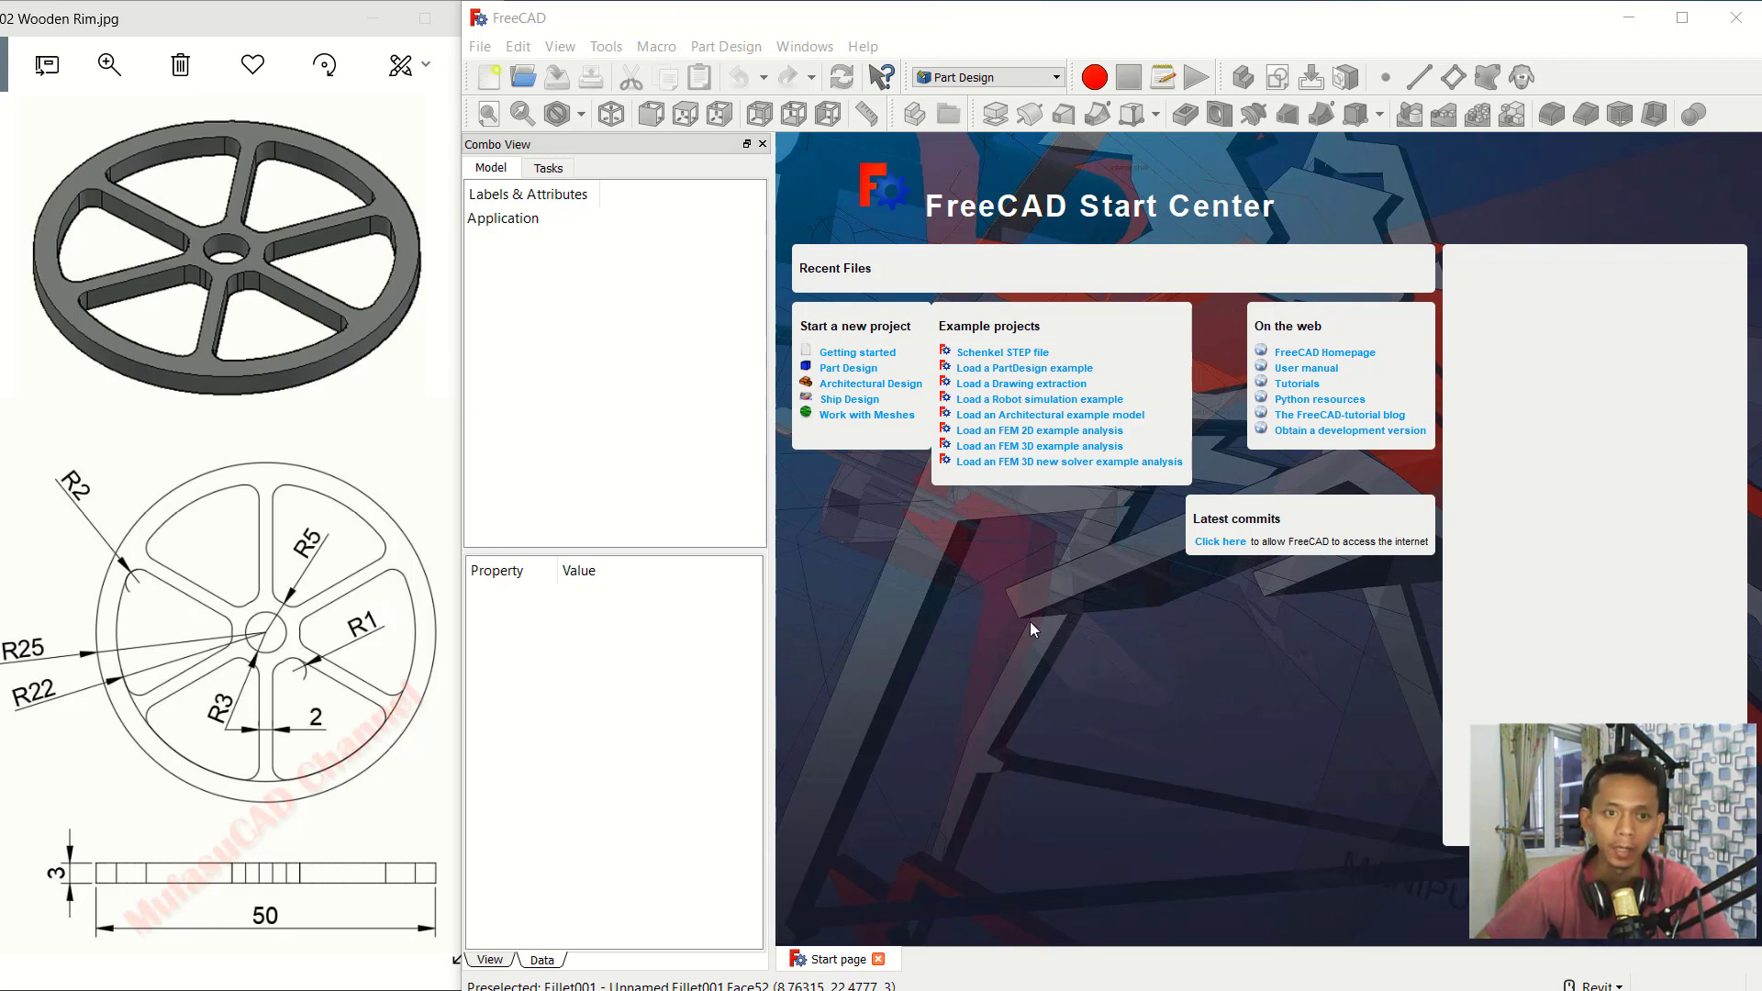
Step: Create a new document with a body and a sketch on the XY plane
{"action": "left_click", "coordinate": [494, 84]}
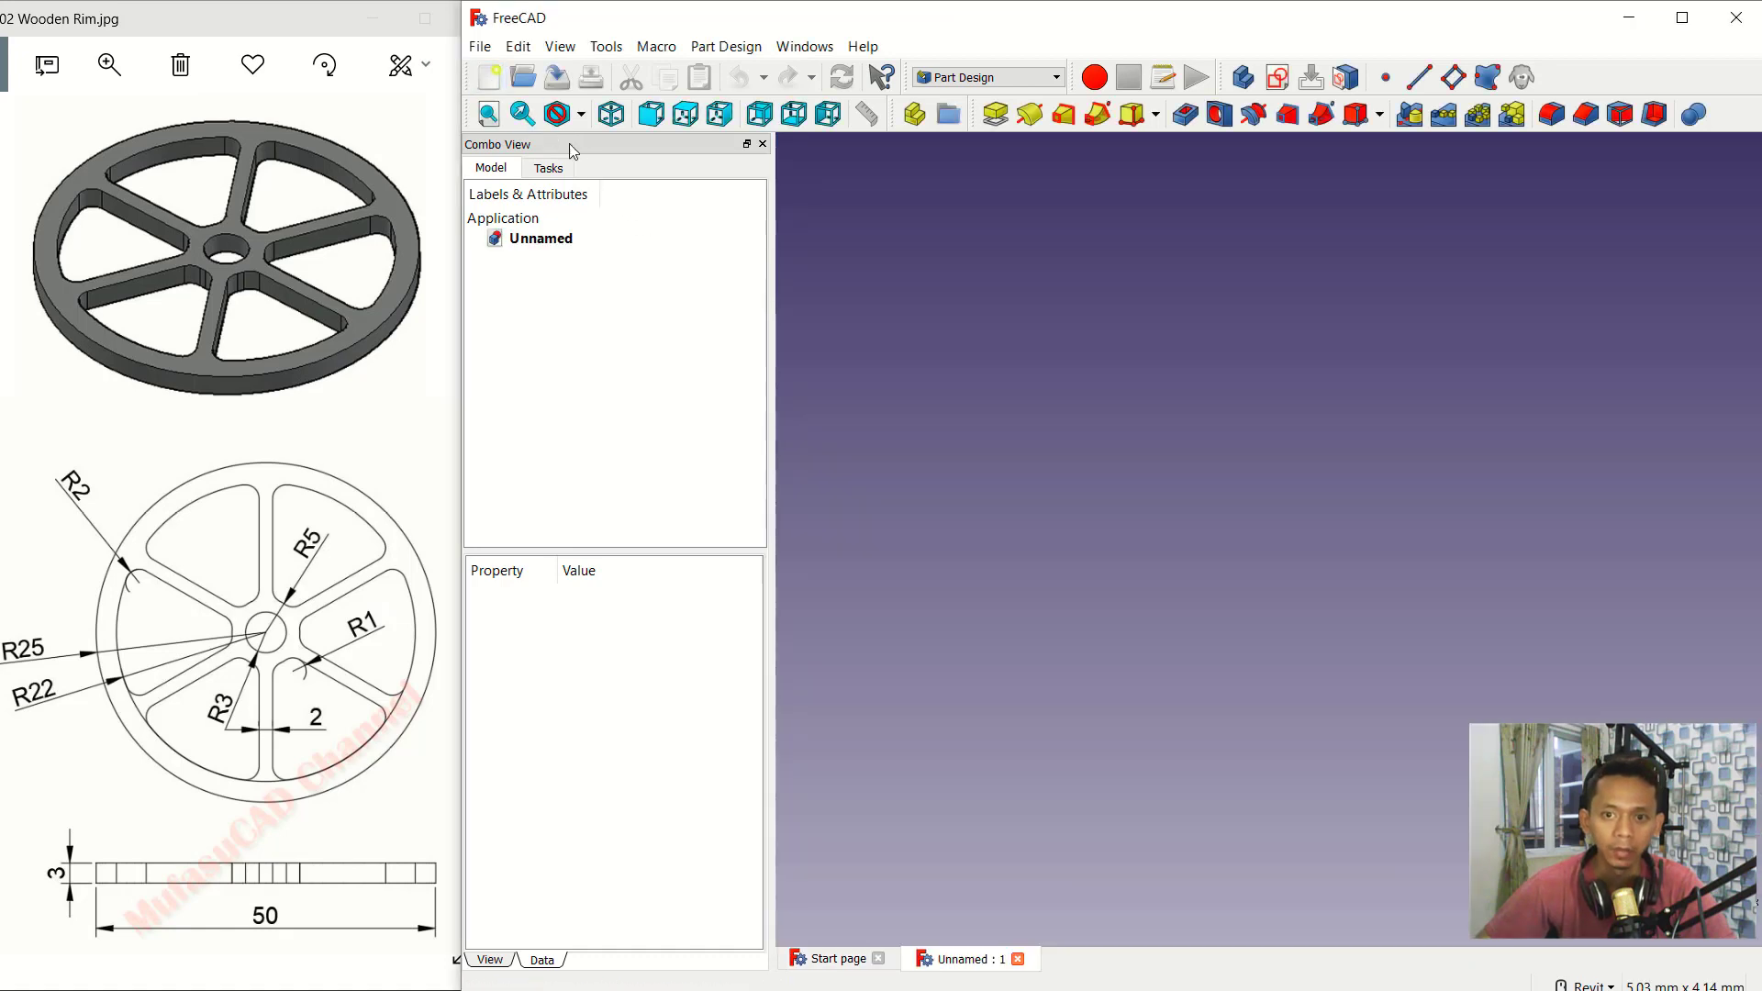
{"action": "left_click", "coordinate": [557, 171]}
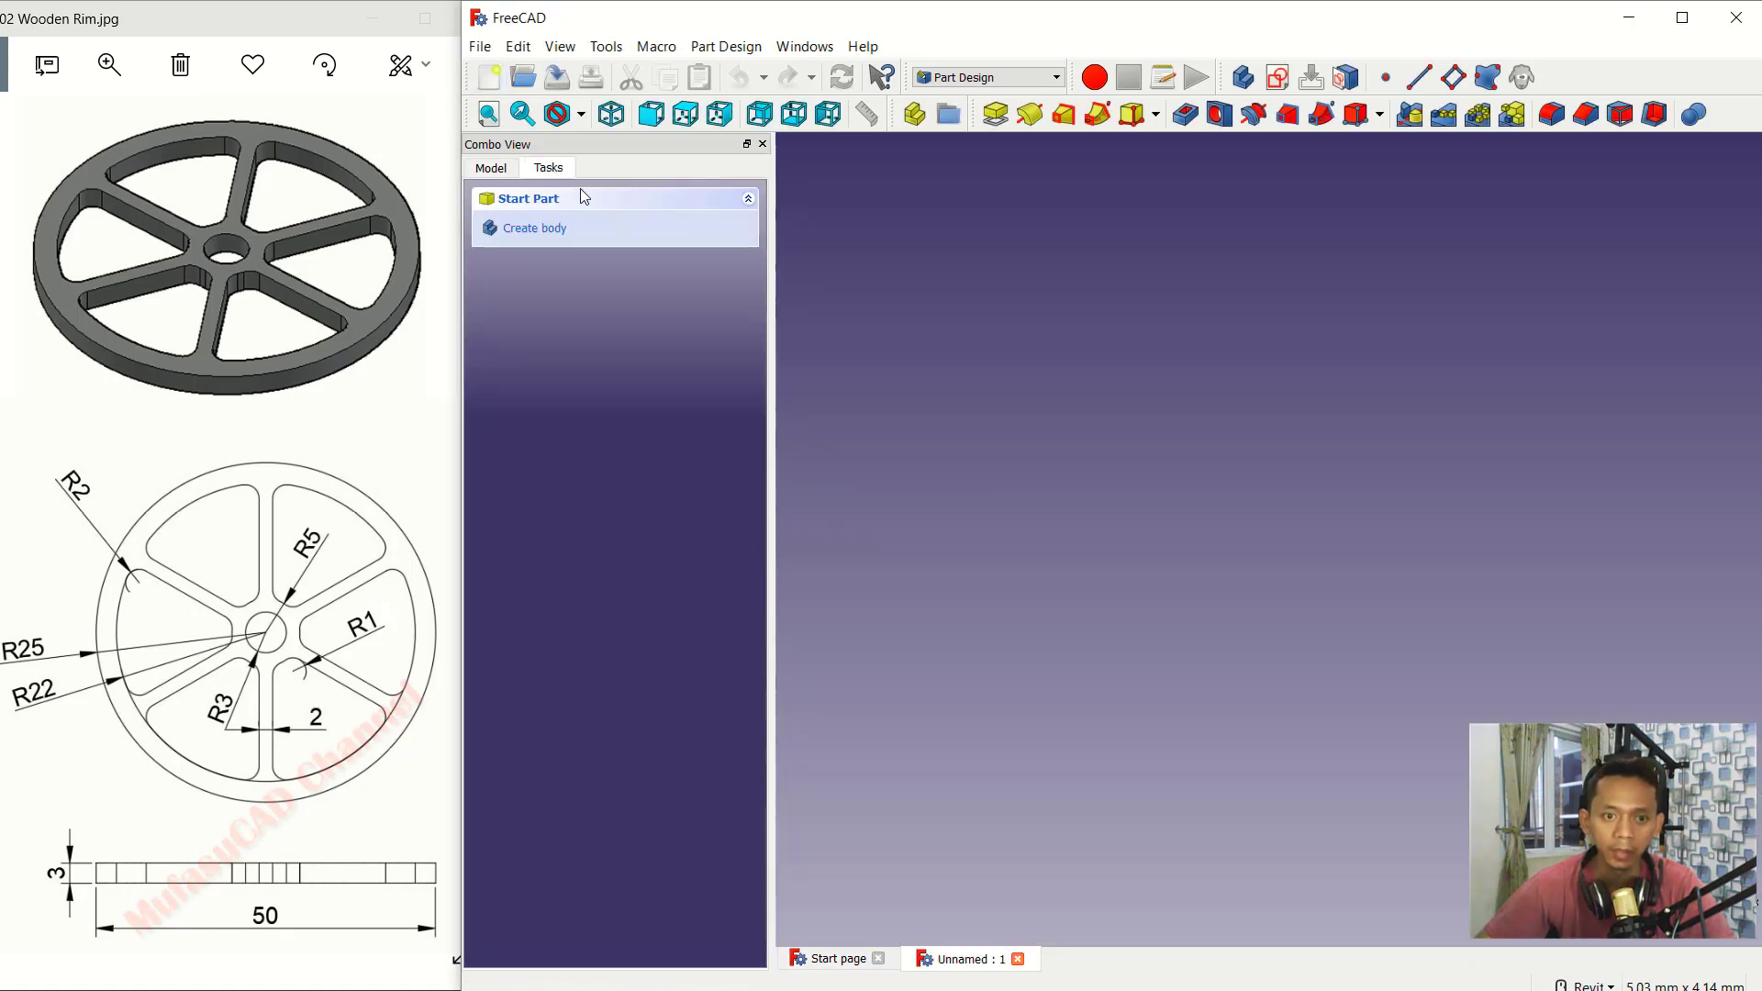
{"action": "left_click", "coordinate": [550, 236]}
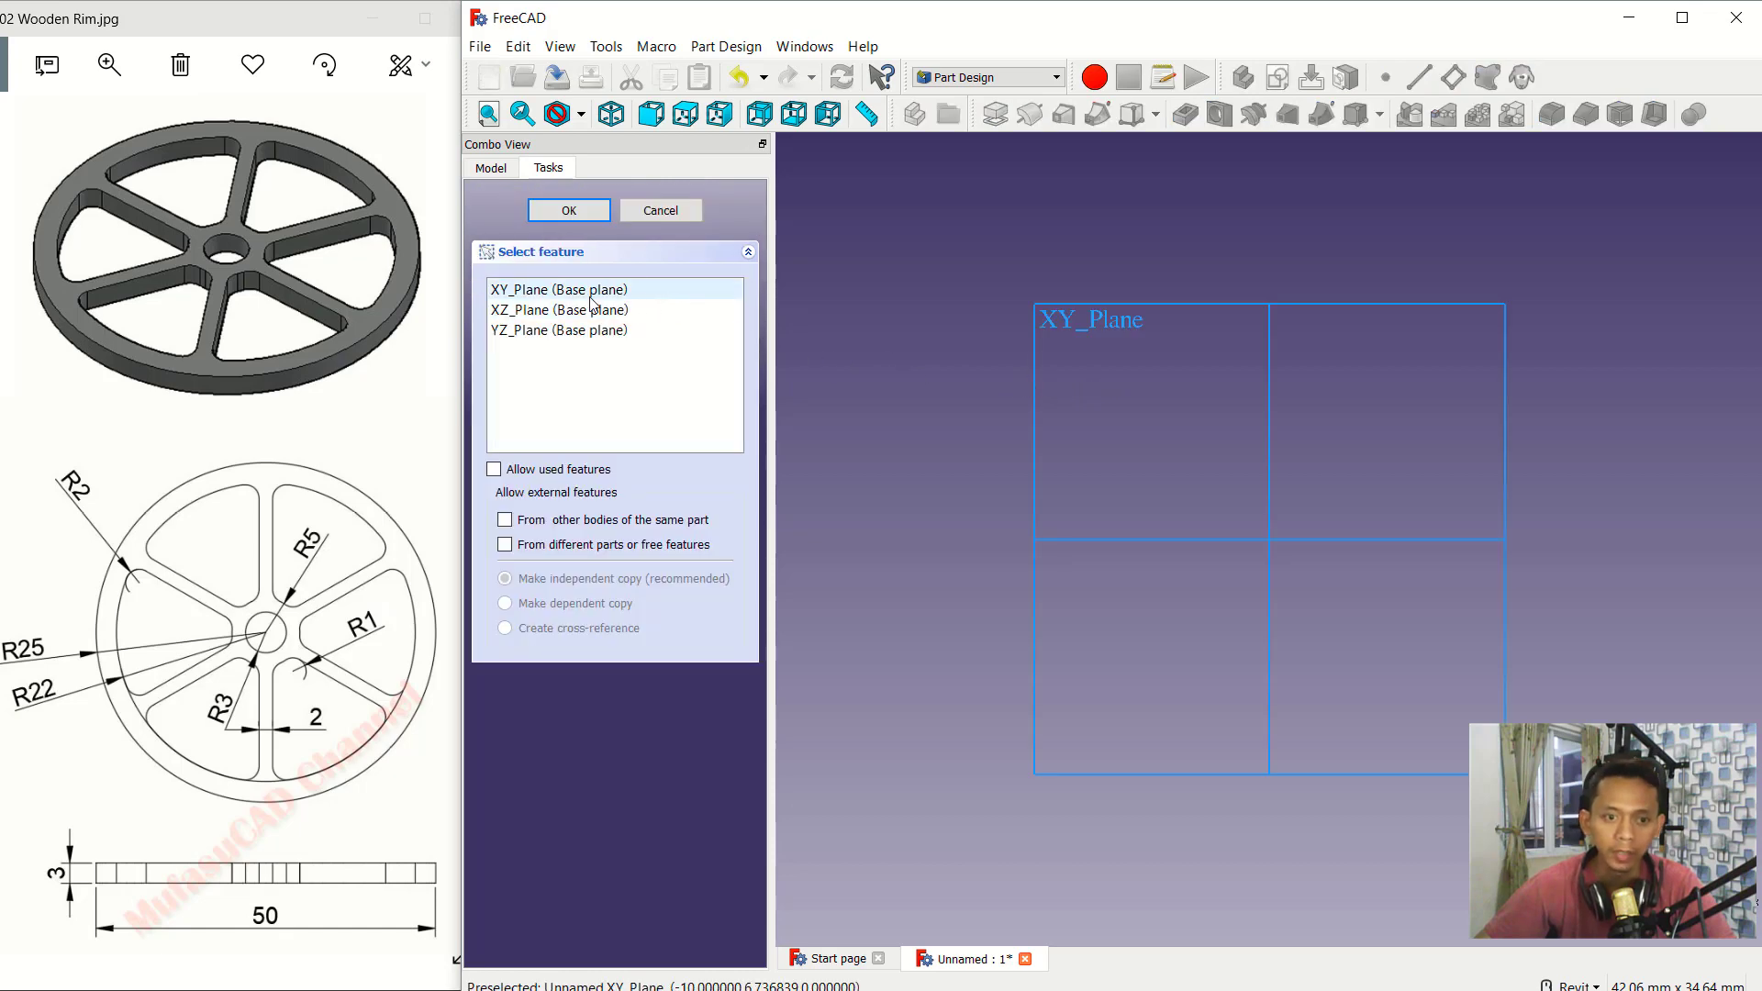
{"action": "left_click", "coordinate": [571, 291]}
{"action": "left_click", "coordinate": [578, 207]}
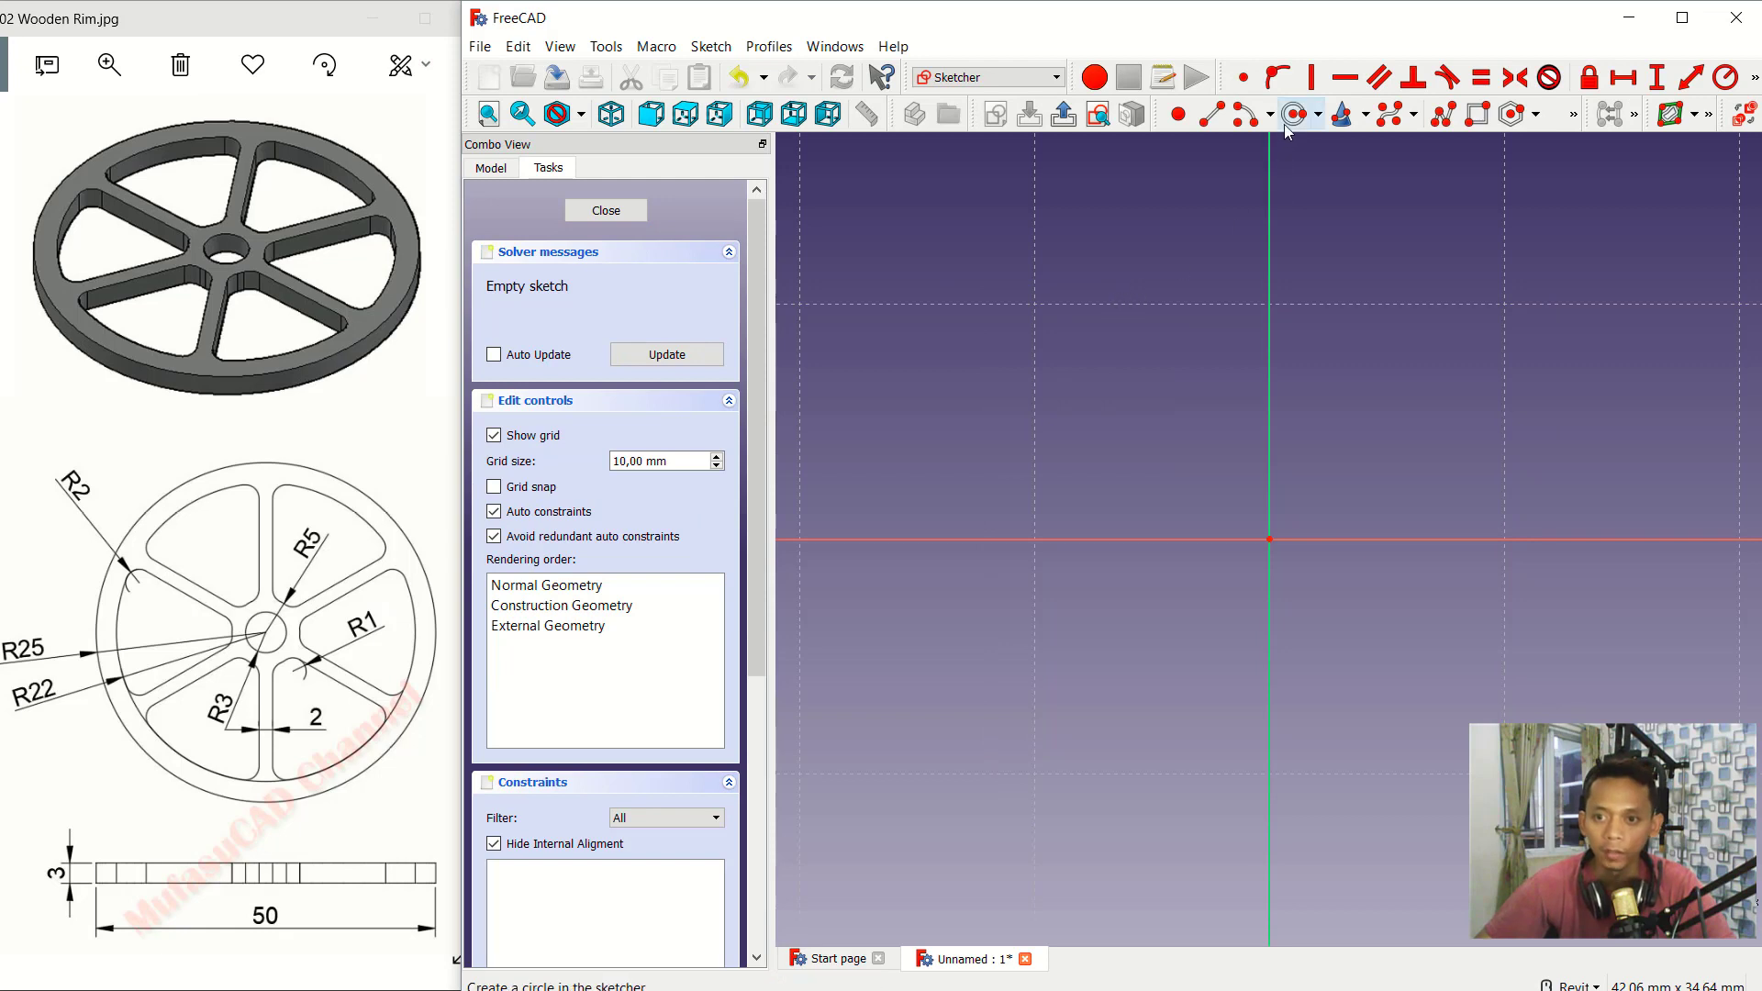
Step: Draw two concentric circles centred on the sketch origin
{"action": "left_click", "coordinate": [1294, 122]}
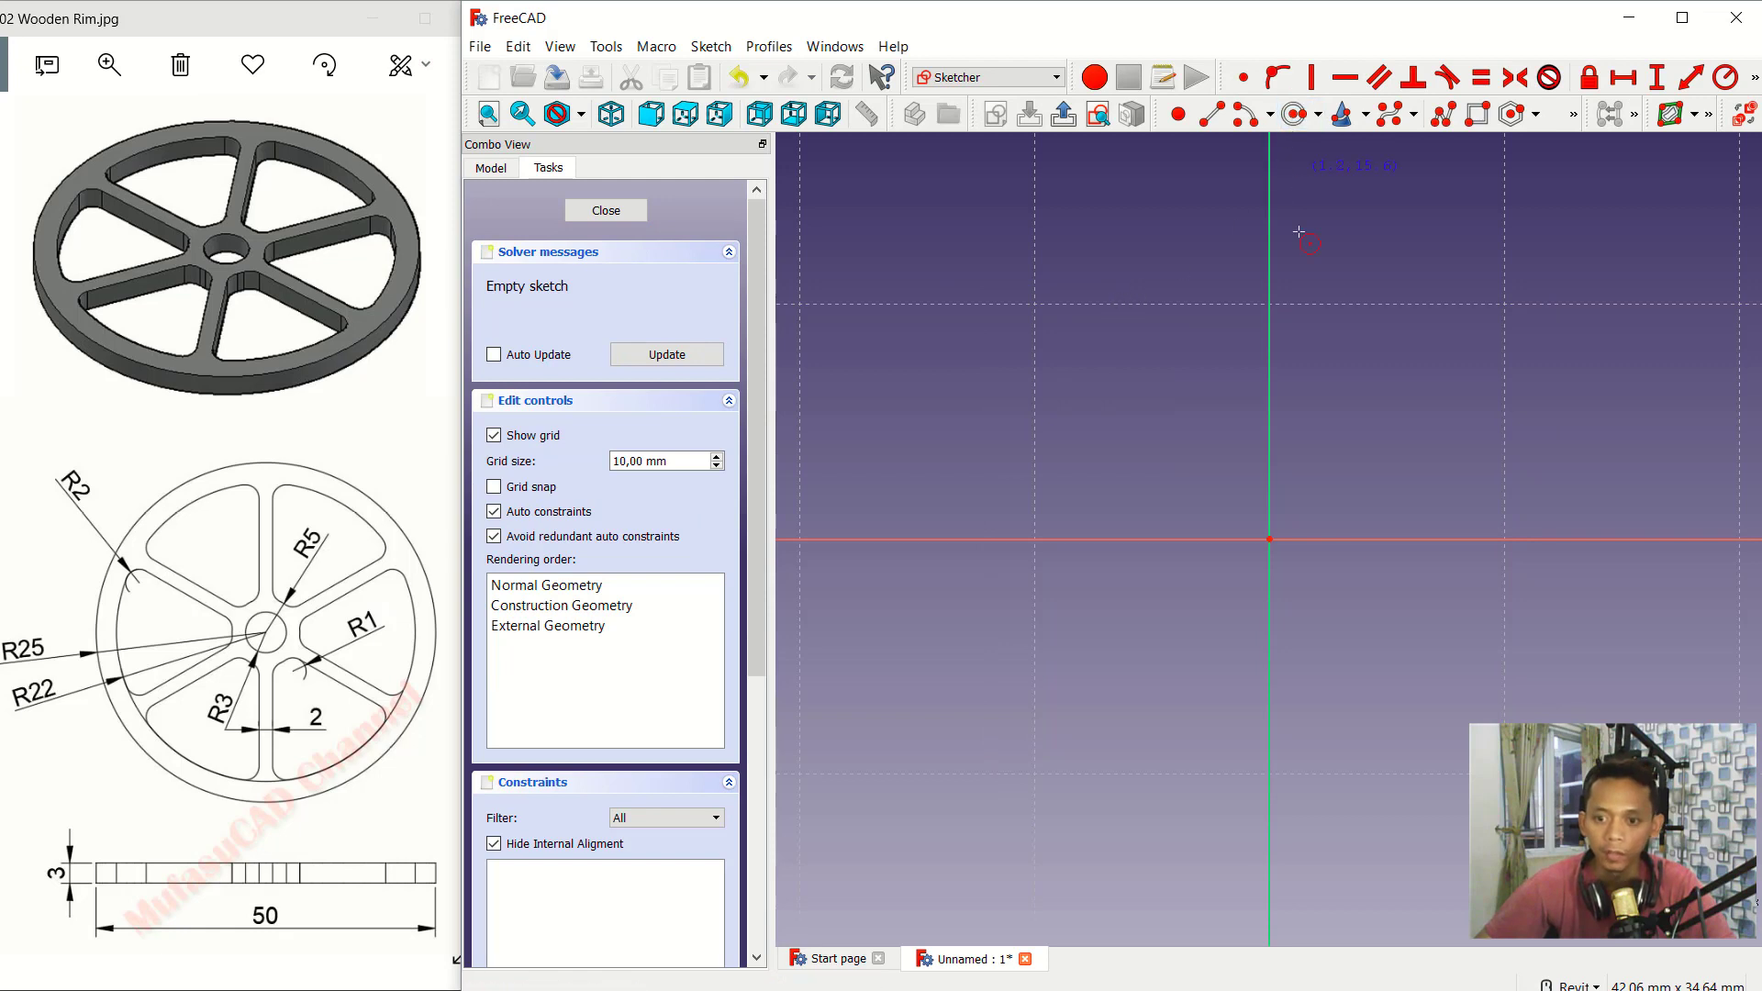
{"action": "left_click", "coordinate": [1269, 539]}
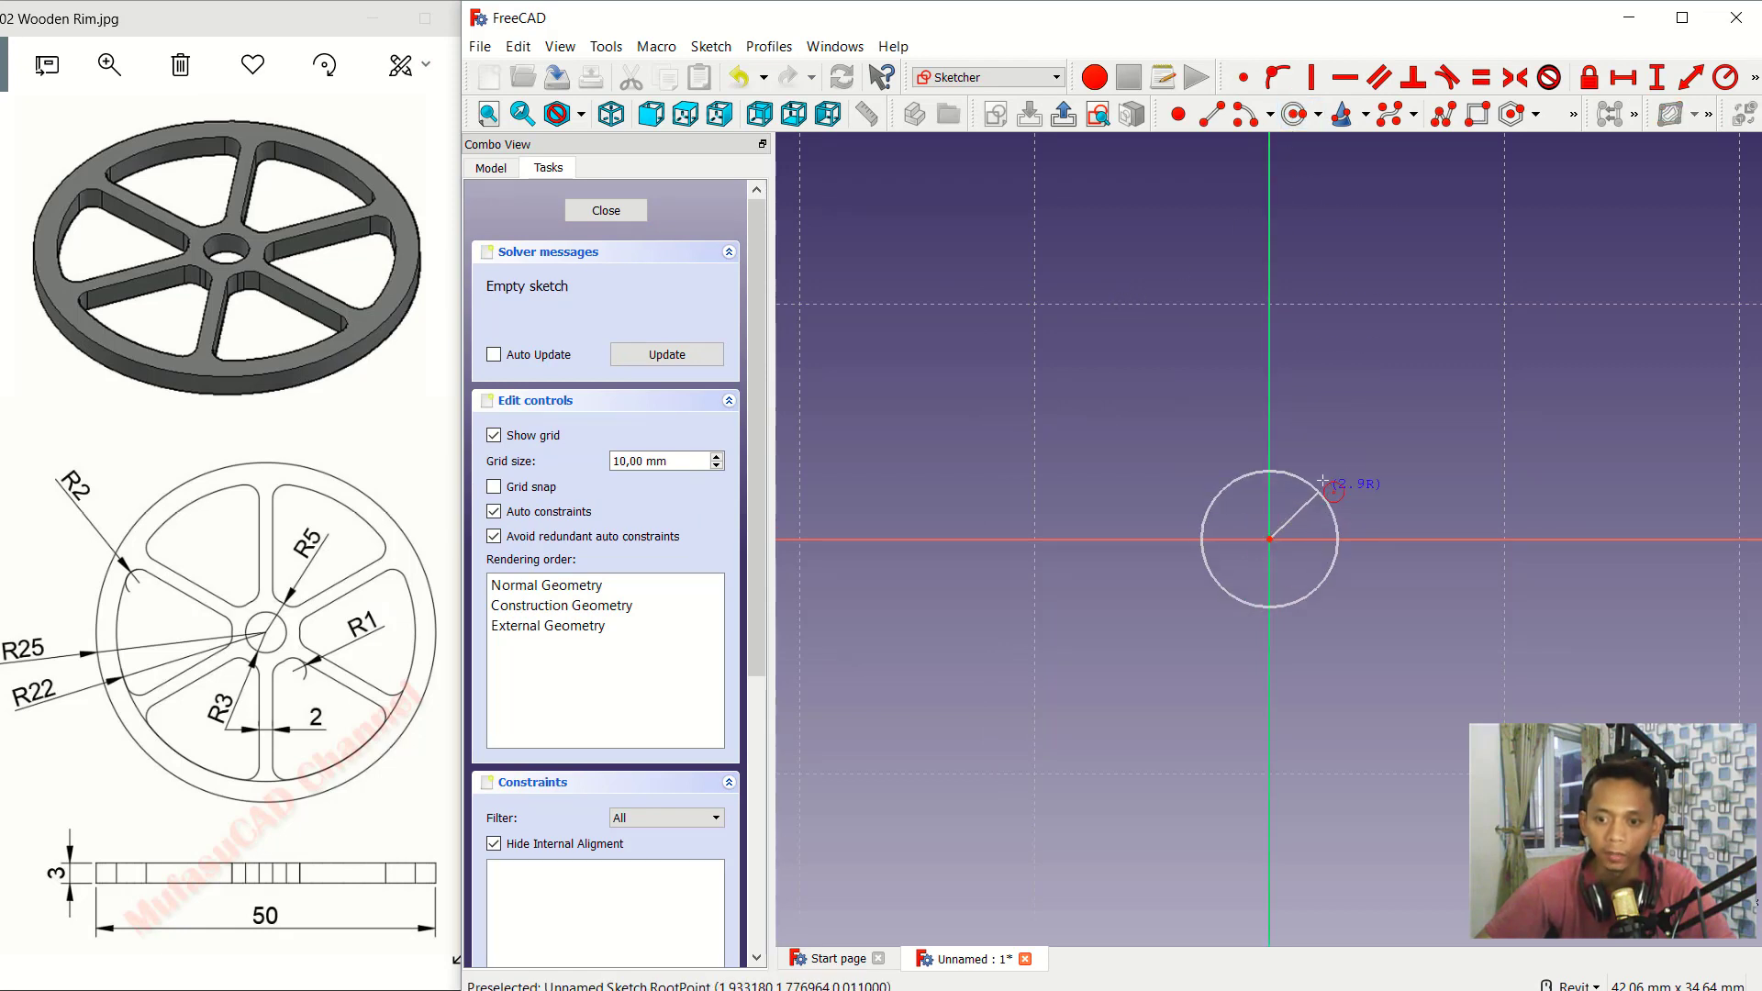
{"action": "left_click", "coordinate": [1376, 385]}
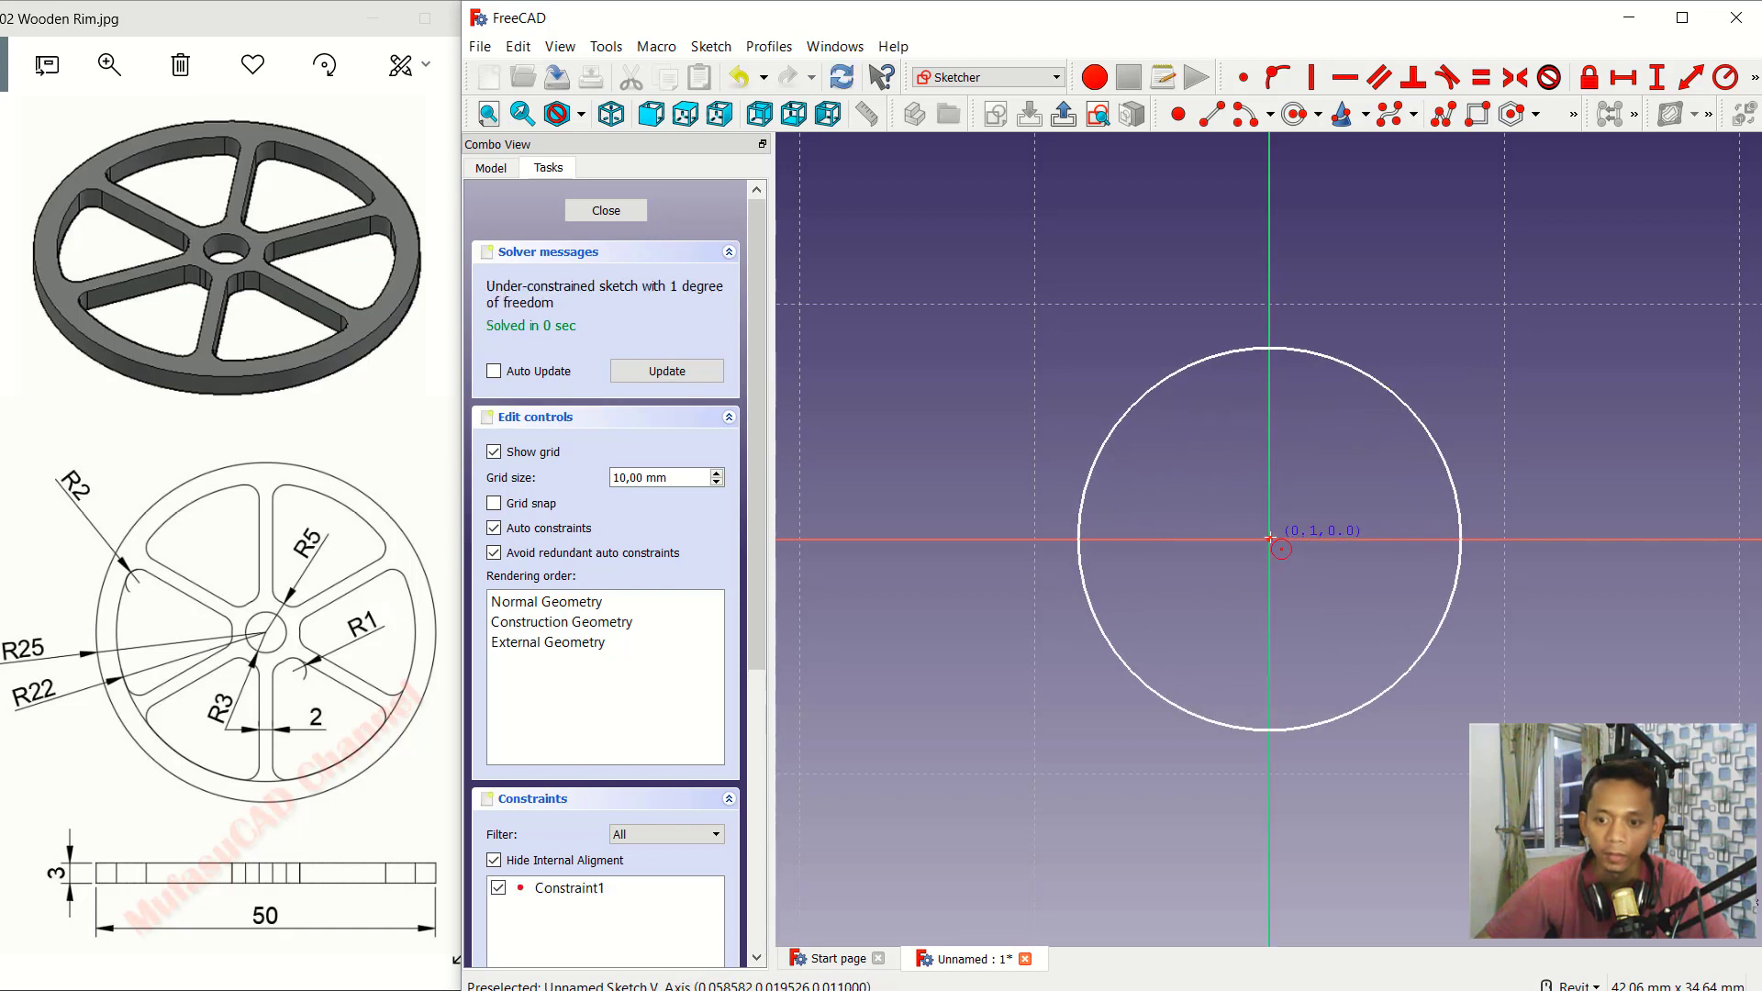
{"action": "left_click", "coordinate": [1270, 538]}
{"action": "left_click", "coordinate": [1339, 468]}
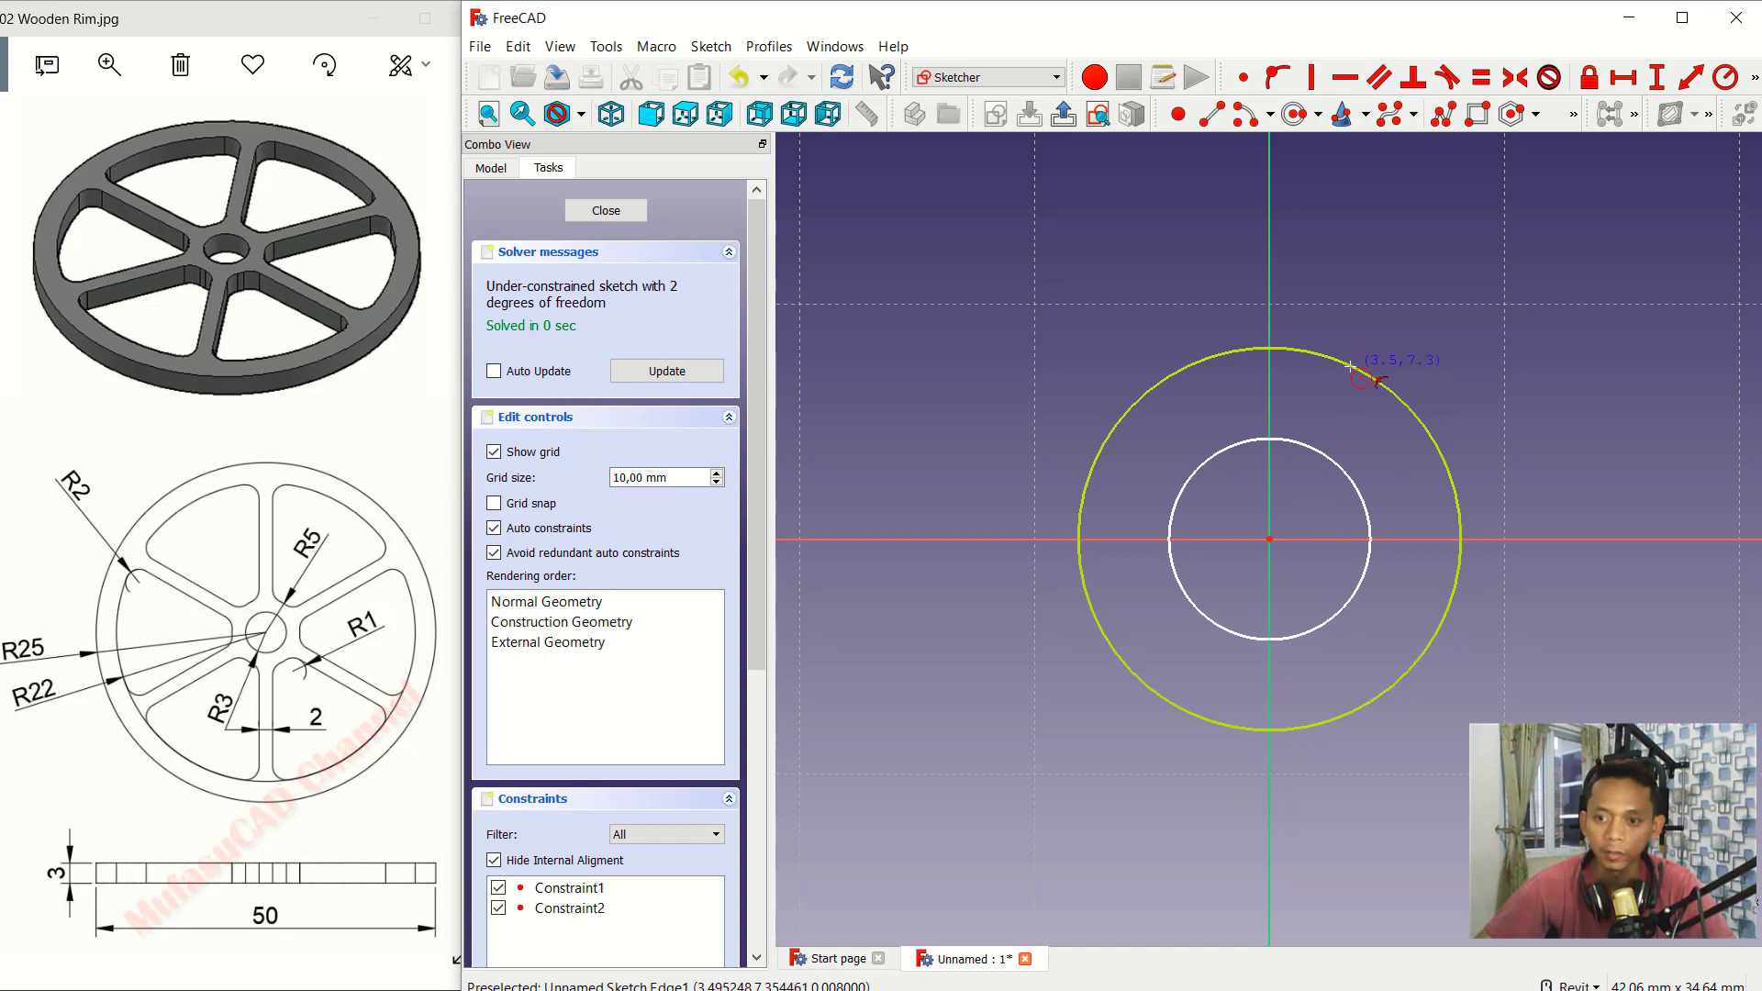
Step: Constrain the circle radii to 22 mm and 25 mm
{"action": "left_click", "coordinate": [1723, 79]}
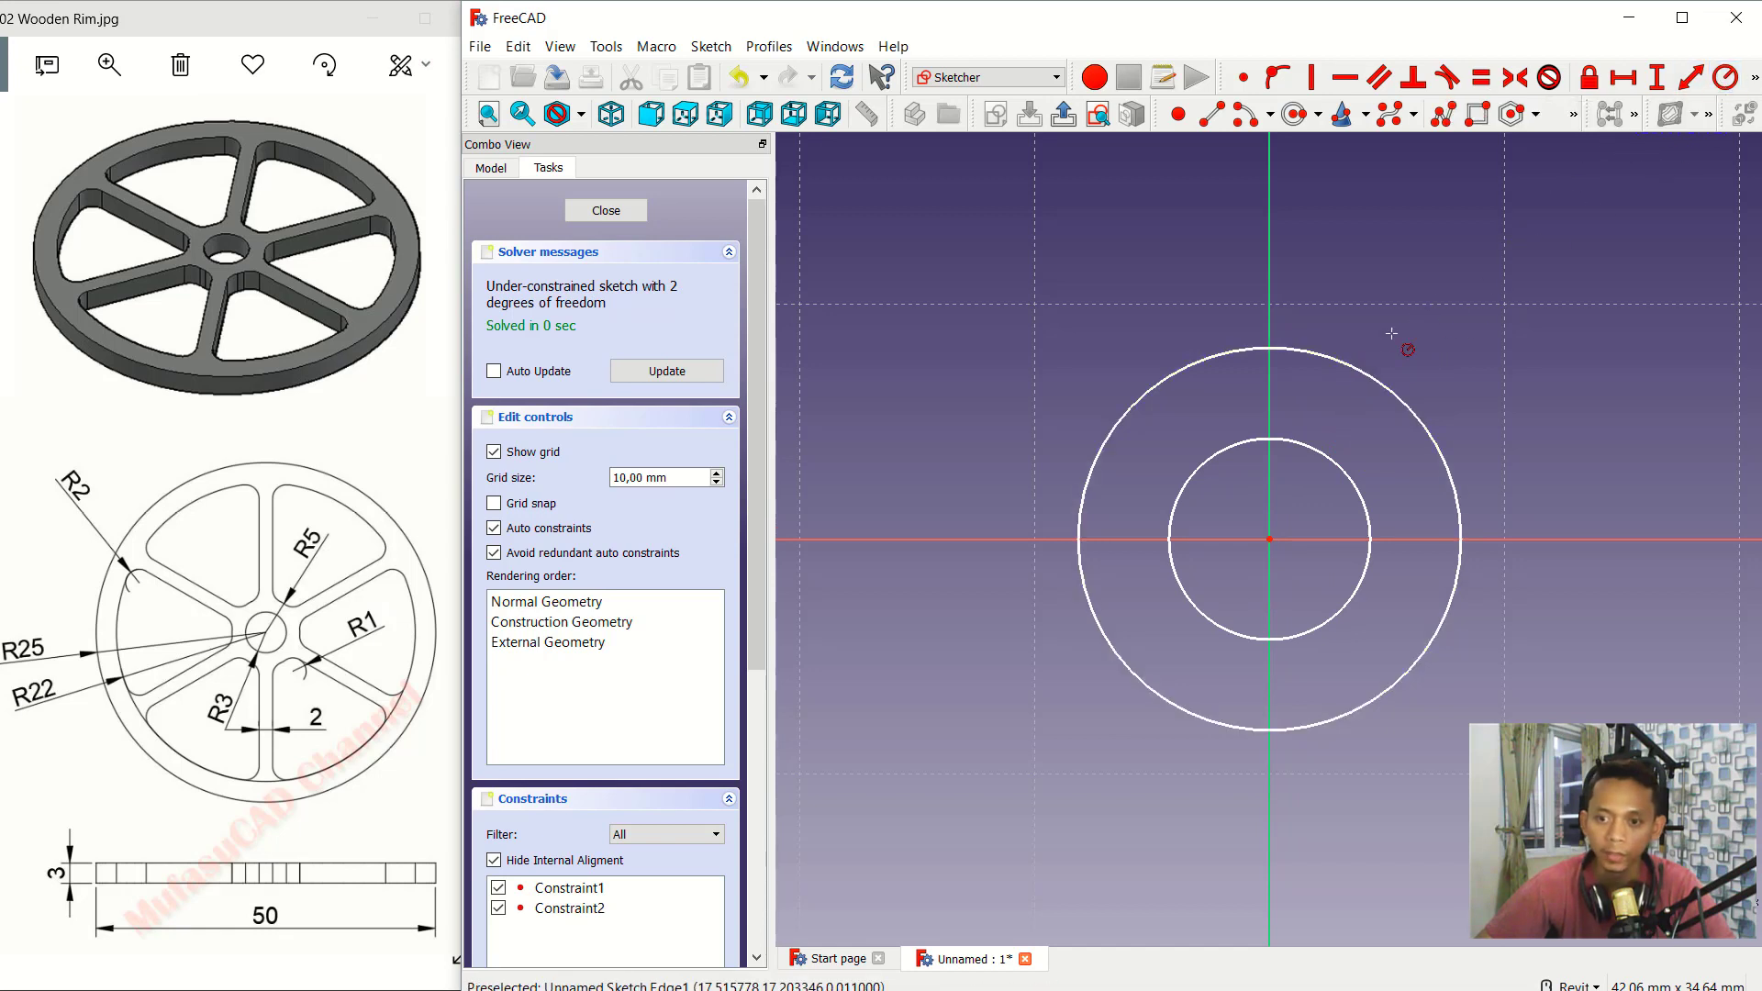
{"action": "left_click", "coordinate": [1365, 374]}
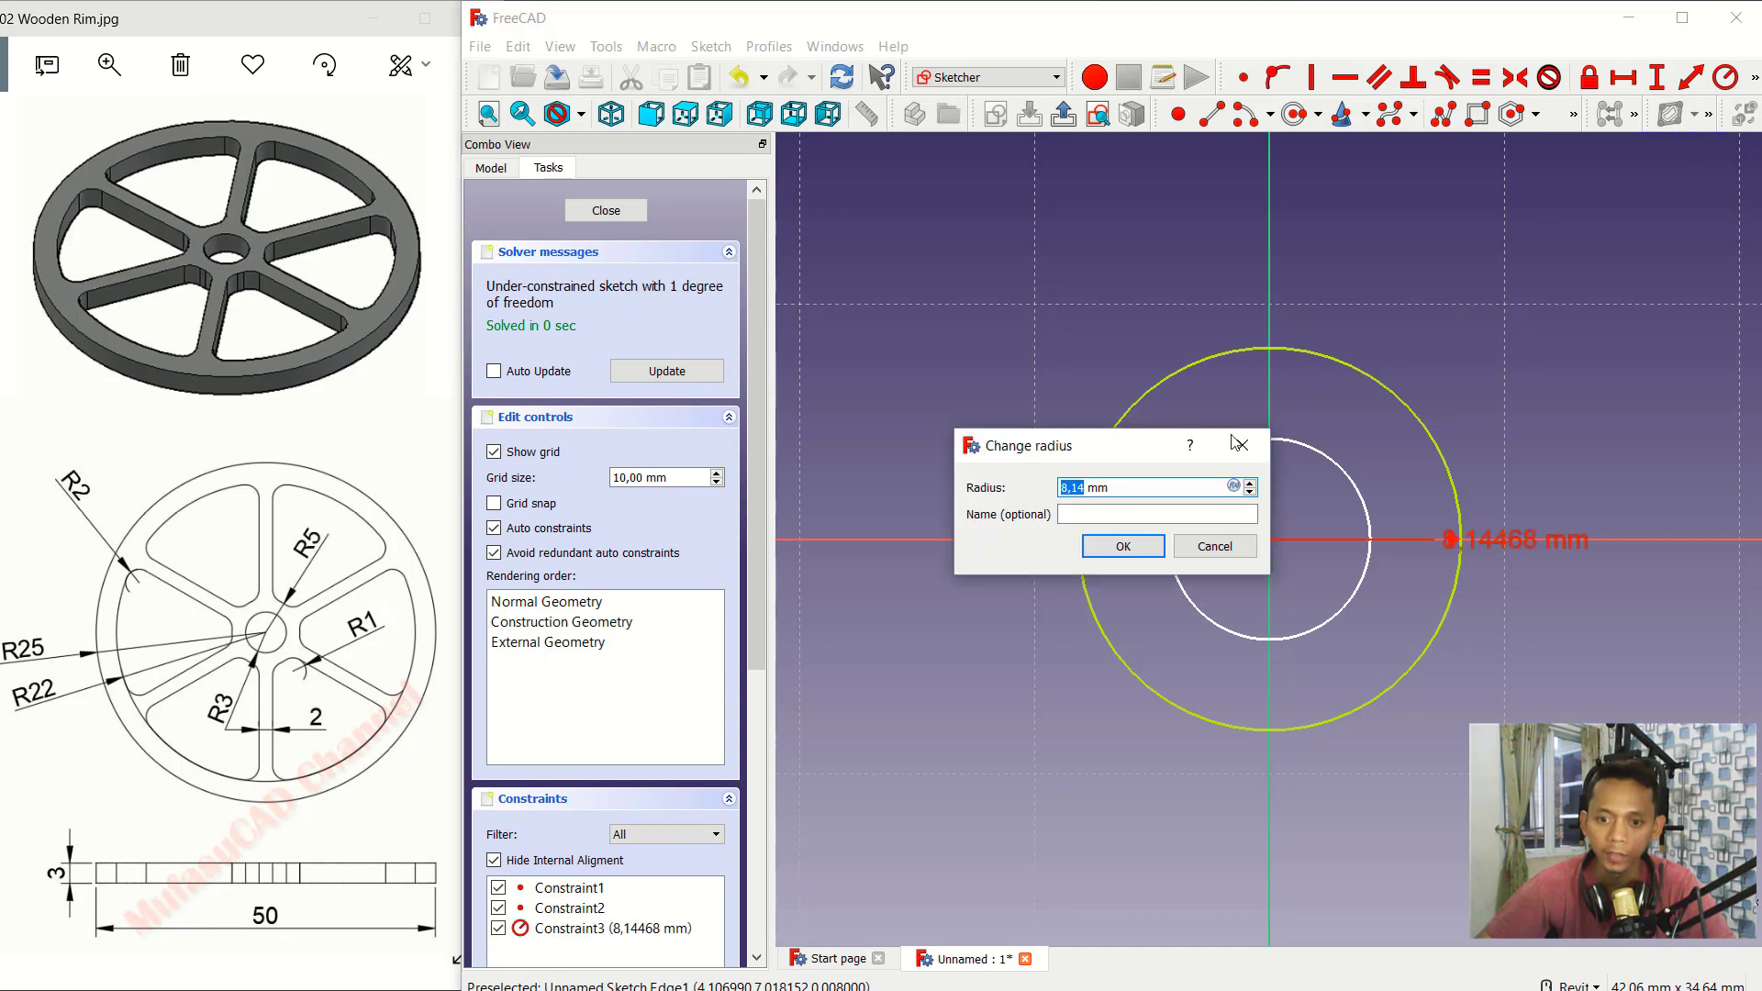
{"action": "type", "text": "22"}
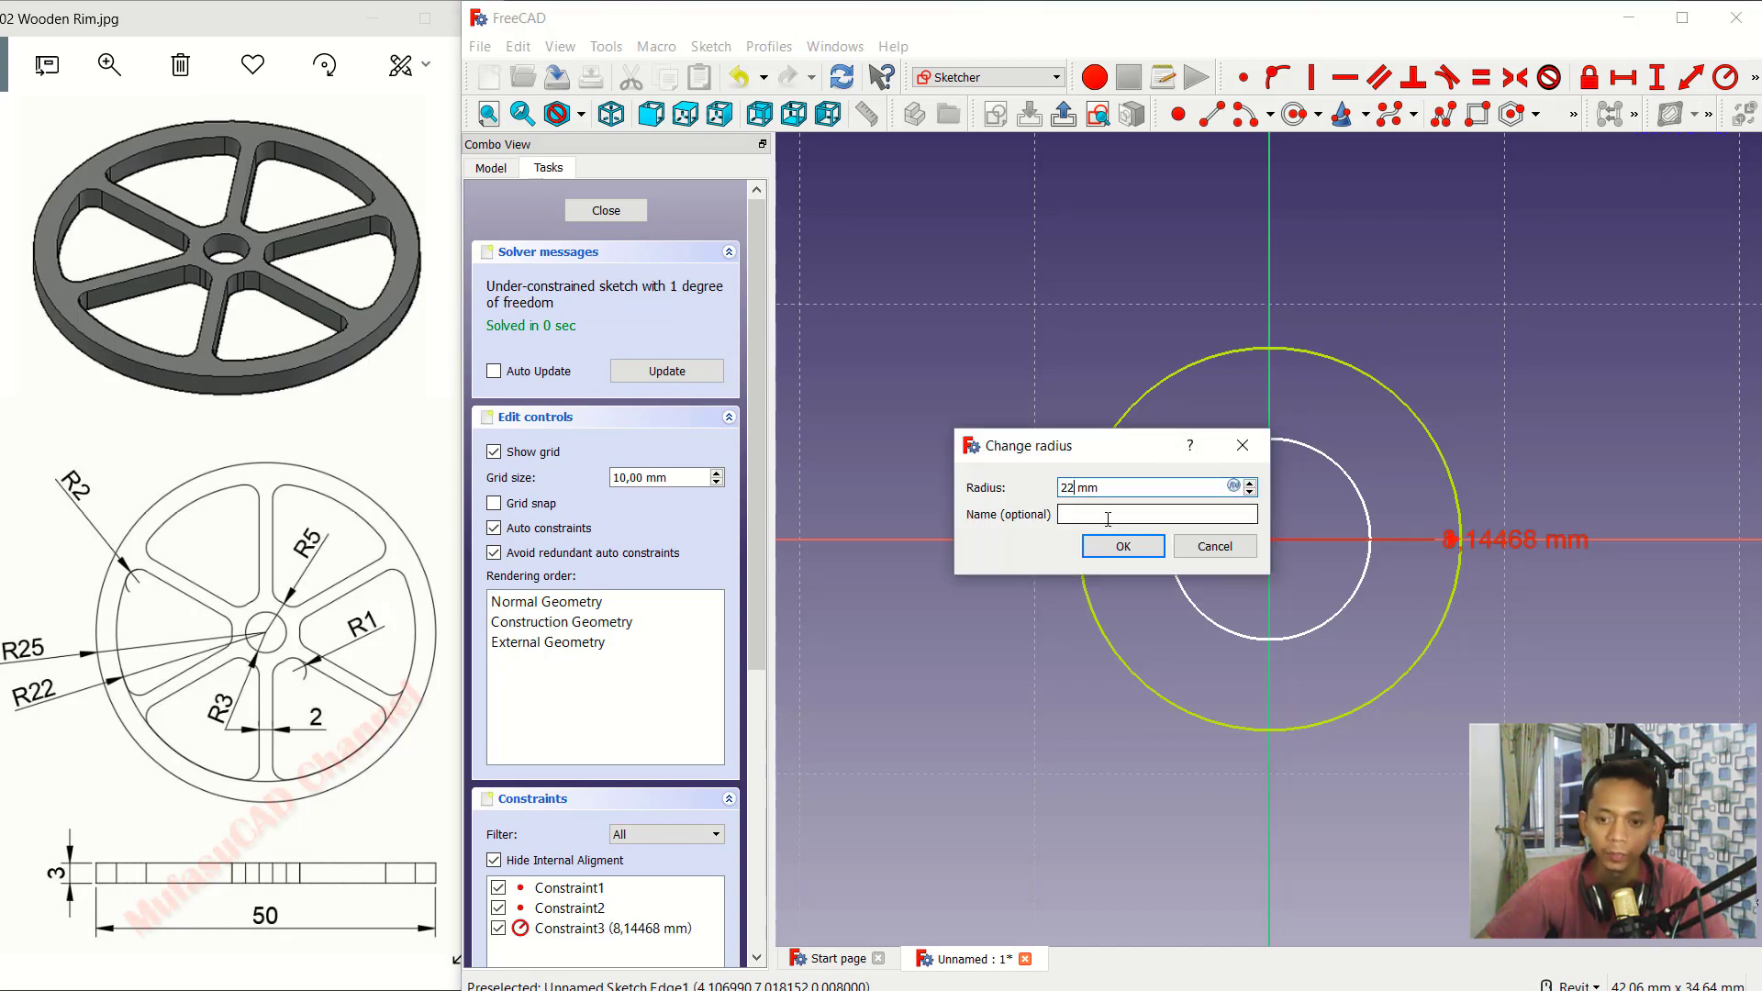
{"action": "left_click", "coordinate": [1114, 547]}
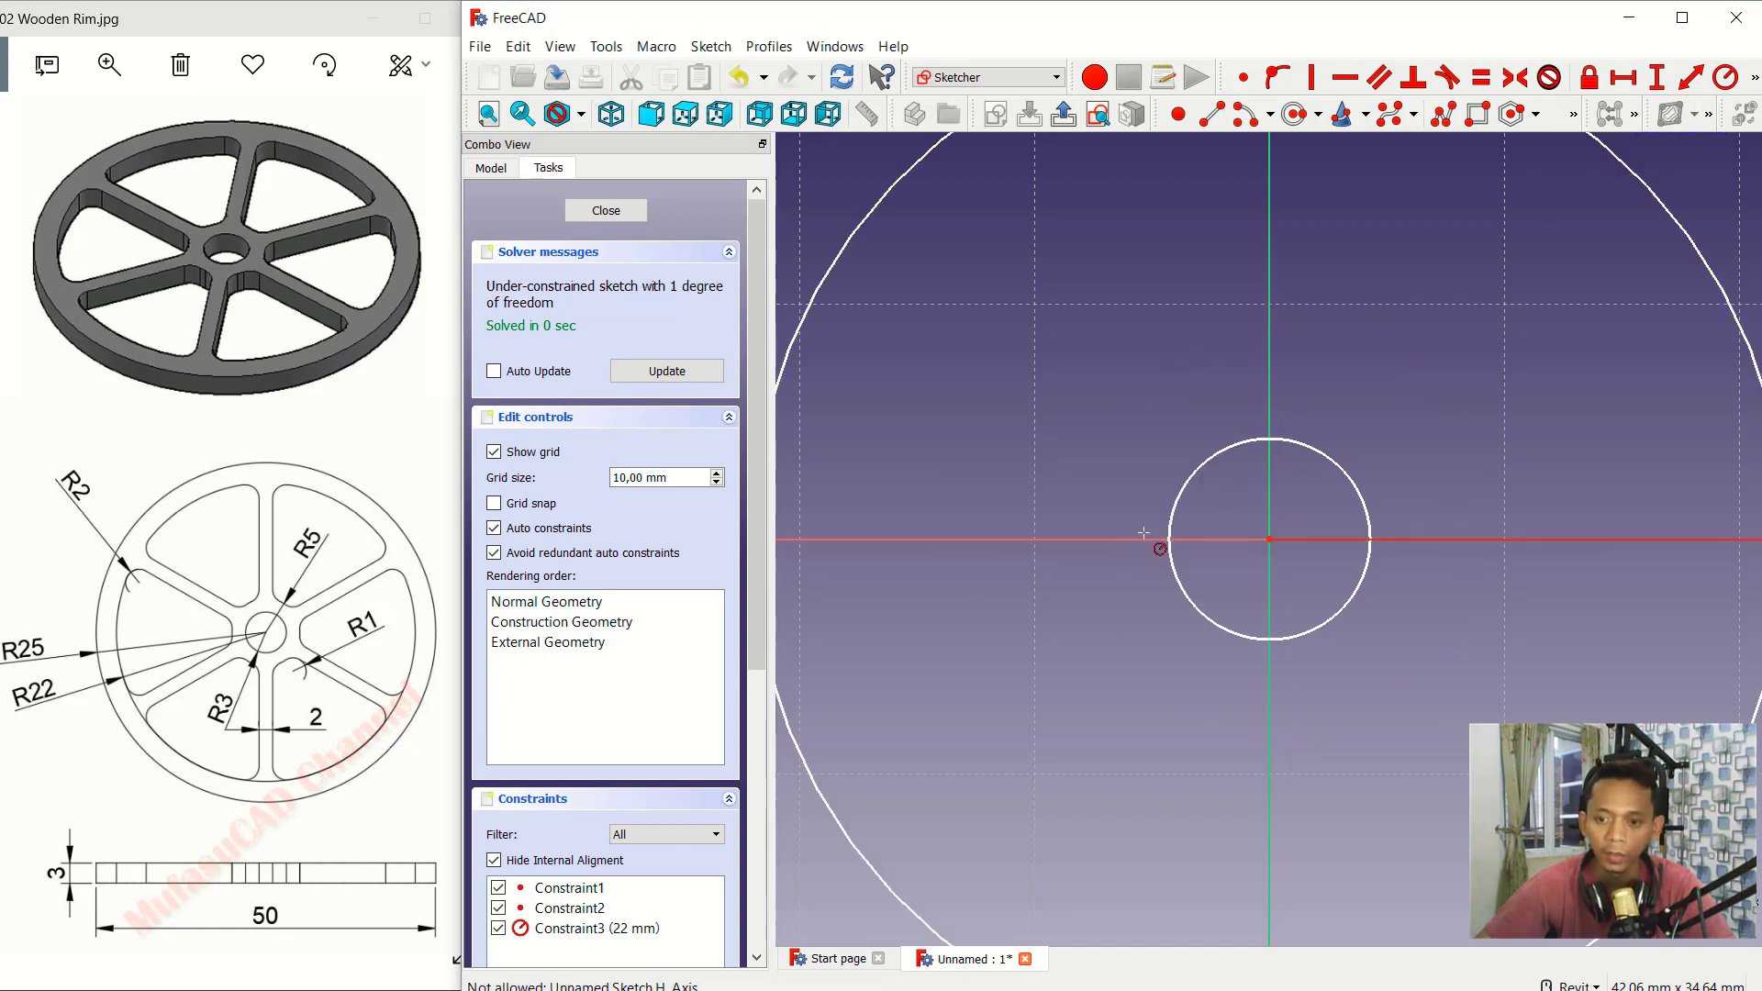
{"action": "left_click", "coordinate": [1221, 456]}
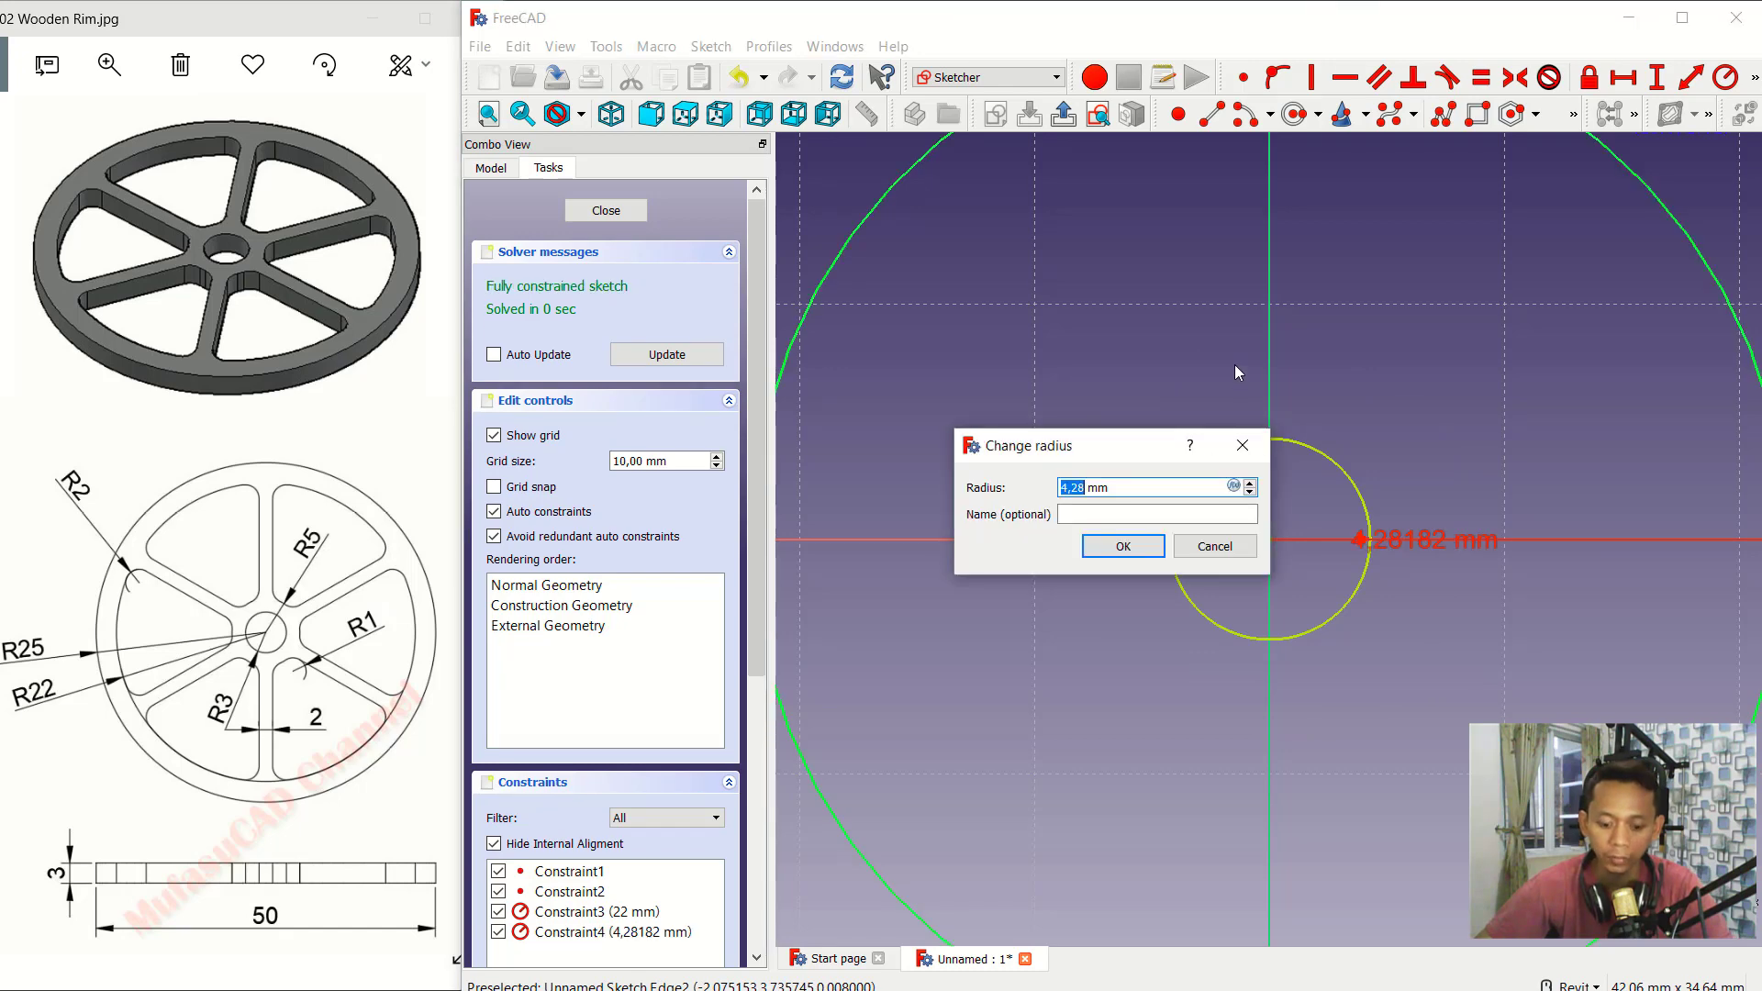
{"action": "type", "text": "25"}
{"action": "left_click", "coordinate": [1129, 547]}
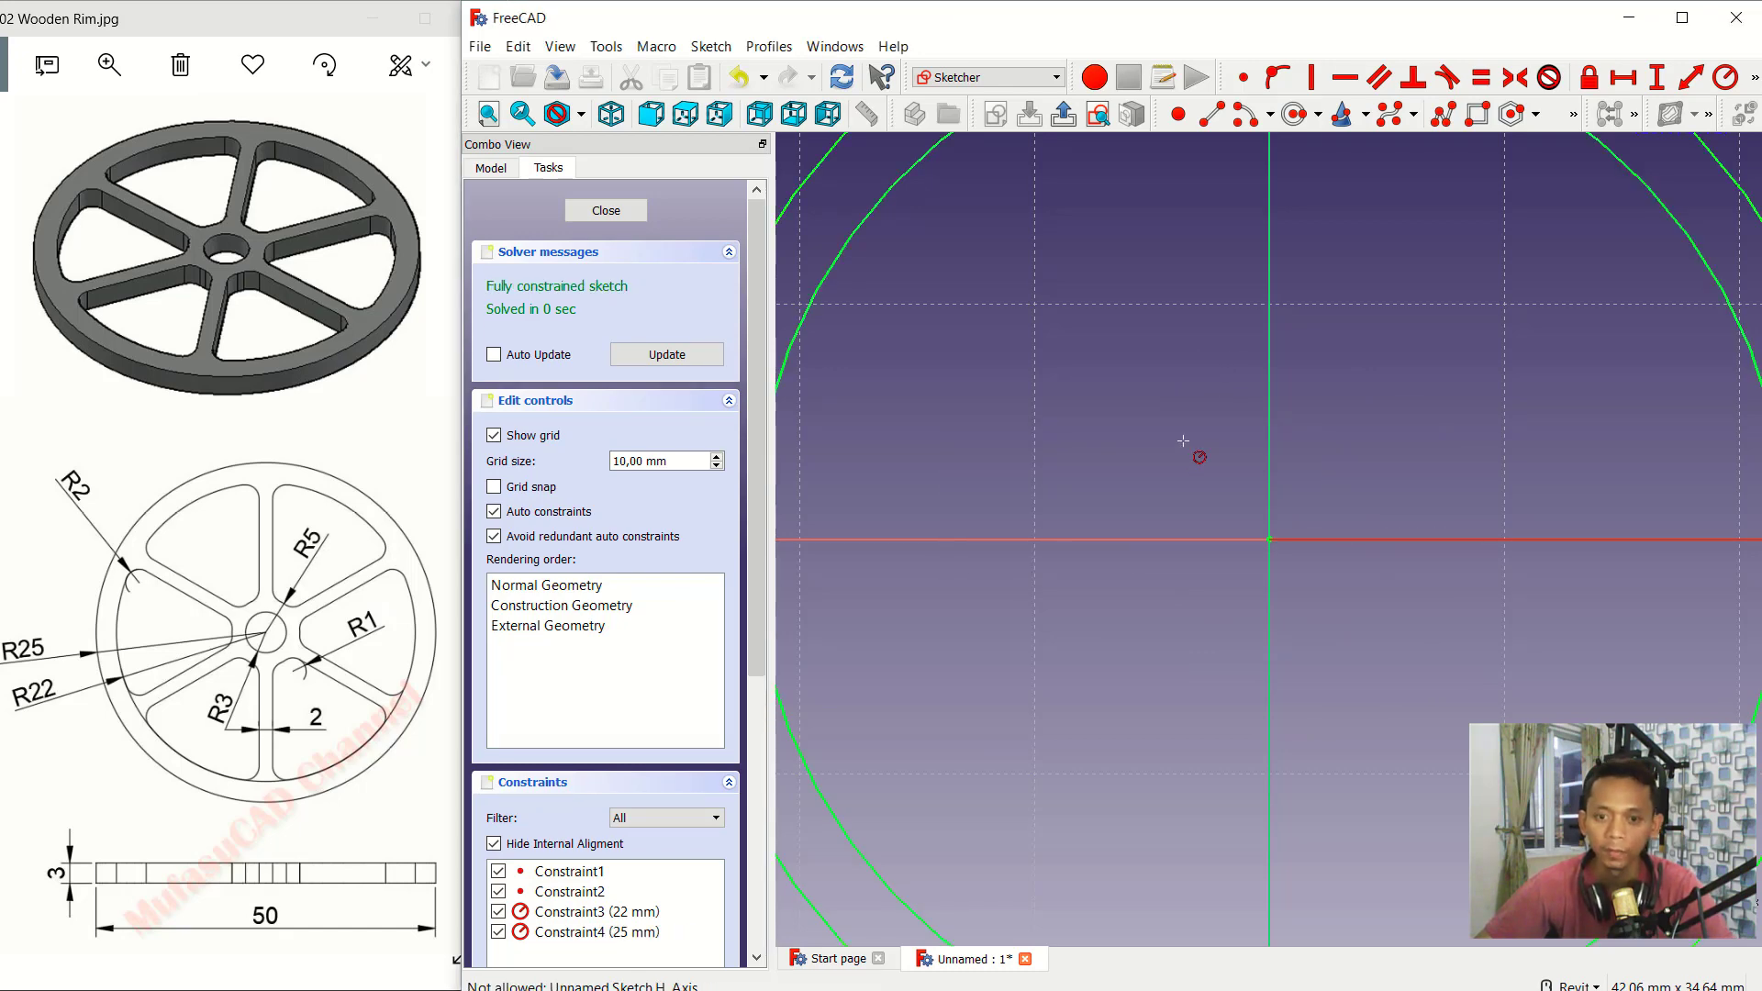
{"action": "scroll", "coordinate": [1183, 445], "scroll_direction": "down", "scroll_amount": 3}
{"action": "middle_click_drag", "start_coordinate": [1216, 362], "coordinate": [1252, 425]}
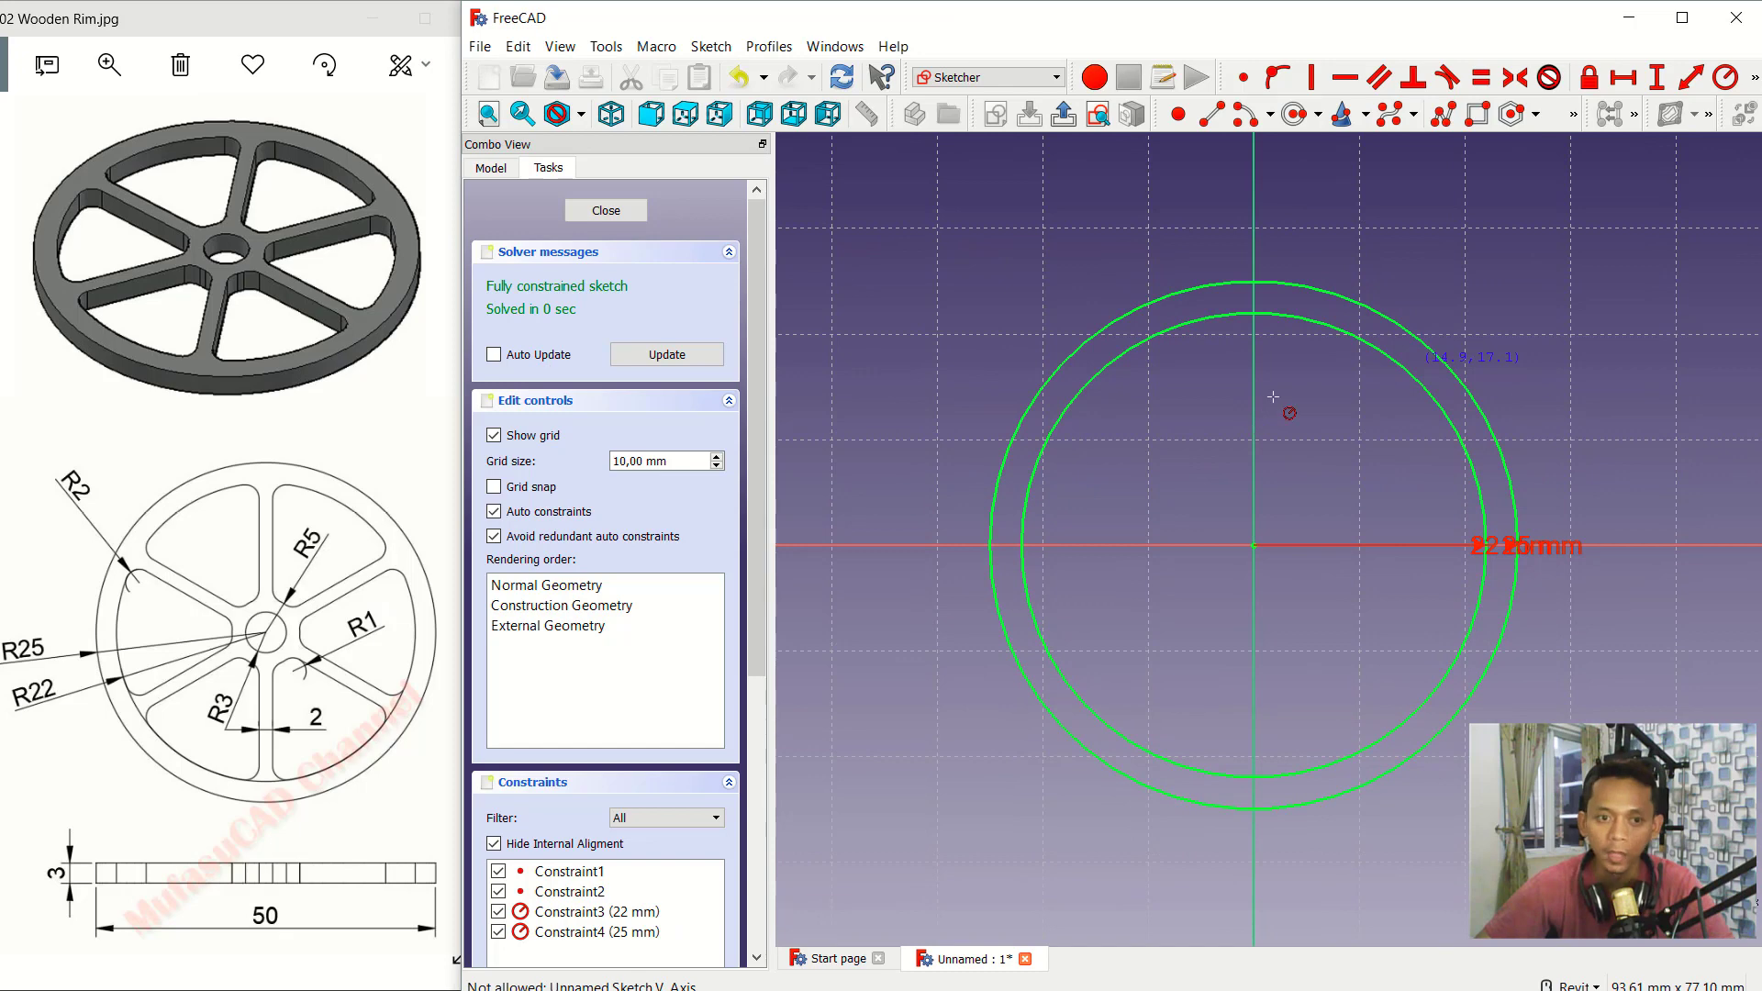
Step: Close the sketch and pad the two circles 3 mm thick into the rim ring
{"action": "left_click", "coordinate": [616, 213]}
{"action": "middle_click_drag", "start_coordinate": [1152, 341], "coordinate": [1186, 422]}
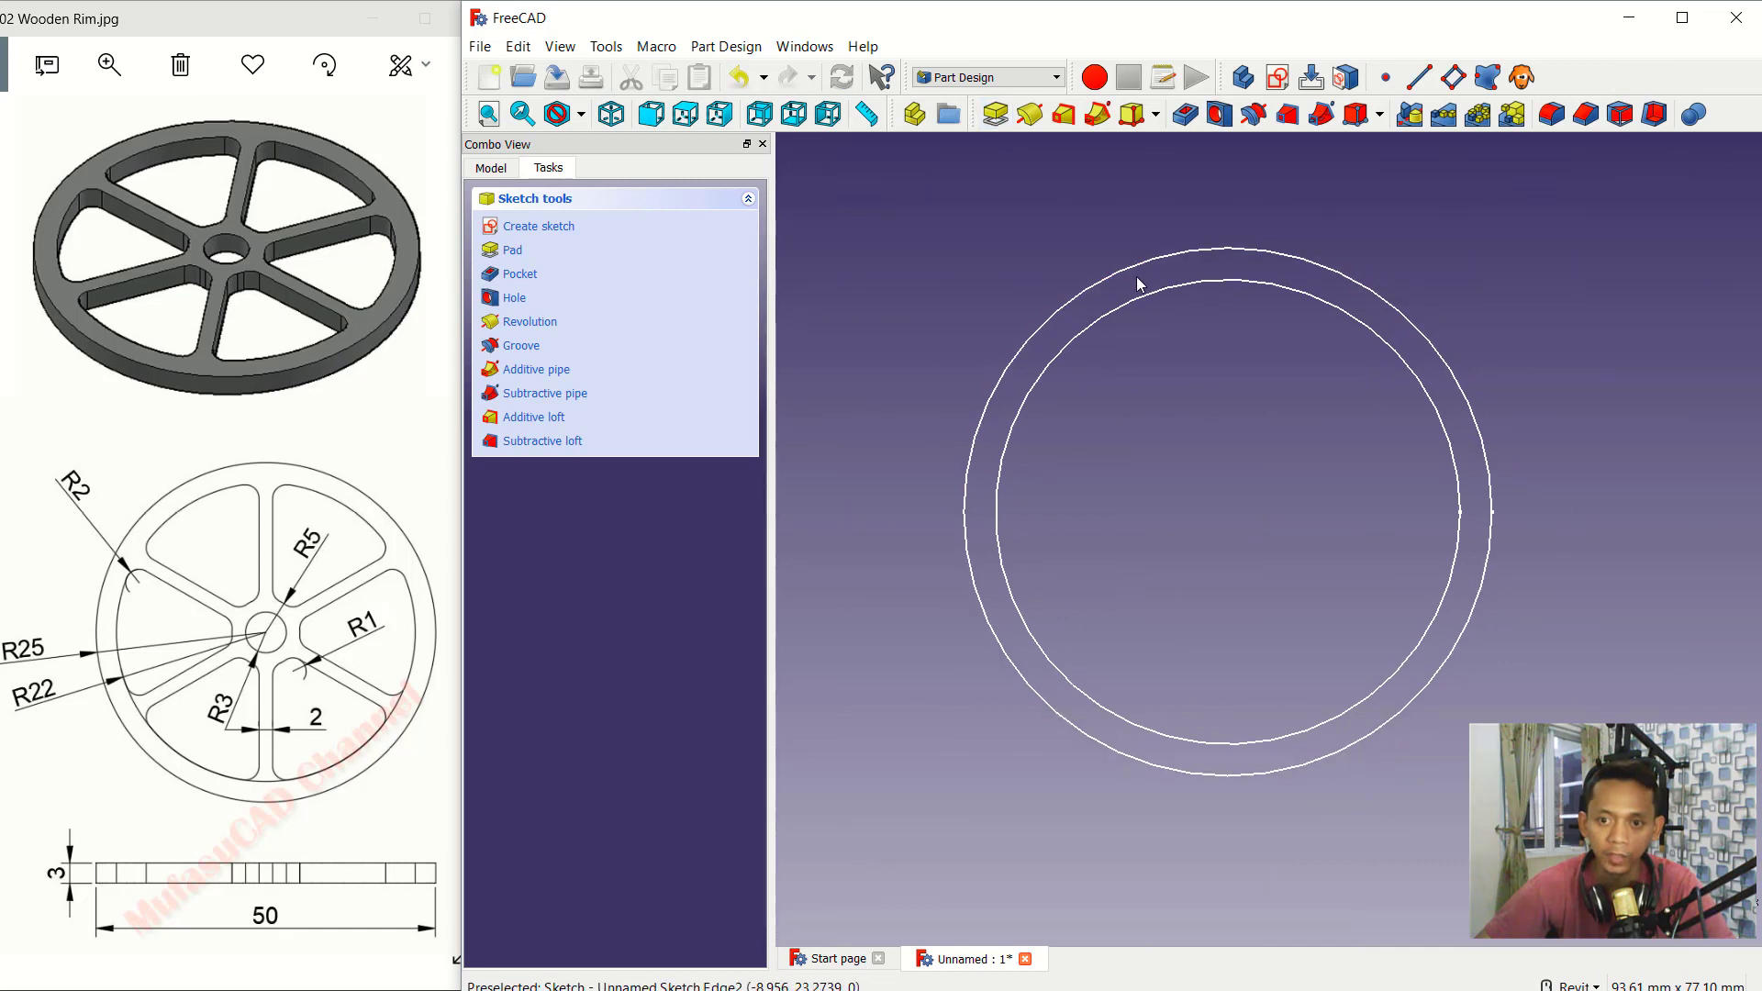
{"action": "left_click", "coordinate": [996, 114]}
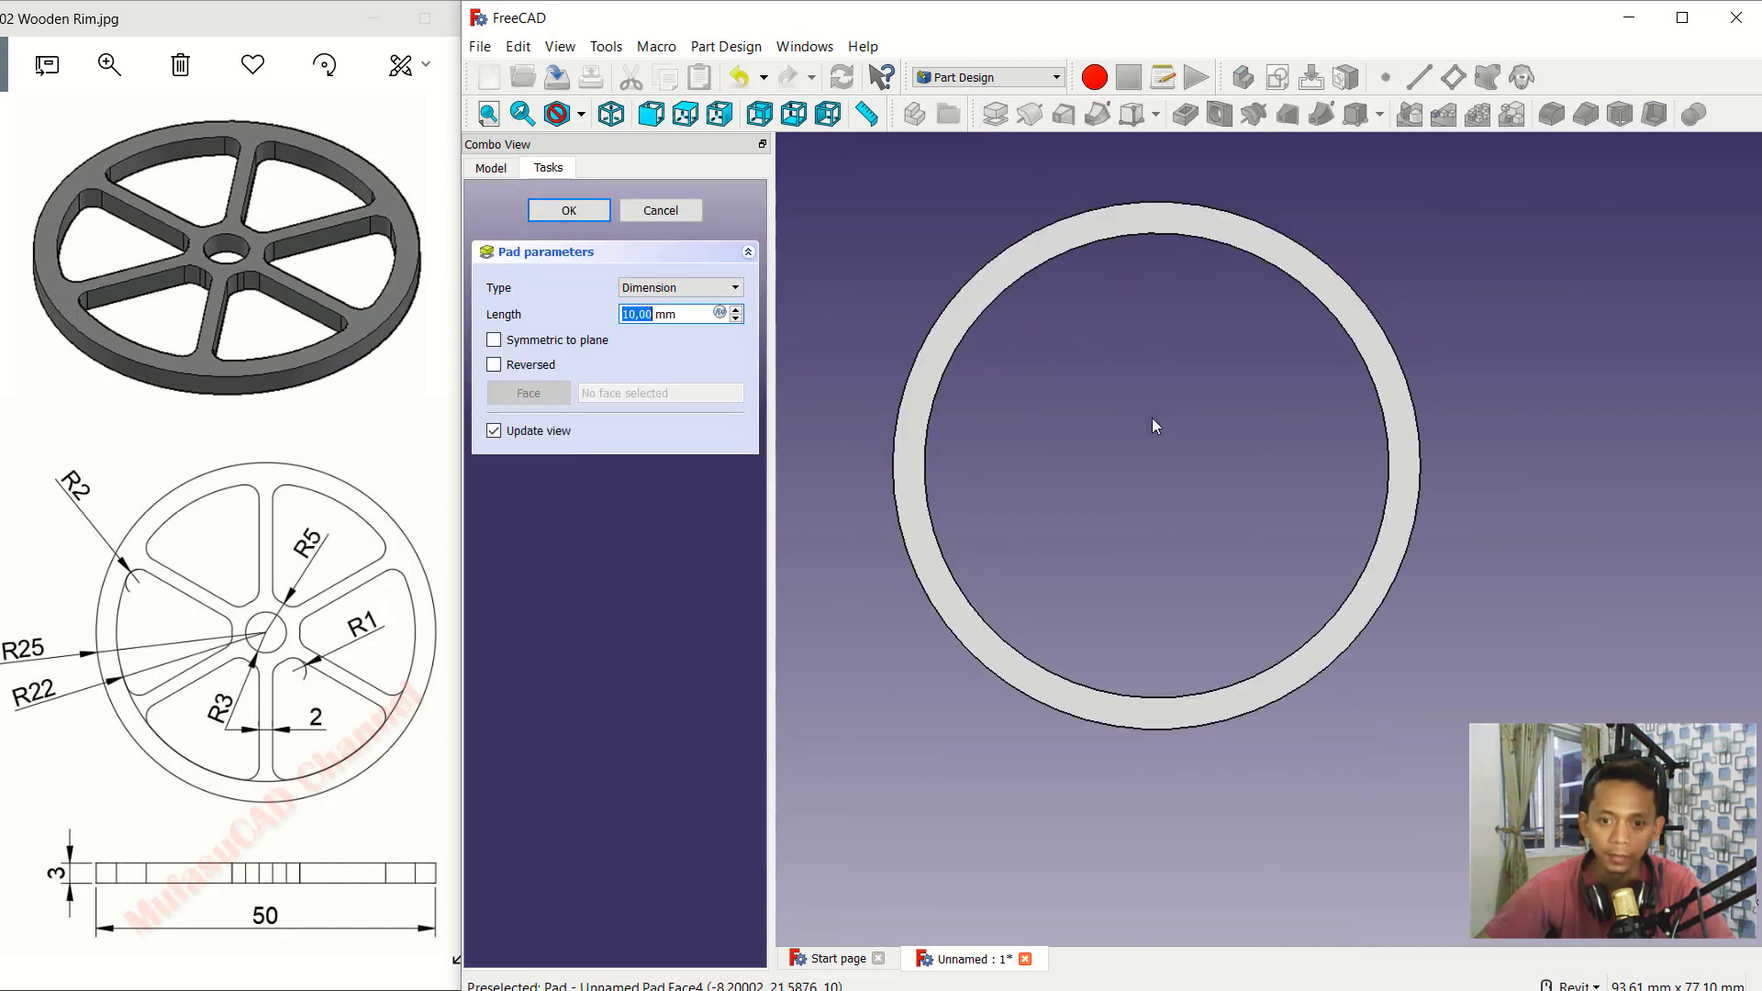
{"action": "left_click", "coordinate": [1158, 457]}
{"action": "key", "text": "0"}
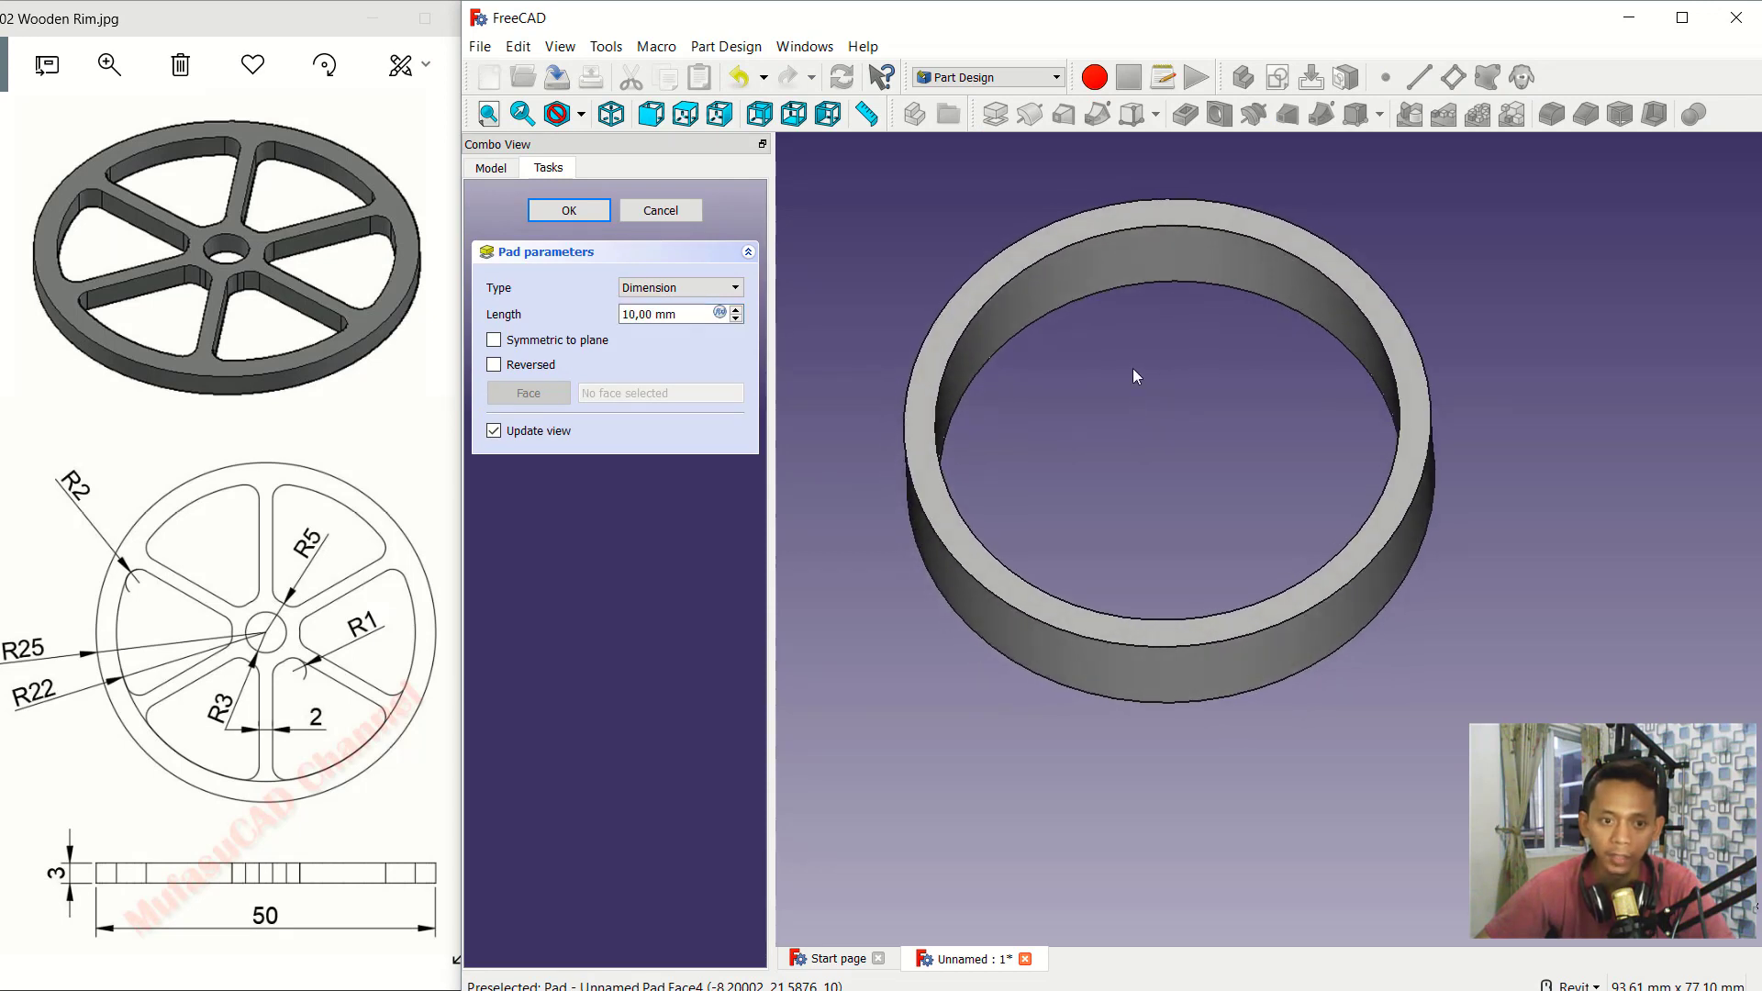
{"action": "left_click_drag", "start_coordinate": [689, 315], "coordinate": [624, 315]}
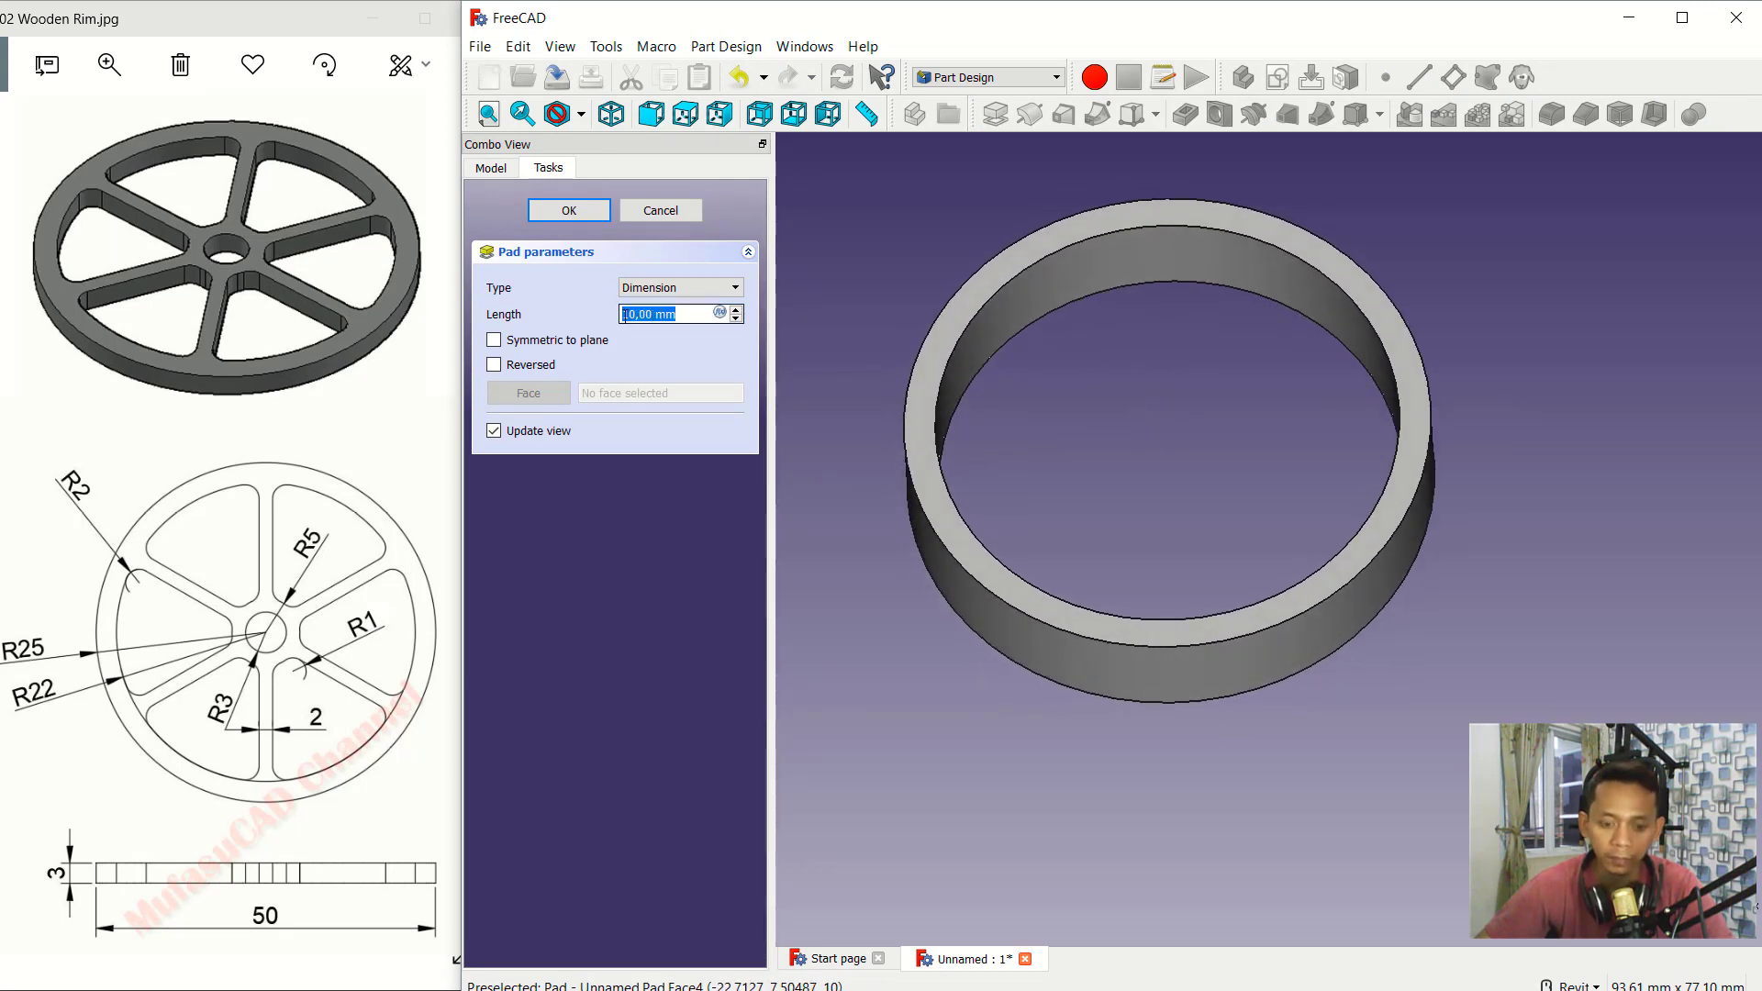
{"action": "type", "text": "3"}
{"action": "left_click", "coordinate": [576, 213]}
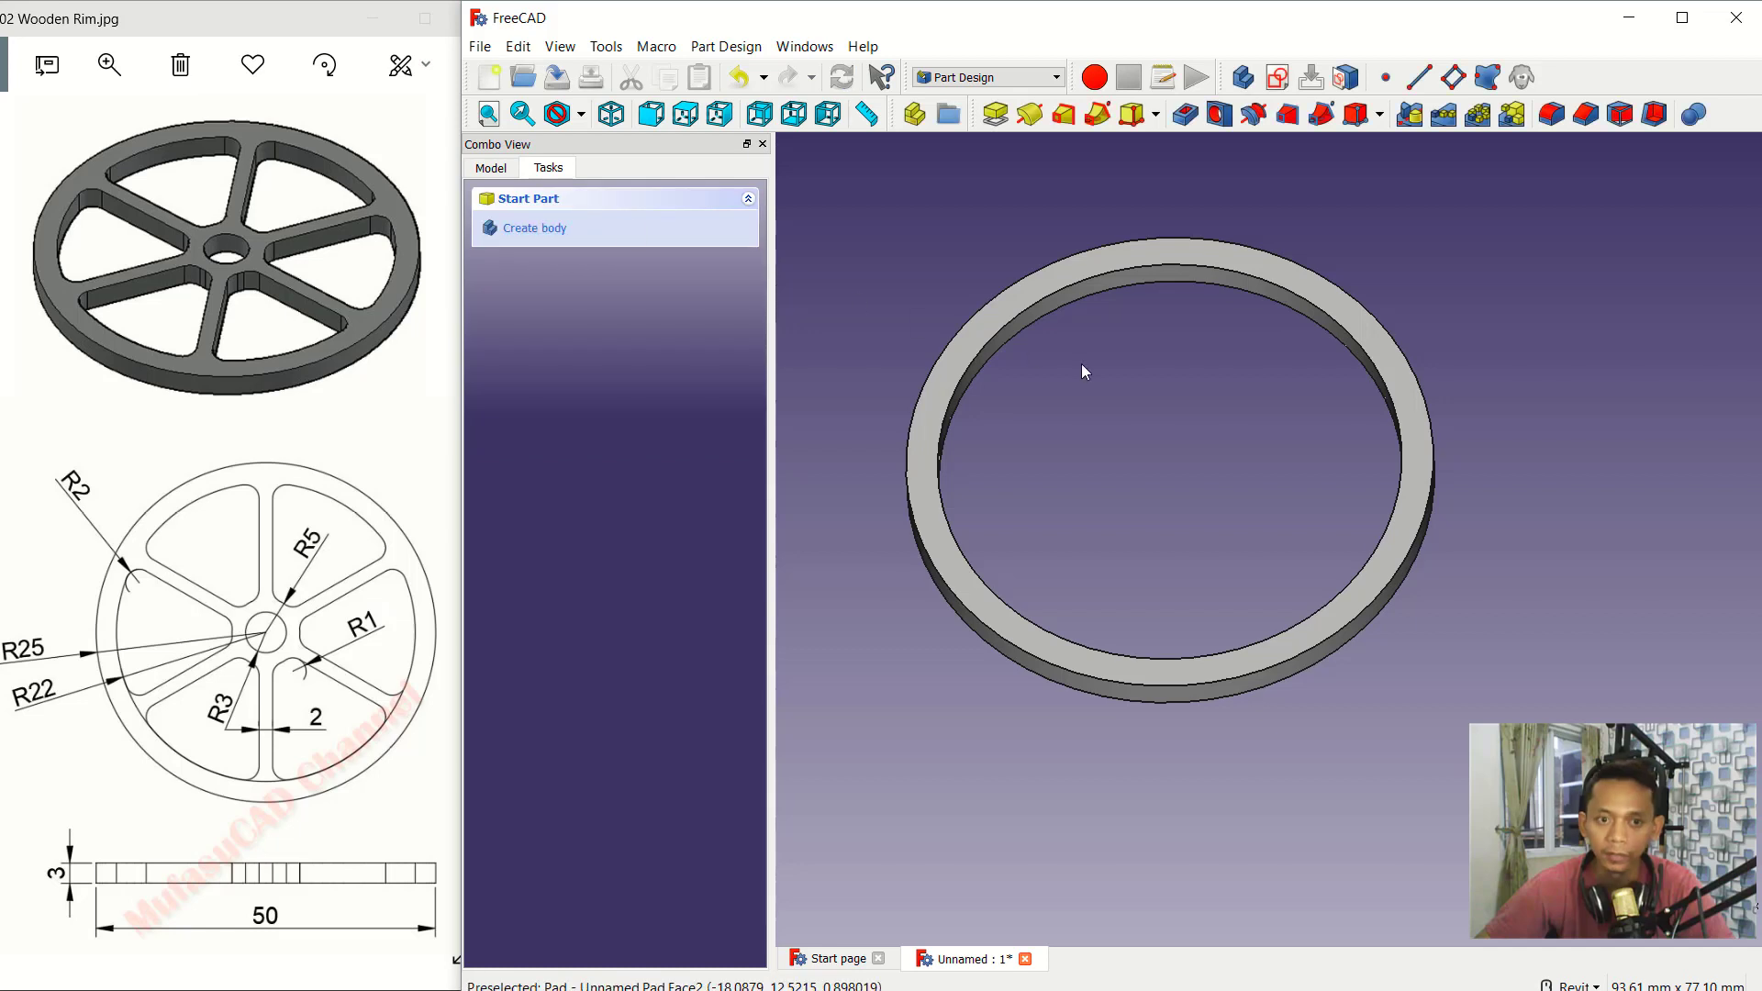
{"action": "middle_click_drag", "start_coordinate": [1081, 364], "coordinate": [1158, 417]}
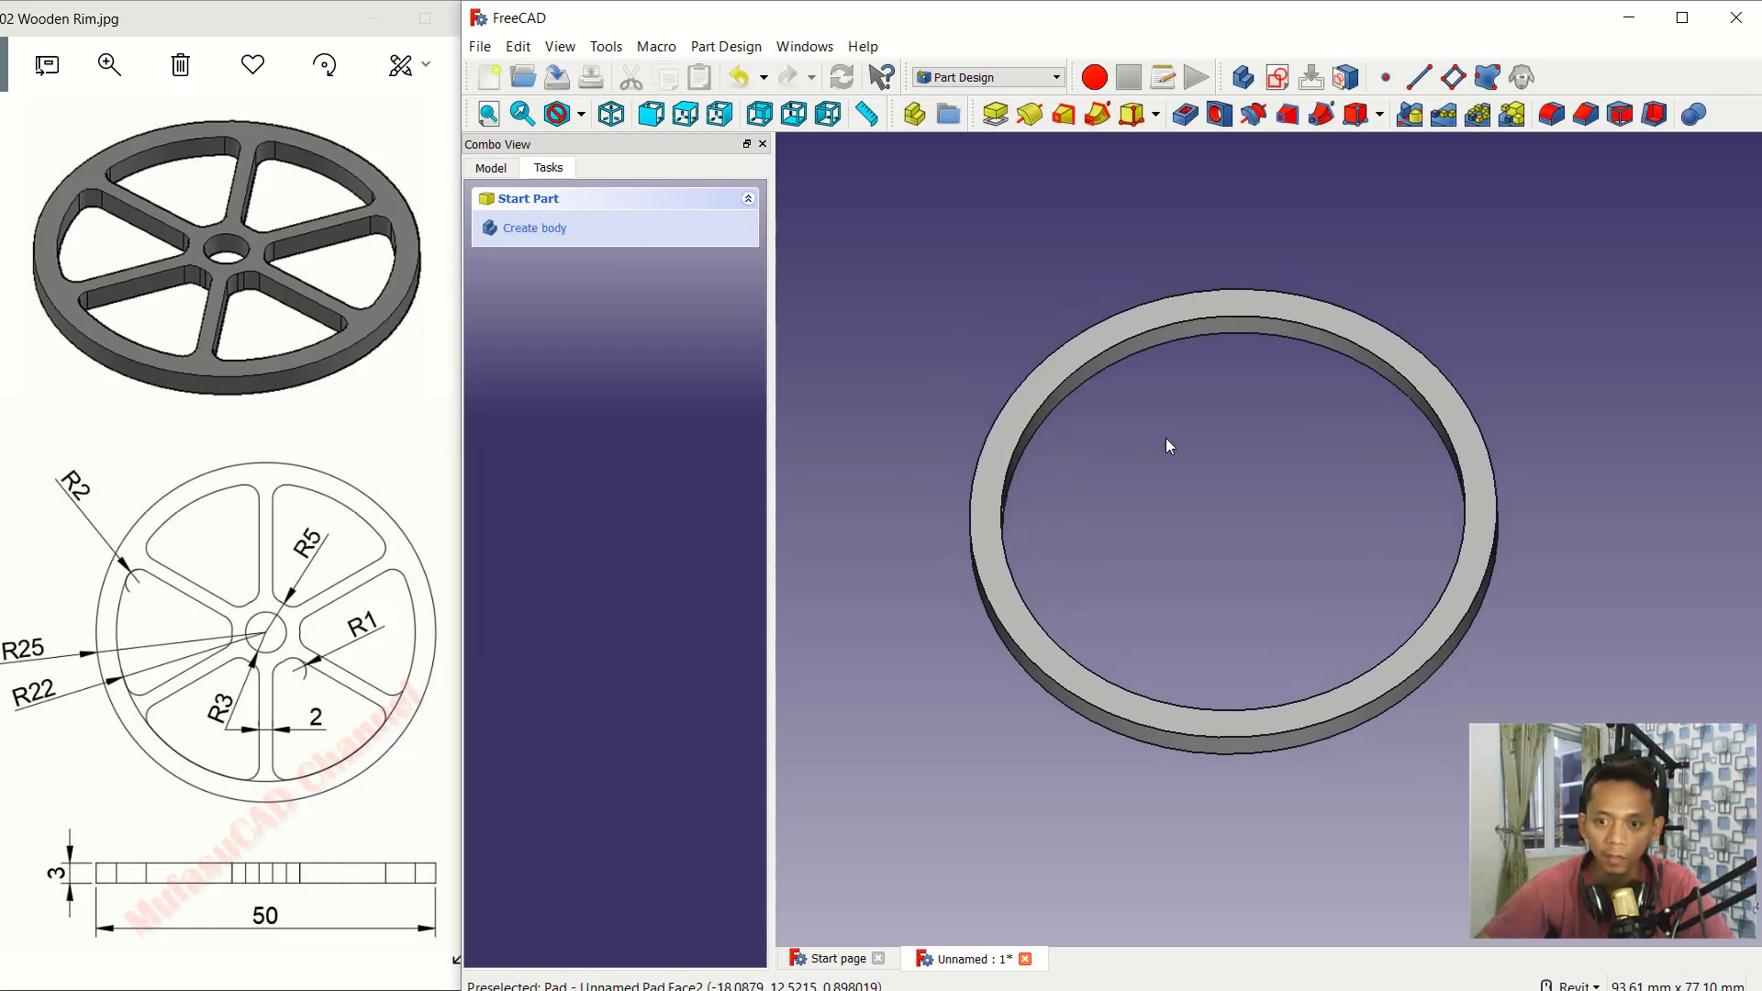
Step: Start a second sketch on the XY plane and hide the ring pad
{"action": "left_click", "coordinate": [1278, 78]}
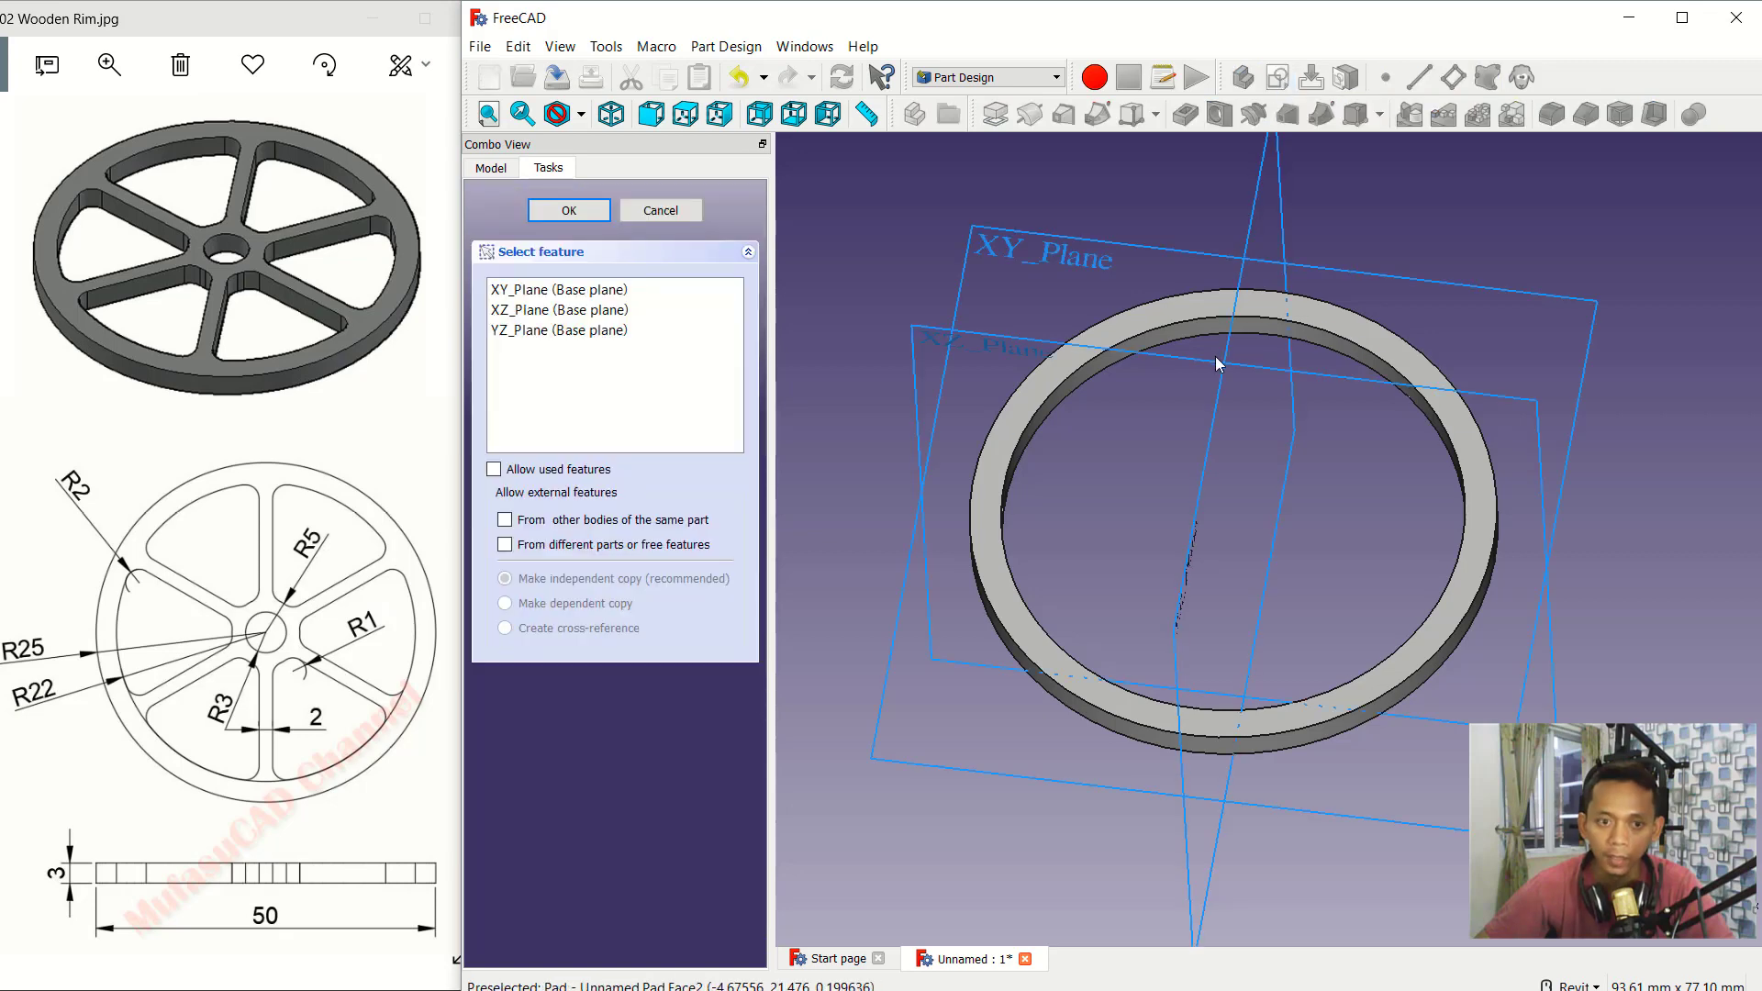
{"action": "left_click", "coordinate": [576, 290]}
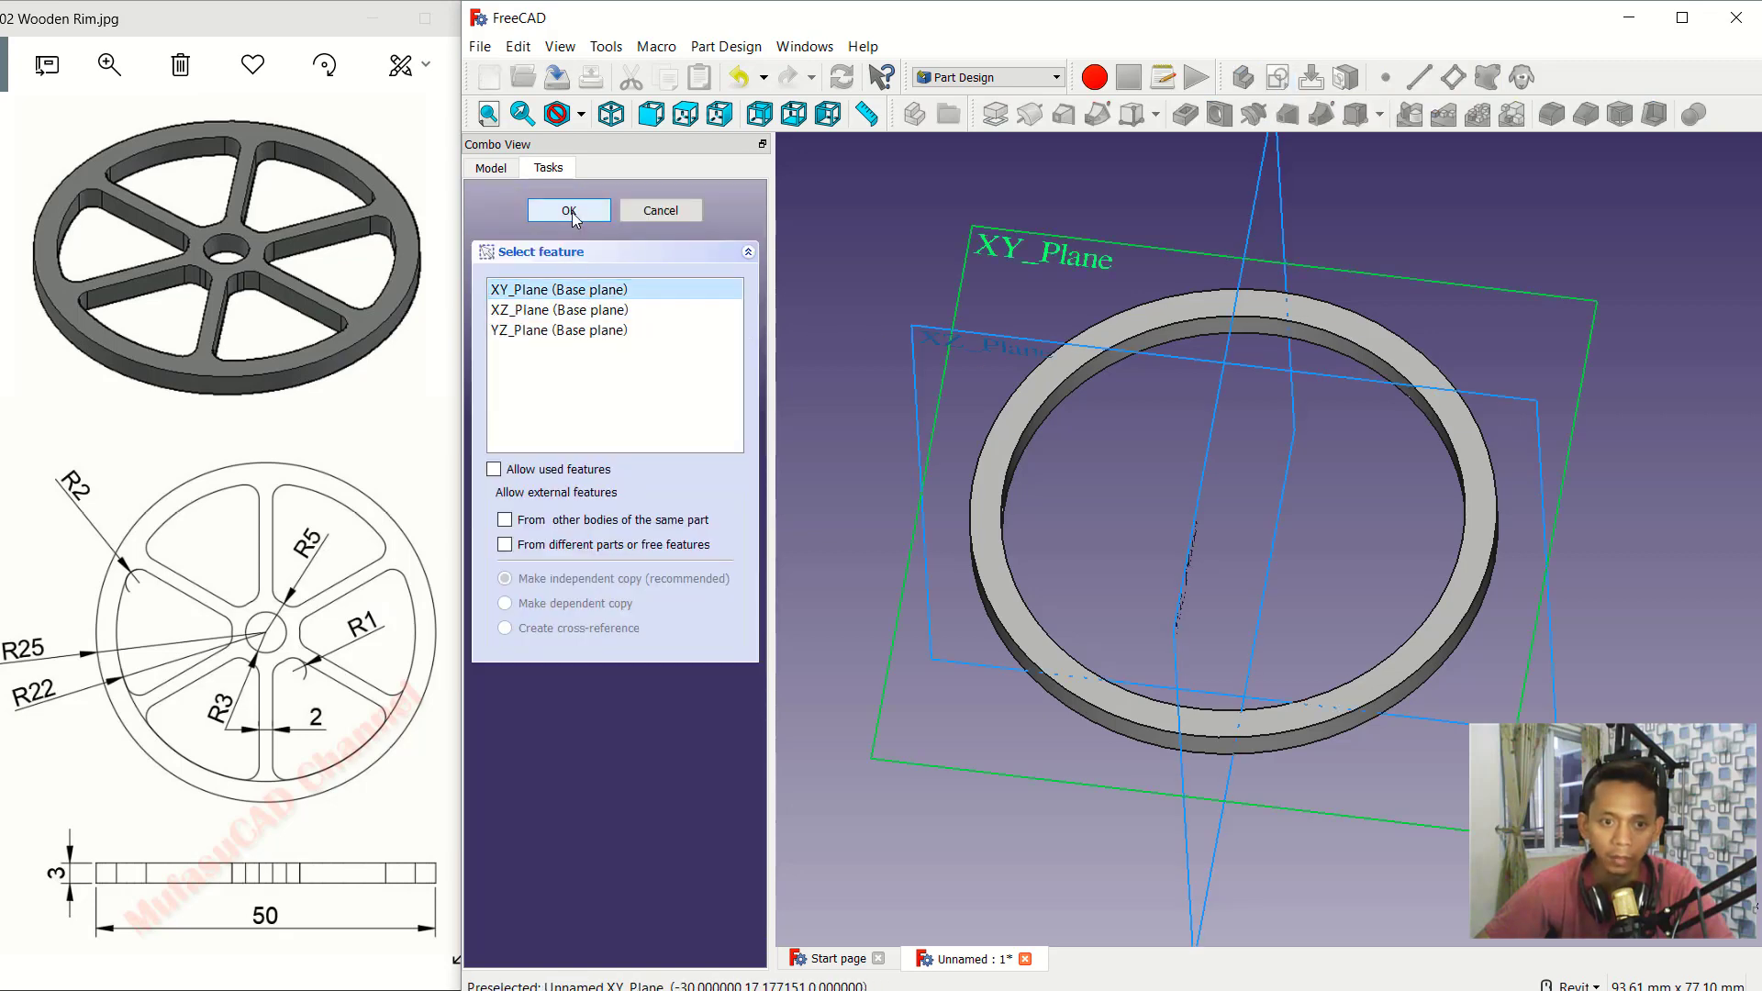
{"action": "left_click", "coordinate": [569, 211]}
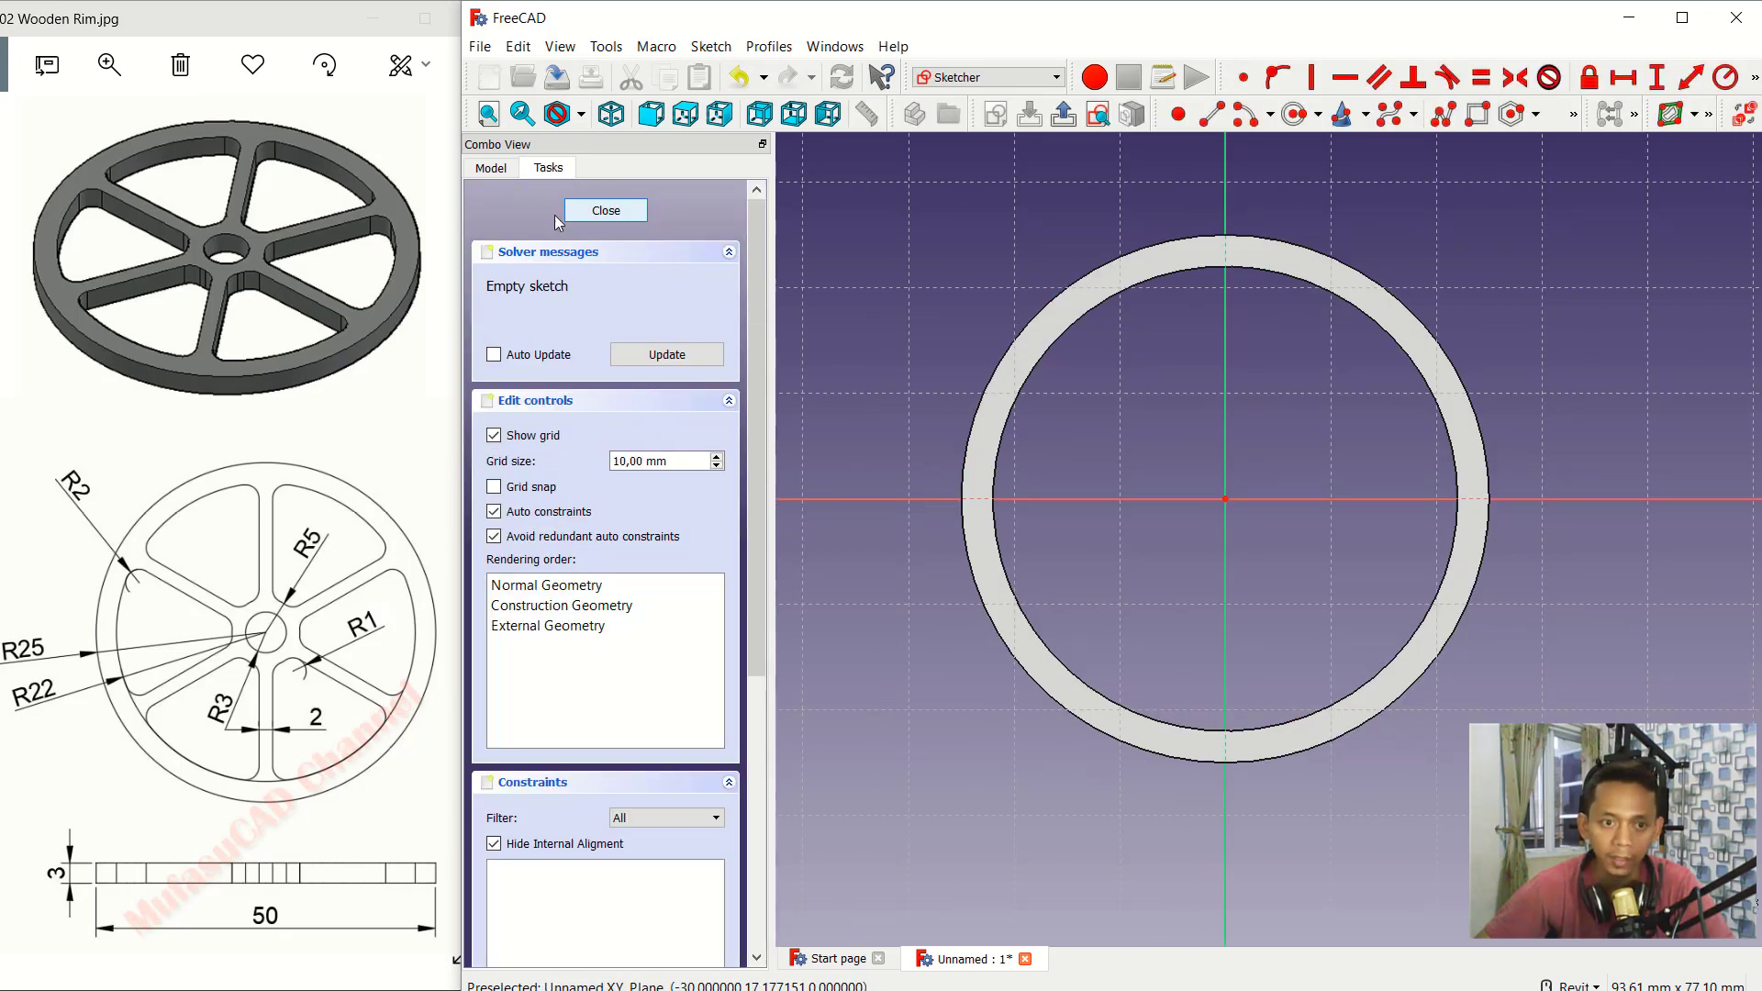
{"action": "left_click", "coordinate": [491, 169]}
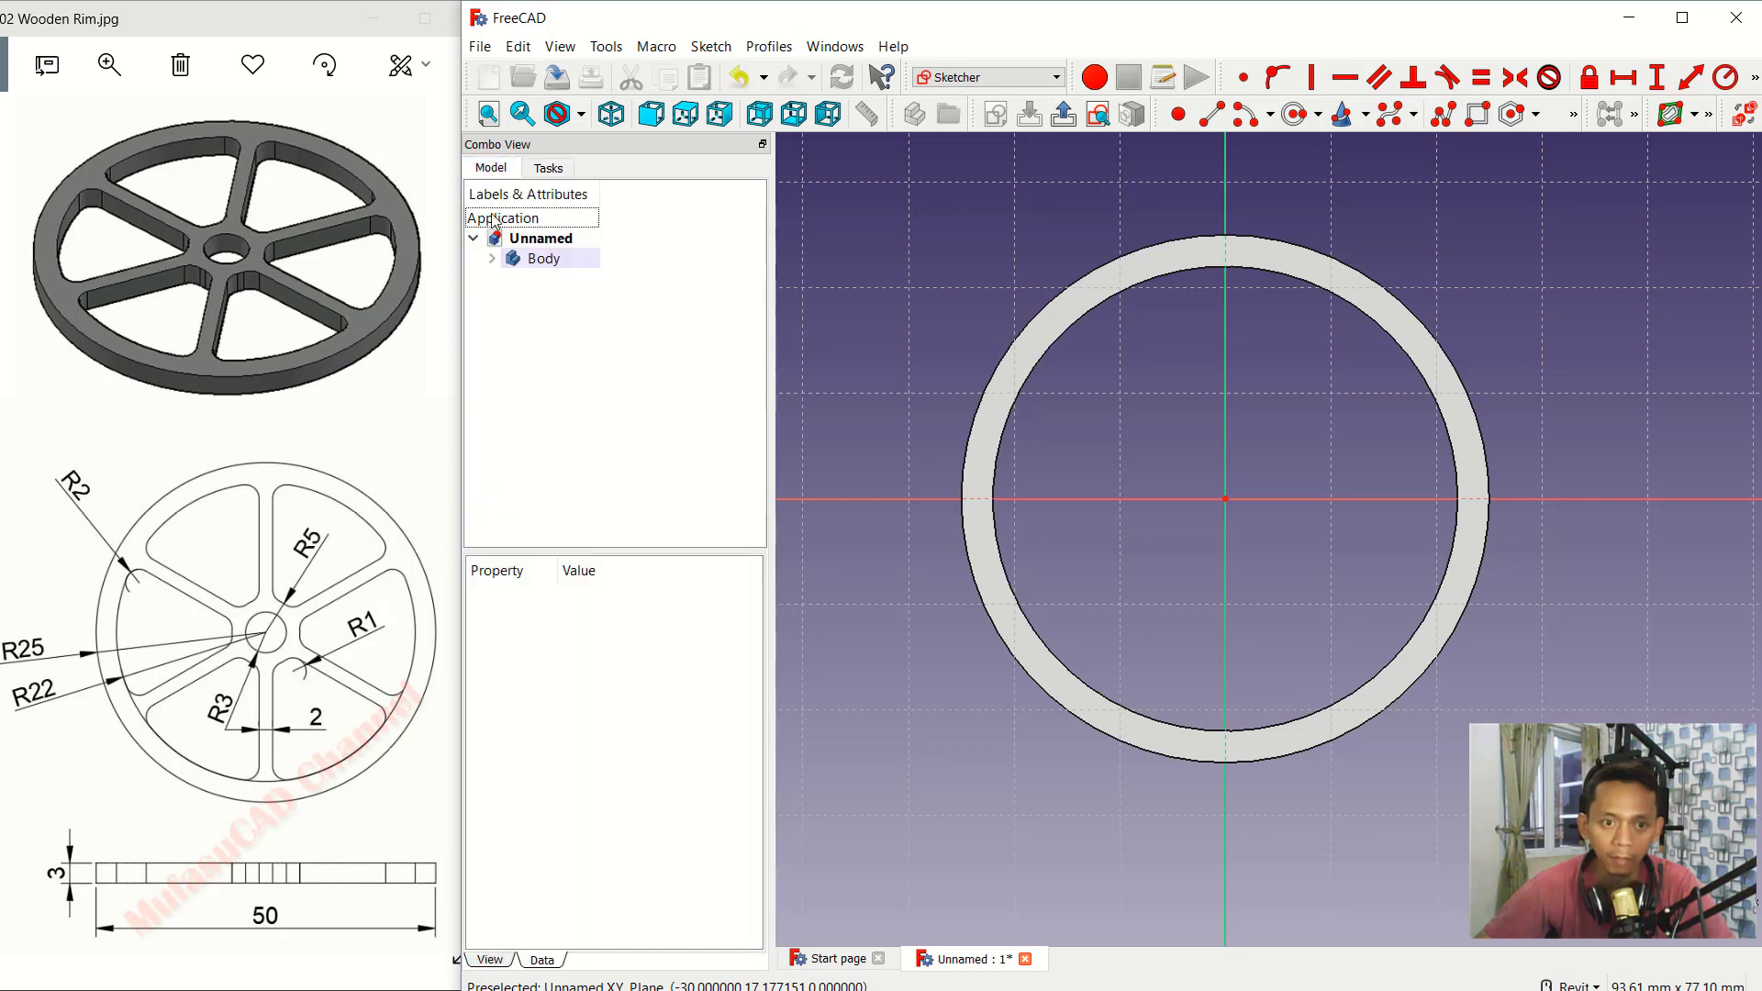
{"action": "left_click", "coordinate": [497, 259]}
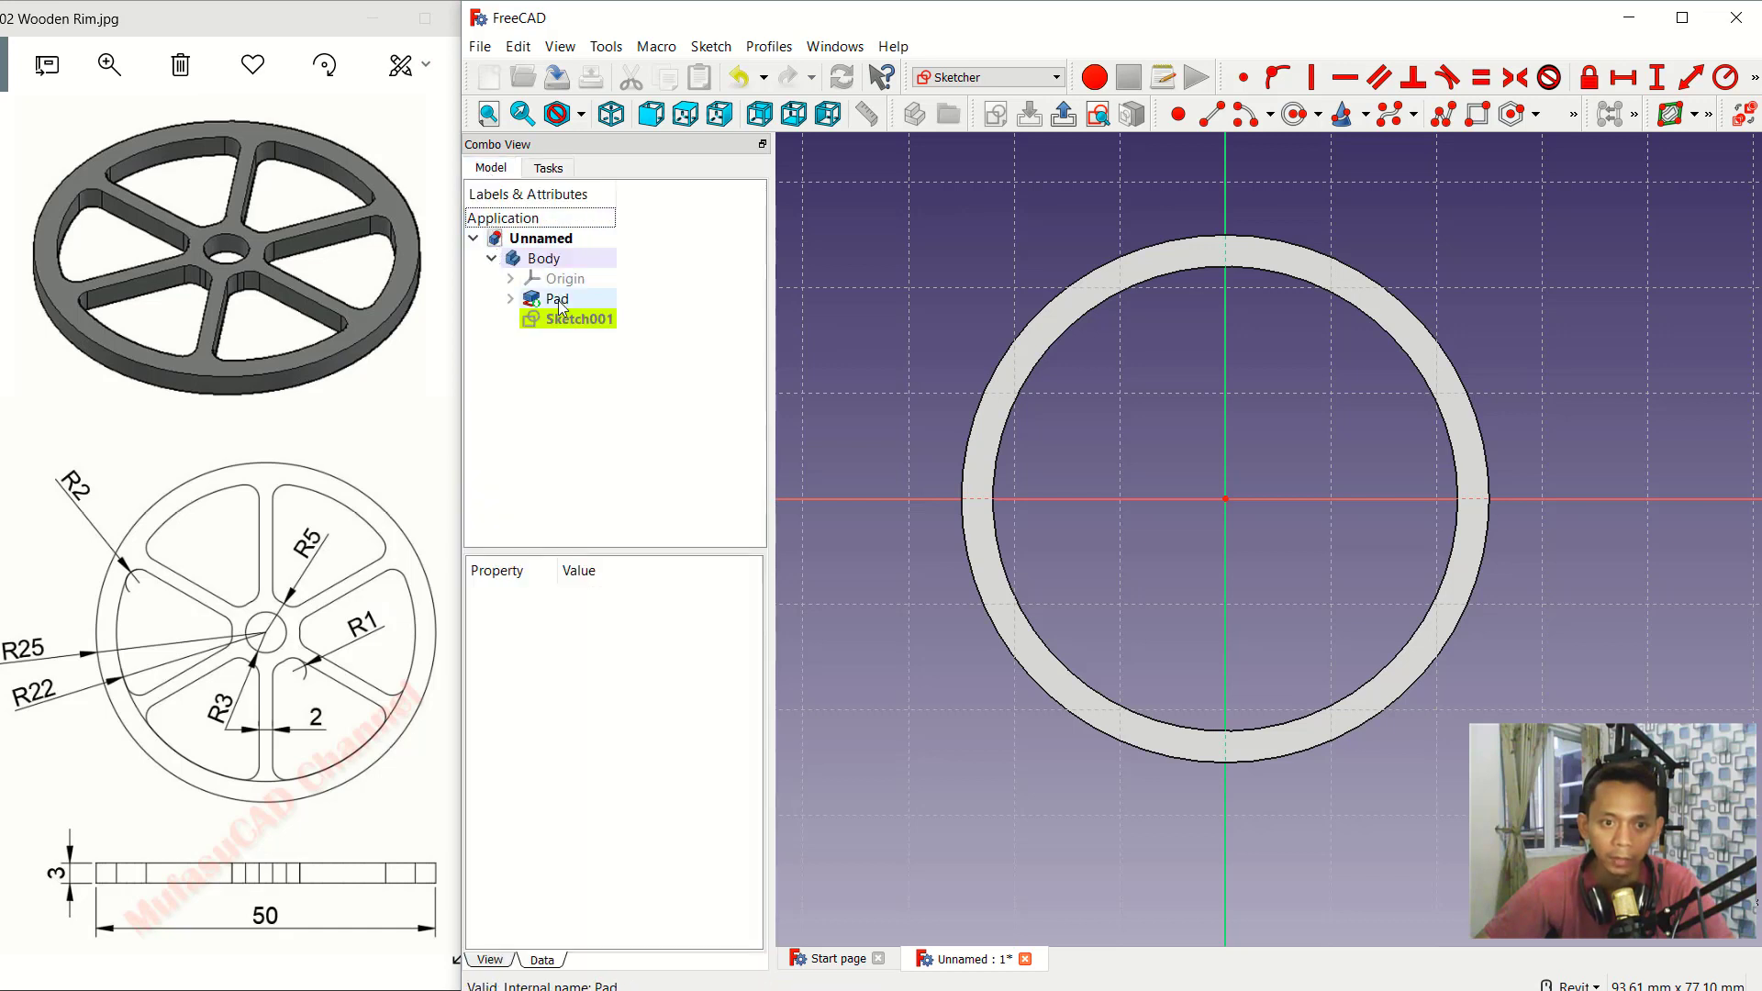
{"action": "right_click", "coordinate": [563, 309]}
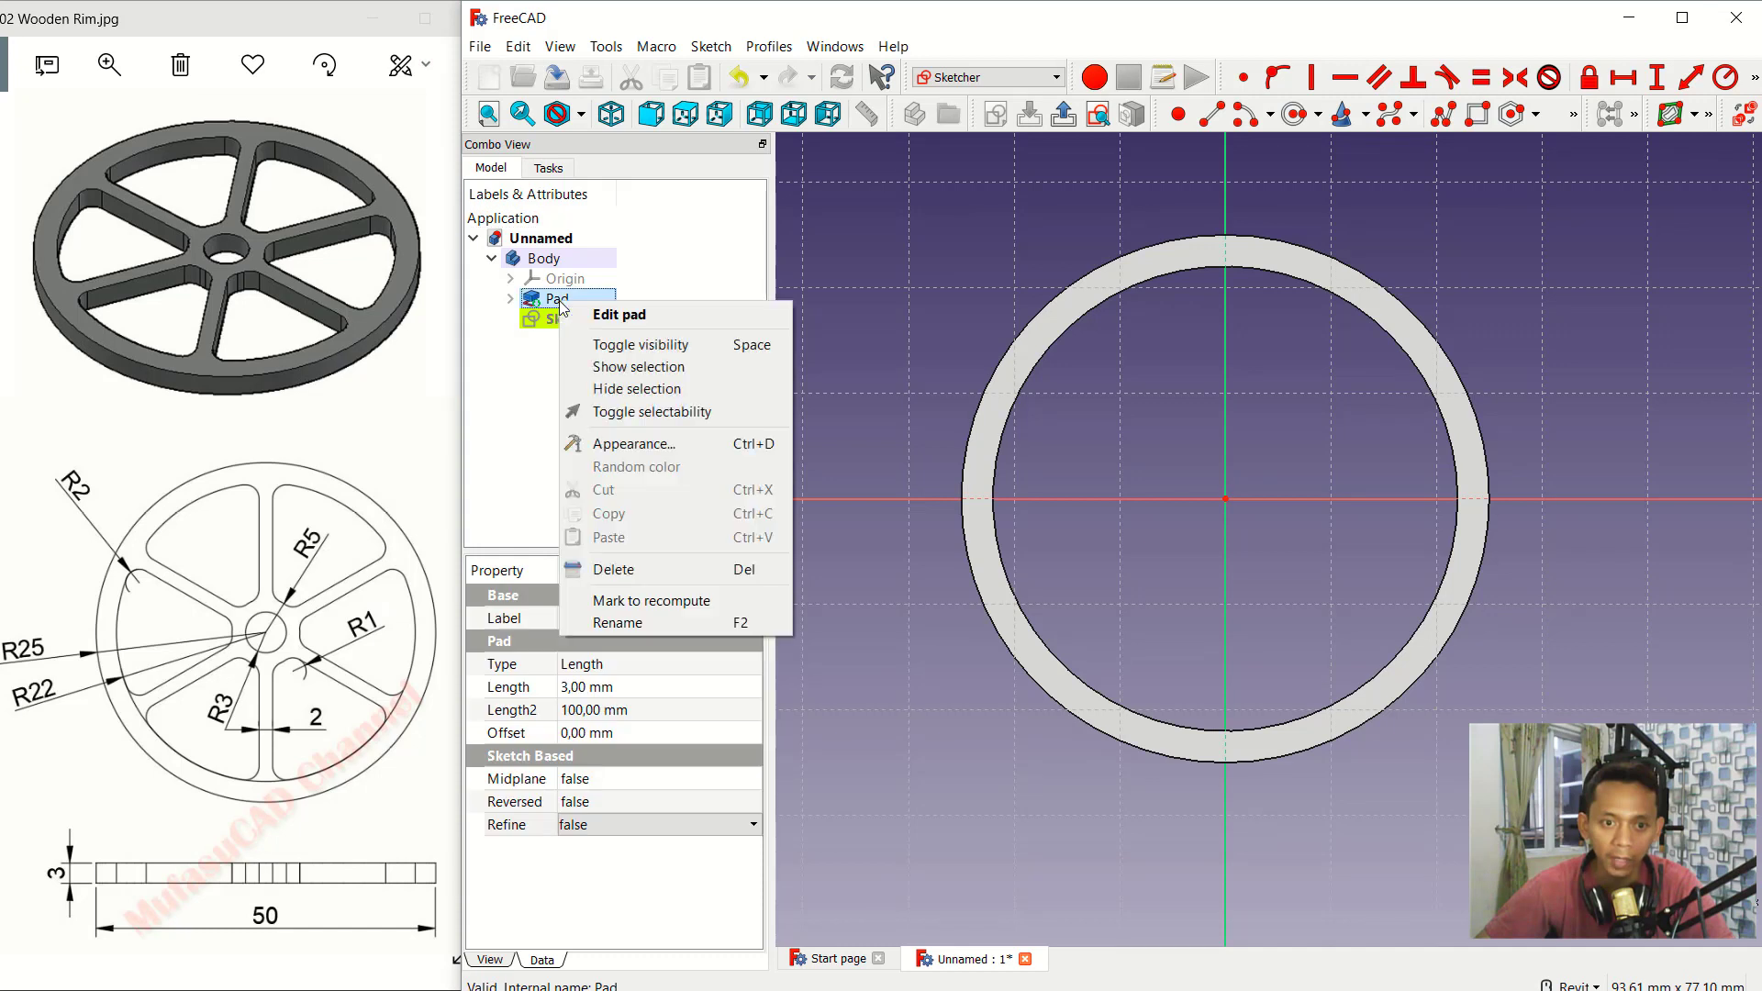
{"action": "left_click", "coordinate": [653, 394]}
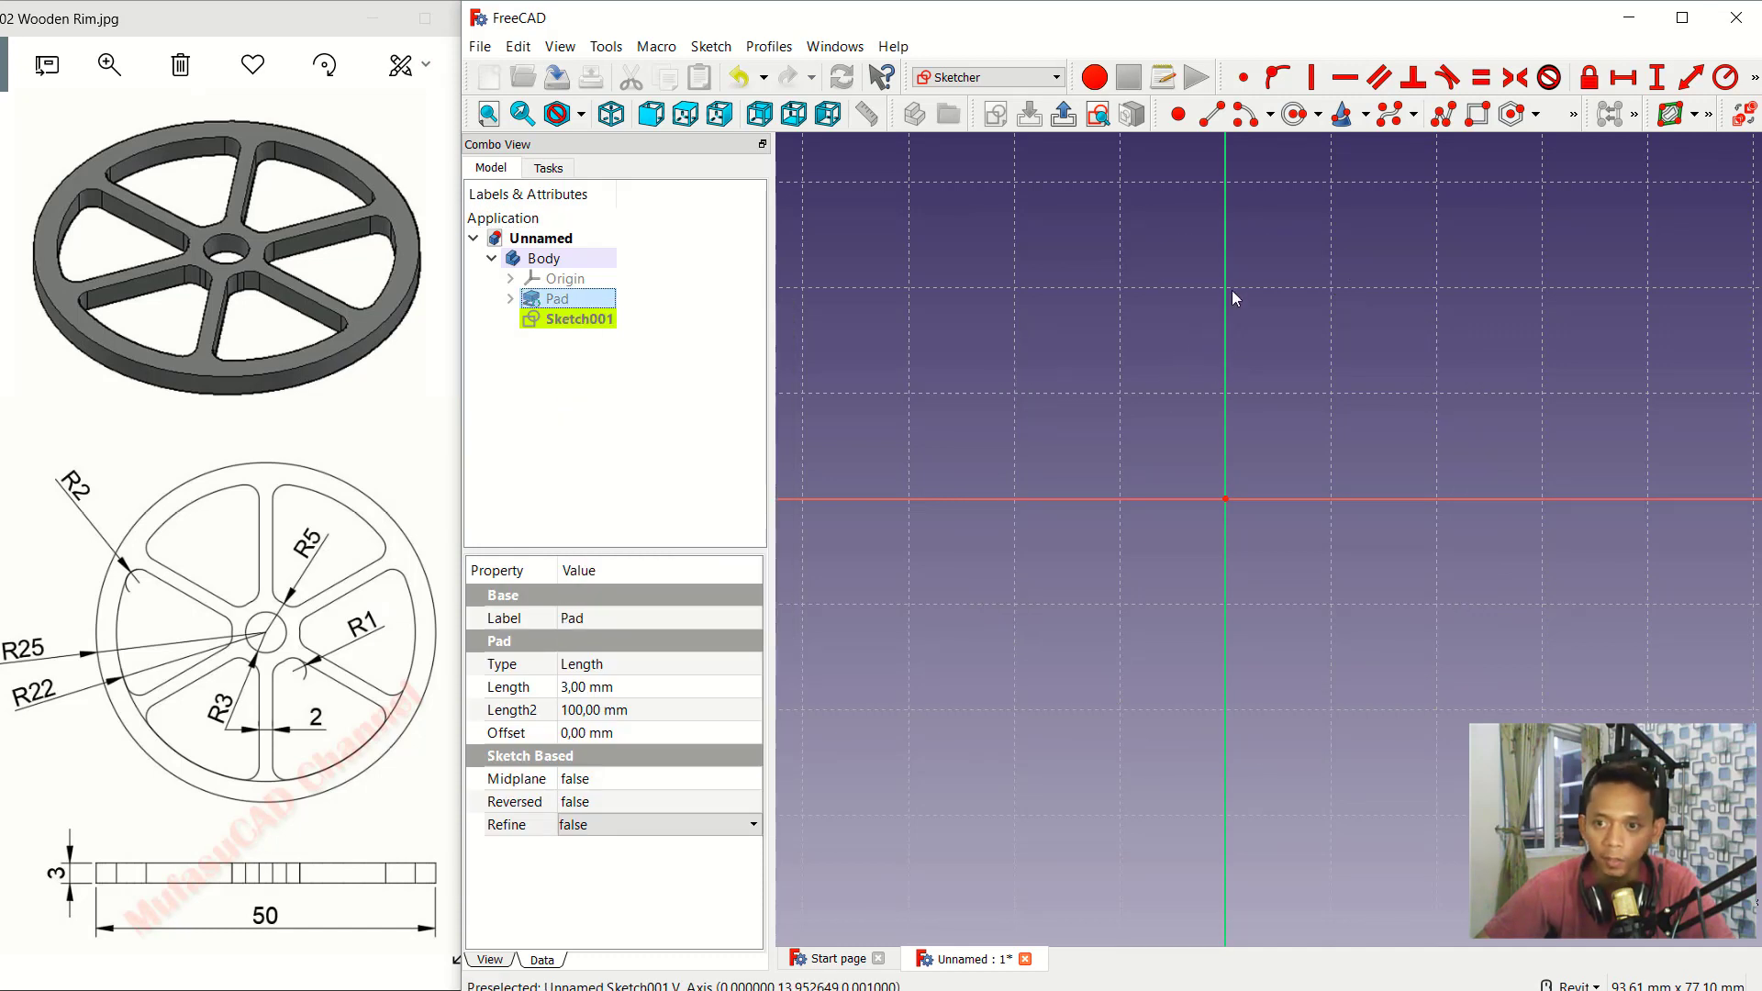
Step: Draw a larger and a smaller circle concentric at the origin
{"action": "left_click", "coordinate": [1295, 119]}
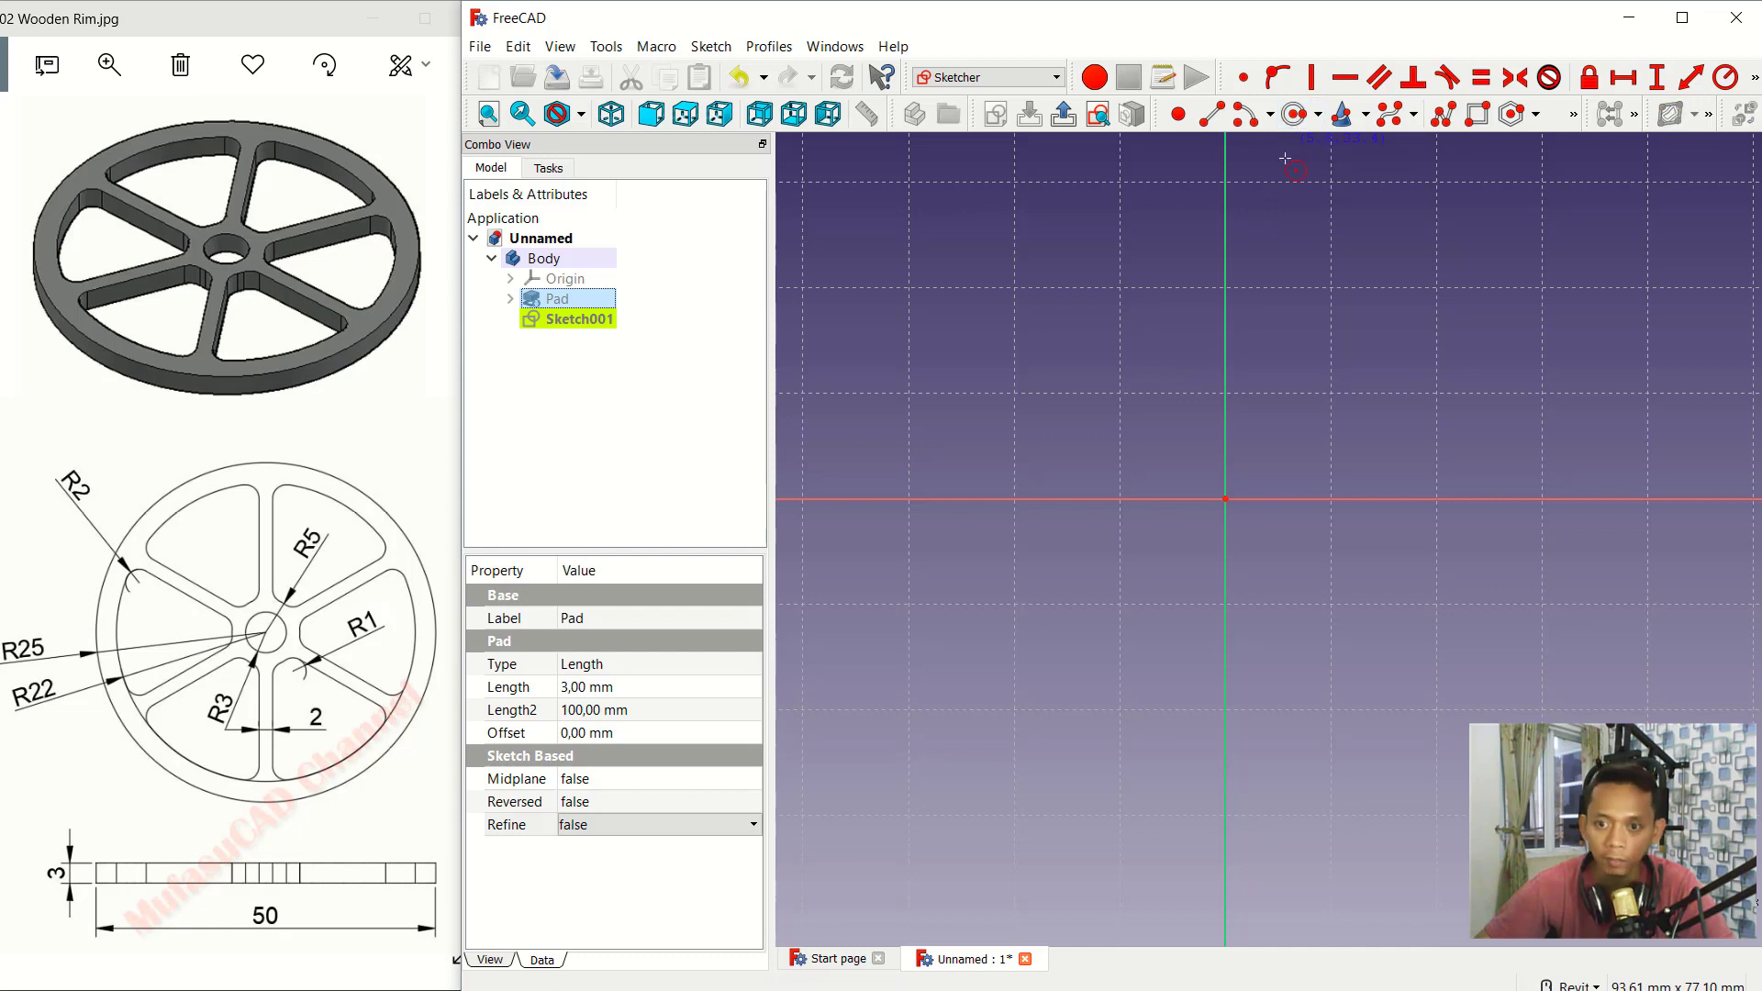
{"action": "left_click", "coordinate": [1225, 498]}
{"action": "left_click", "coordinate": [1297, 331]}
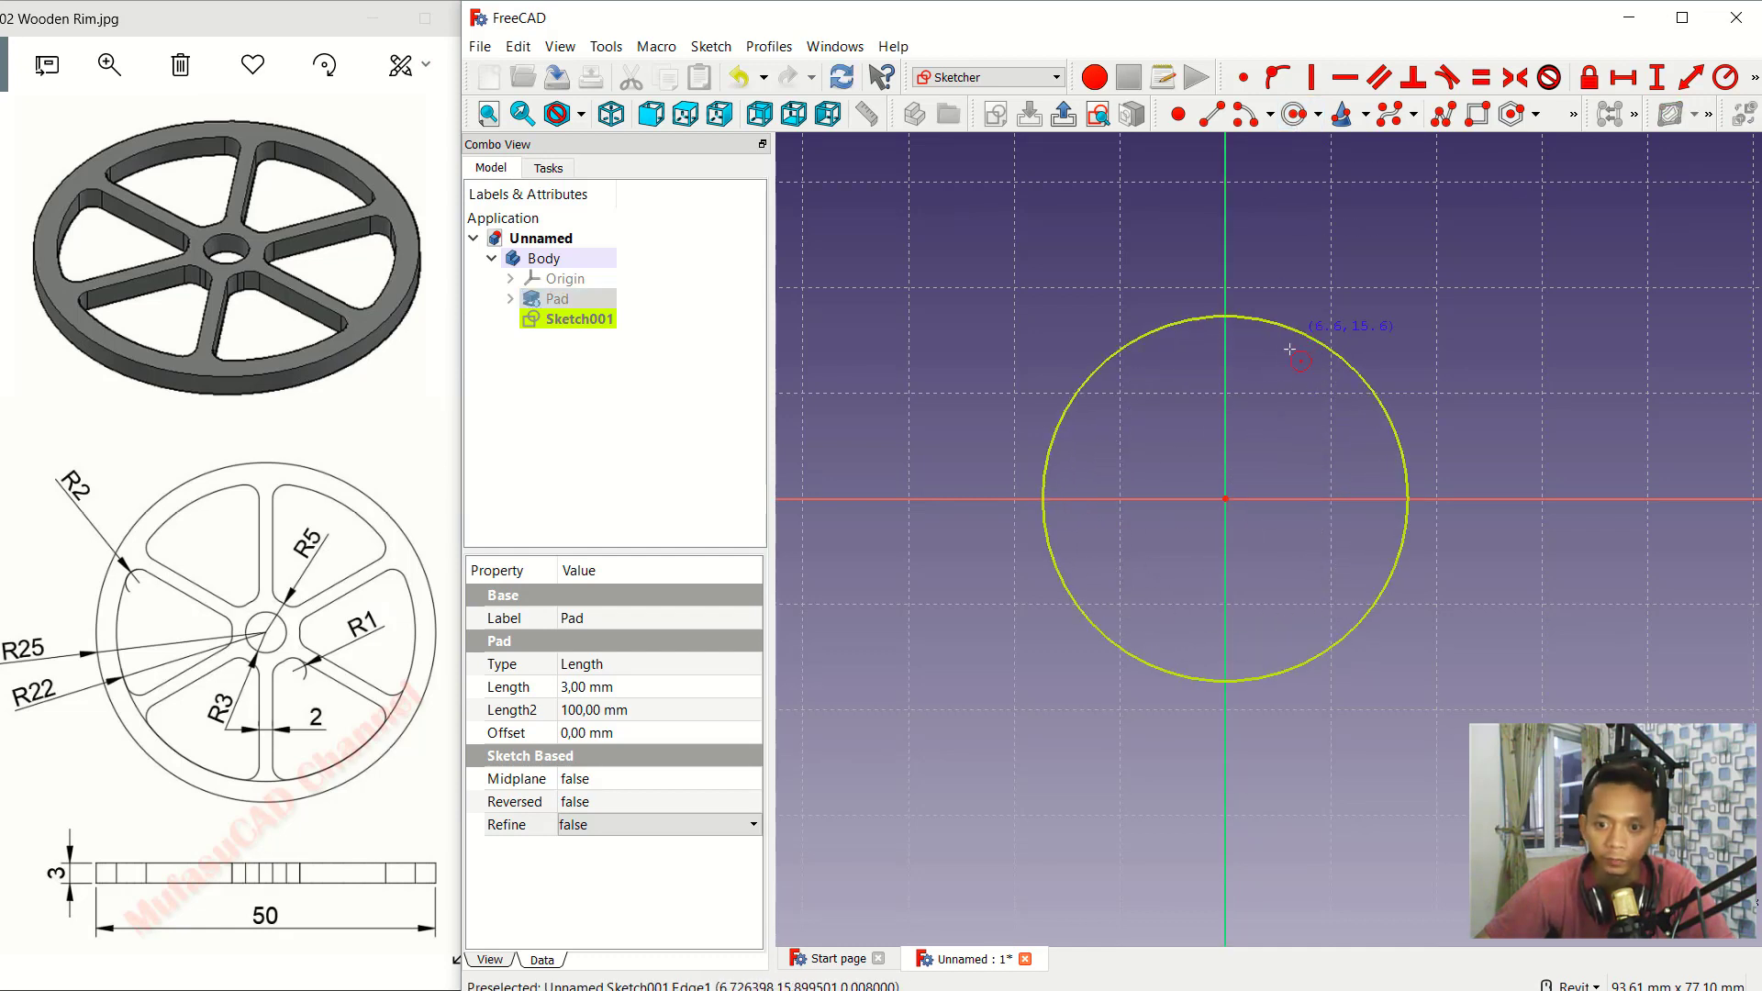
{"action": "left_click", "coordinate": [1225, 498]}
{"action": "left_click", "coordinate": [1274, 407]}
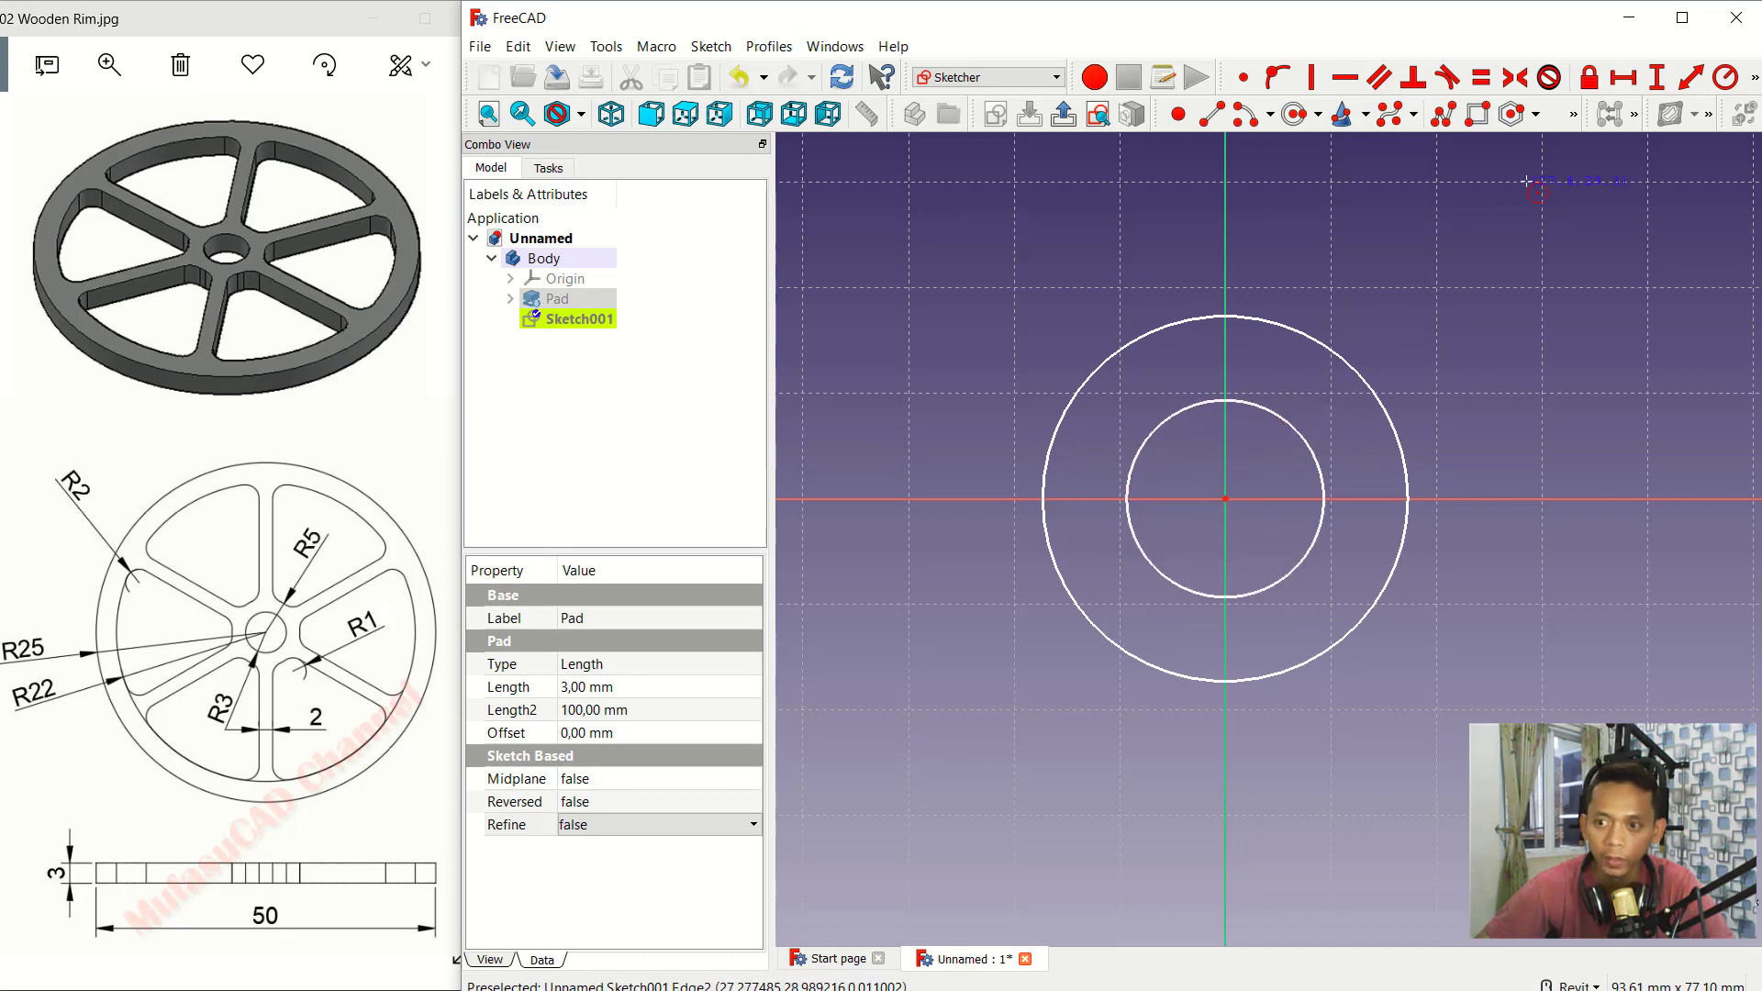
{"action": "right_click", "coordinate": [1346, 340]}
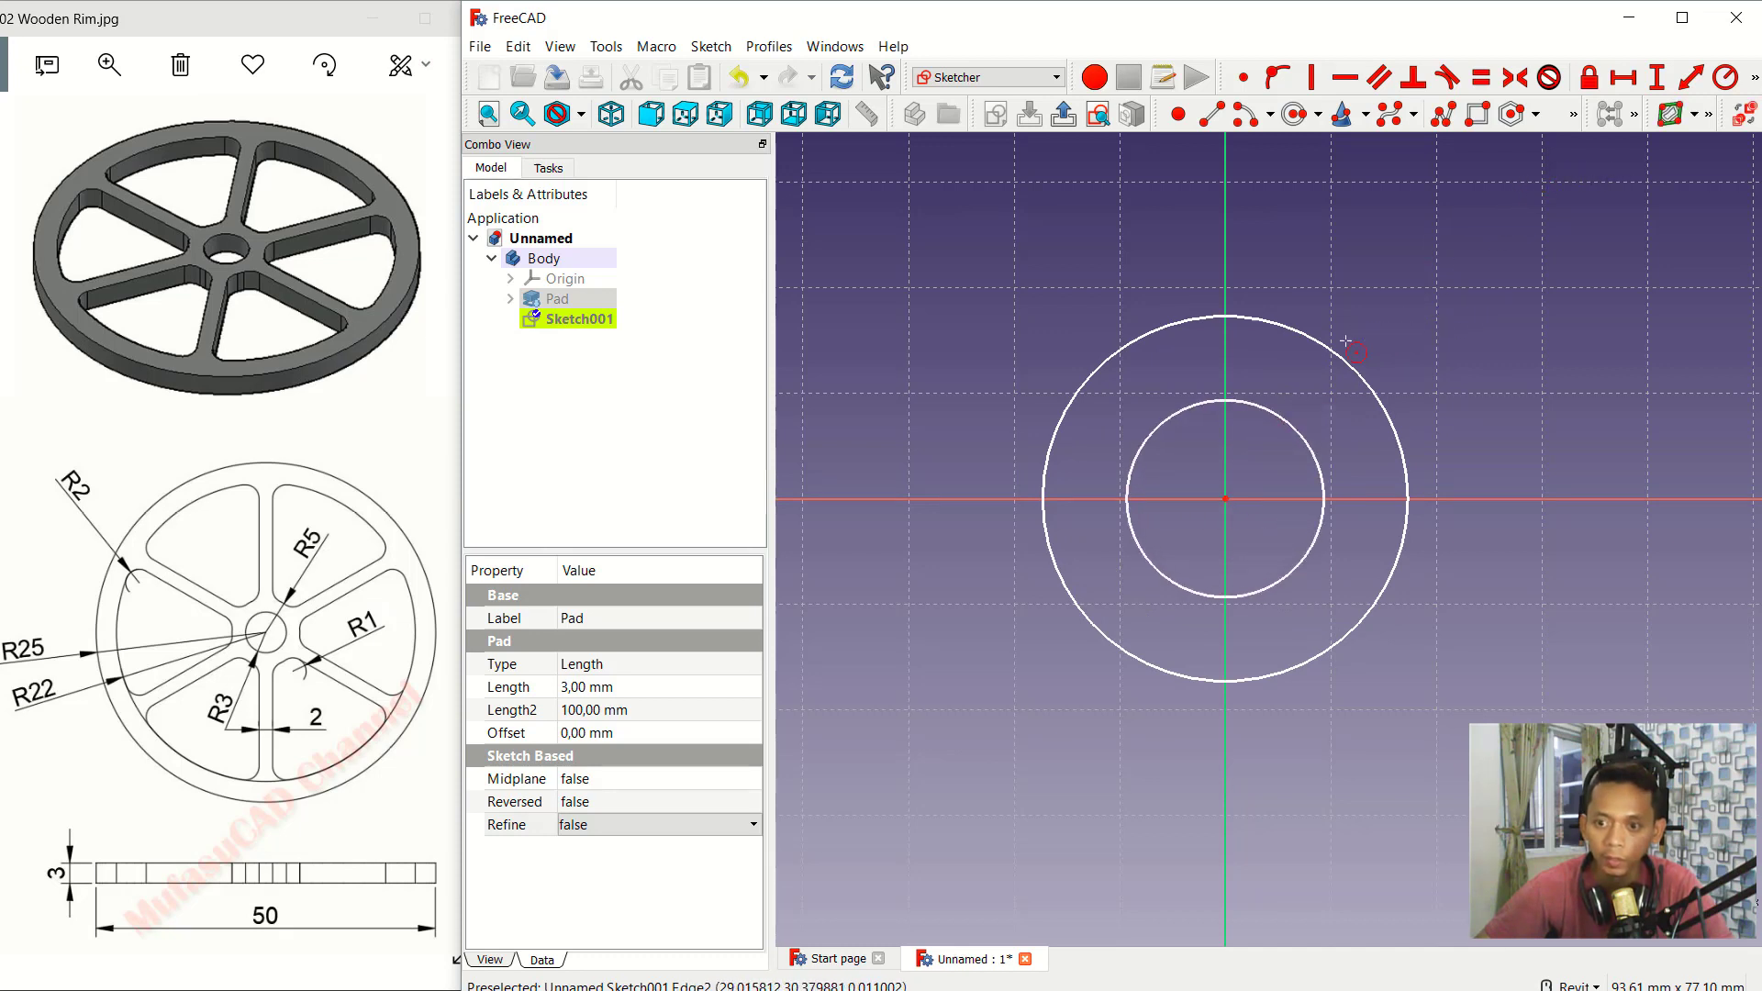
Step: Constrain the outer circle to 22 mm radius and the inner hub circle to 5 mm
{"action": "left_click", "coordinate": [1727, 80]}
{"action": "left_click", "coordinate": [1328, 348]}
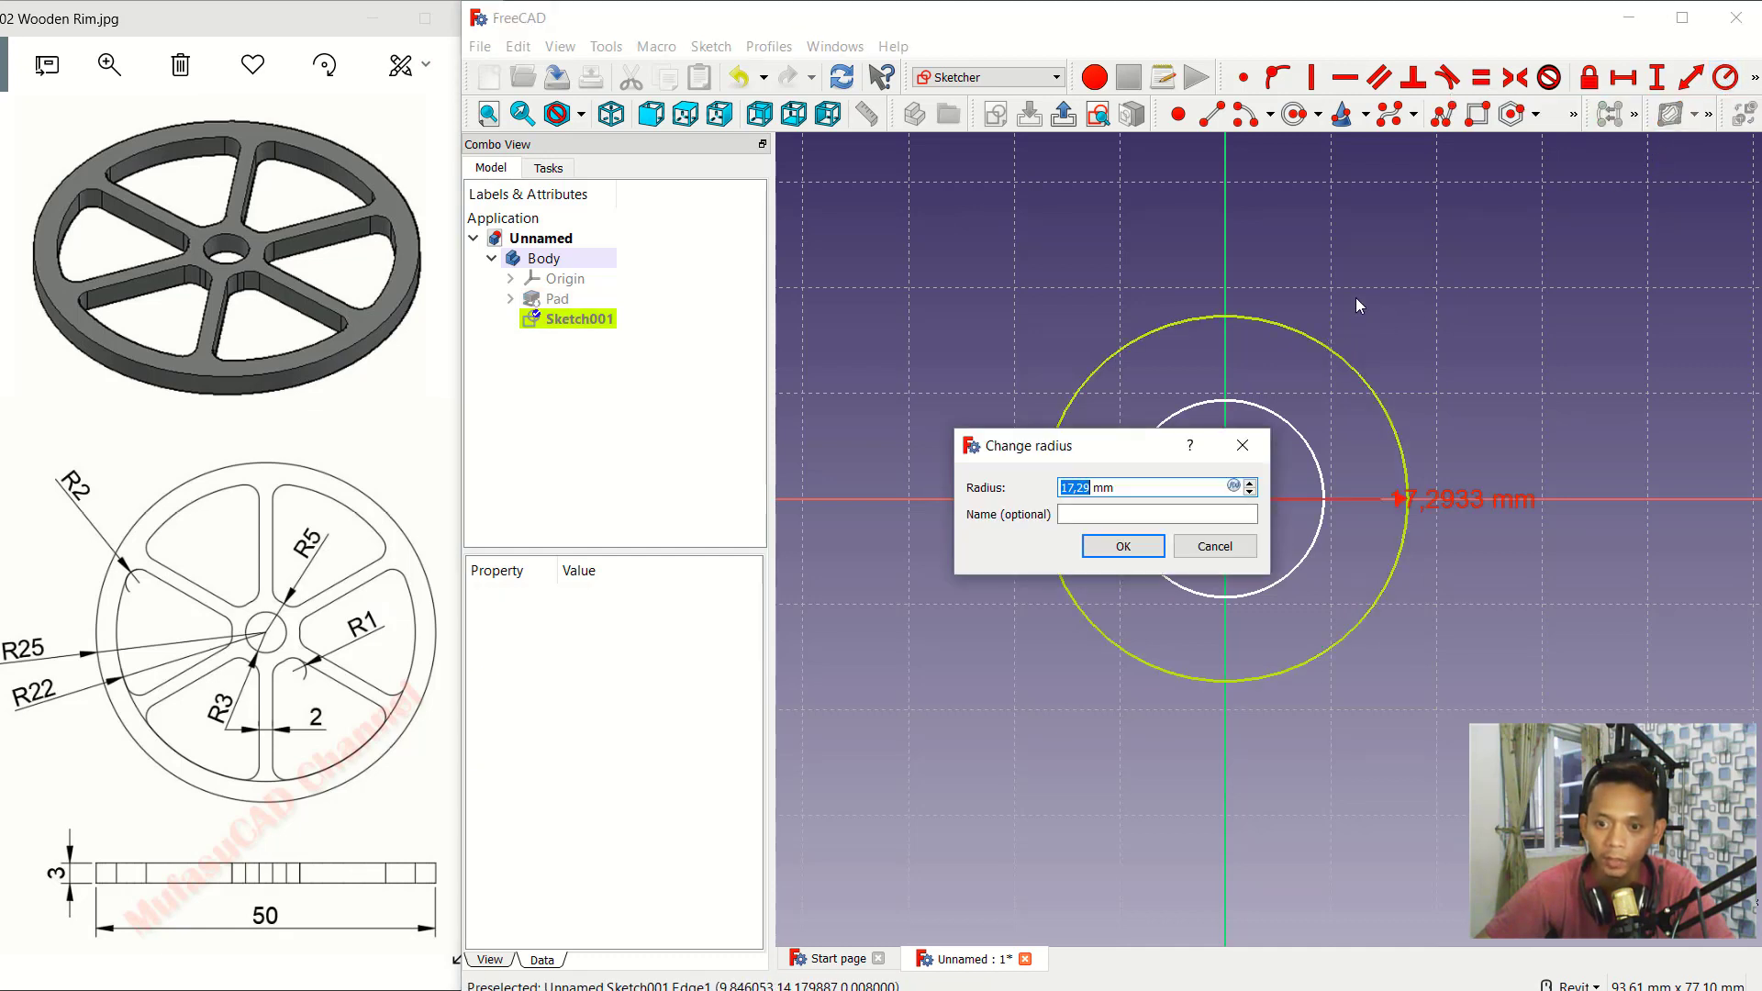
{"action": "type", "text": "22"}
{"action": "left_click", "coordinate": [1123, 548]}
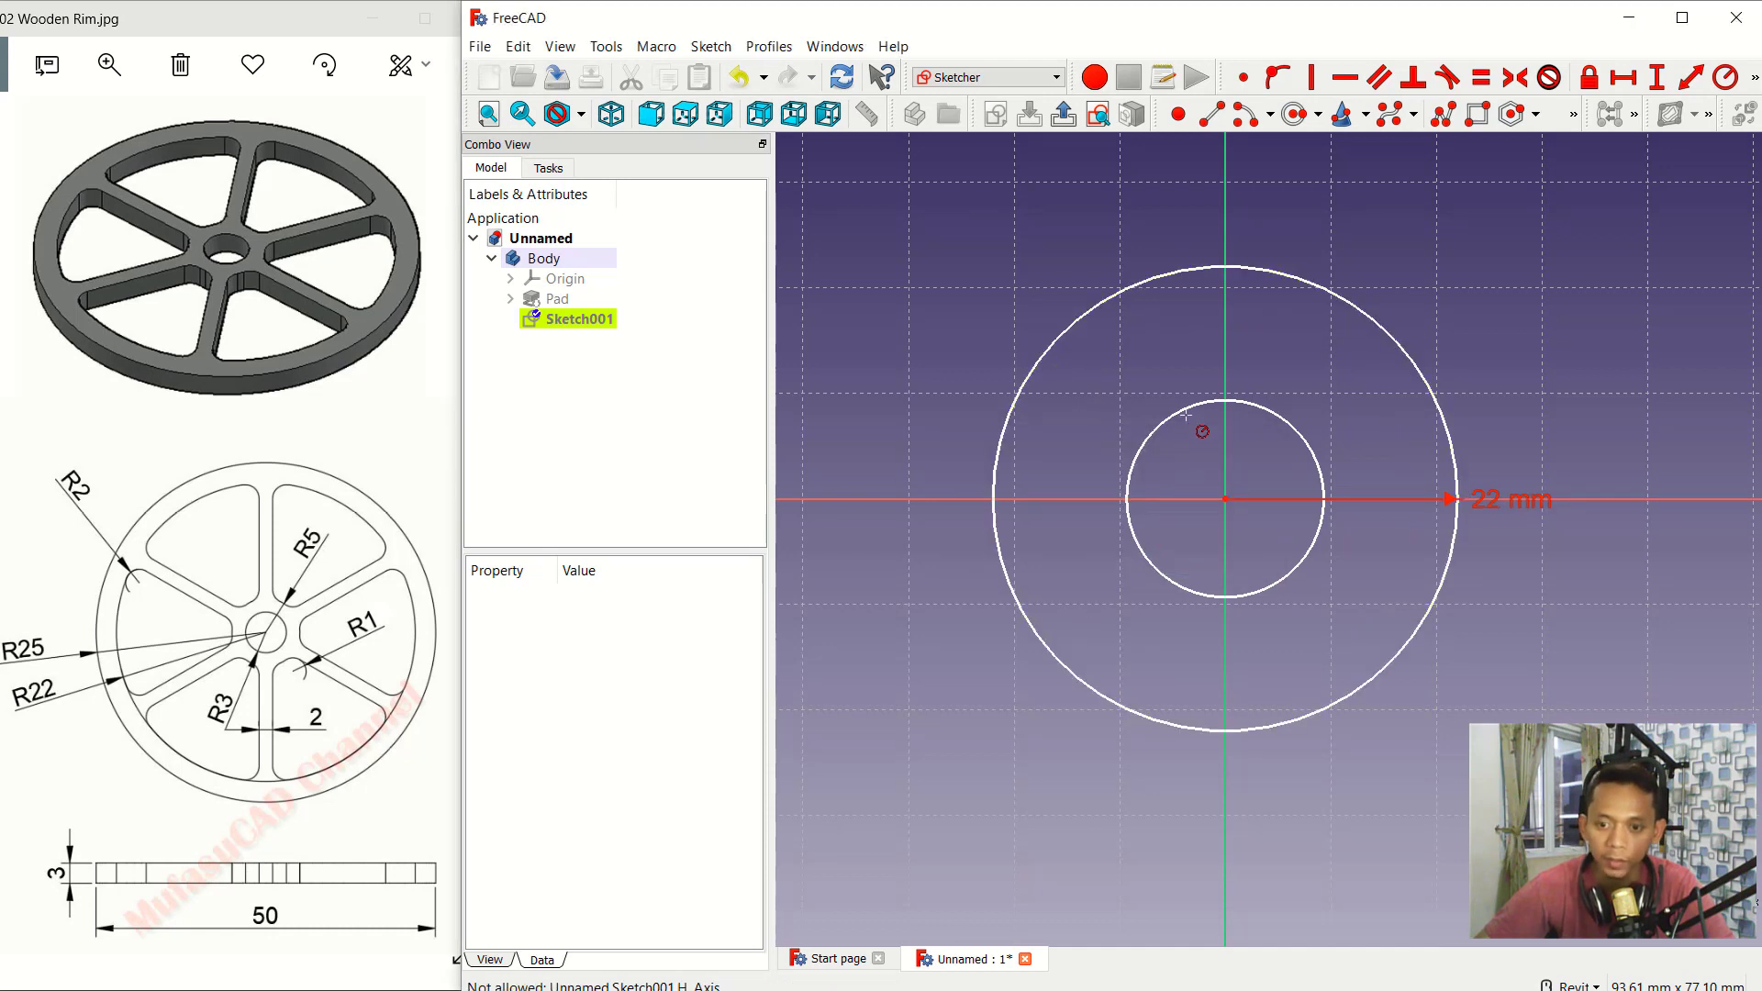
{"action": "left_click", "coordinate": [1188, 410]}
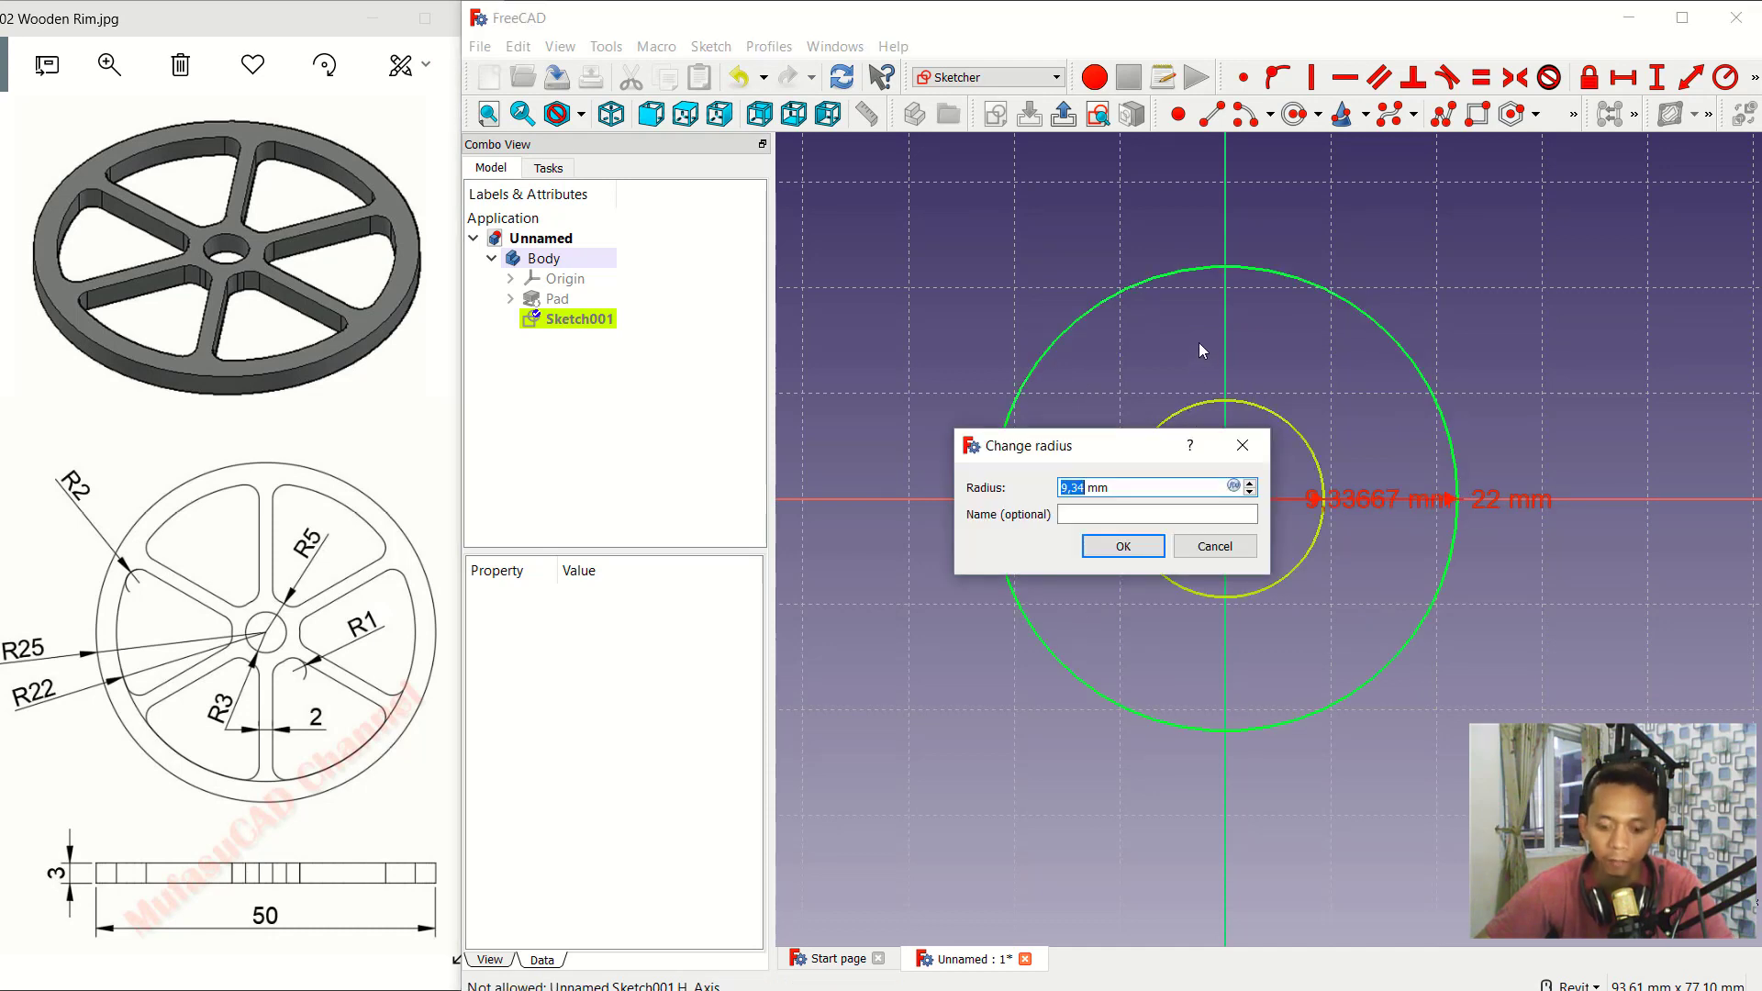
{"action": "type", "text": "5"}
{"action": "left_click", "coordinate": [1125, 546]}
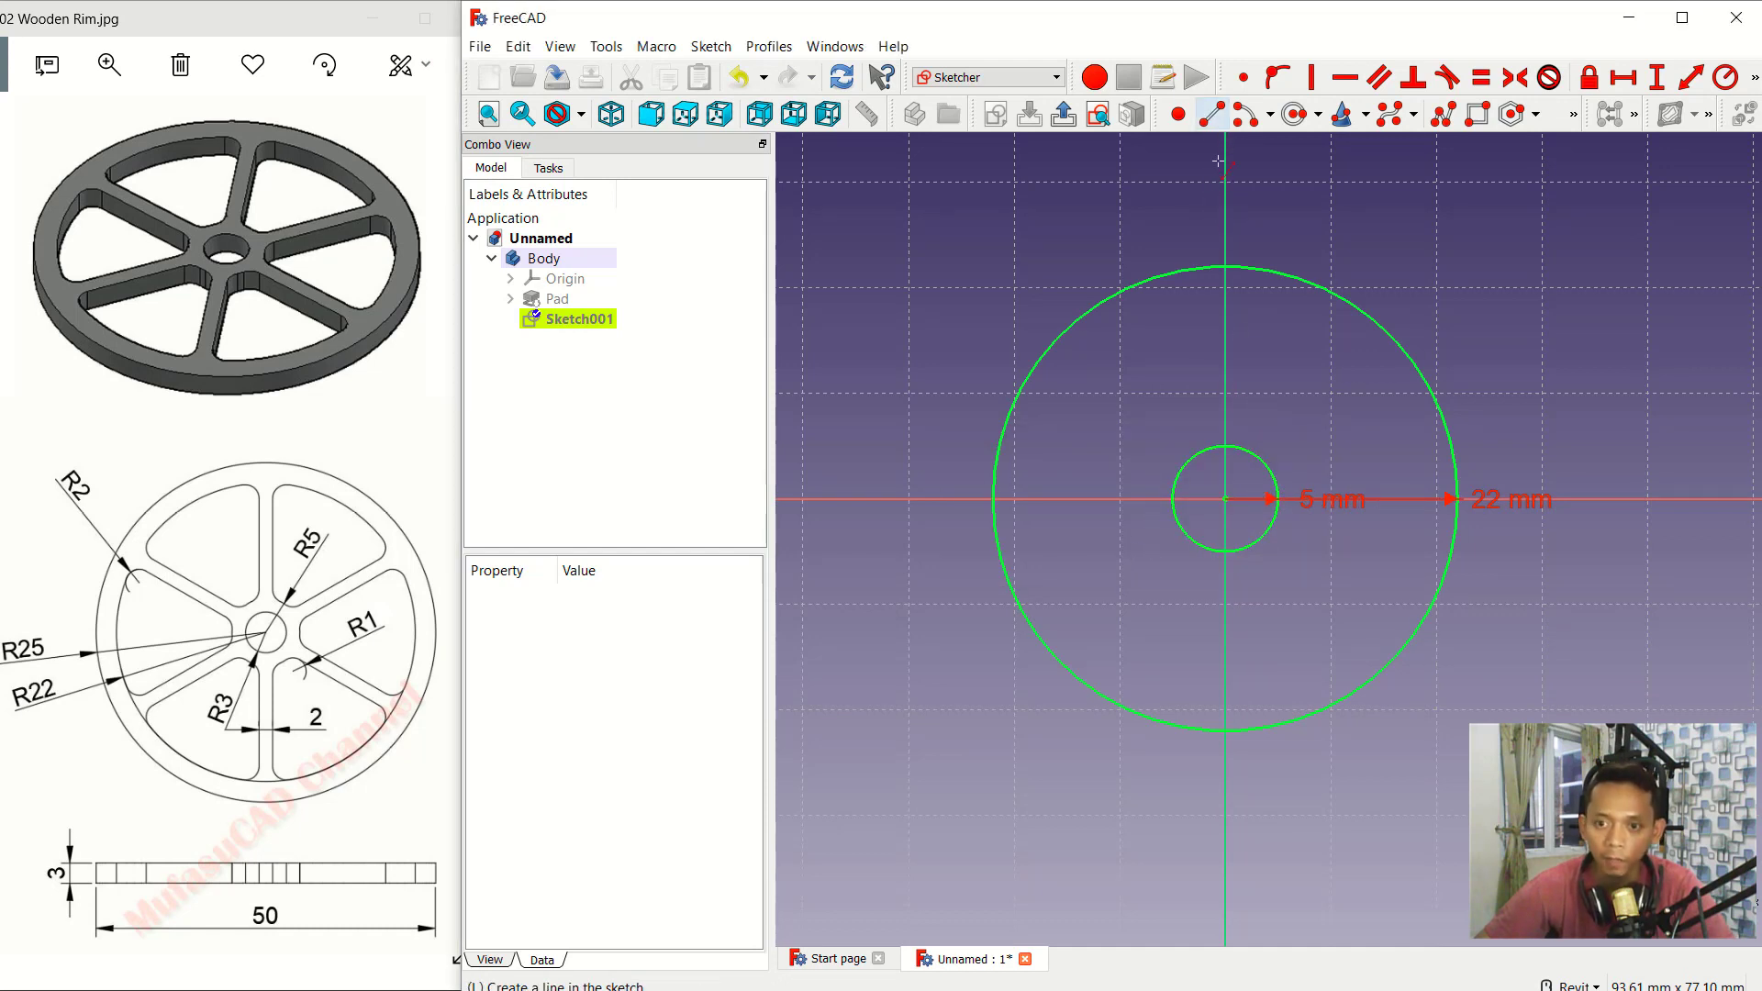
Step: Draw two parallel vertical lines from the hub circle up past the outer circle
{"action": "left_click", "coordinate": [1240, 465]}
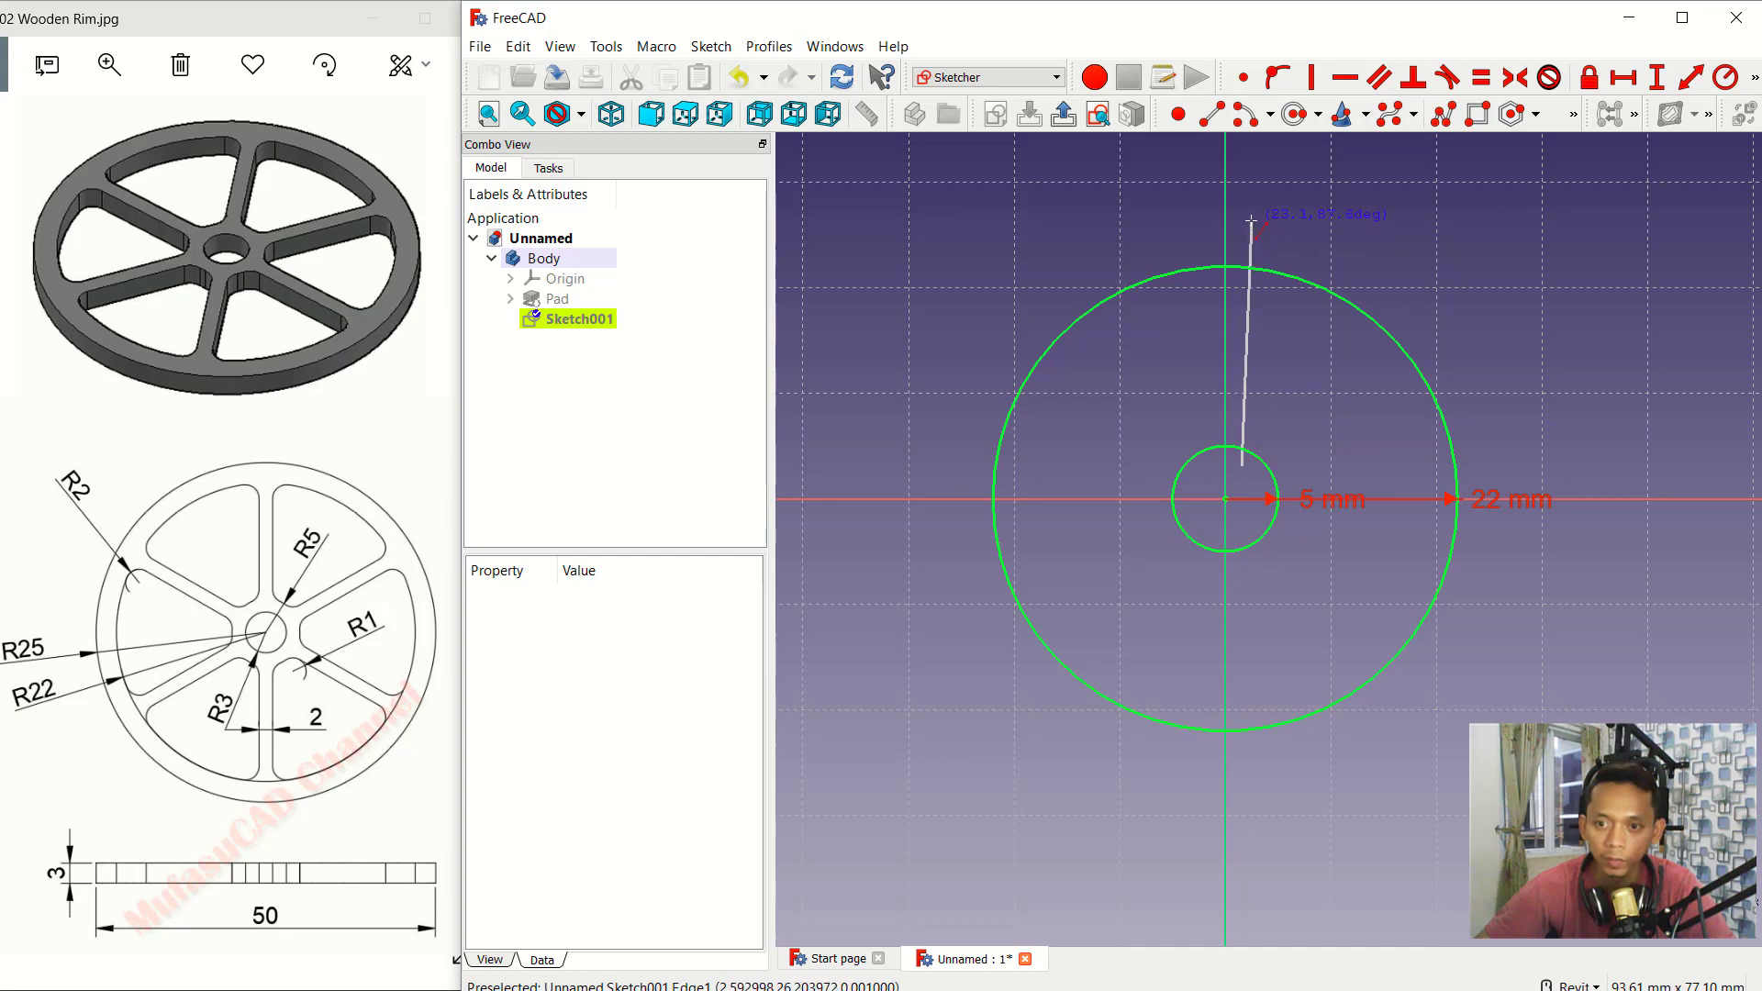
{"action": "left_click", "coordinate": [1242, 224]}
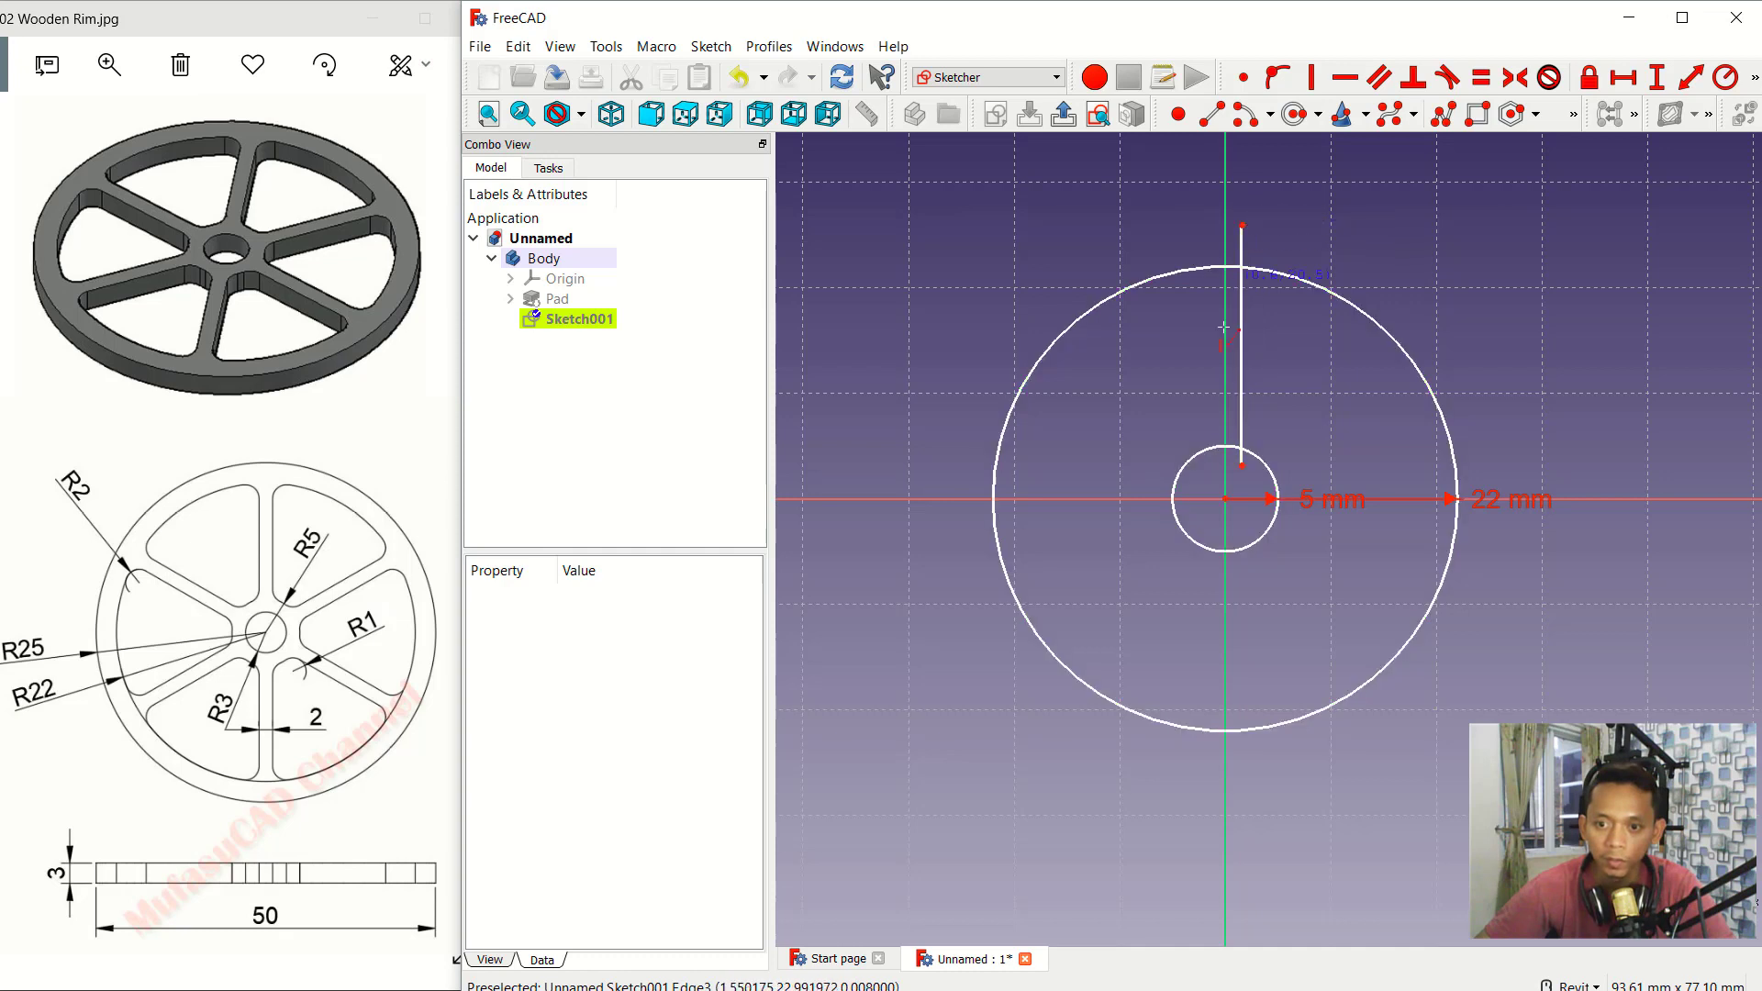
{"action": "left_click", "coordinate": [1208, 468]}
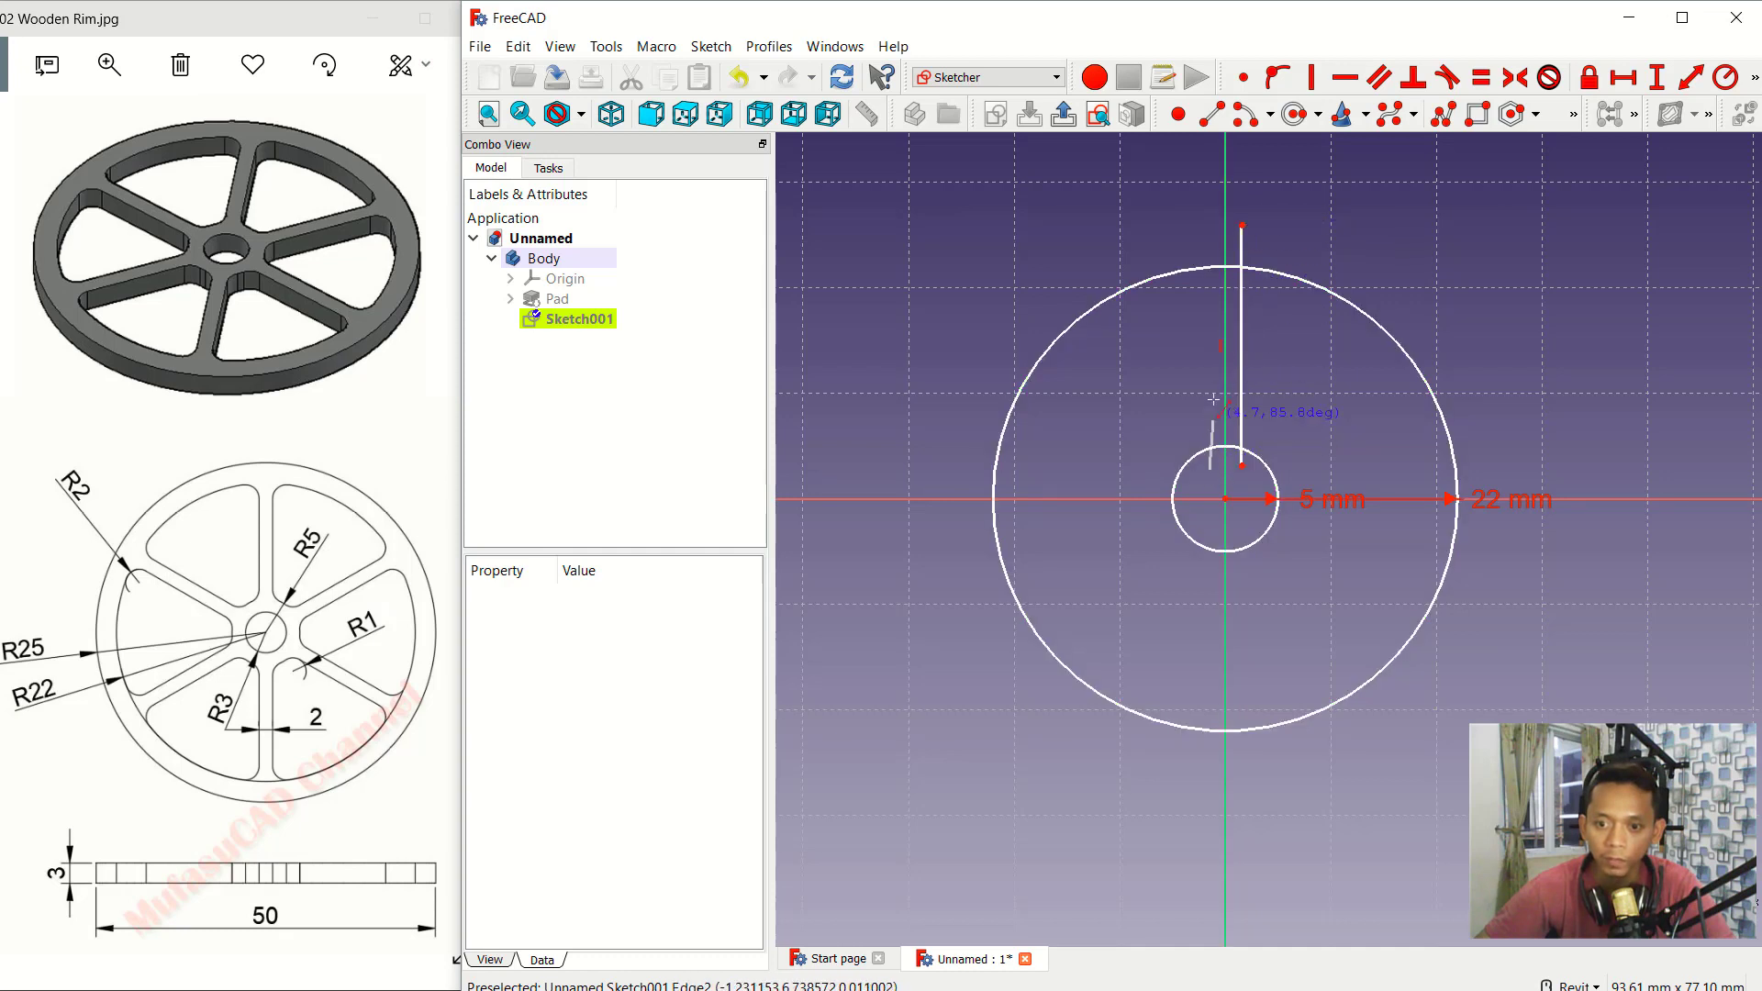
{"action": "left_click", "coordinate": [1204, 223]}
{"action": "scroll", "coordinate": [1229, 477], "scroll_direction": "down", "scroll_amount": 2}
{"action": "scroll", "coordinate": [1248, 481], "scroll_direction": "up", "scroll_amount": 3}
{"action": "scroll", "coordinate": [1221, 458], "scroll_direction": "up", "scroll_amount": 2}
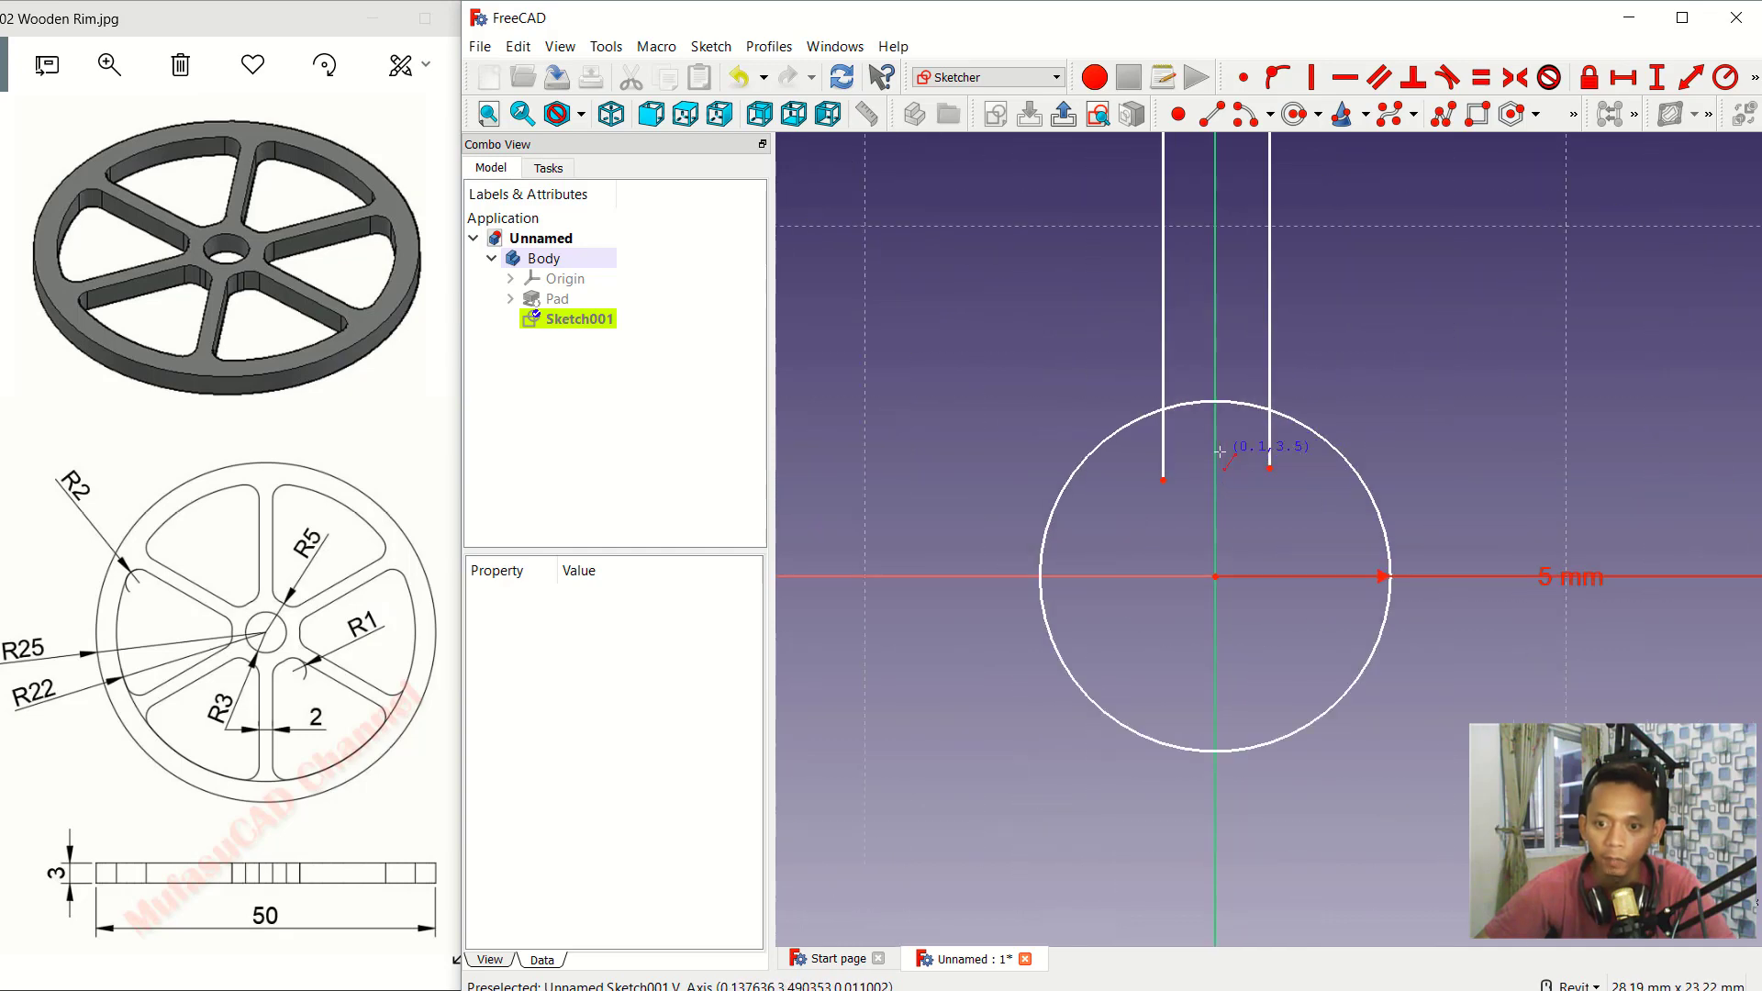
{"action": "scroll", "coordinate": [1224, 452], "scroll_direction": "up", "scroll_amount": 2}
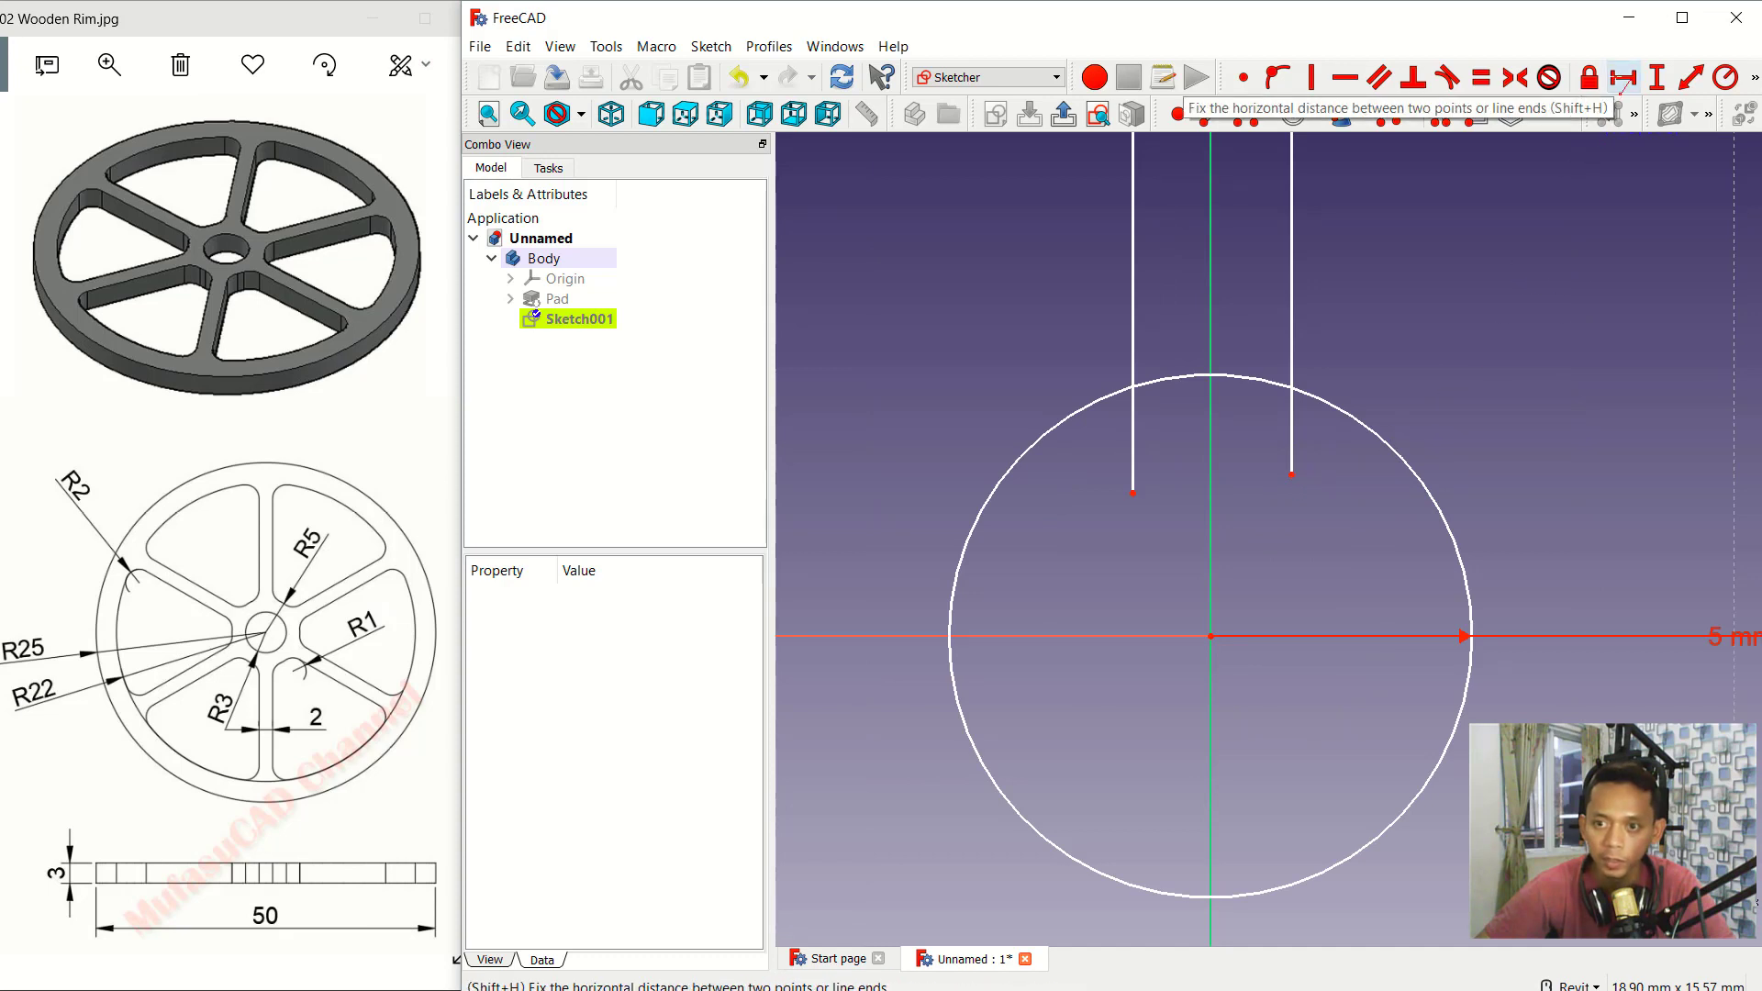
{"action": "left_click", "coordinate": [1621, 81]}
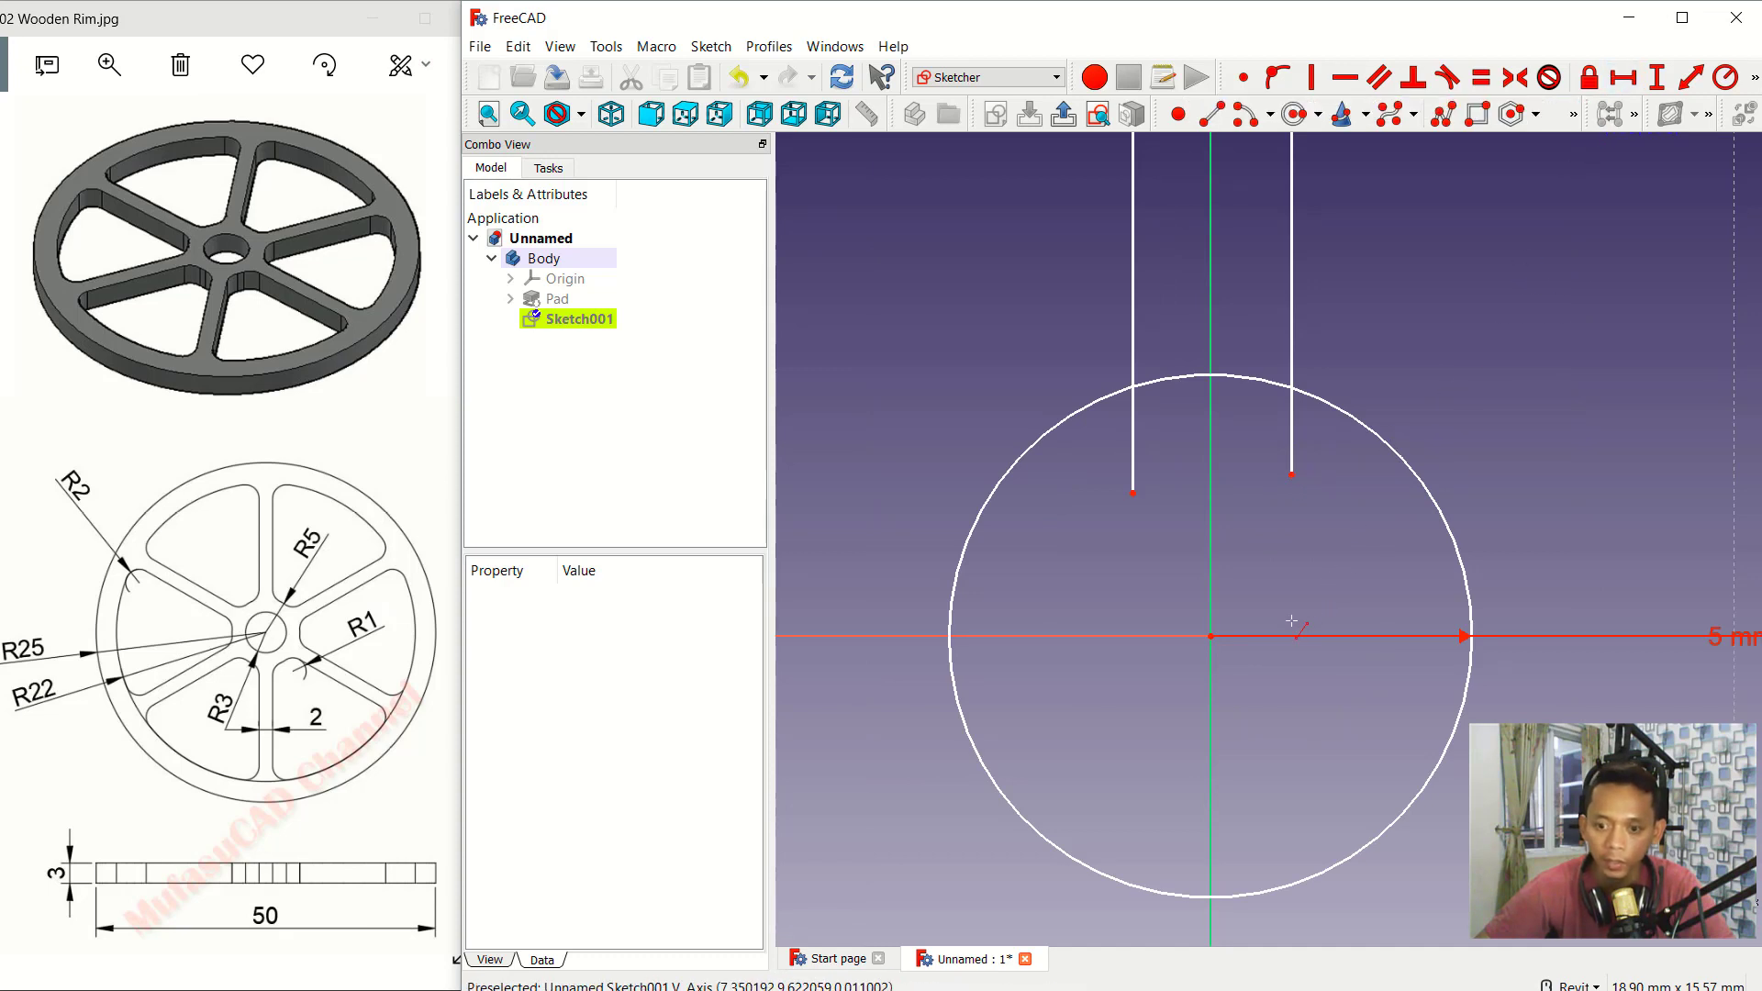
{"action": "left_click", "coordinate": [1211, 635]}
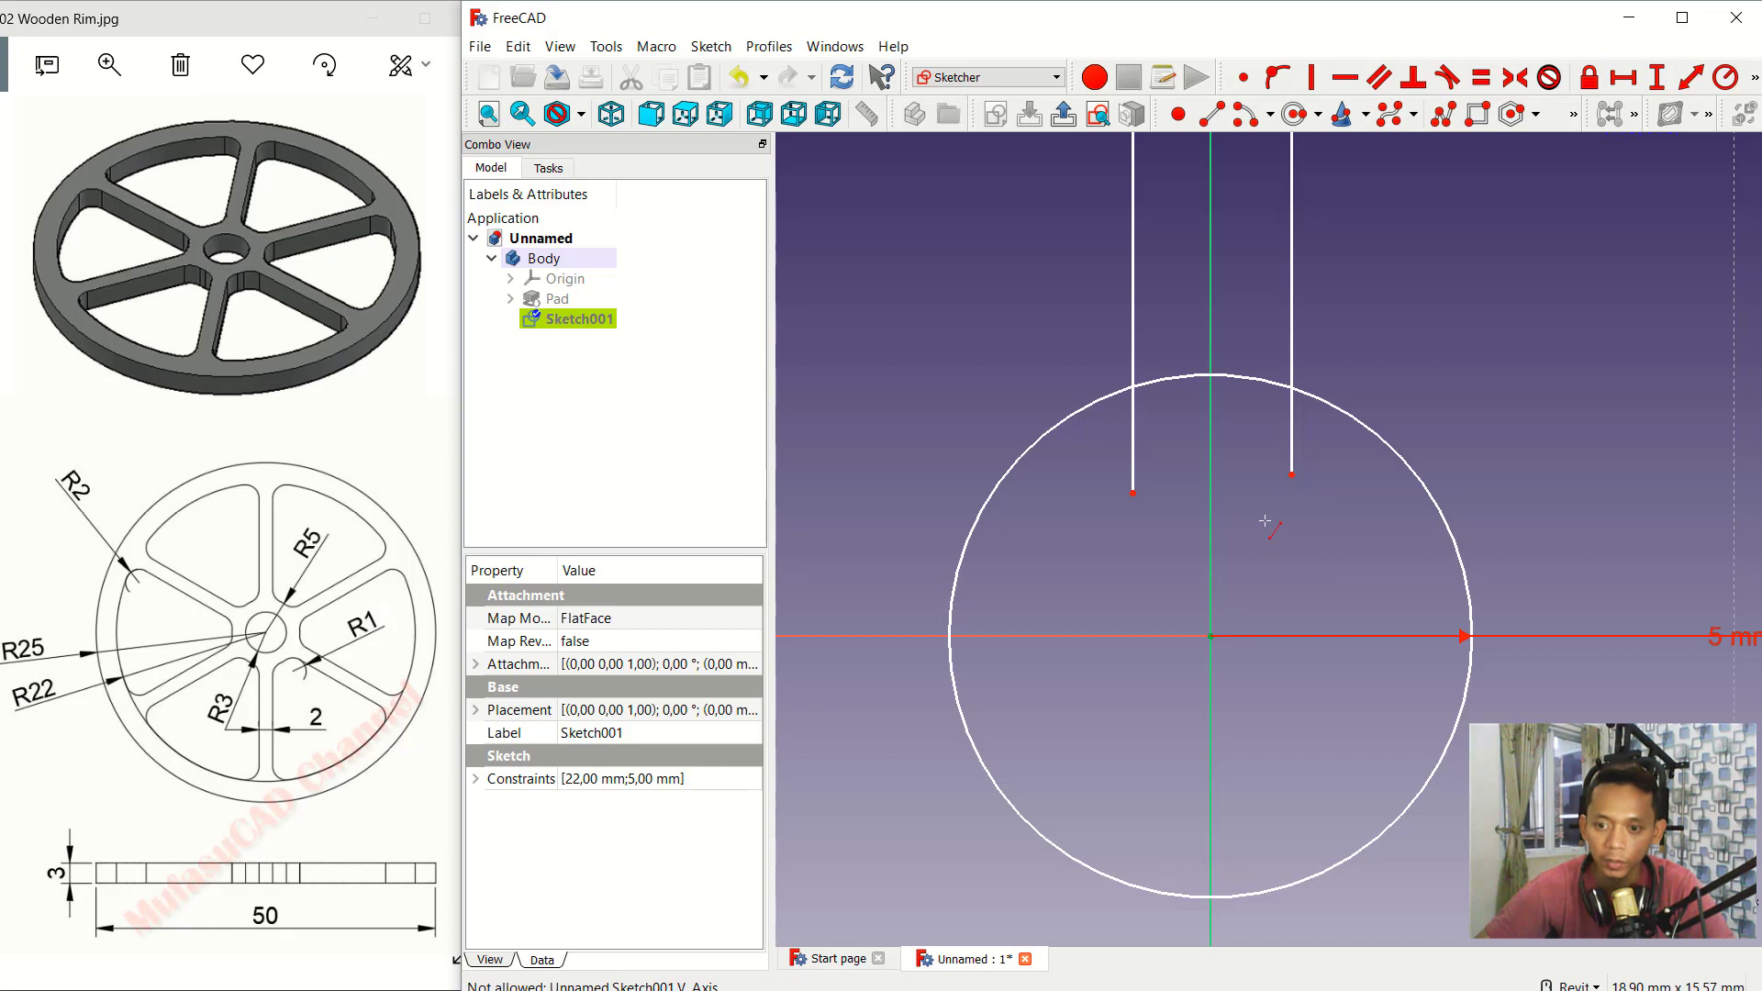
Step: Constrain the right and left spoke lines each 1 mm horizontally from the origin
{"action": "left_click", "coordinate": [1293, 475]}
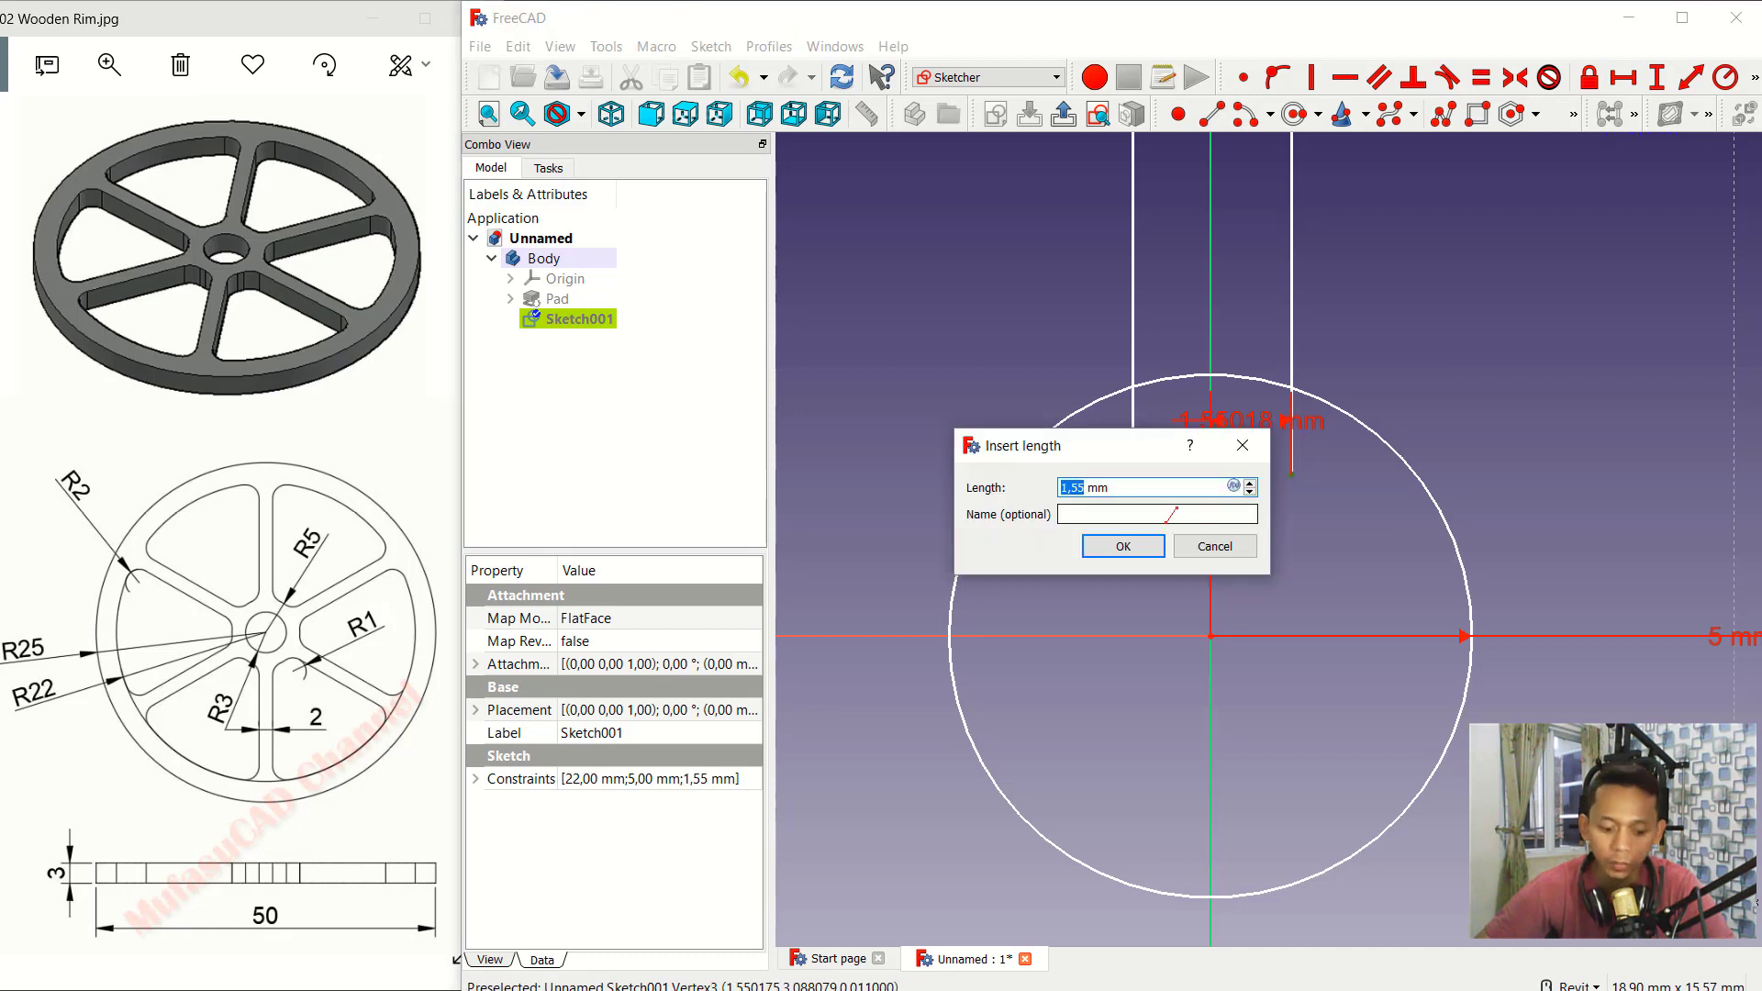
{"action": "type", "text": "1"}
{"action": "left_click", "coordinate": [1149, 548]}
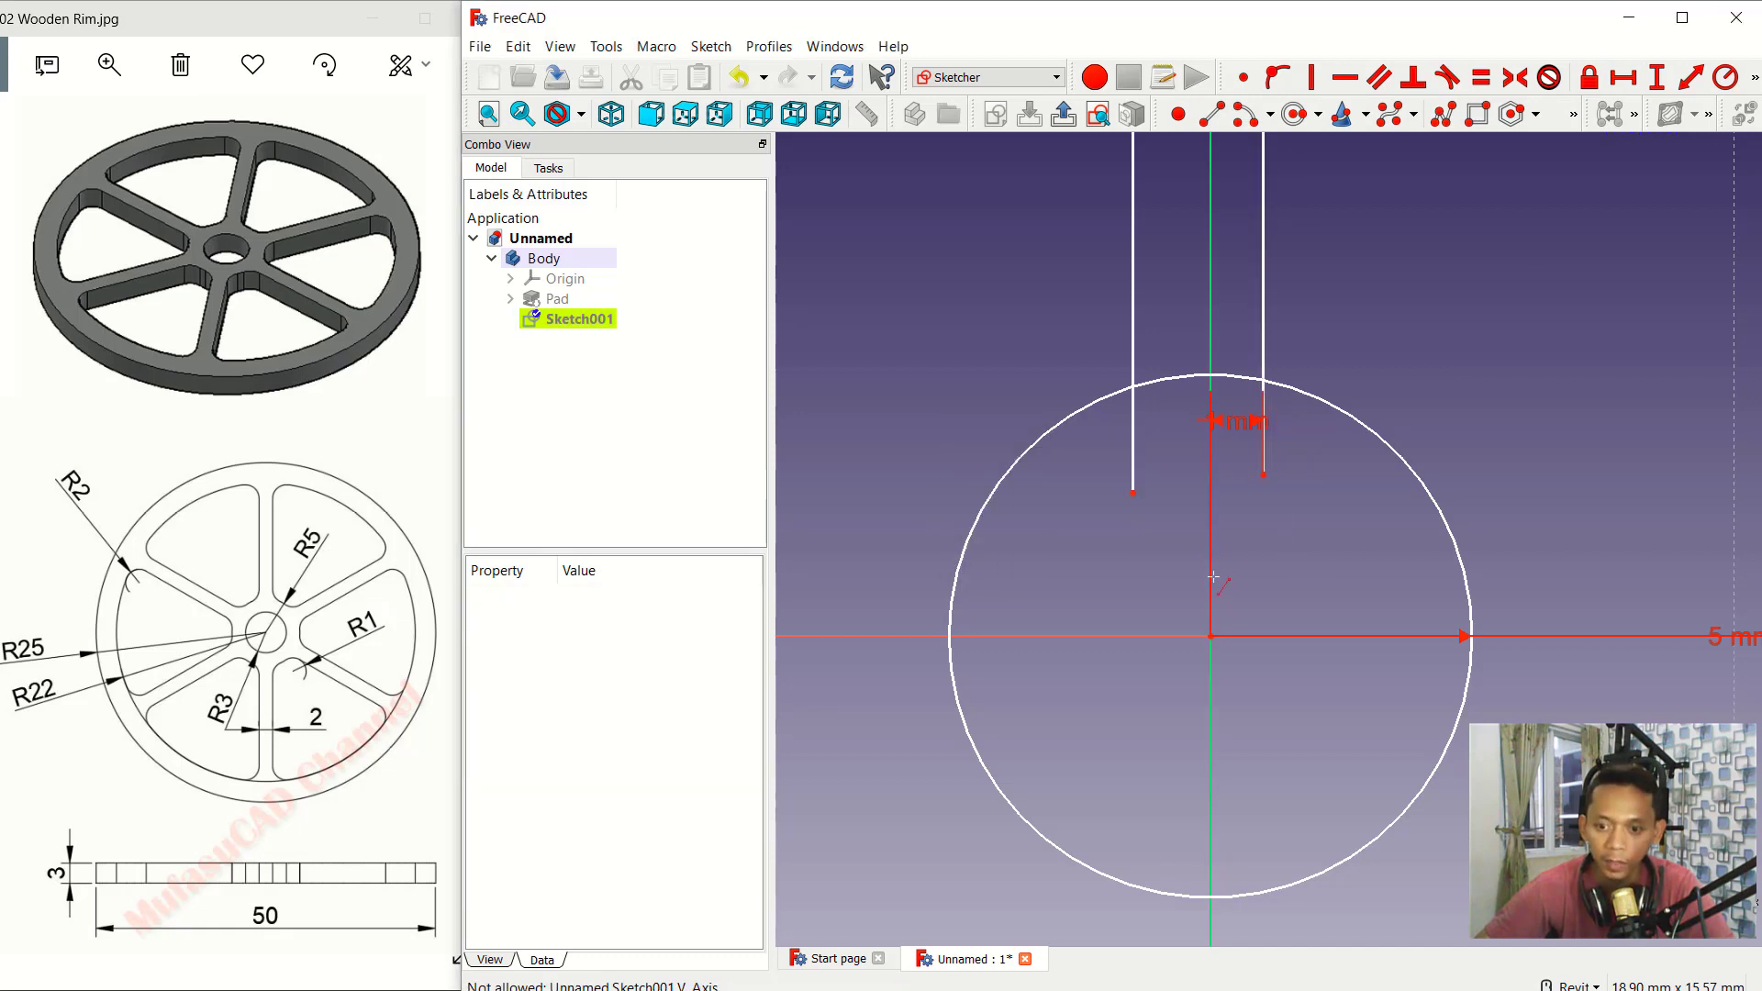
{"action": "left_click", "coordinate": [1209, 637]}
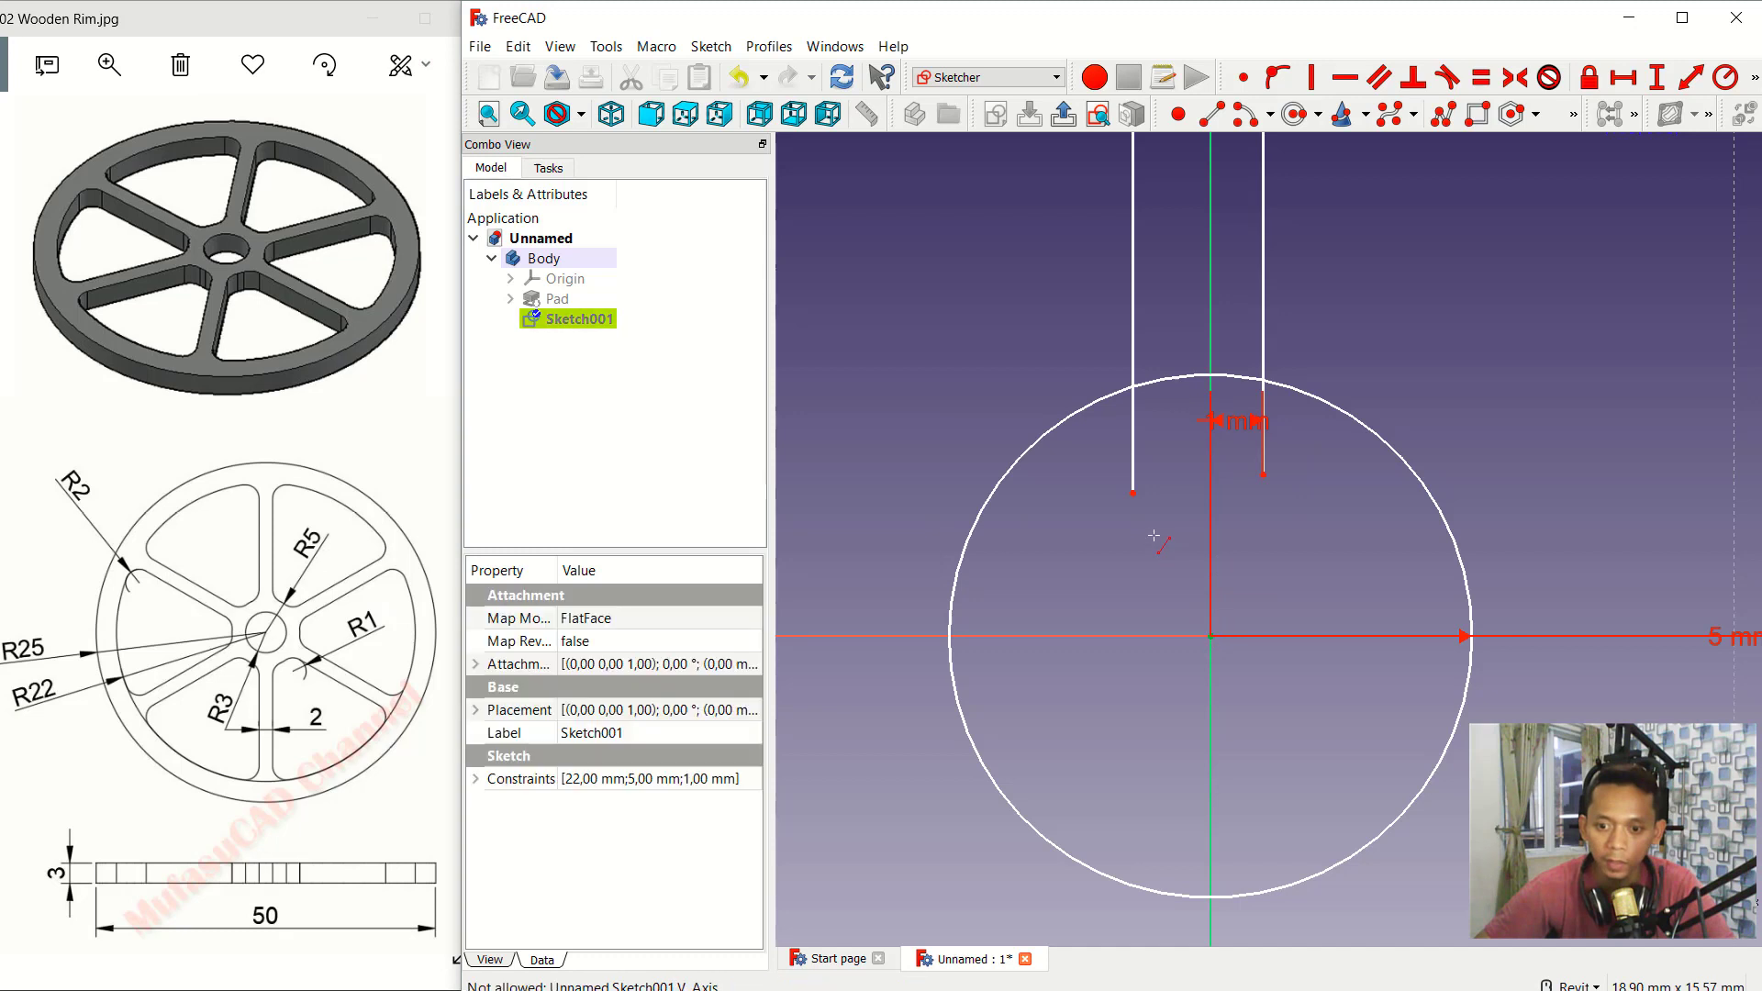
{"action": "left_click", "coordinate": [1134, 493]}
{"action": "type", "text": "1"}
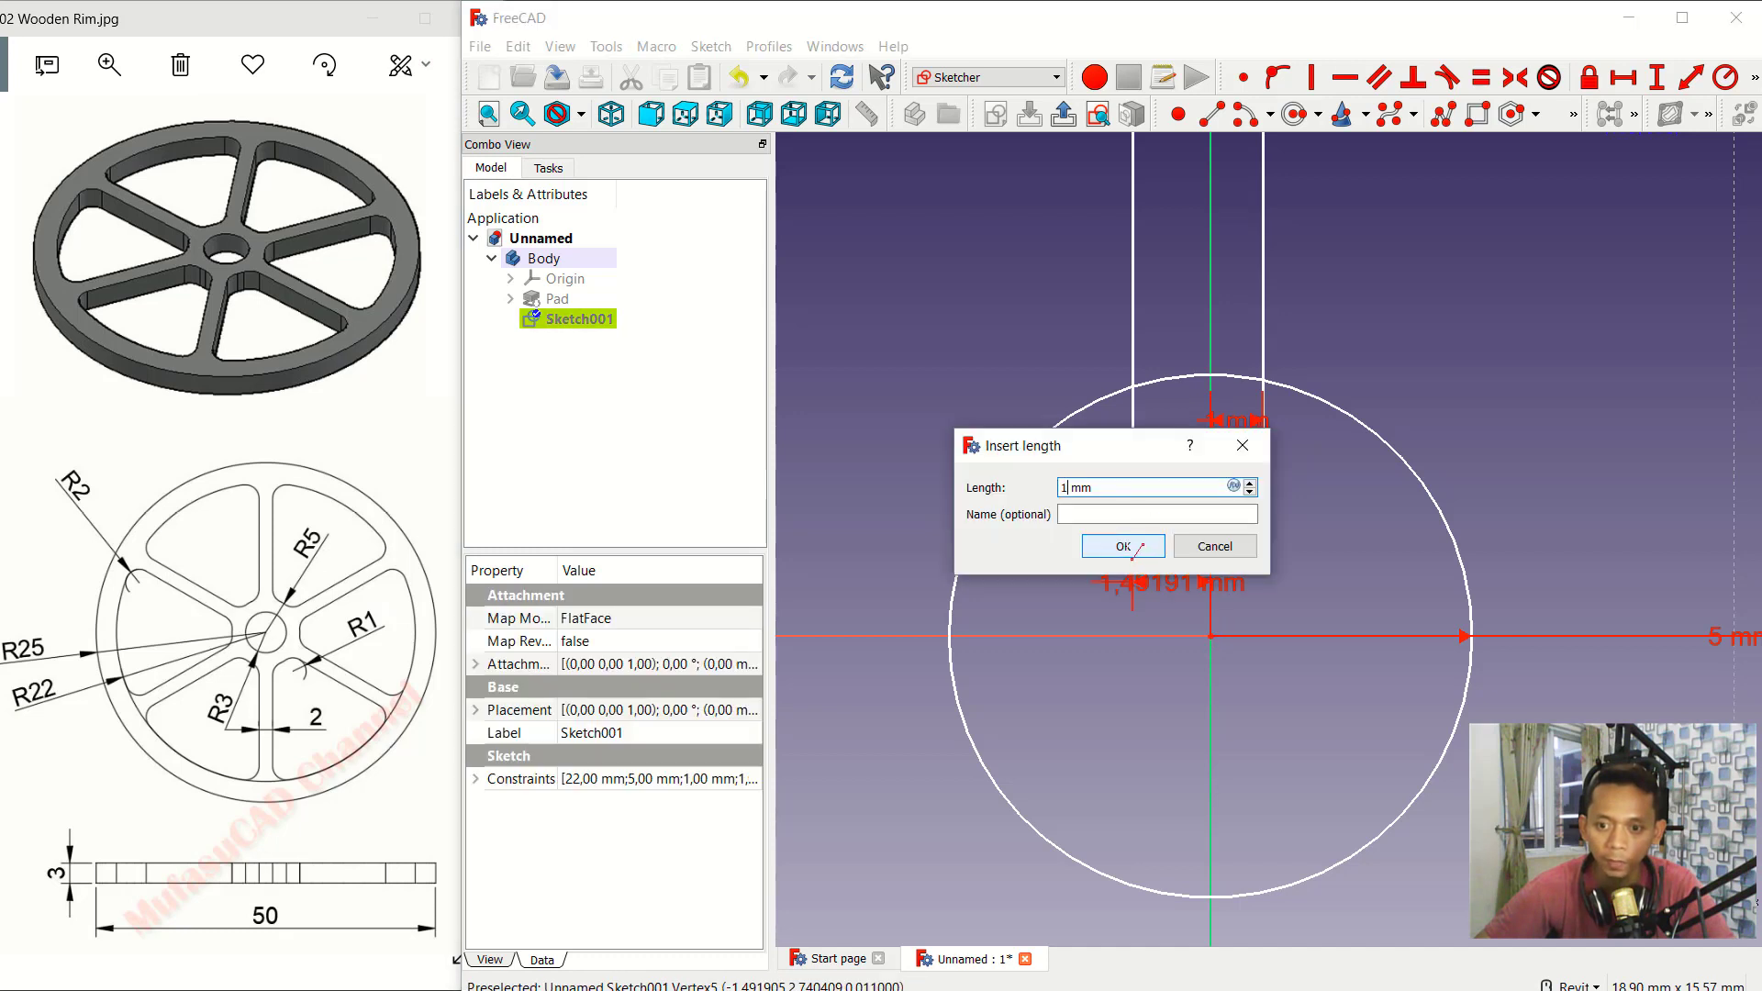
{"action": "left_click", "coordinate": [1135, 549]}
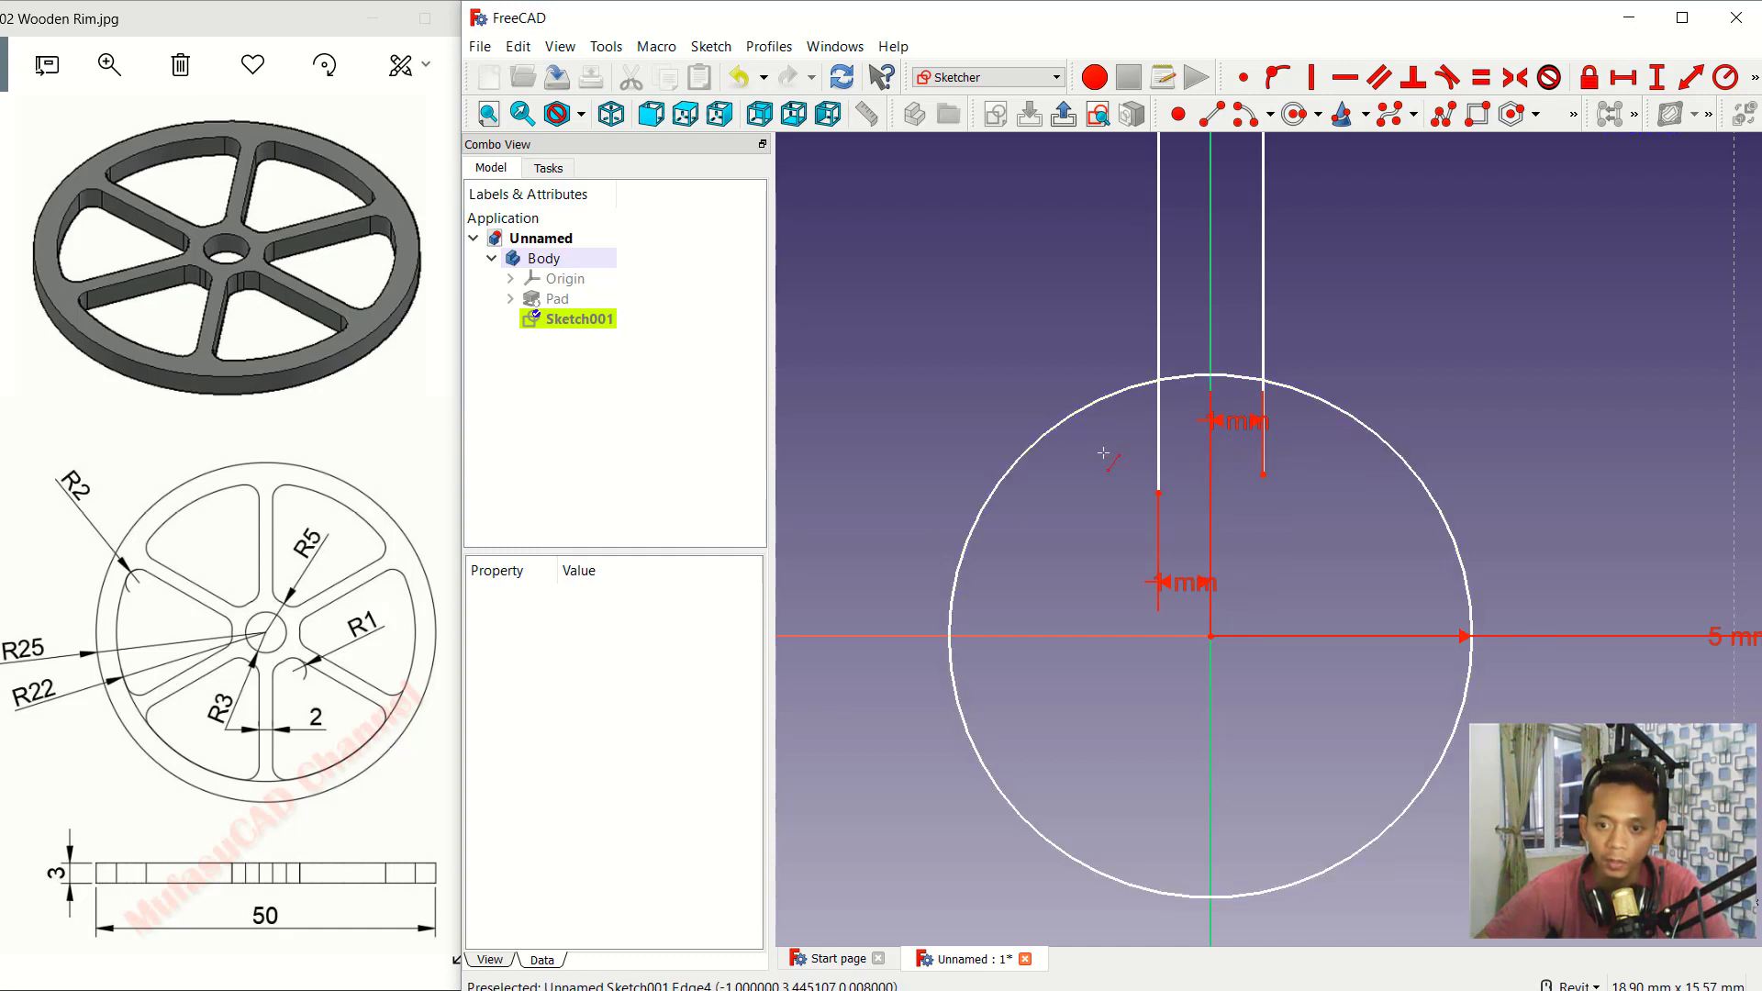
{"action": "left_click", "coordinate": [1574, 114]}
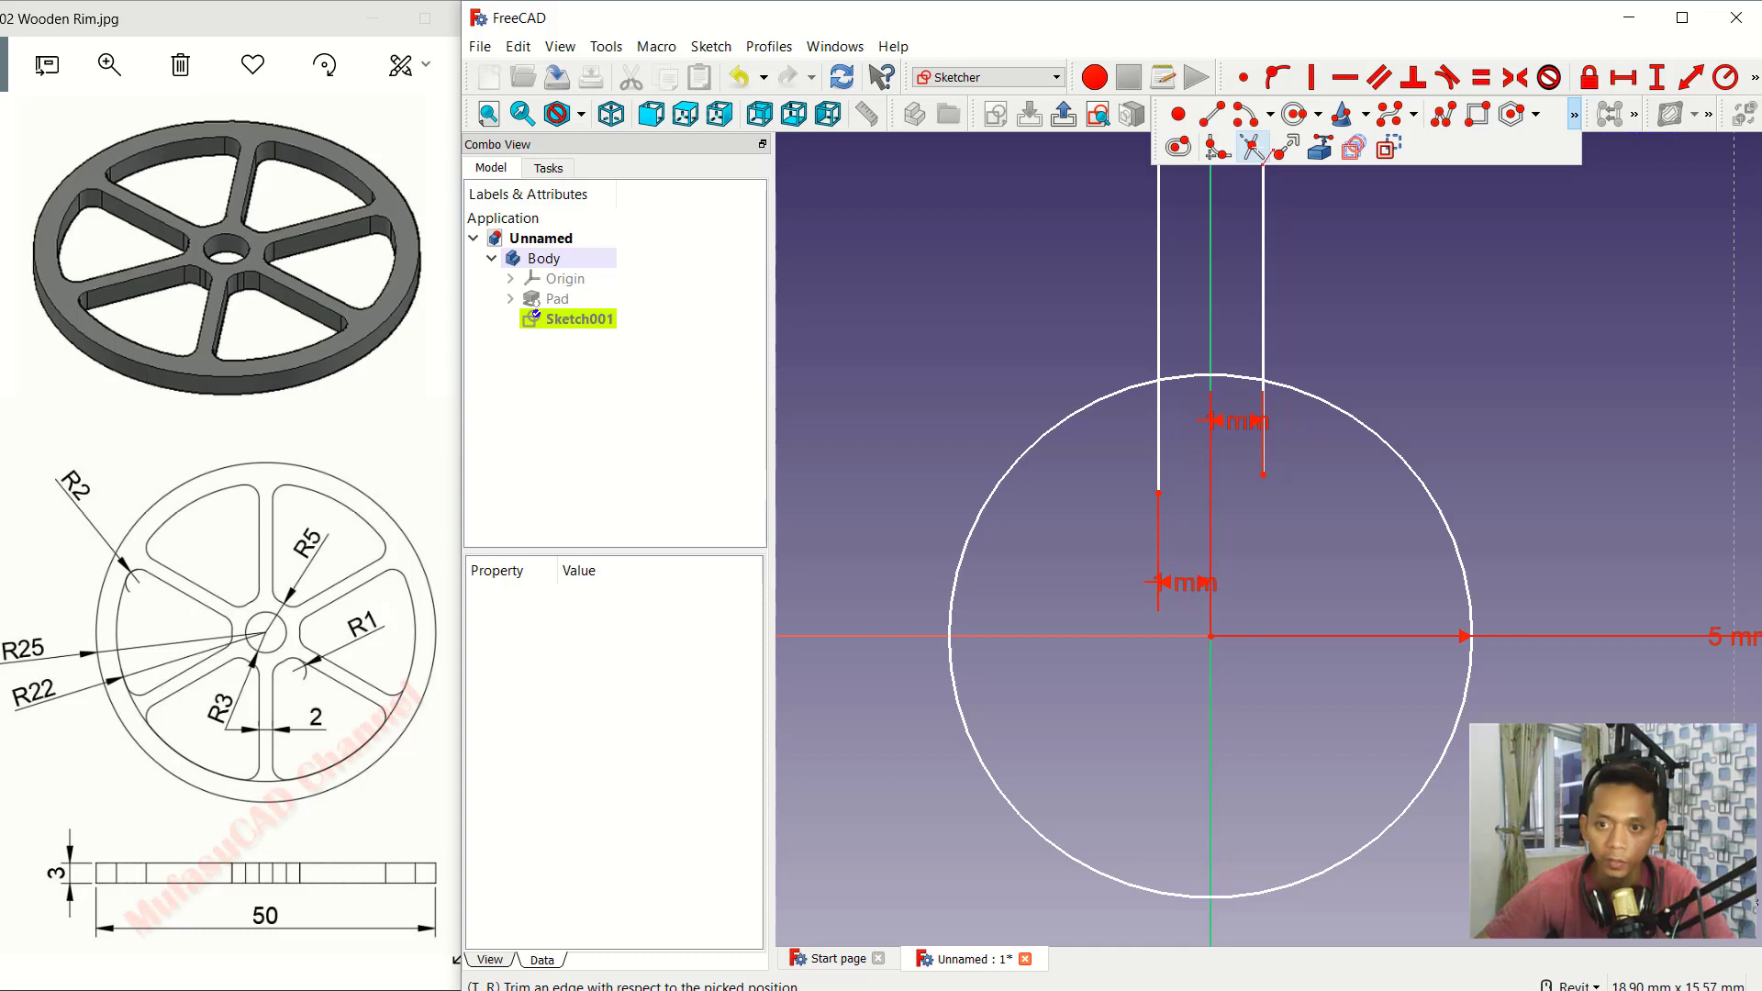
Step: Trim the hub circle to the spoke's base arc and remove the line ends below it
{"action": "left_click", "coordinate": [1252, 147]}
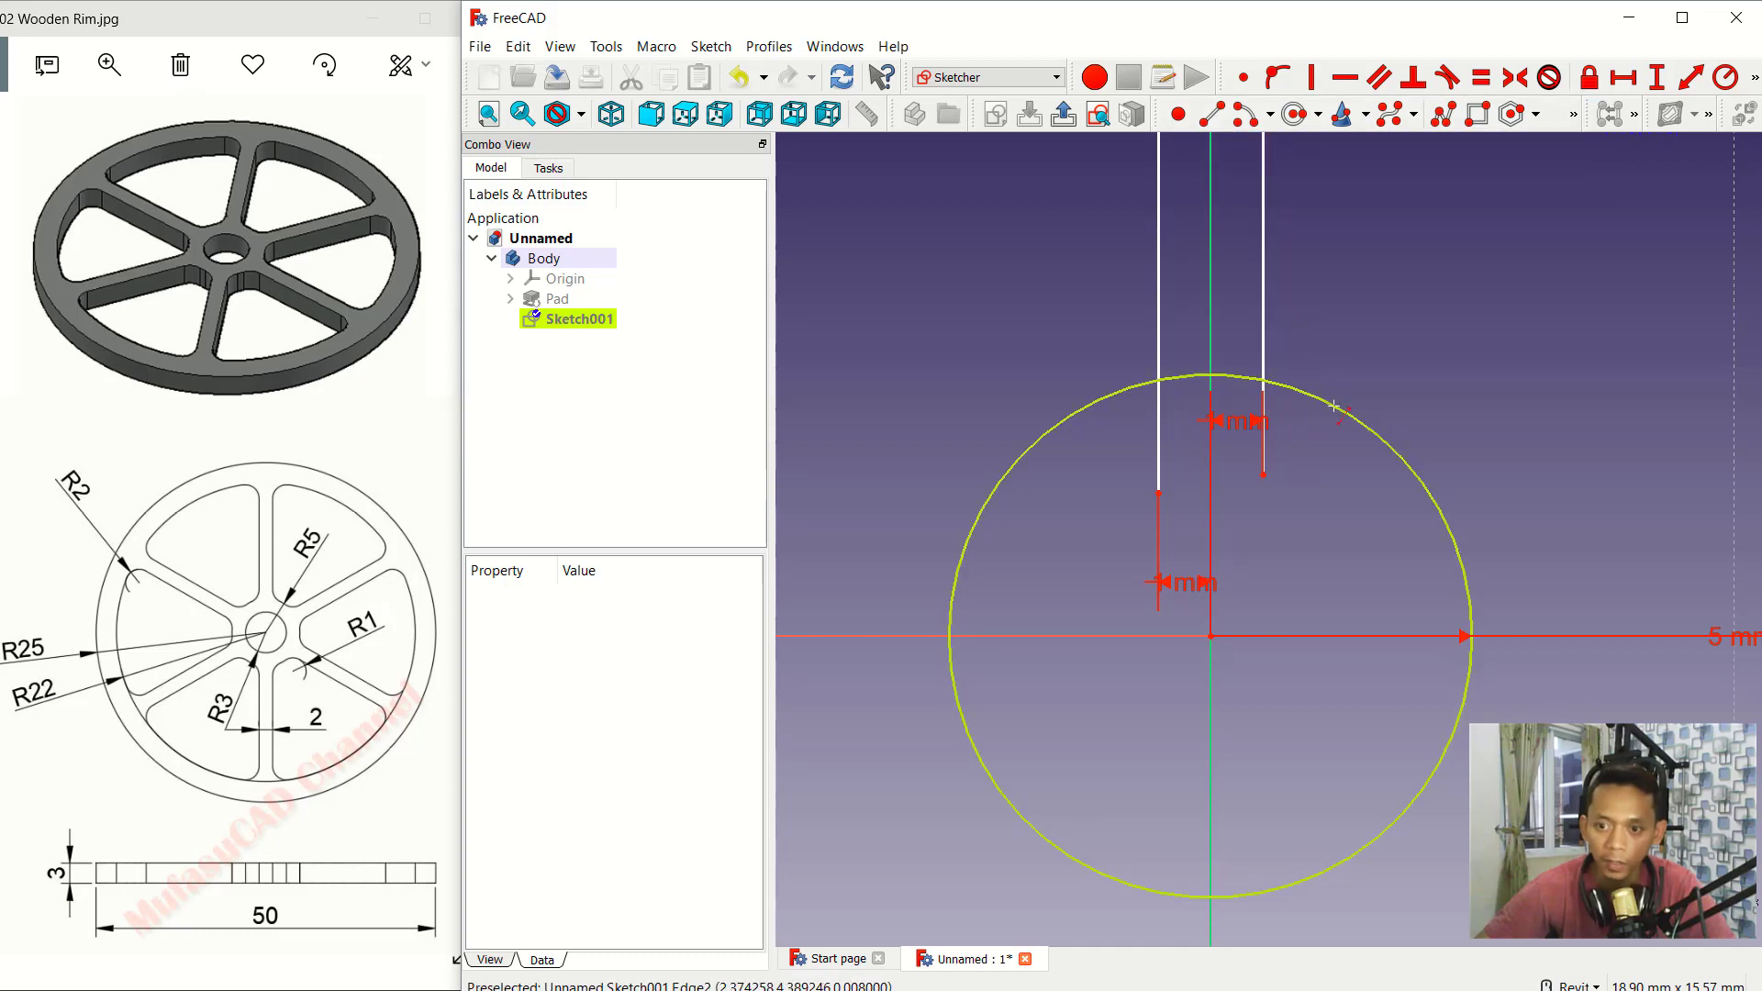
{"action": "left_click", "coordinate": [1333, 405]}
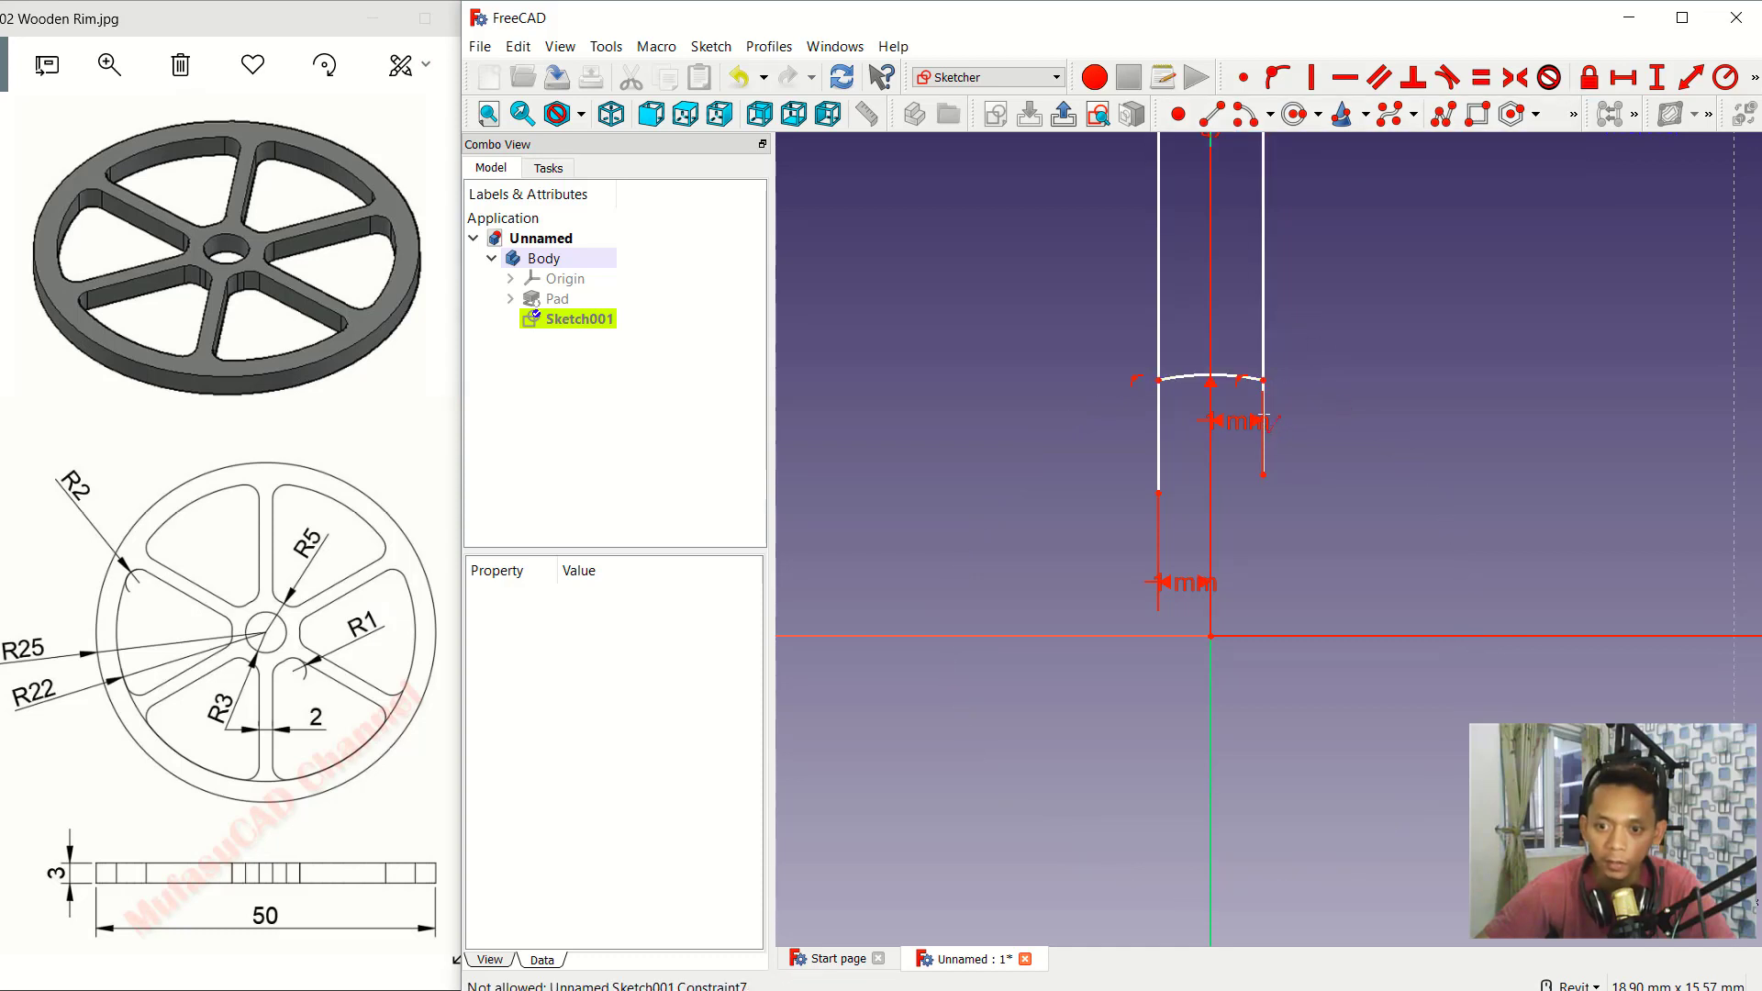
{"action": "left_click", "coordinate": [1264, 401]}
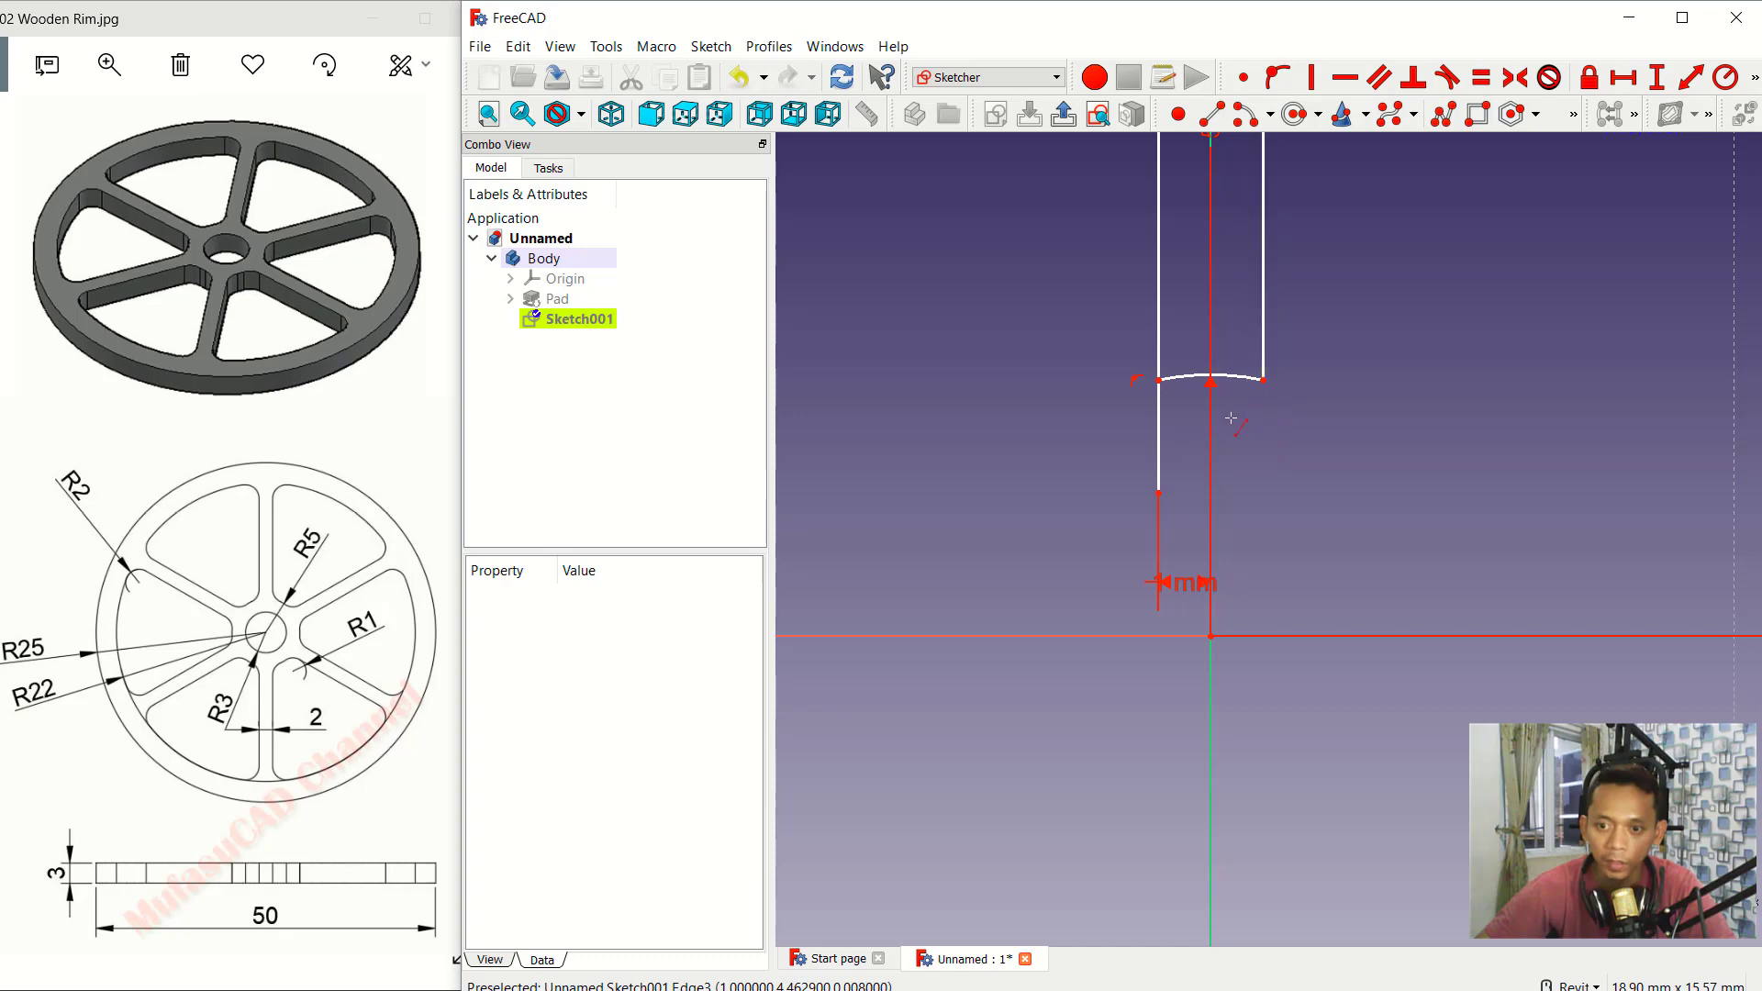
{"action": "left_click", "coordinate": [1158, 431]}
{"action": "scroll", "coordinate": [1243, 393], "scroll_direction": "down", "scroll_amount": 4}
{"action": "scroll", "coordinate": [1243, 393], "scroll_direction": "down", "scroll_amount": 2}
{"action": "scroll", "coordinate": [1235, 390], "scroll_direction": "up", "scroll_amount": 3}
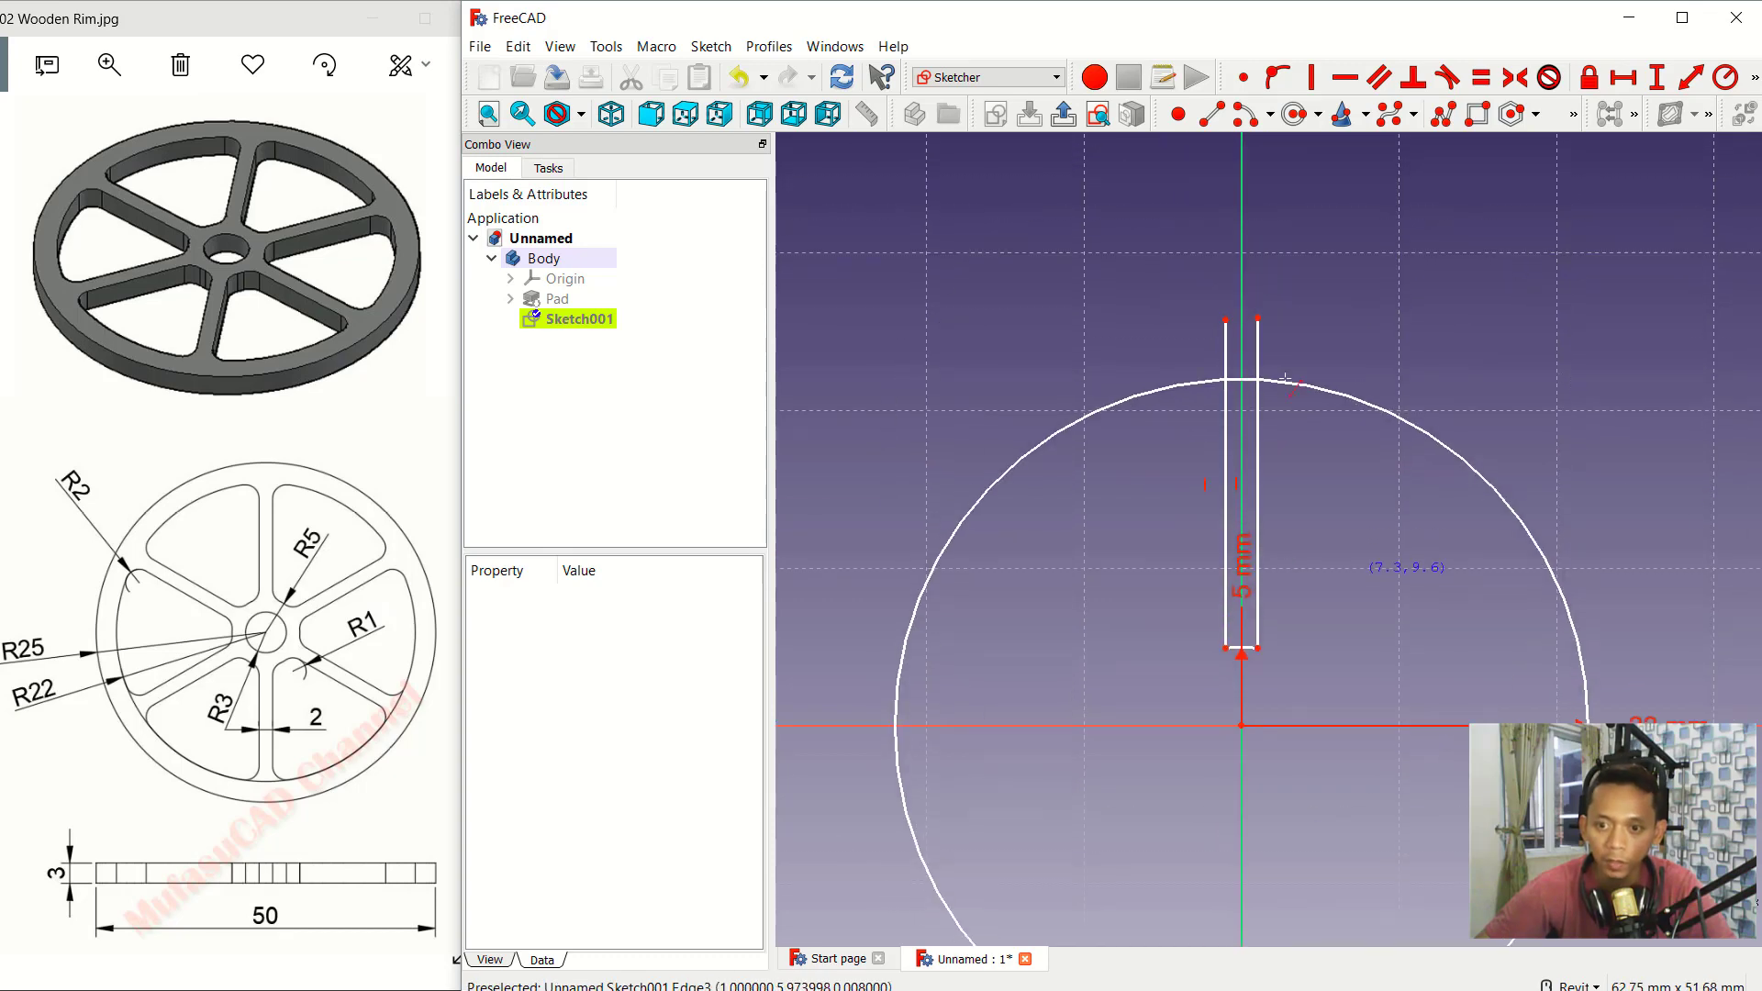
{"action": "scroll", "coordinate": [1248, 376], "scroll_direction": "up", "scroll_amount": 3}
Step: Trim both line ends above the rim and the outer circle to close the spoke top
{"action": "left_click", "coordinate": [1254, 368]}
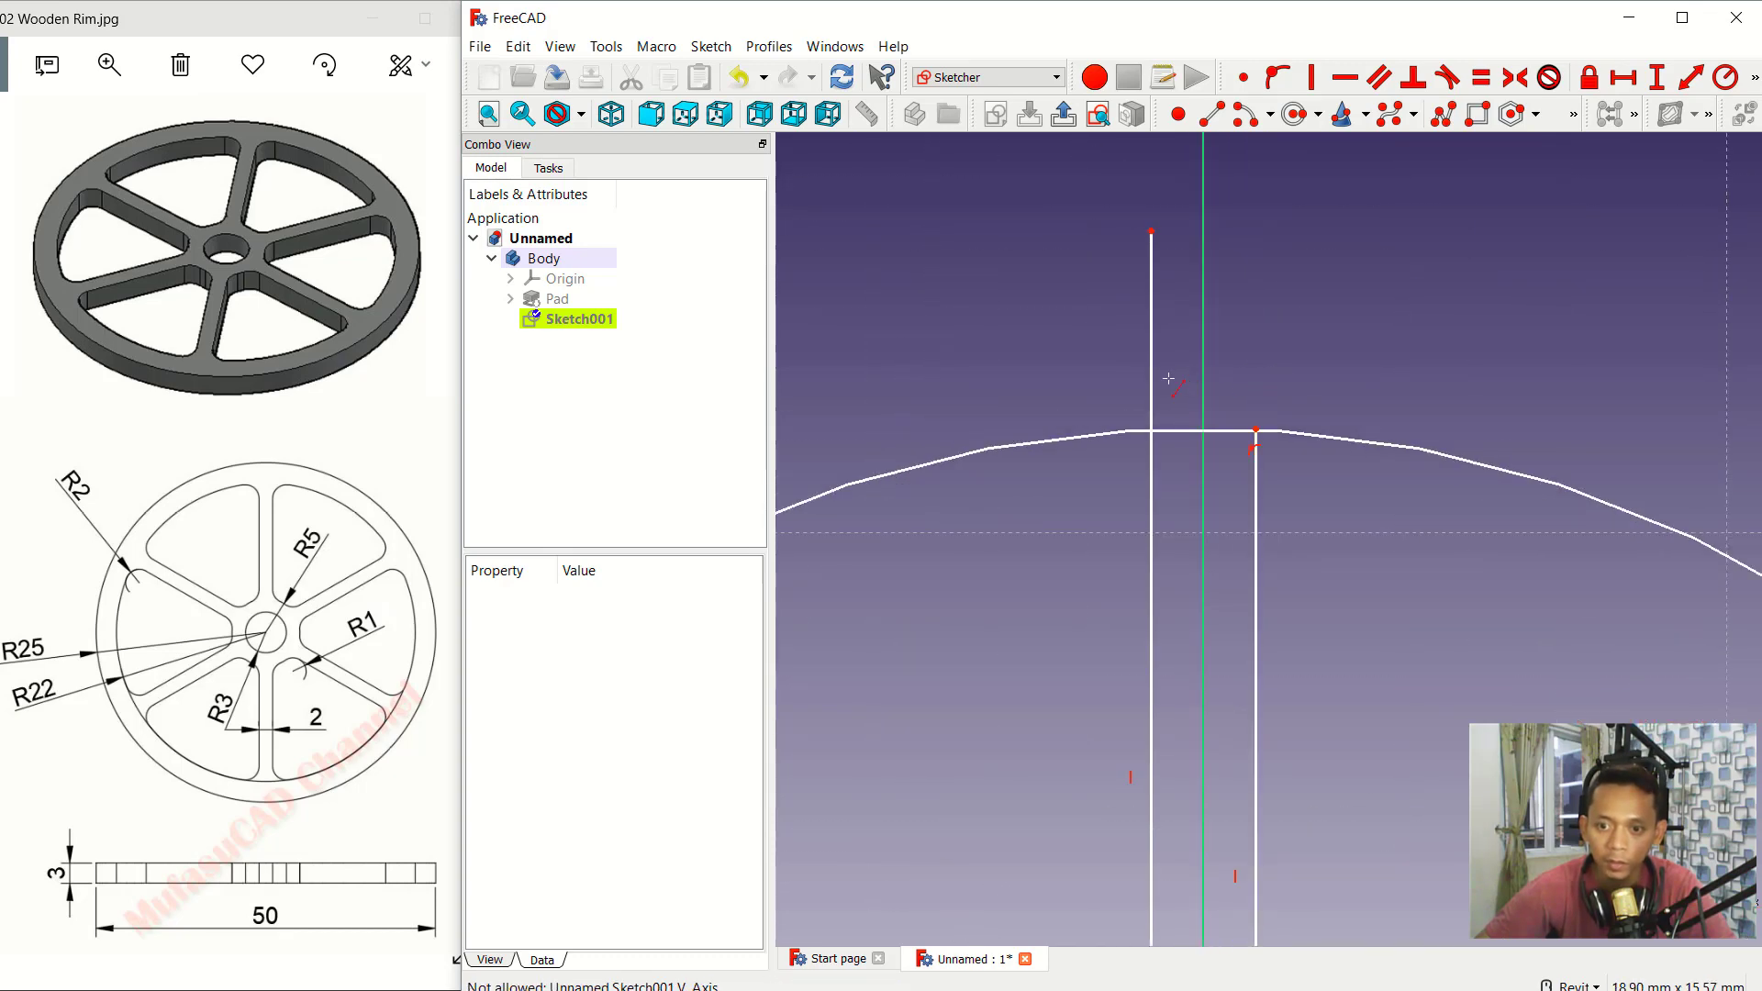
{"action": "left_click", "coordinate": [1154, 378]}
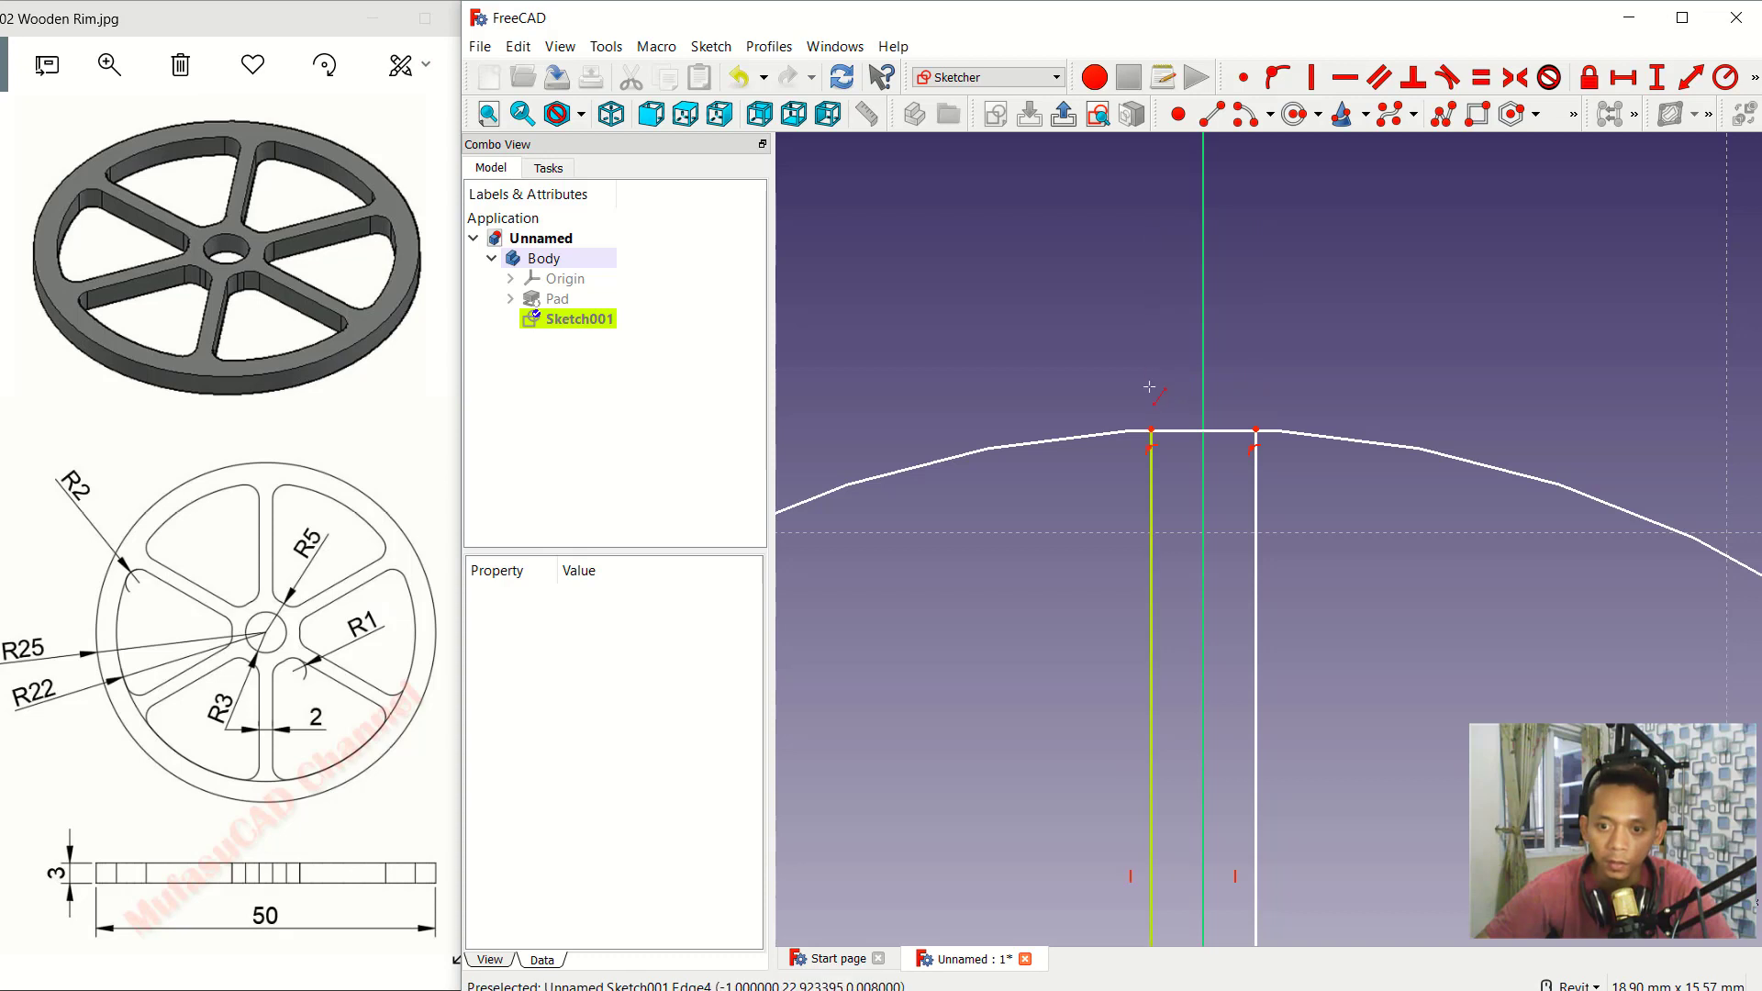
{"action": "left_click", "coordinate": [1116, 430]}
{"action": "scroll", "coordinate": [1266, 422], "scroll_direction": "down", "scroll_amount": 3}
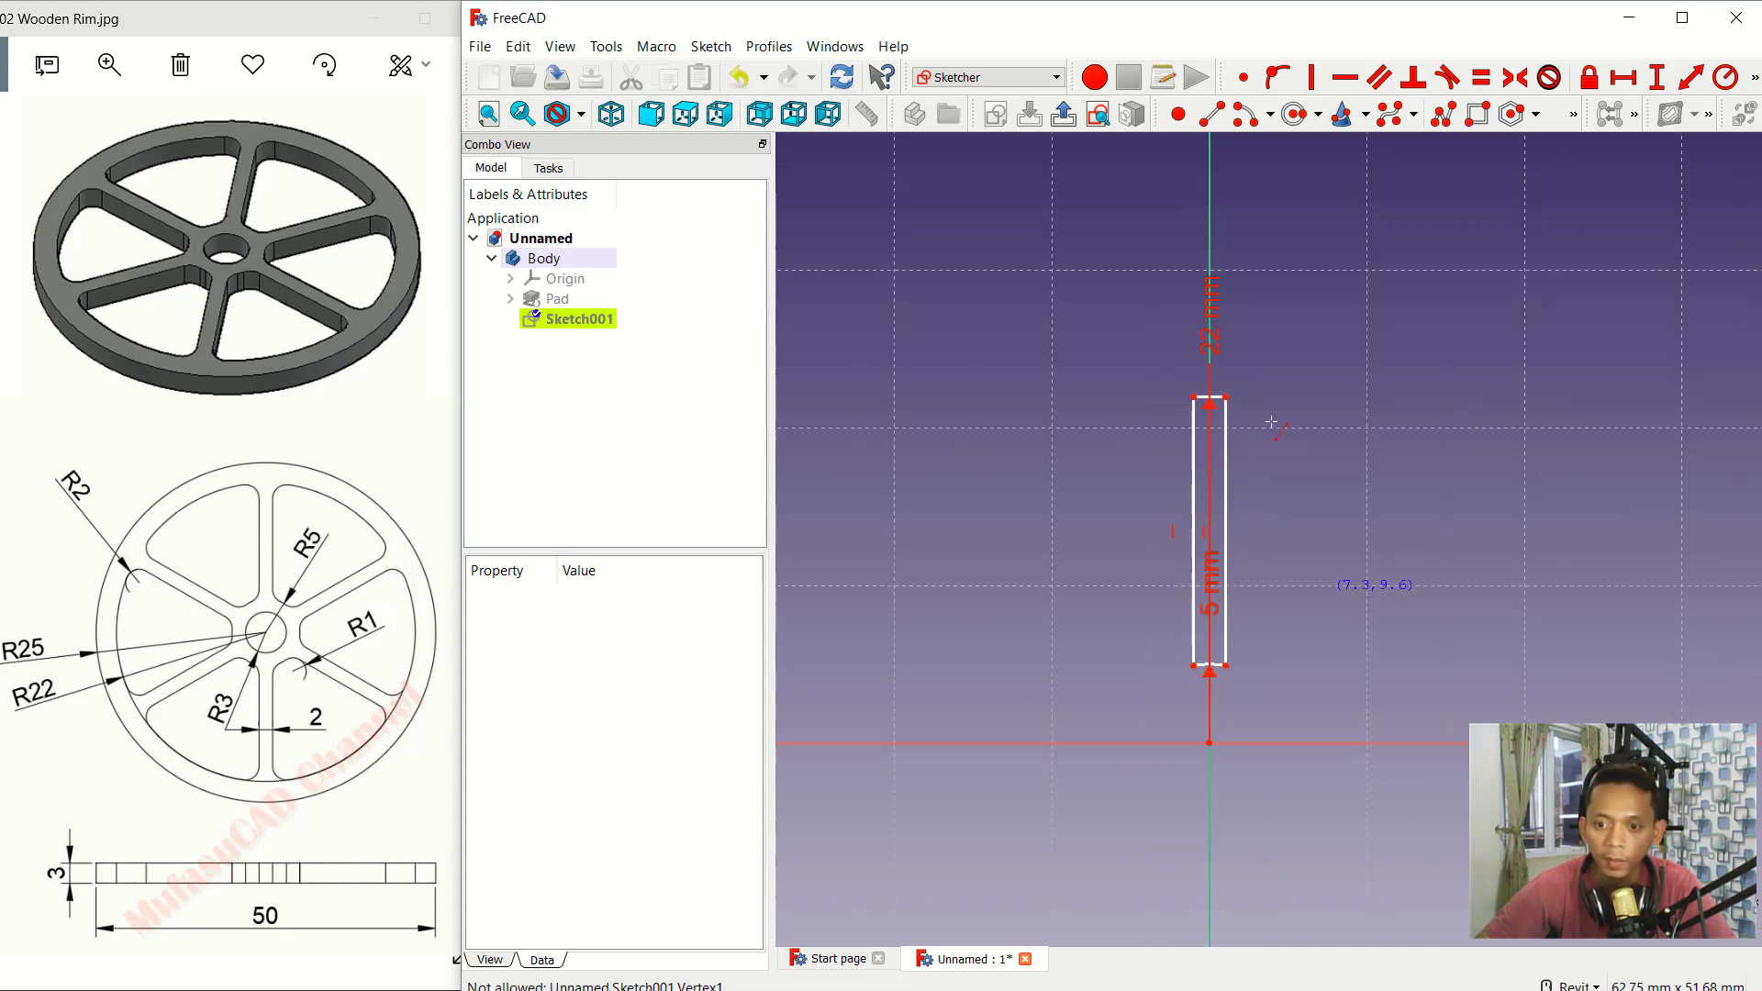
{"action": "scroll", "coordinate": [1265, 324], "scroll_direction": "down", "scroll_amount": 1}
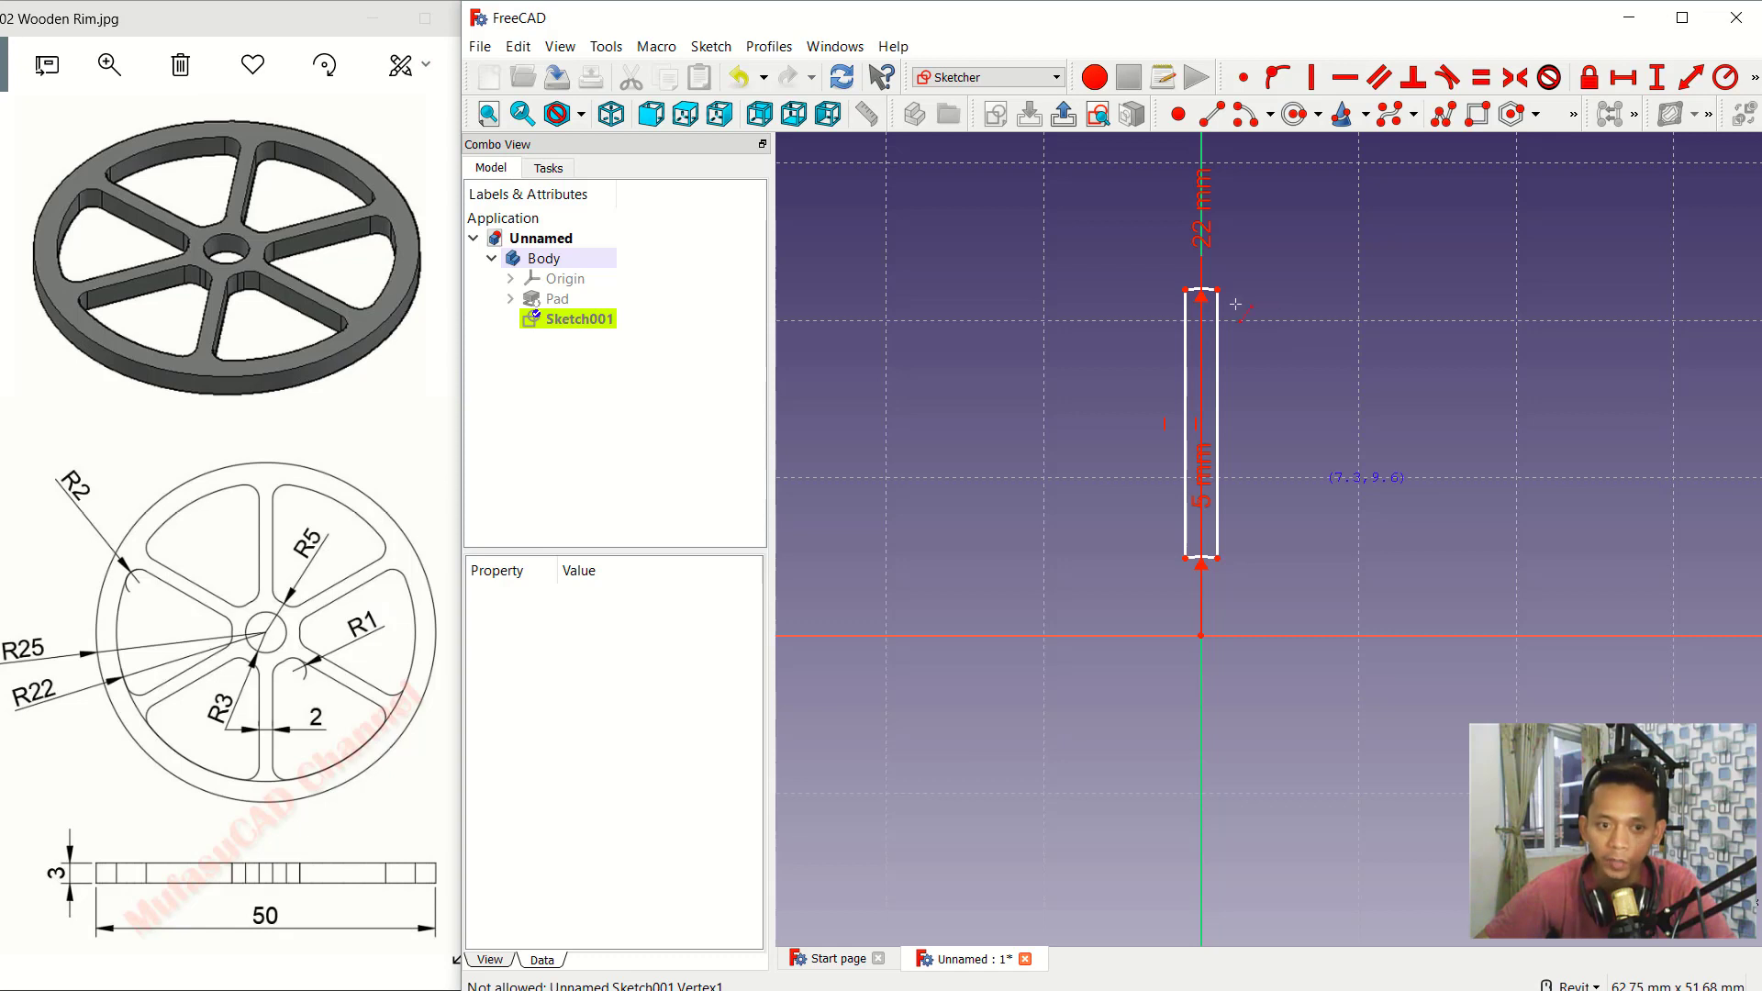
Step: Show the ring pad again, close the spoke sketch and pad it 3 mm
{"action": "right_click", "coordinate": [561, 300]}
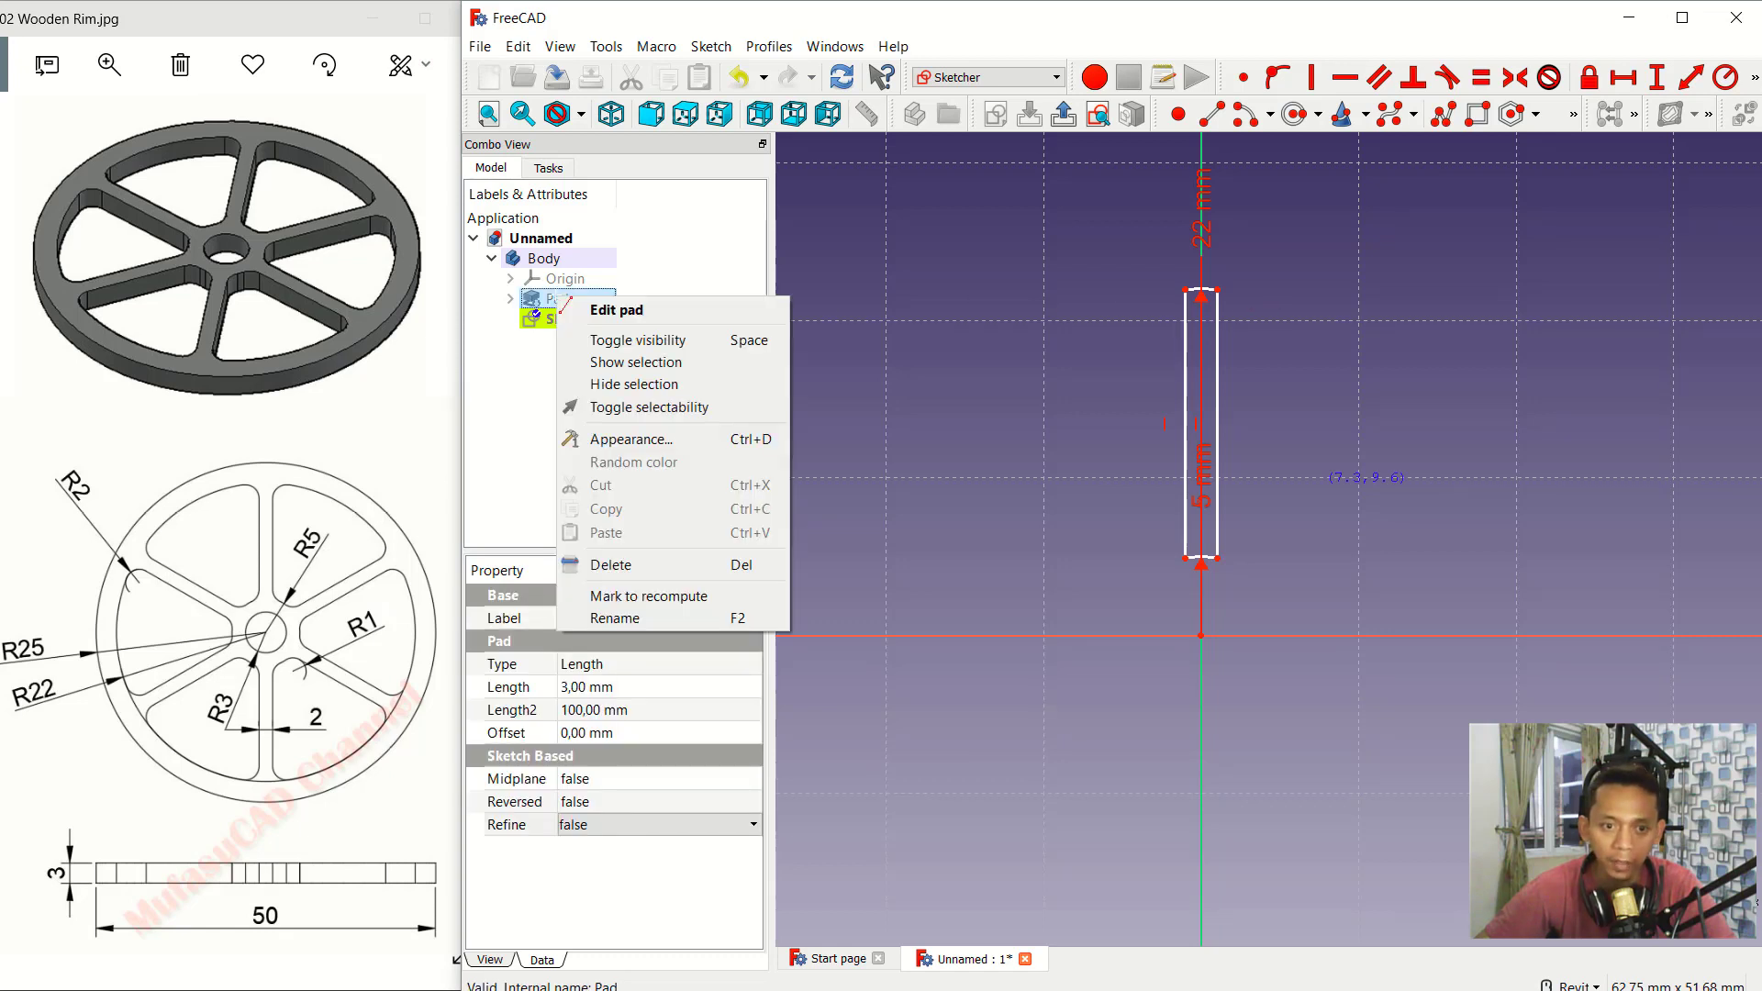
{"action": "left_click", "coordinate": [650, 372]}
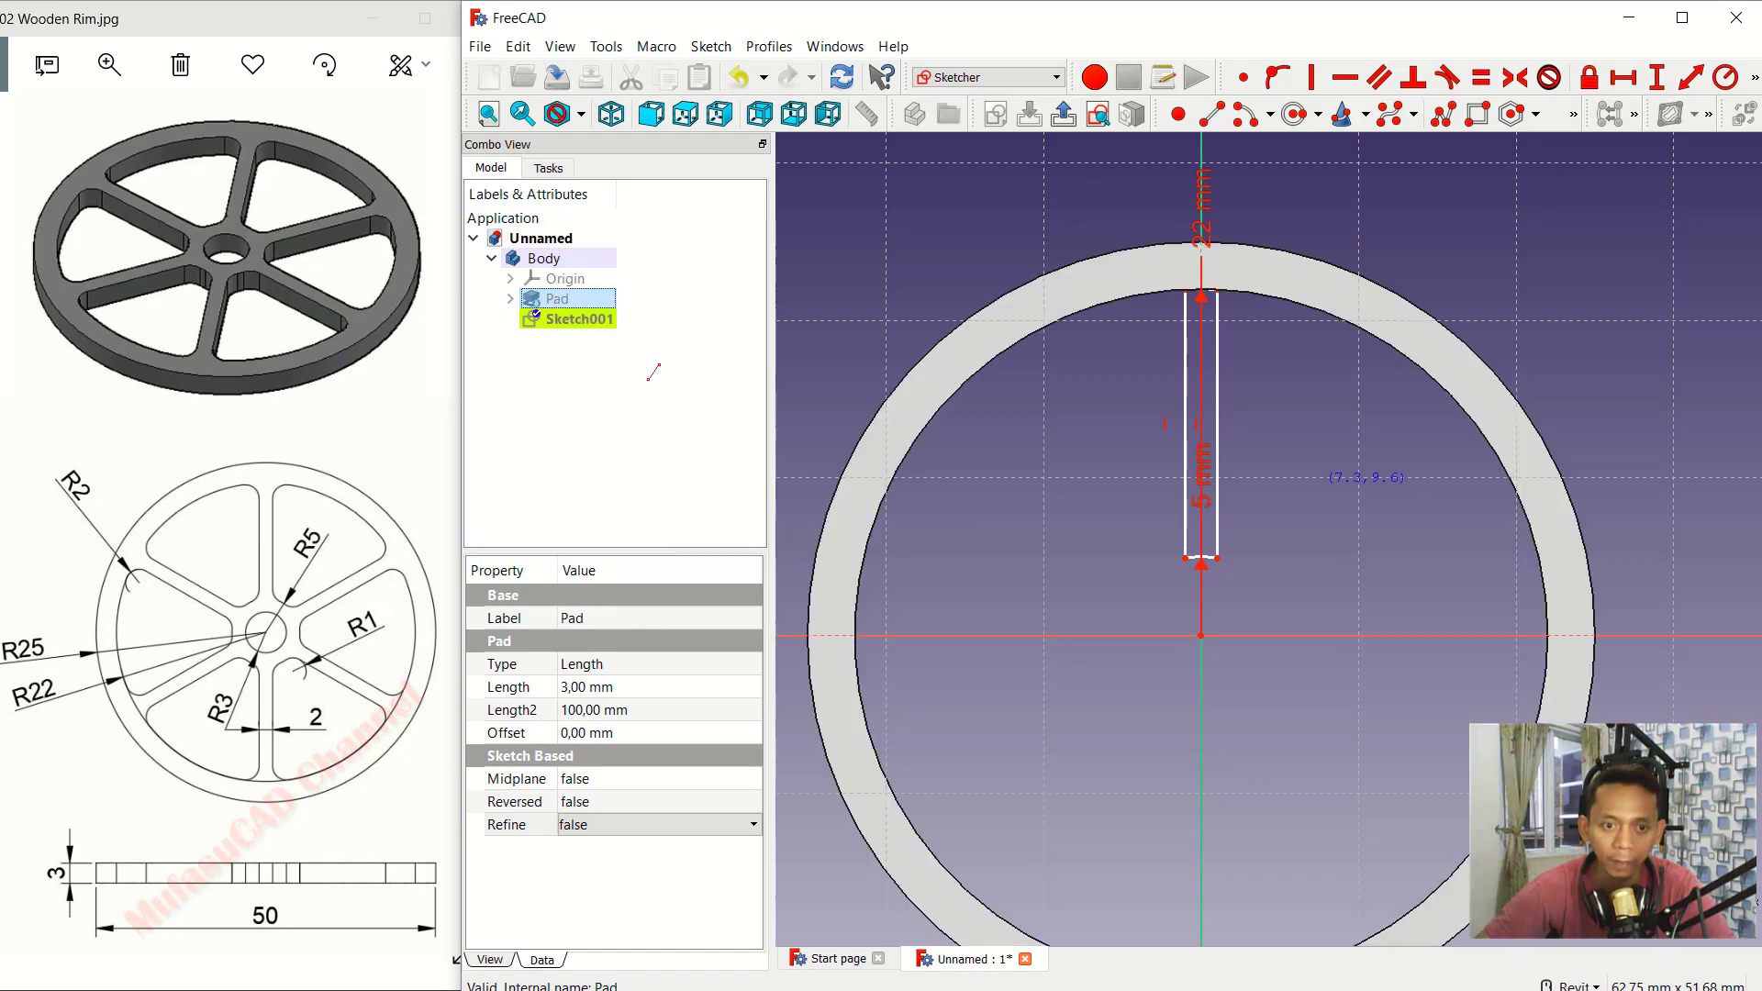
{"action": "left_click", "coordinate": [549, 169]}
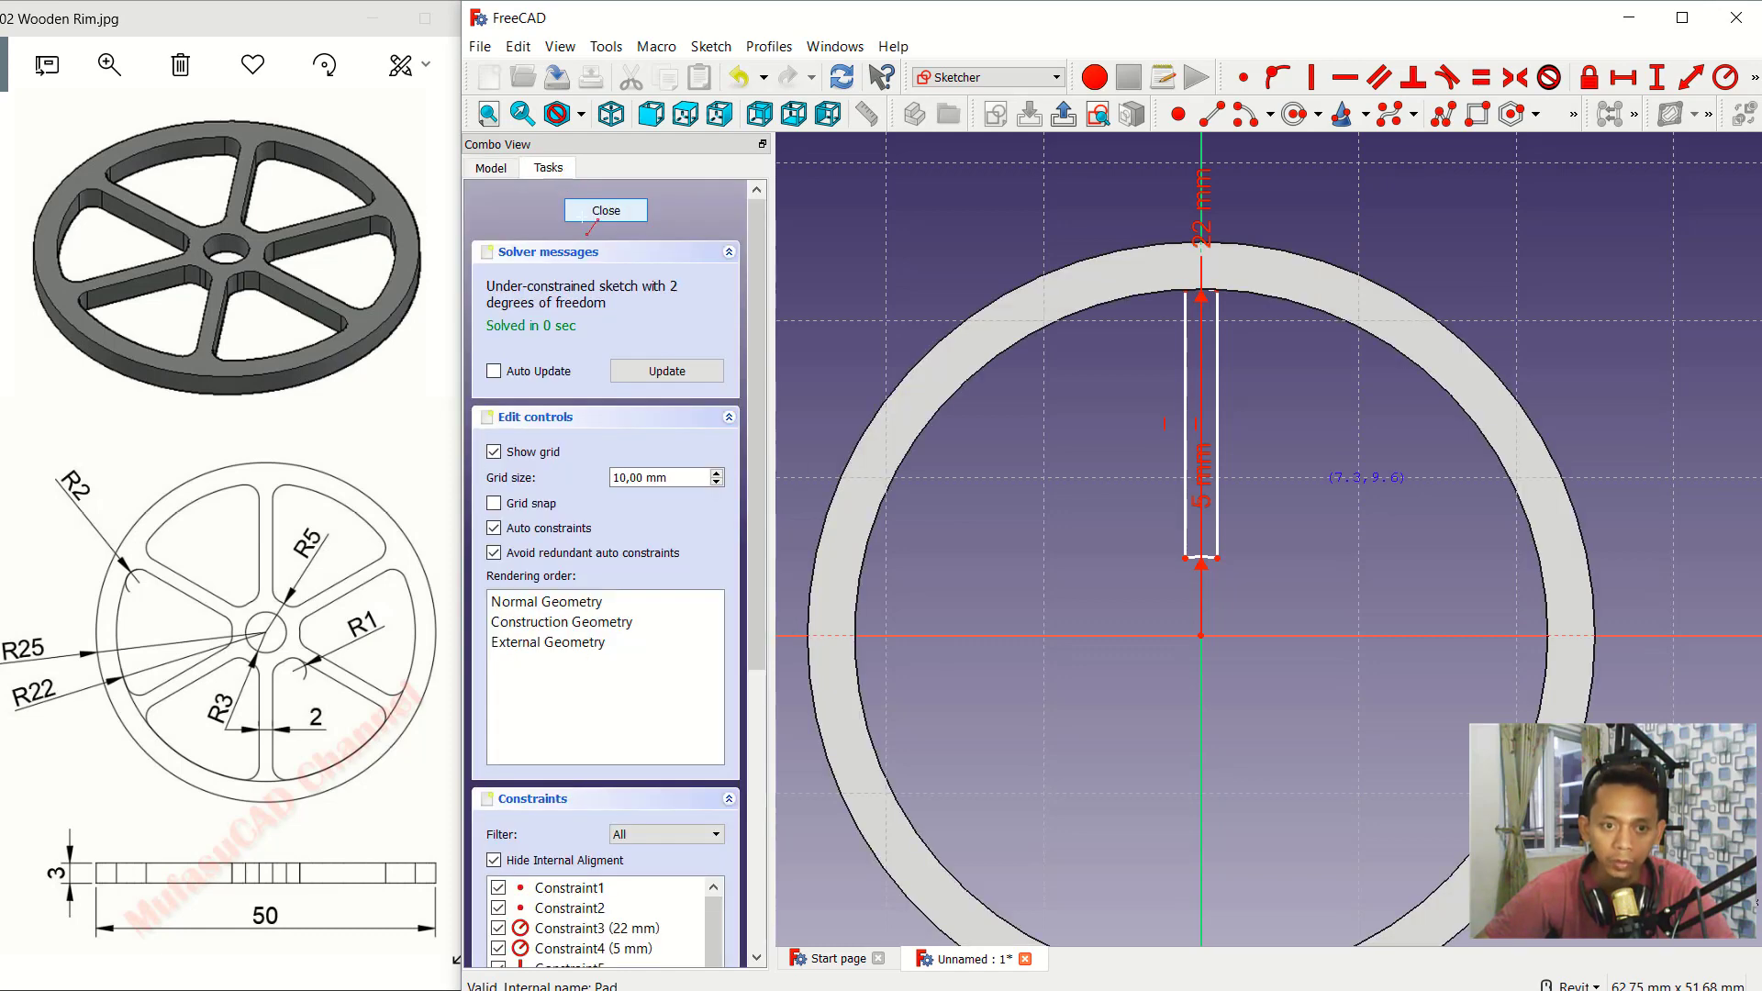
{"action": "left_click", "coordinate": [607, 213]}
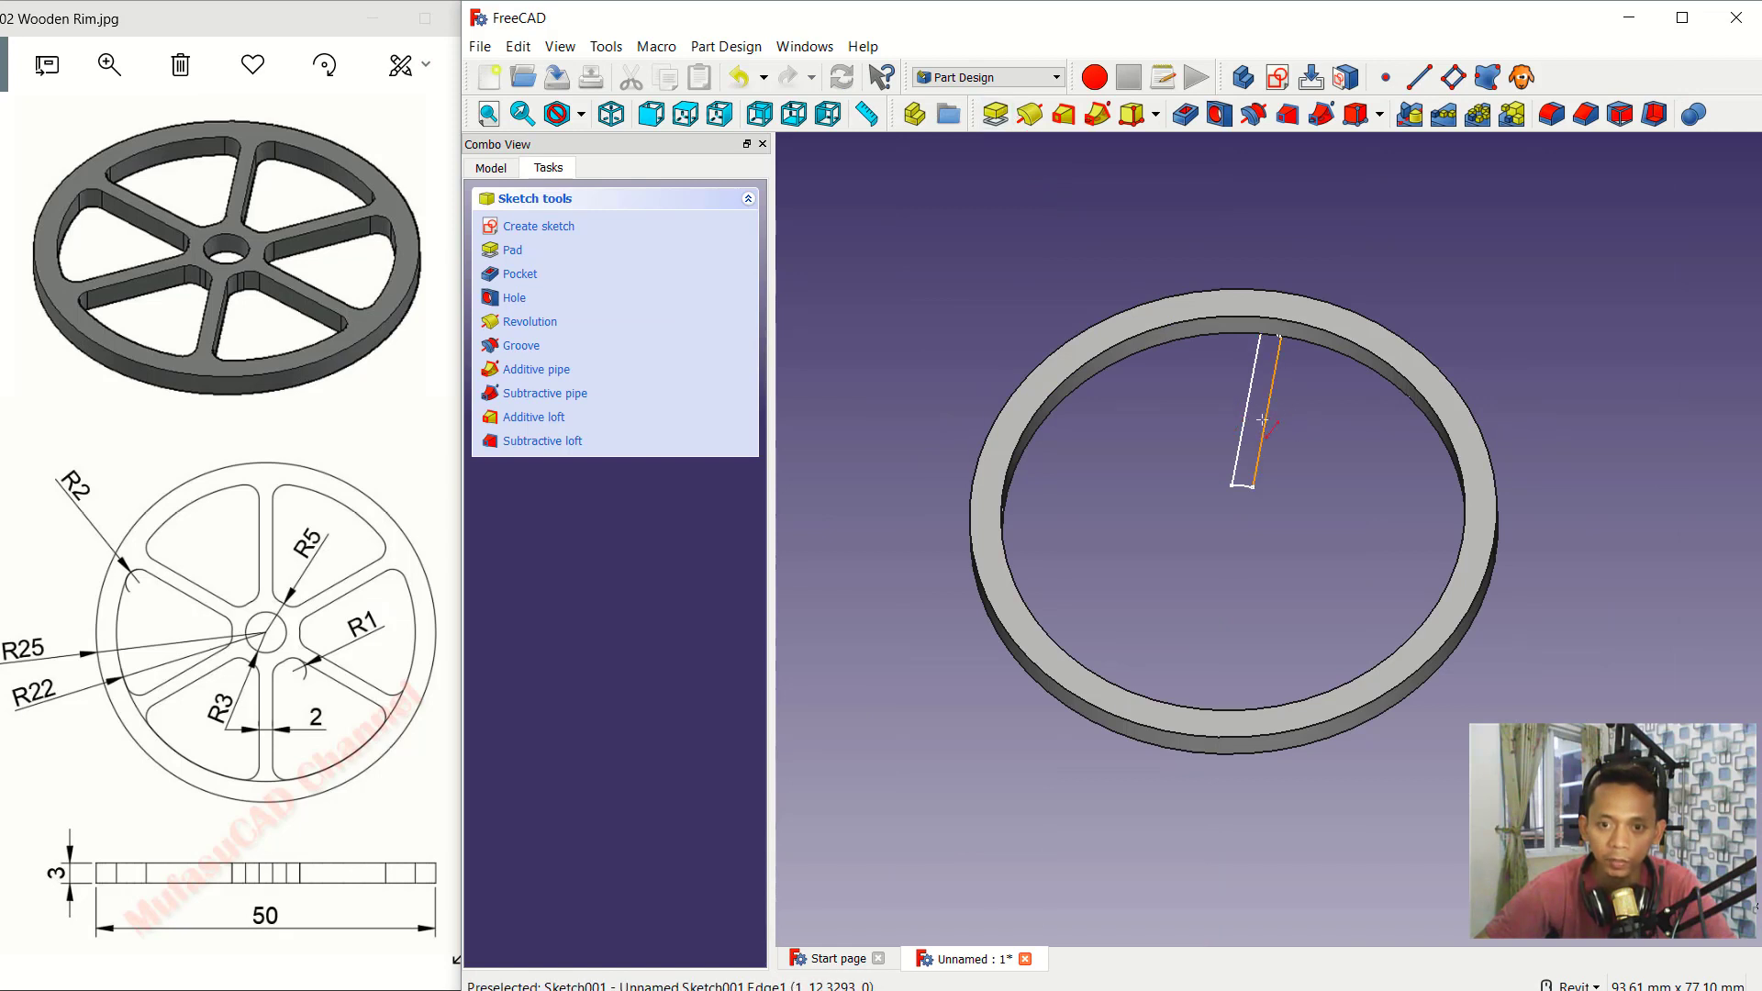
{"action": "left_click", "coordinate": [994, 113]}
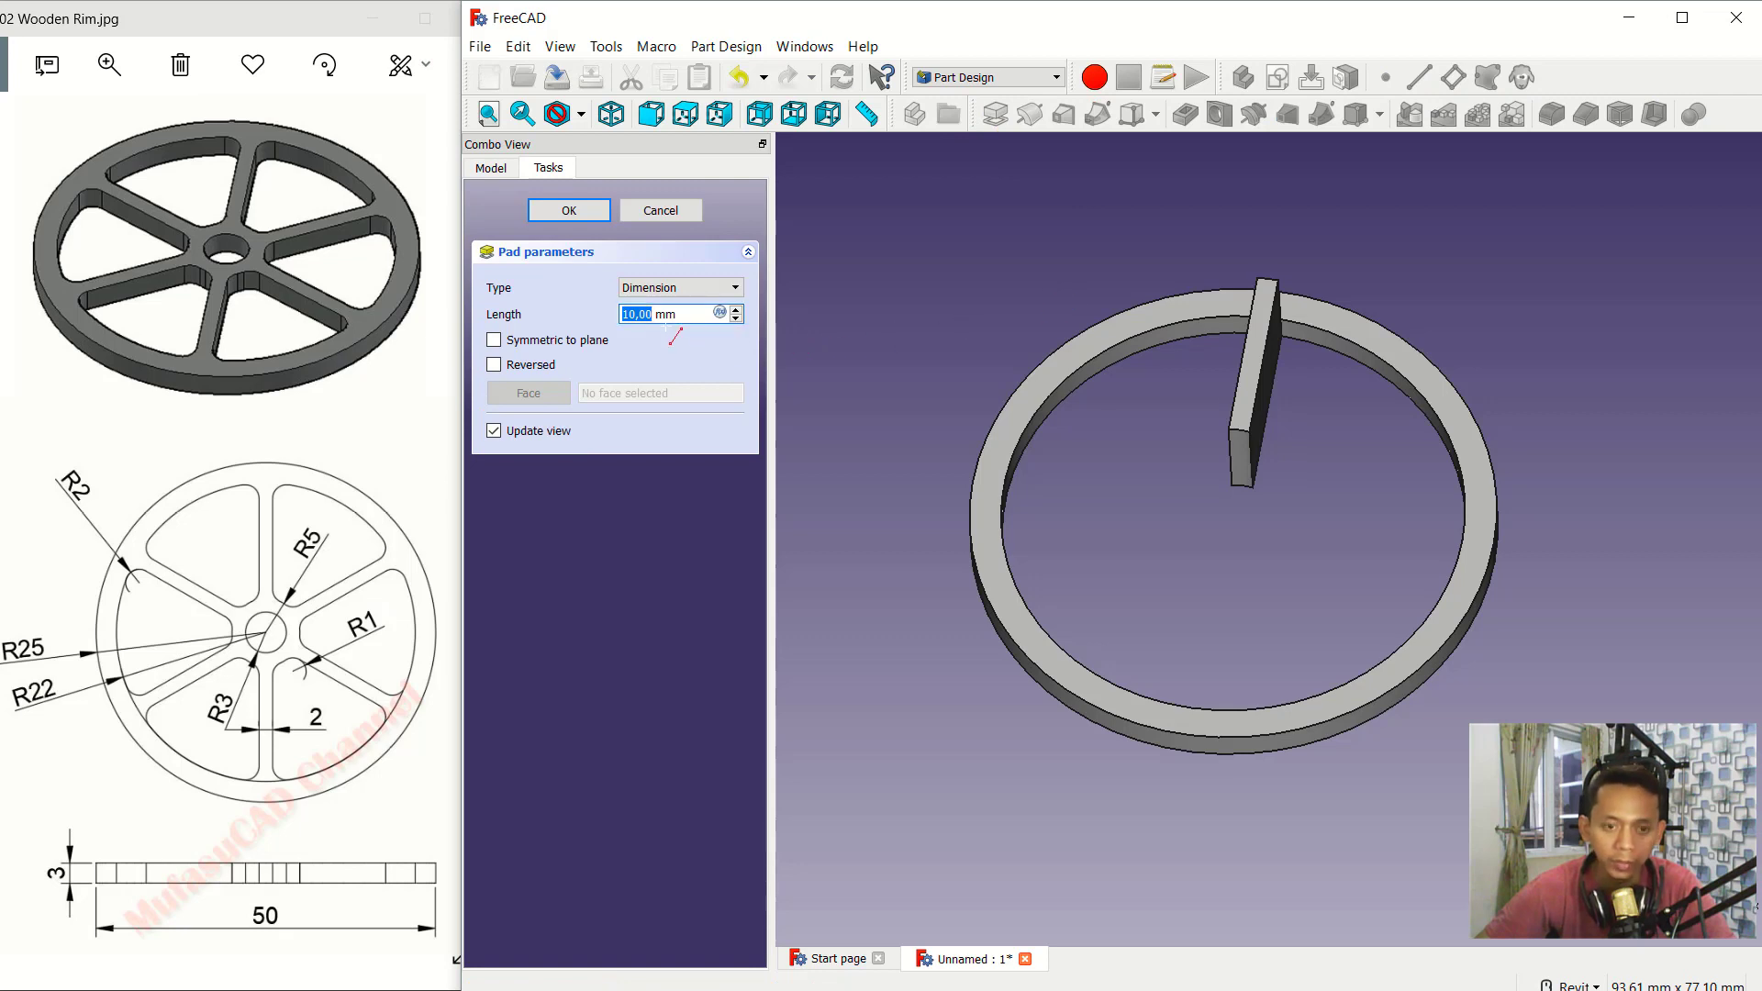
{"action": "type", "text": "3"}
{"action": "left_click", "coordinate": [569, 213]}
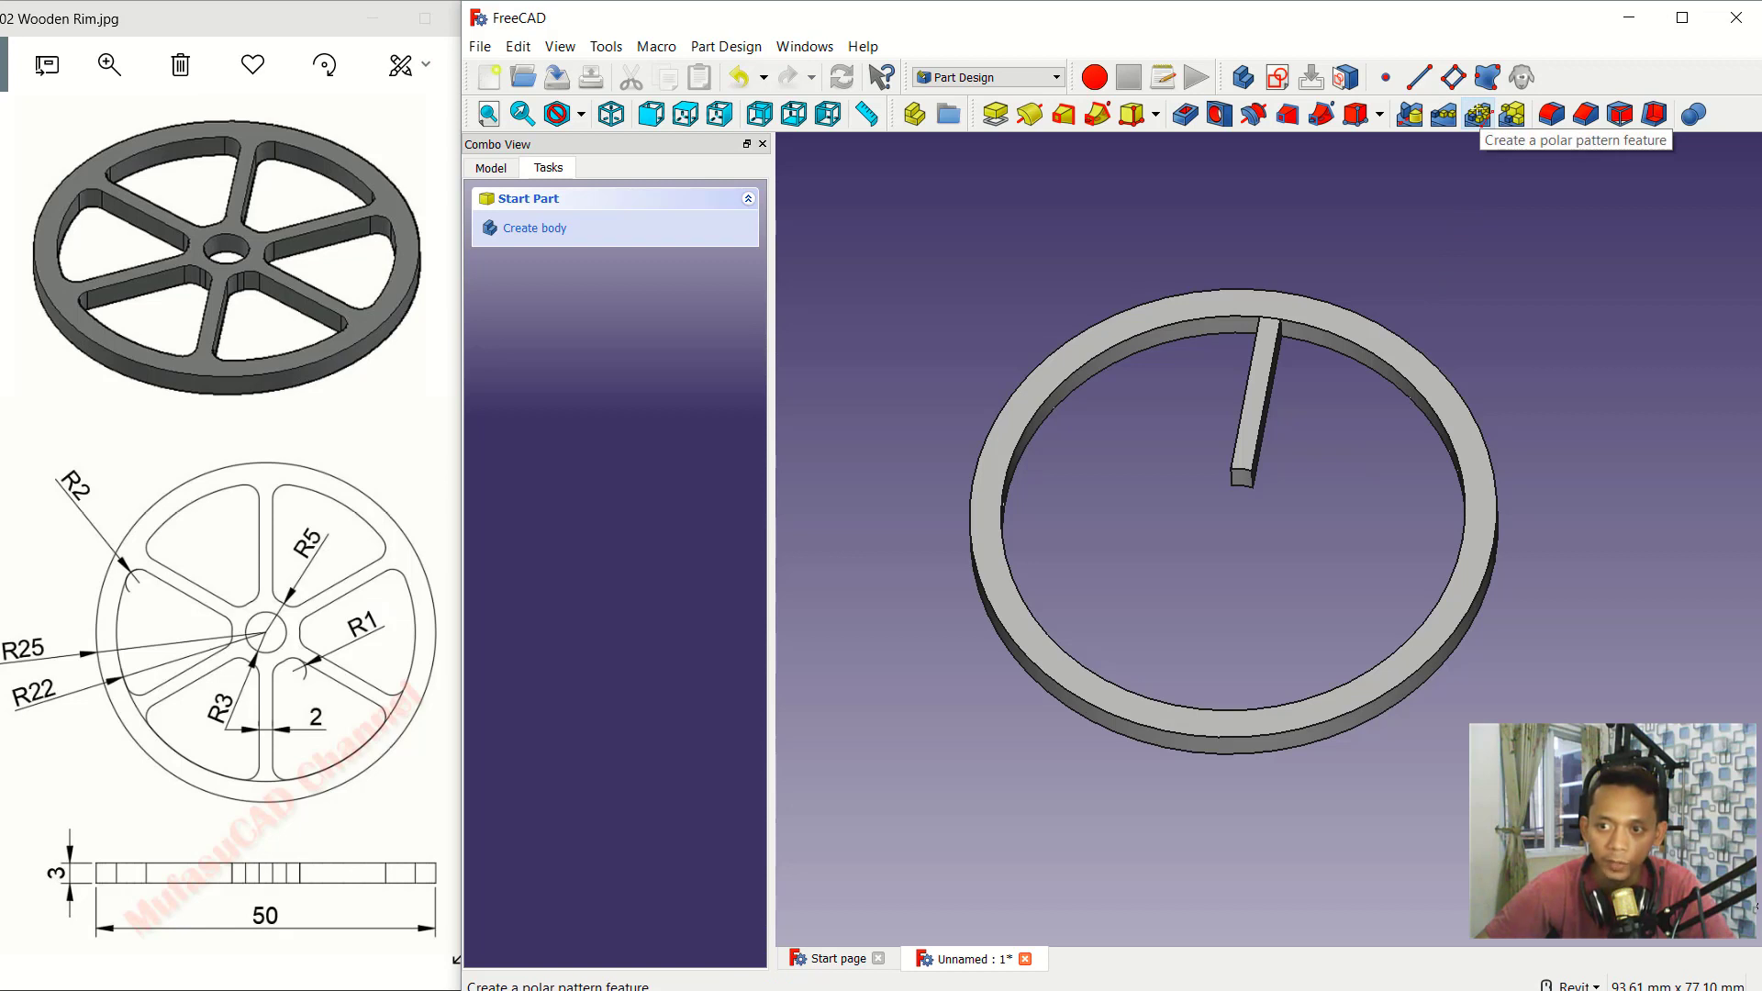
Step: Polar-pattern the spoke Pad001 with 6 occurrences over 360°
{"action": "left_click", "coordinate": [1478, 114]}
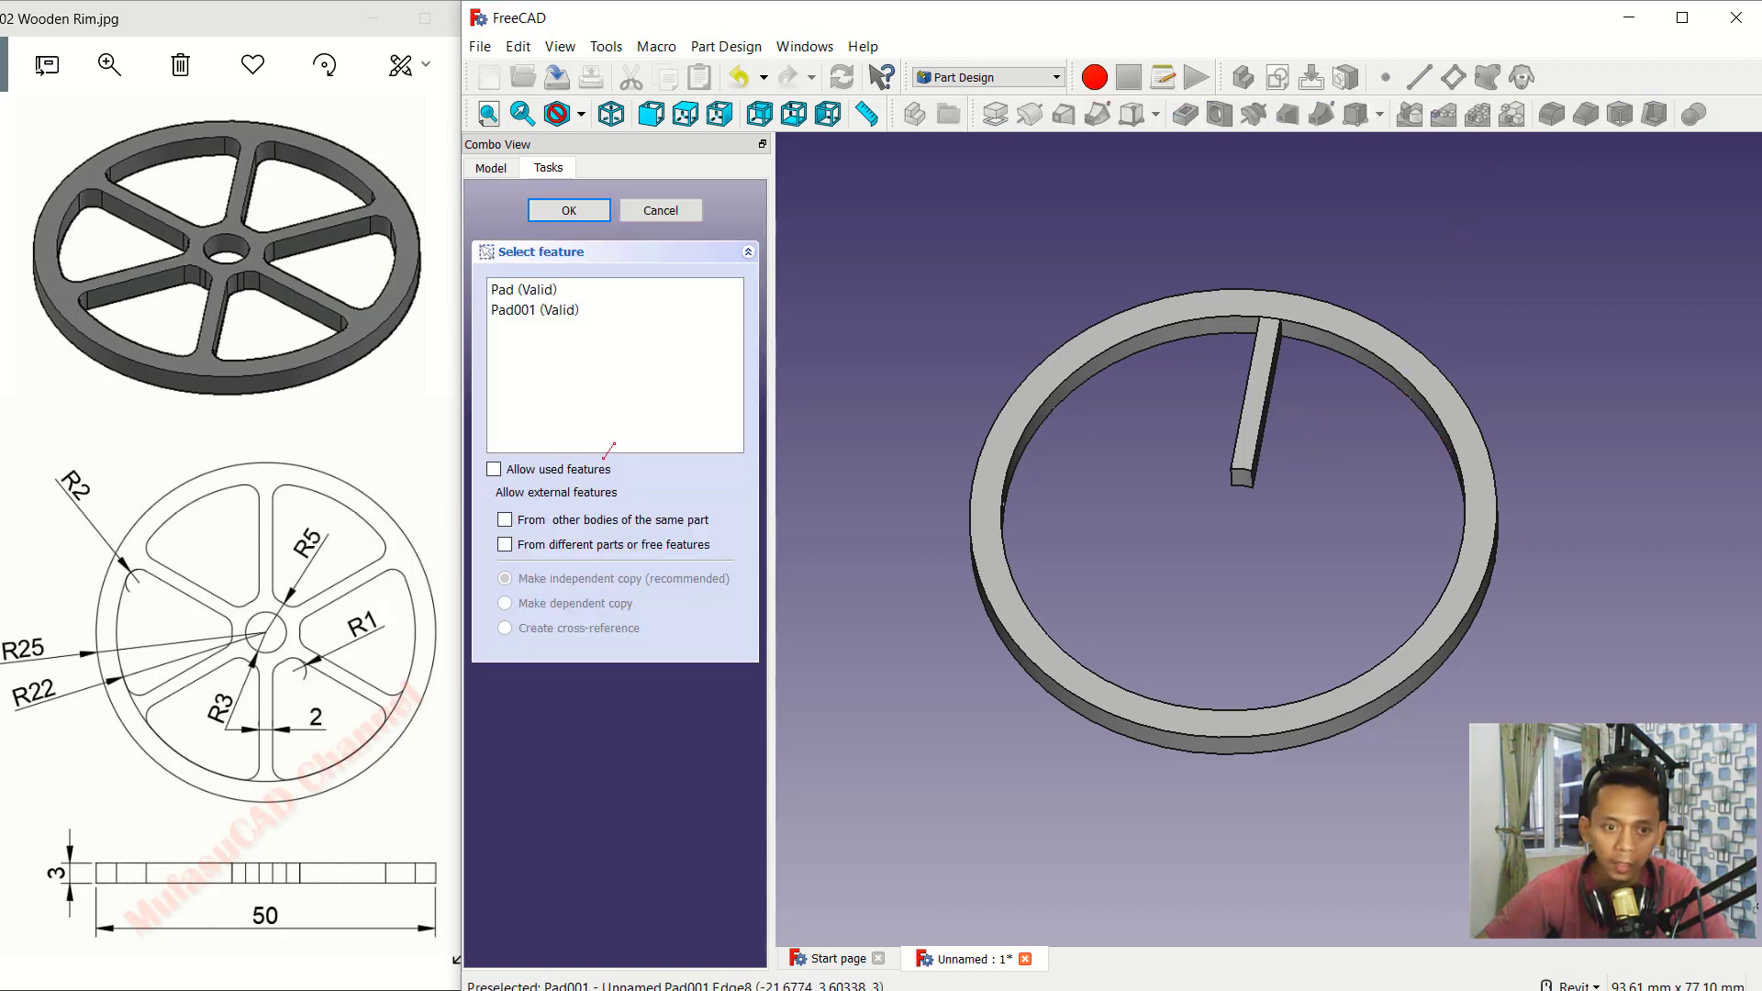
{"action": "left_click", "coordinate": [522, 314]}
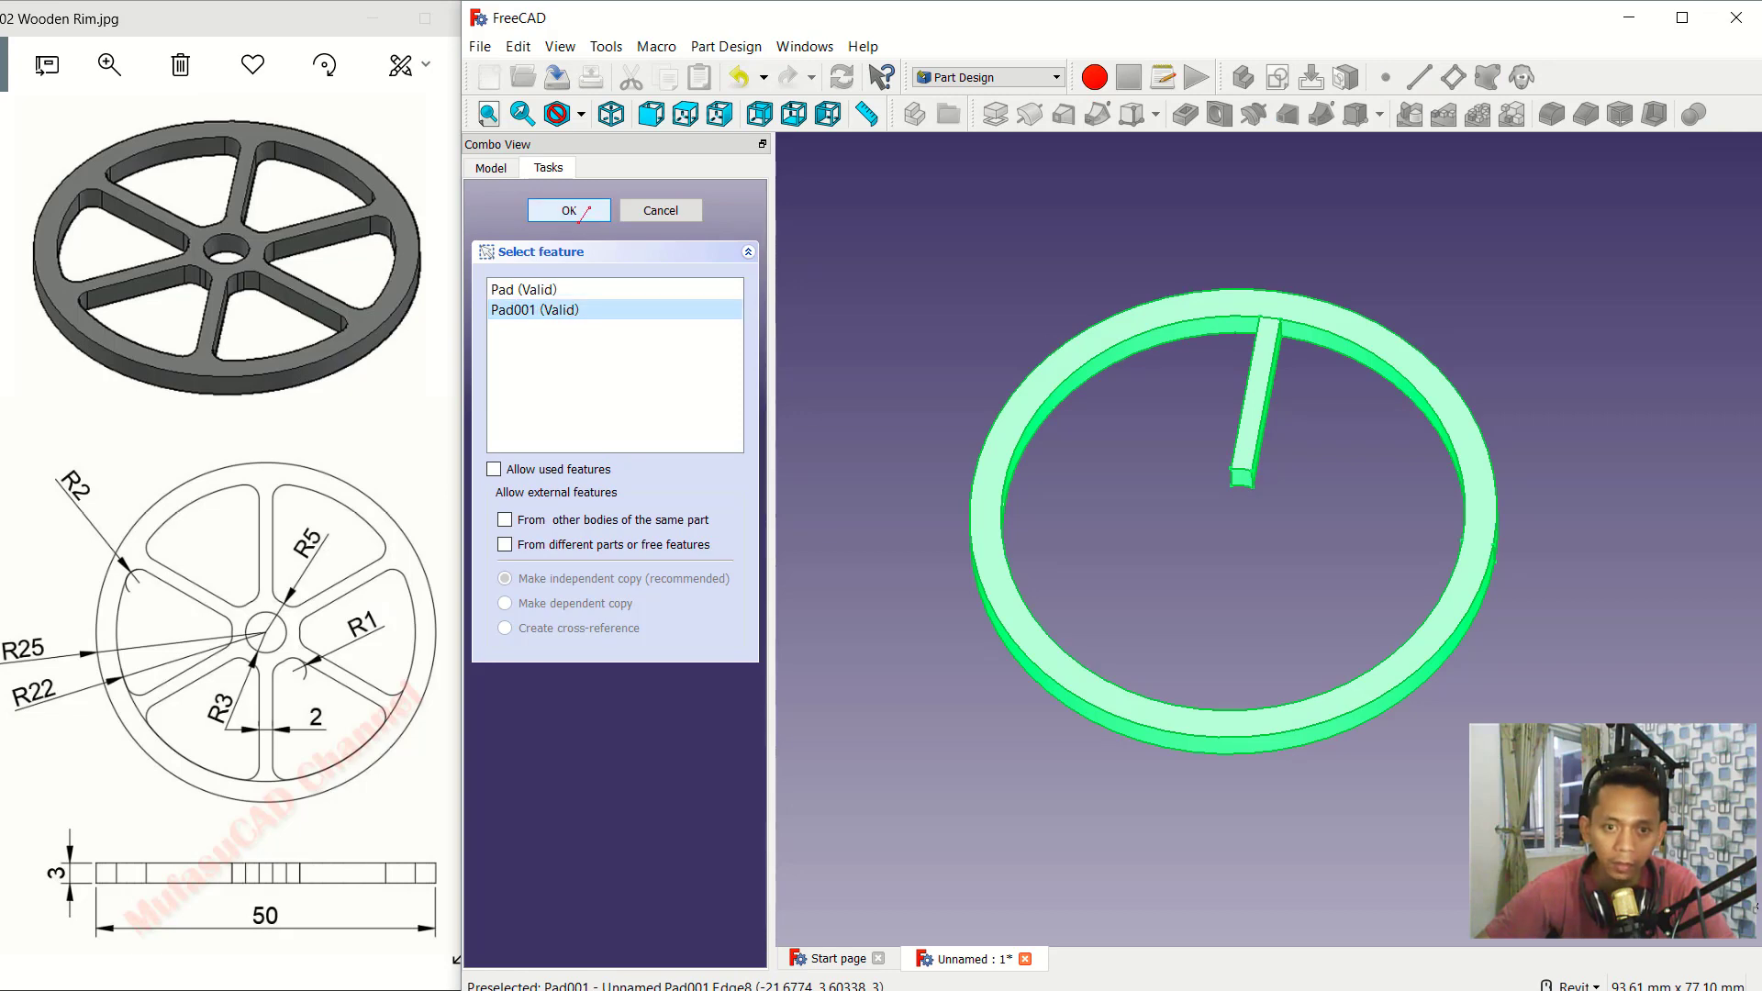
{"action": "left_click", "coordinate": [584, 211]}
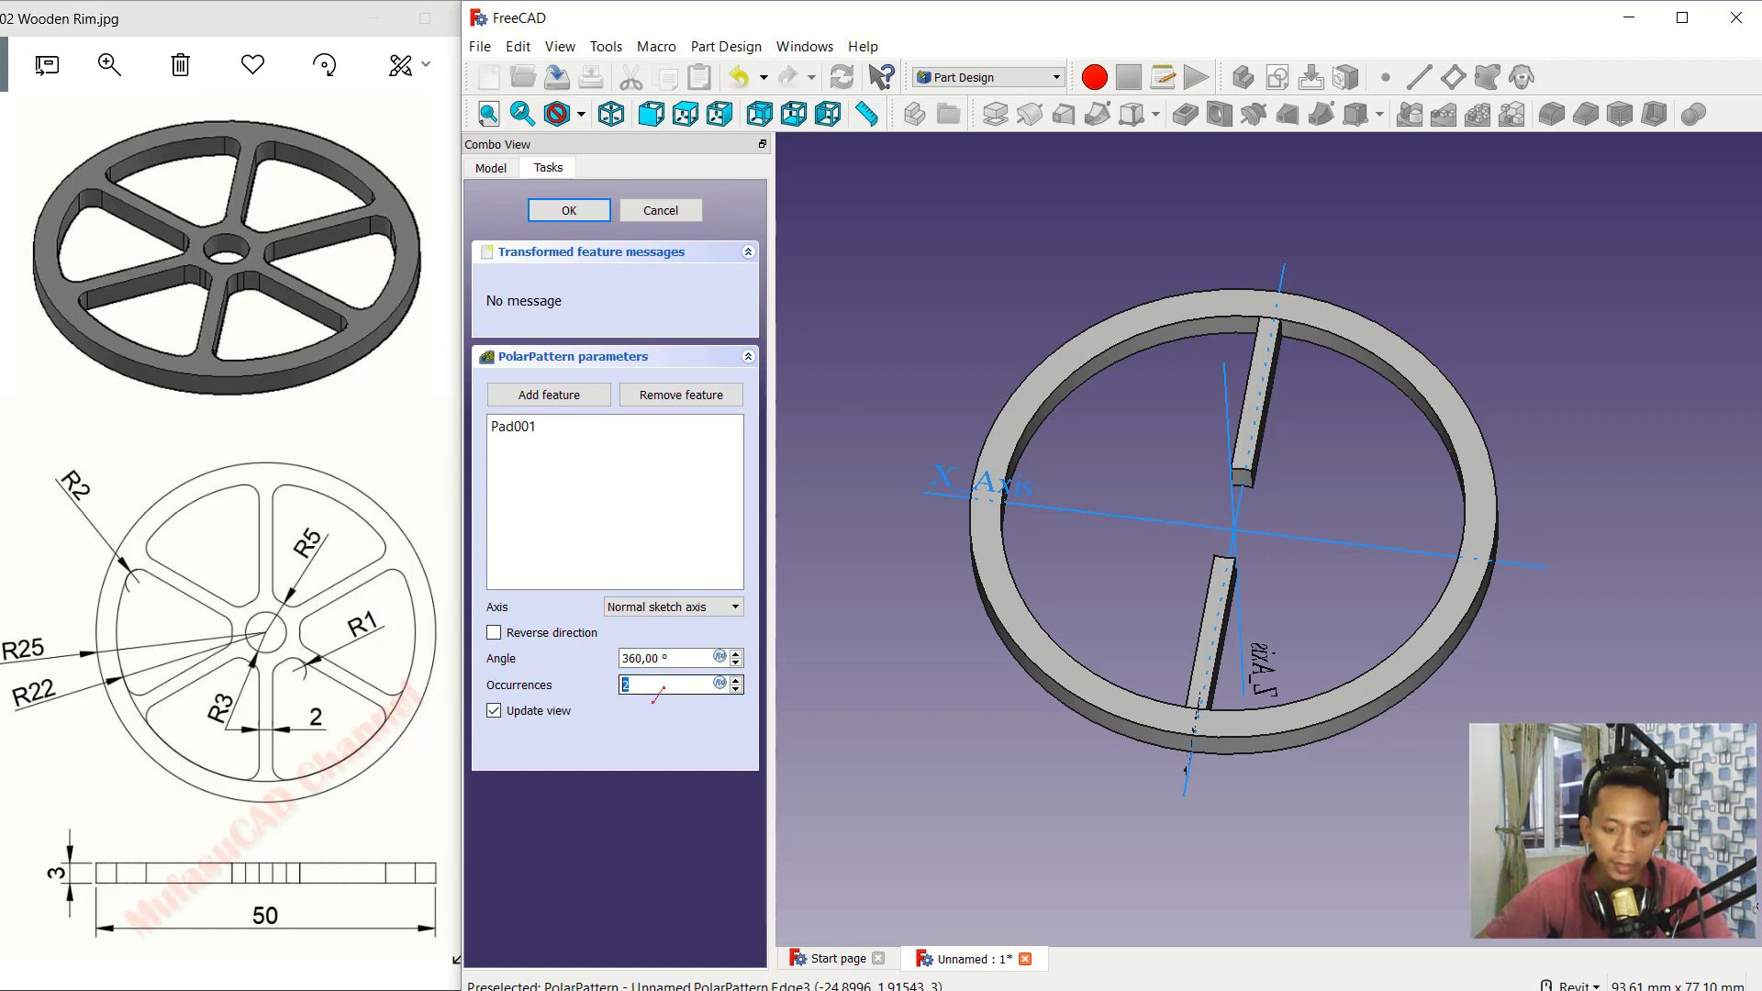
{"action": "type", "text": "6"}
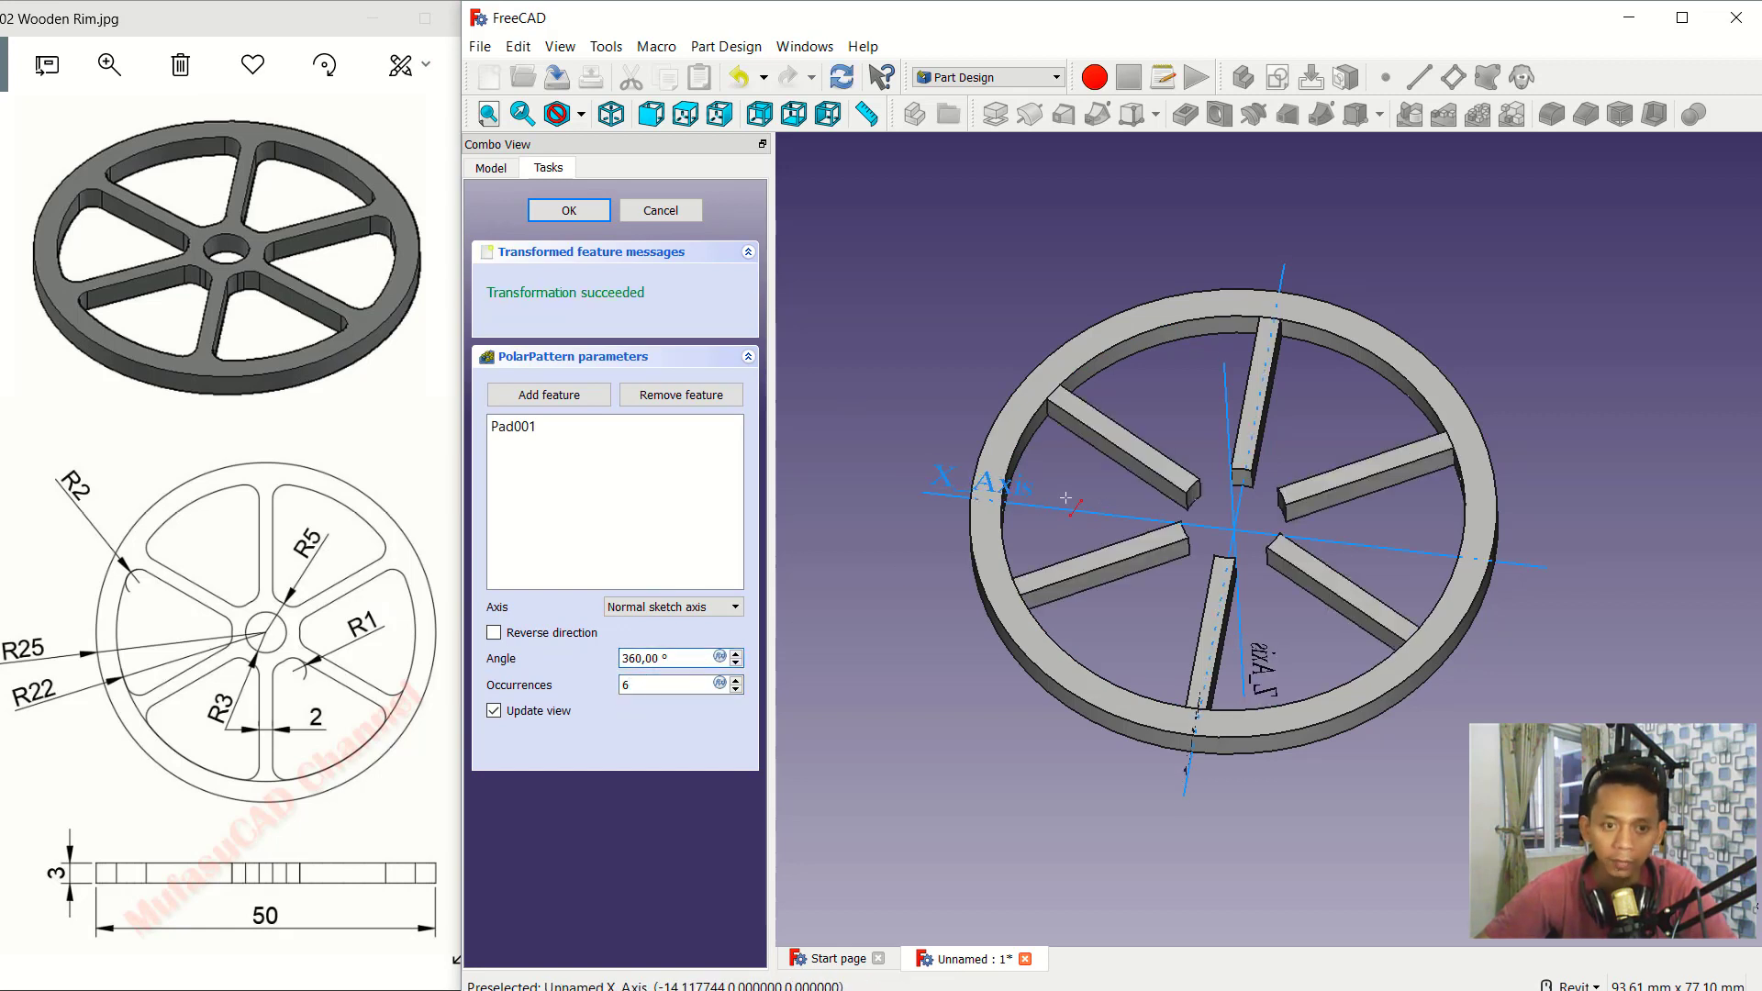
{"action": "left_click", "coordinate": [565, 212]}
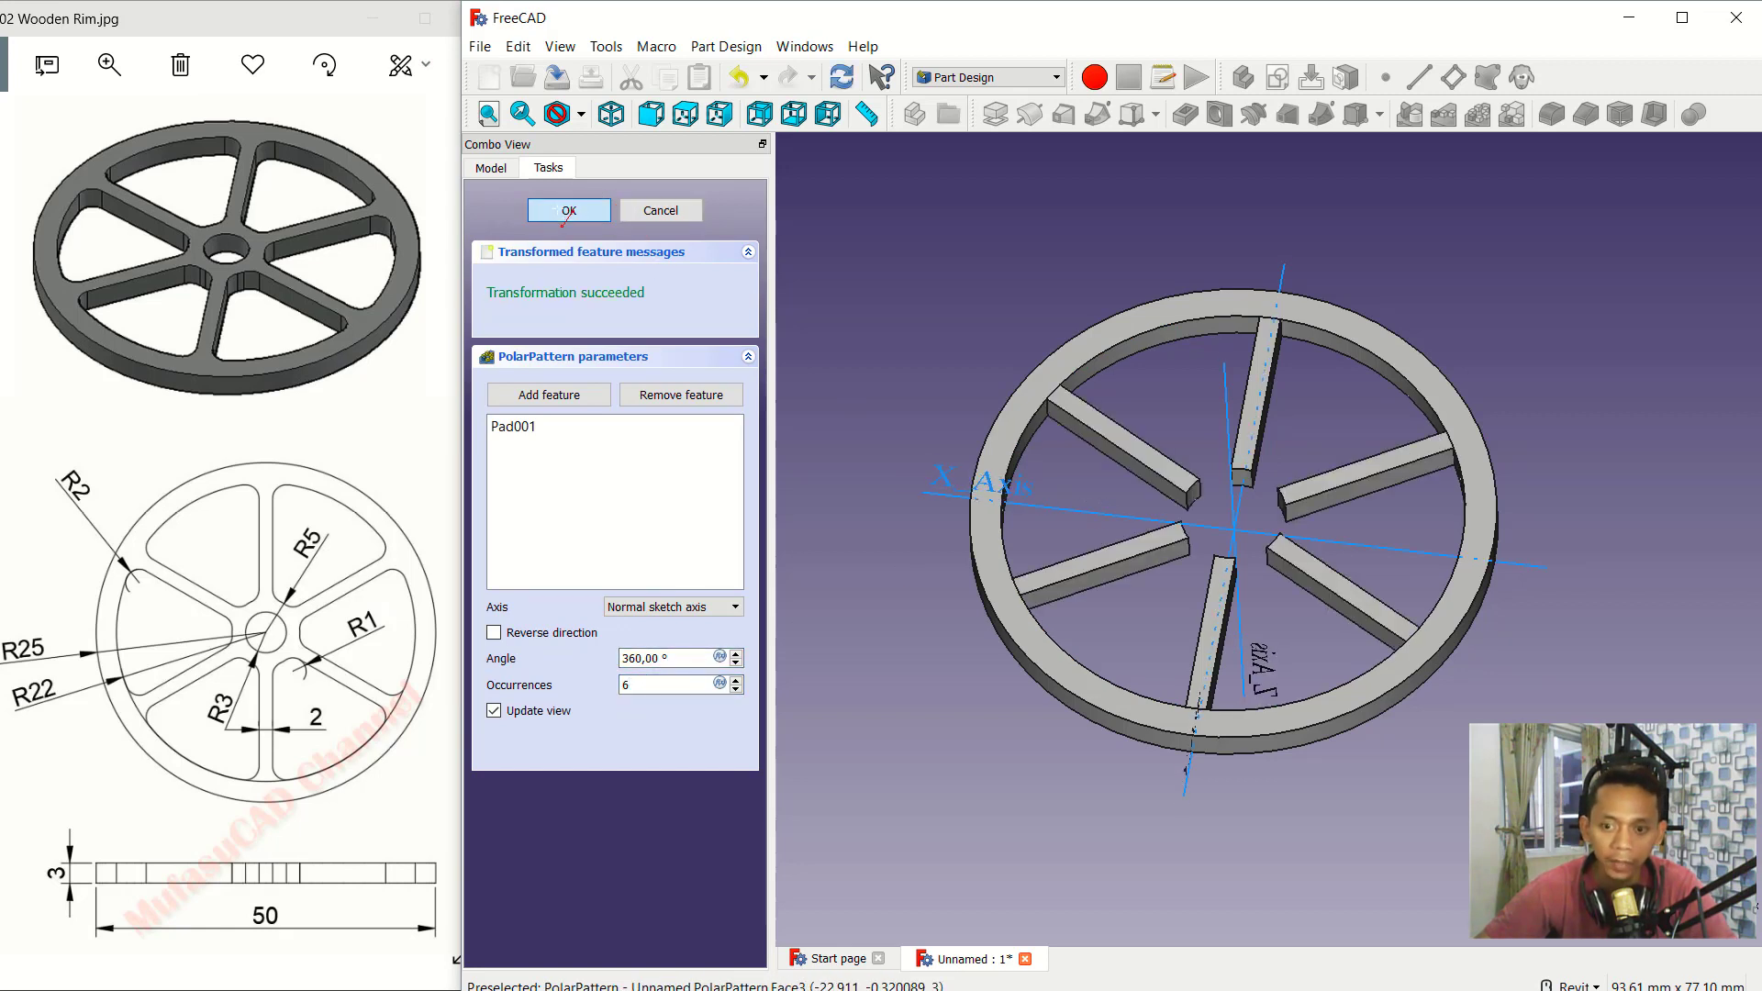
{"action": "middle_click_drag", "start_coordinate": [1238, 519], "coordinate": [1247, 500]}
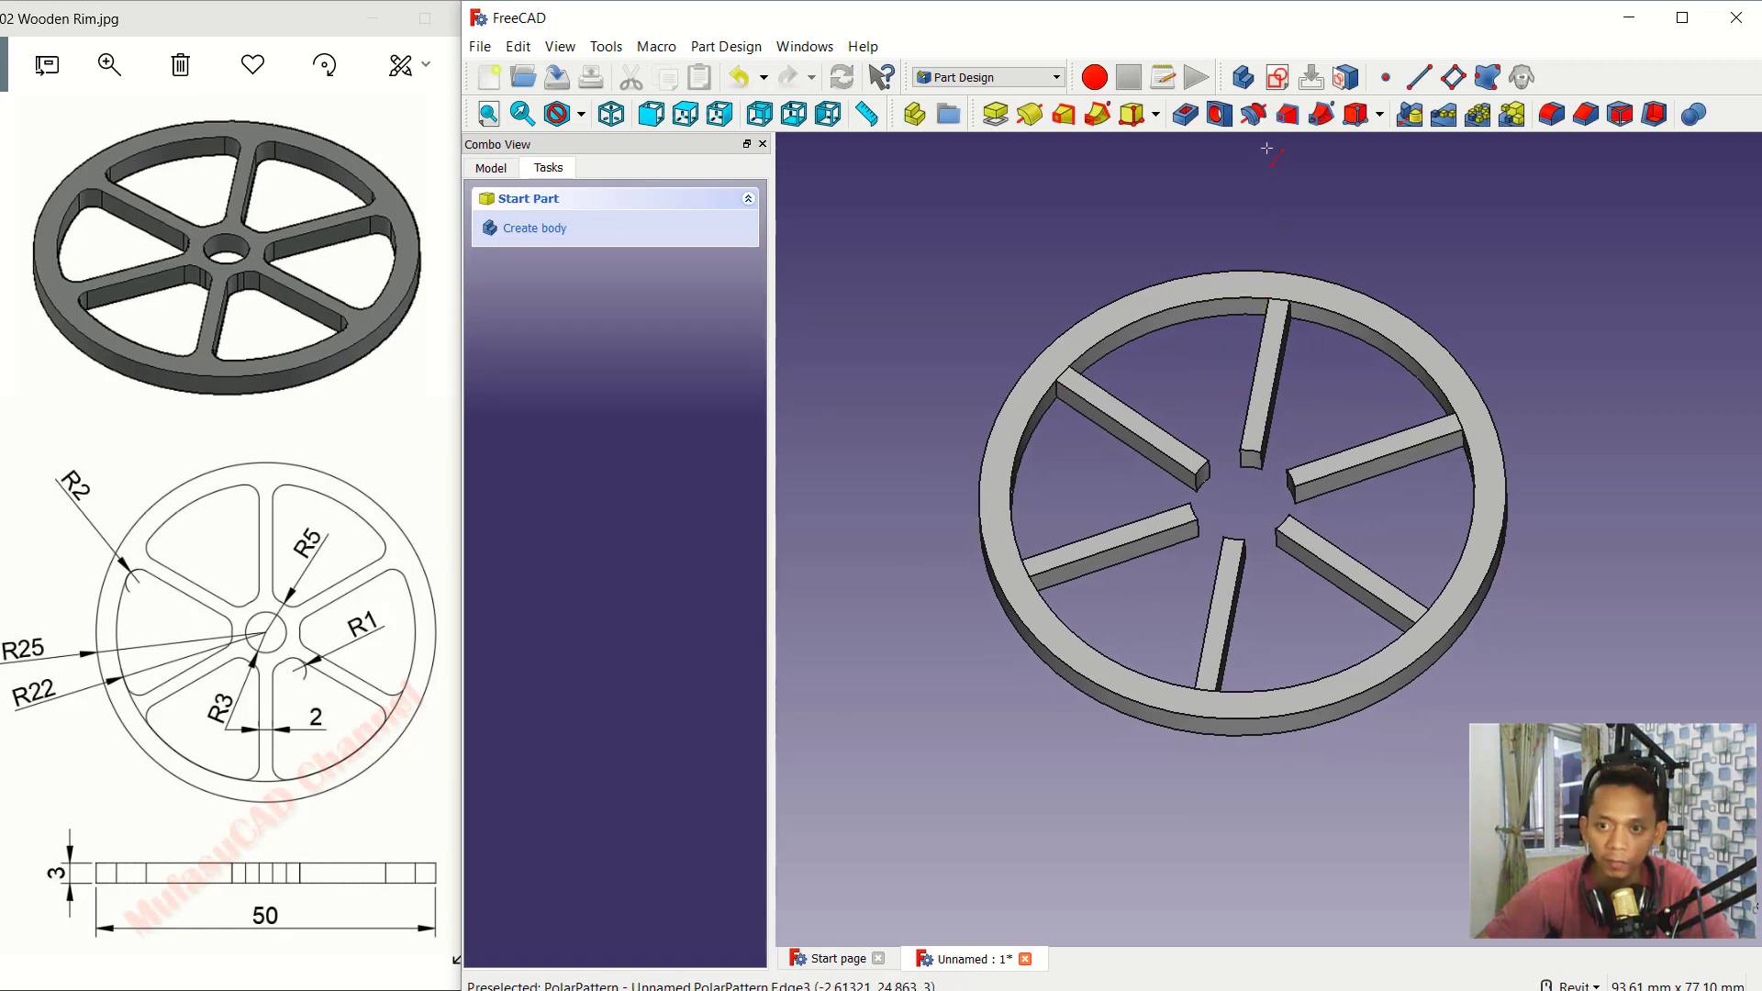
Step: Start a hub sketch on the XY plane and draw two concentric circles at the origin
{"action": "left_click", "coordinate": [1279, 79]}
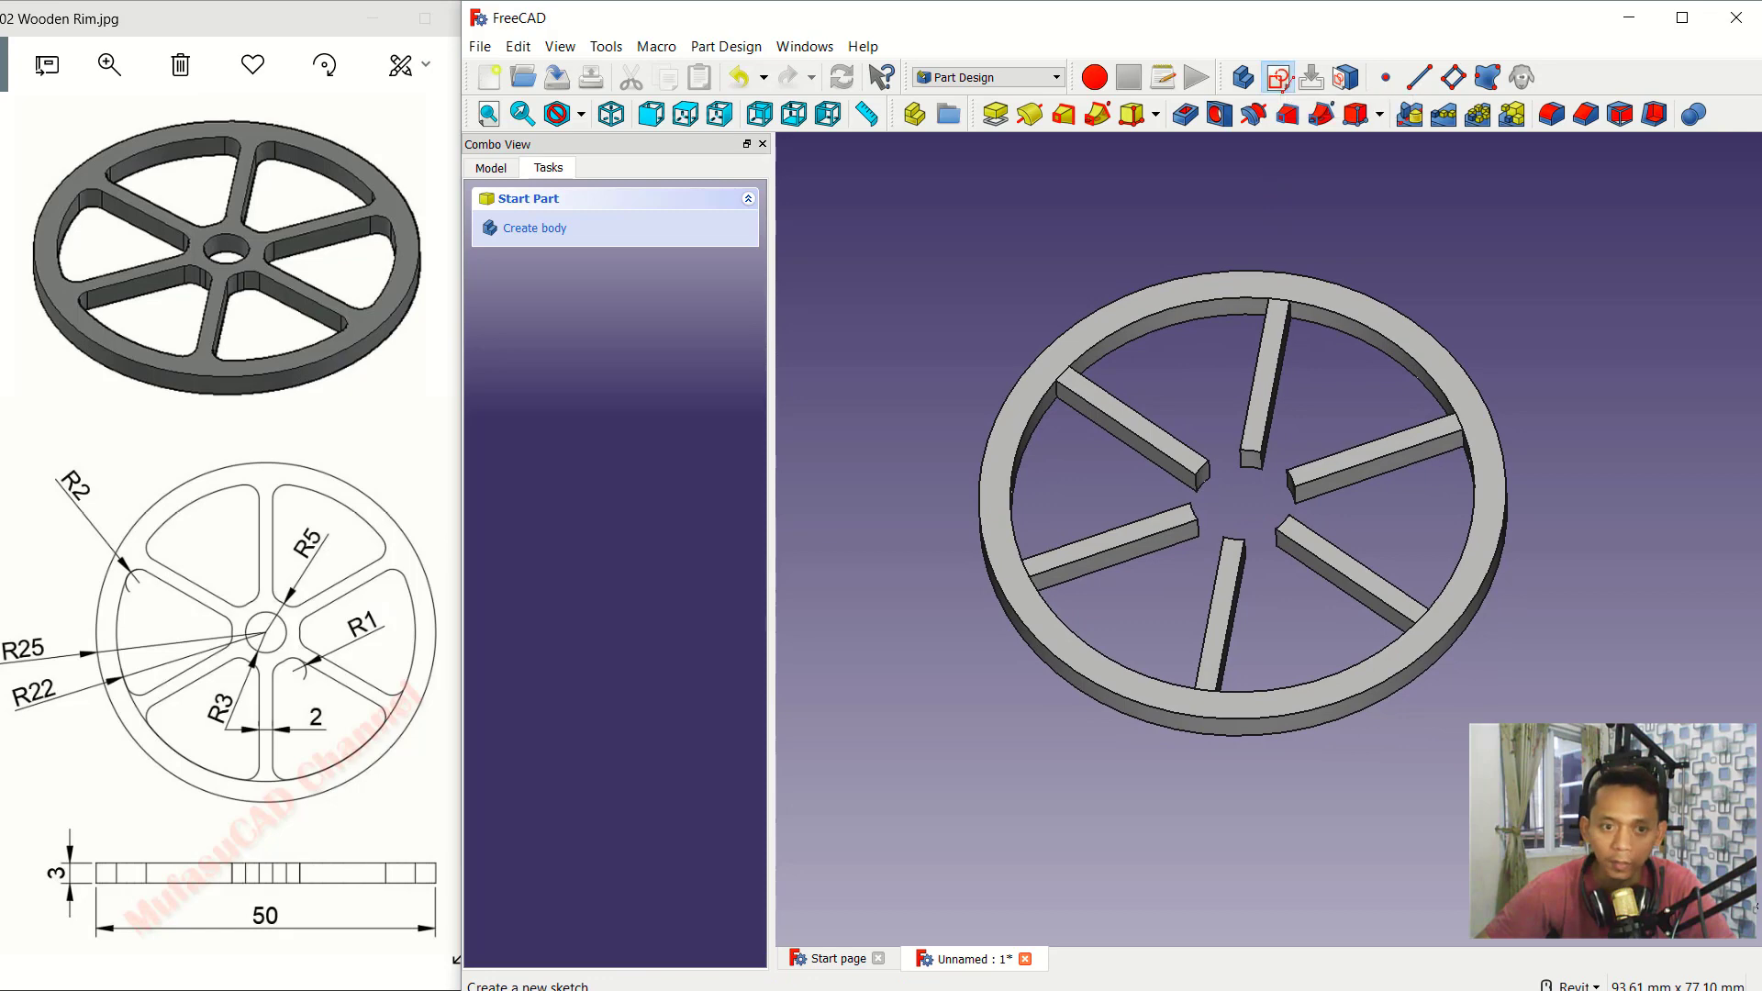
{"action": "left_click", "coordinate": [567, 292]}
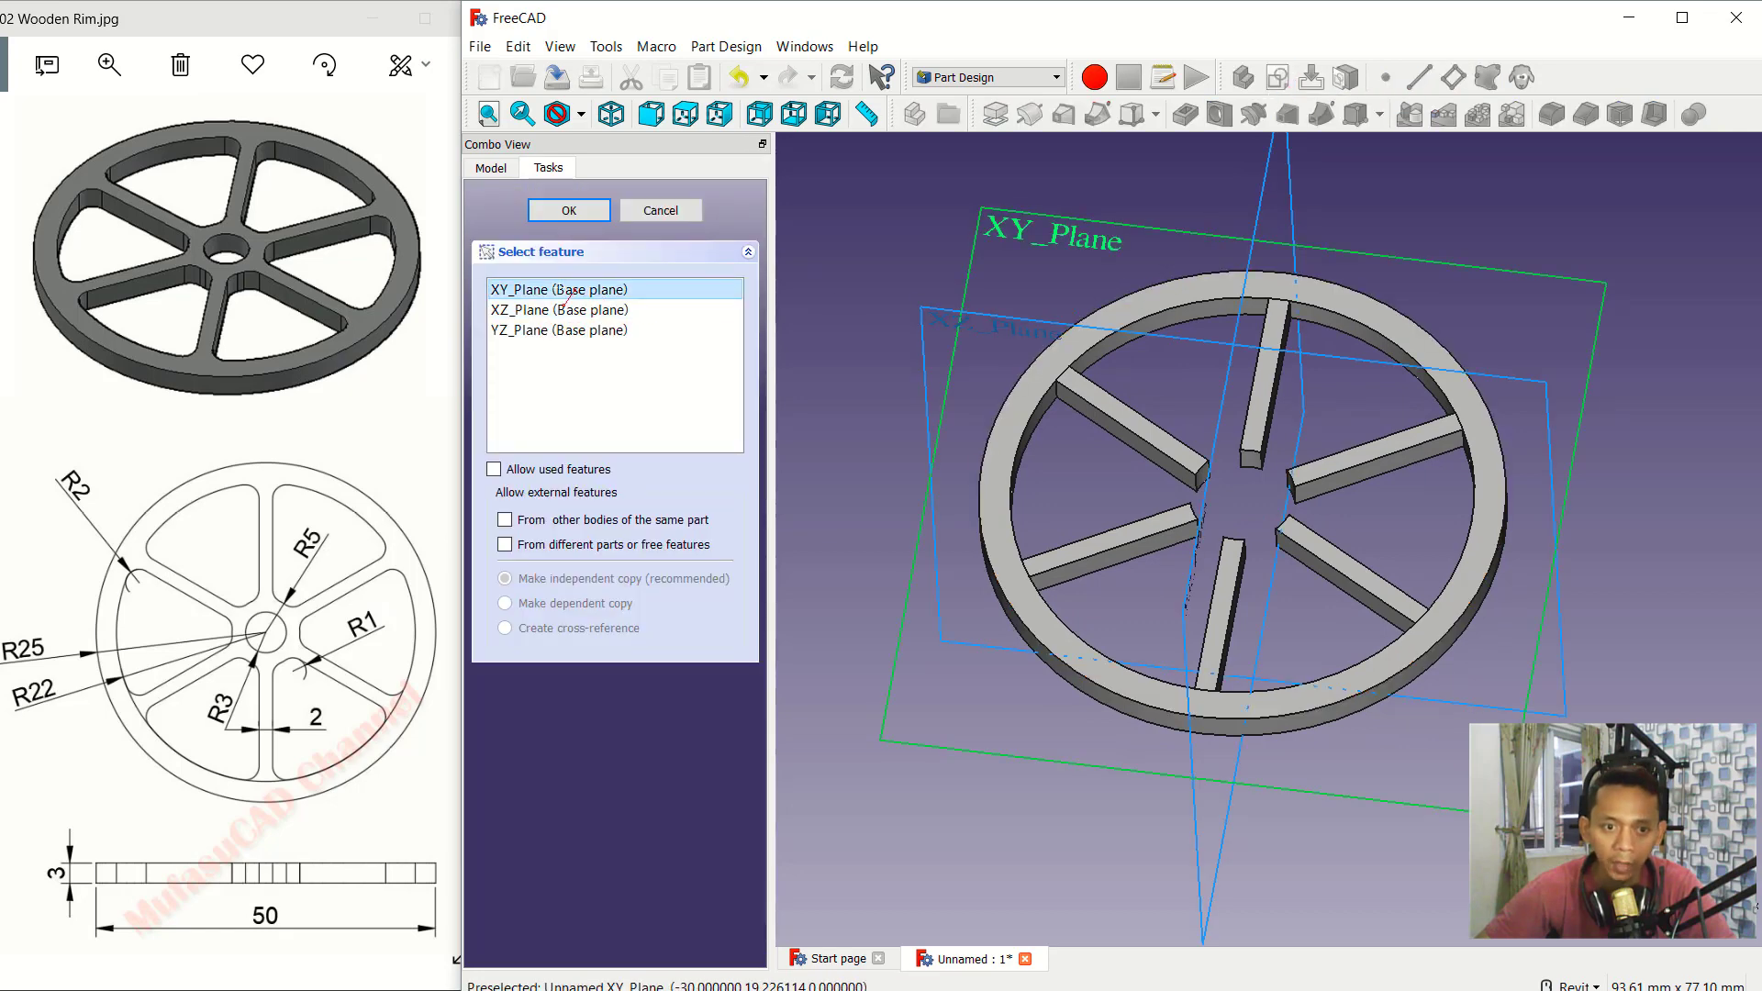
{"action": "left_click", "coordinate": [569, 211]}
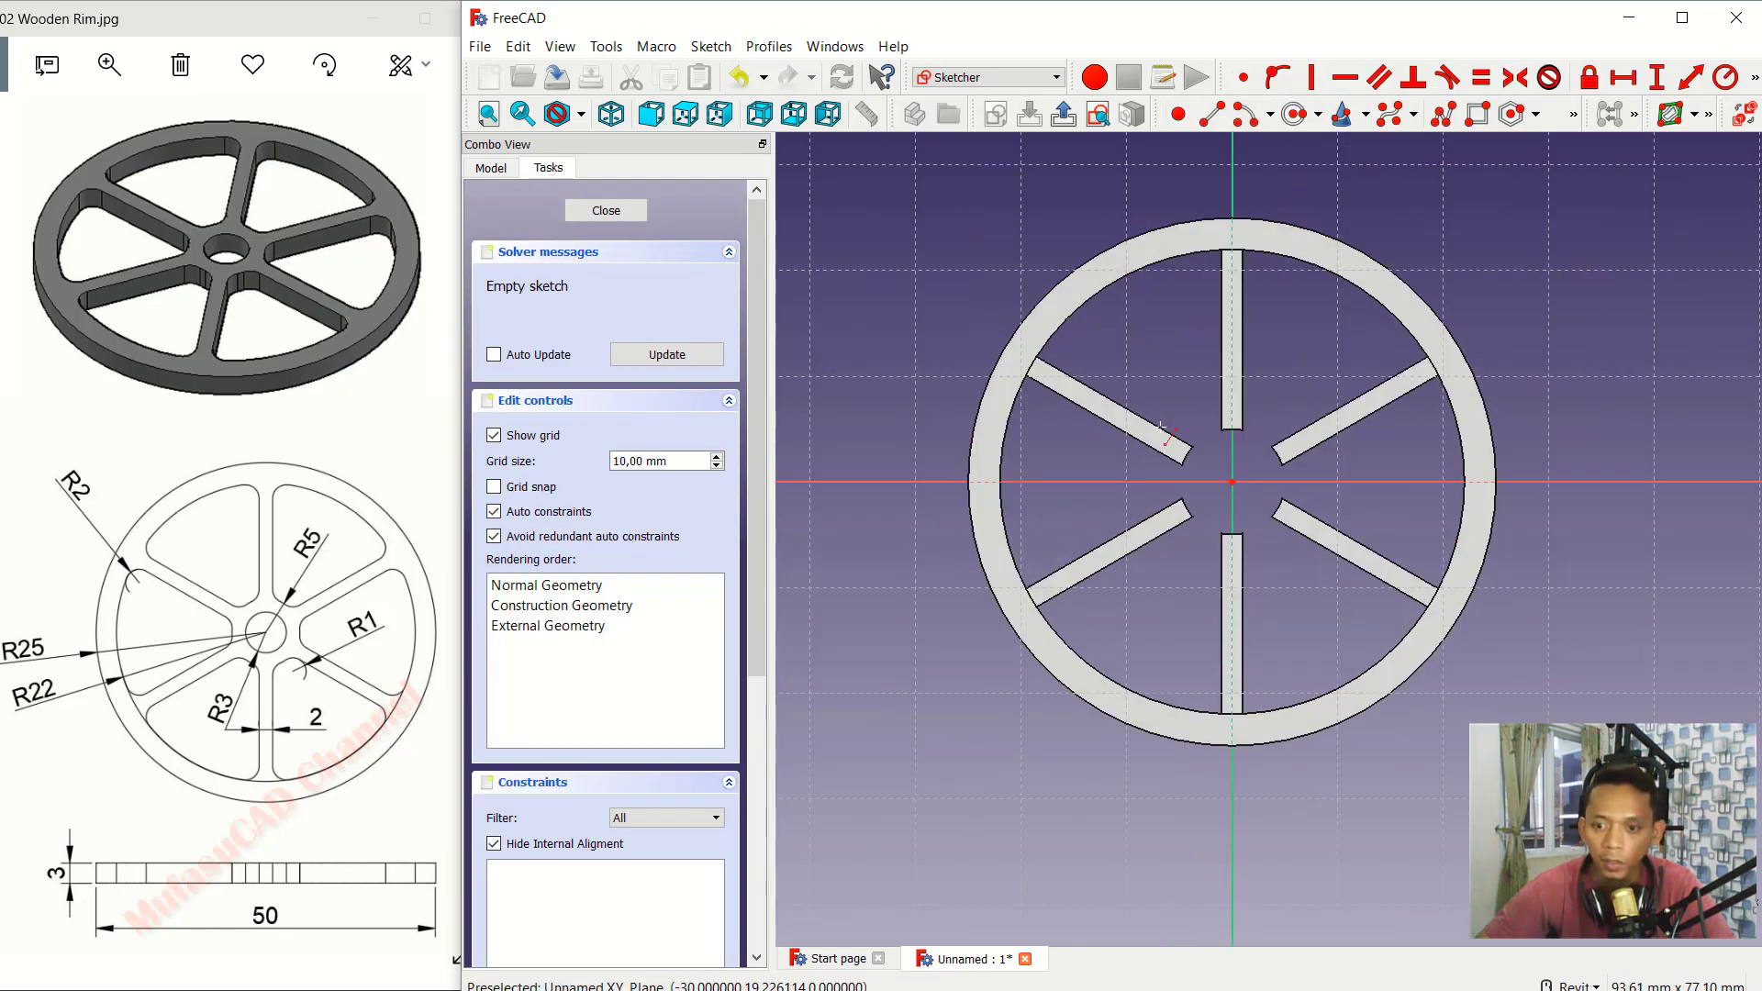
{"action": "scroll", "coordinate": [1226, 460], "scroll_direction": "up", "scroll_amount": 5}
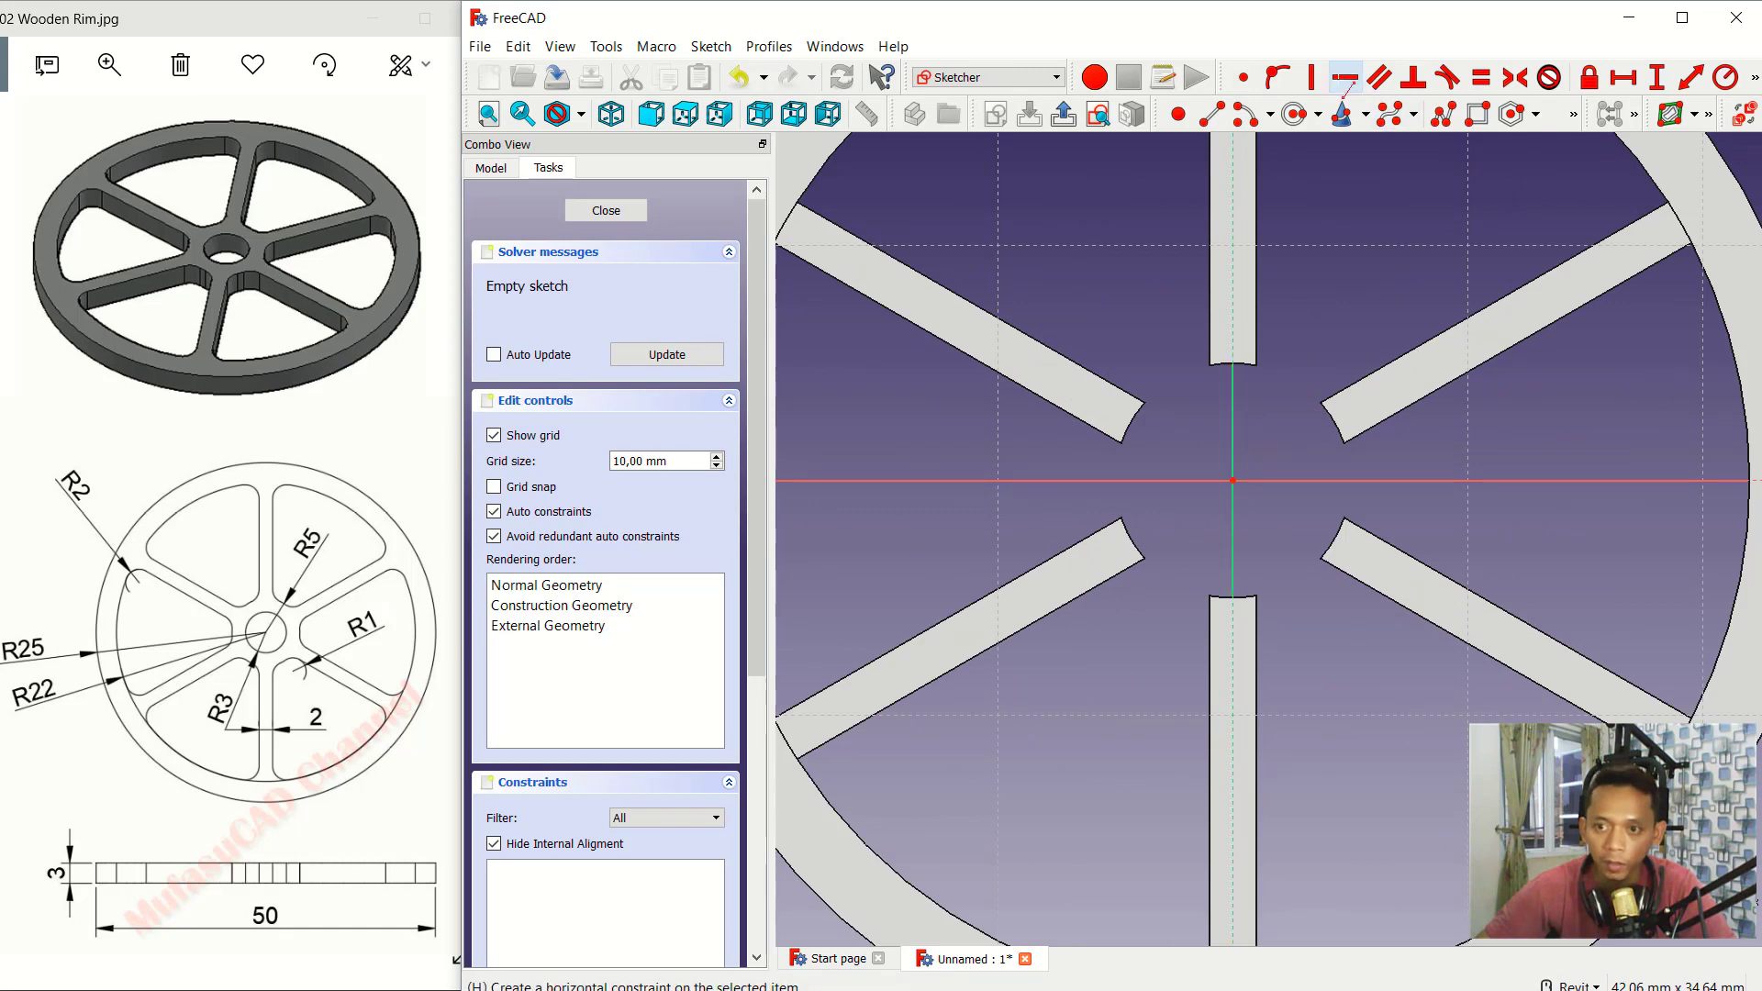
{"action": "left_click", "coordinate": [1294, 113]}
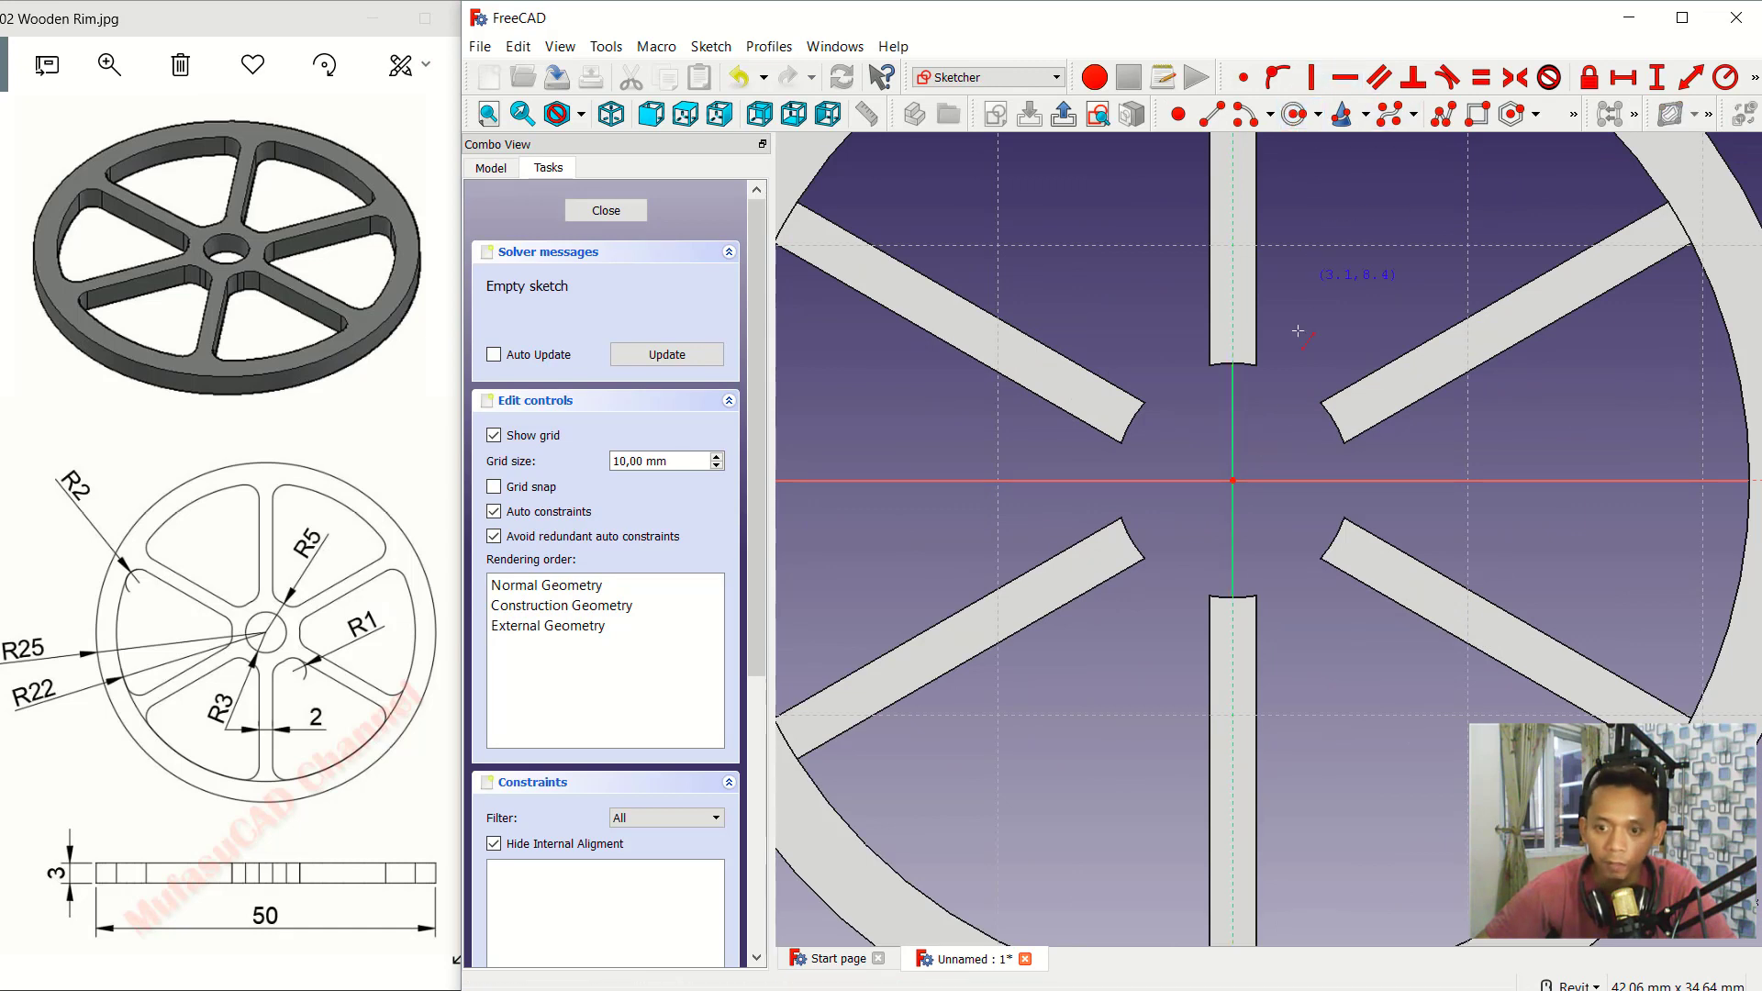
{"action": "left_click", "coordinate": [1233, 479]}
{"action": "left_click", "coordinate": [1329, 479]}
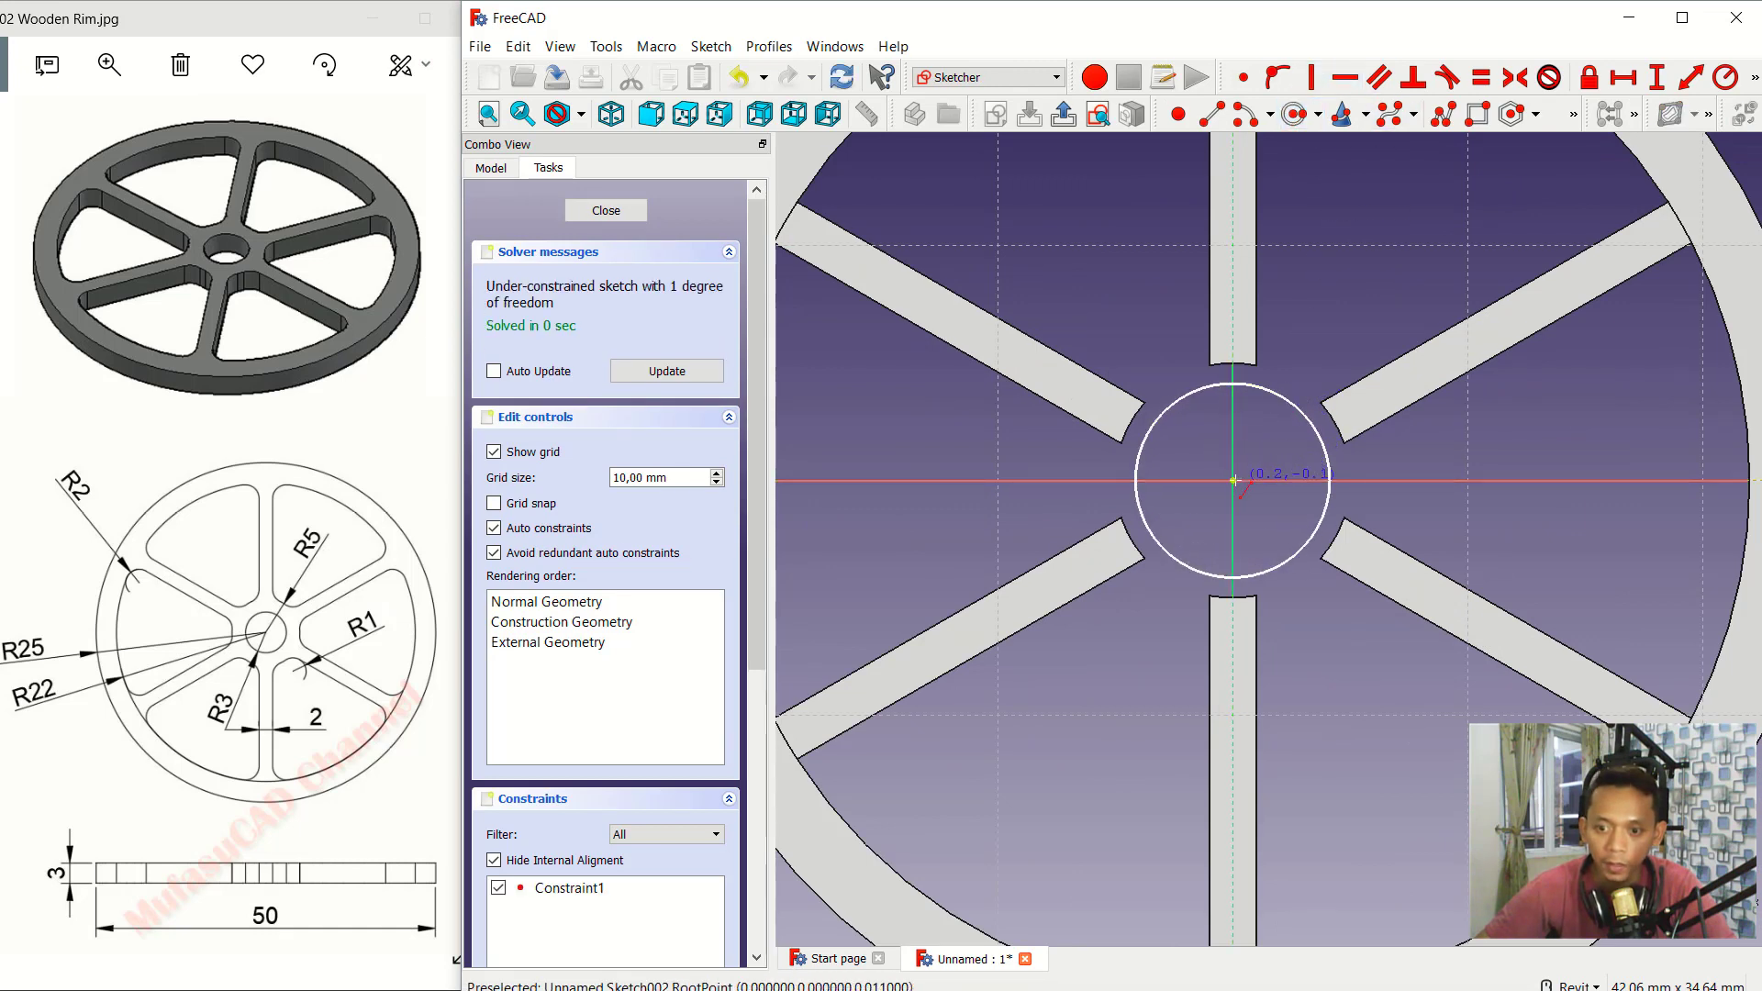
{"action": "left_click", "coordinate": [1232, 479]}
{"action": "left_click", "coordinate": [1289, 479]}
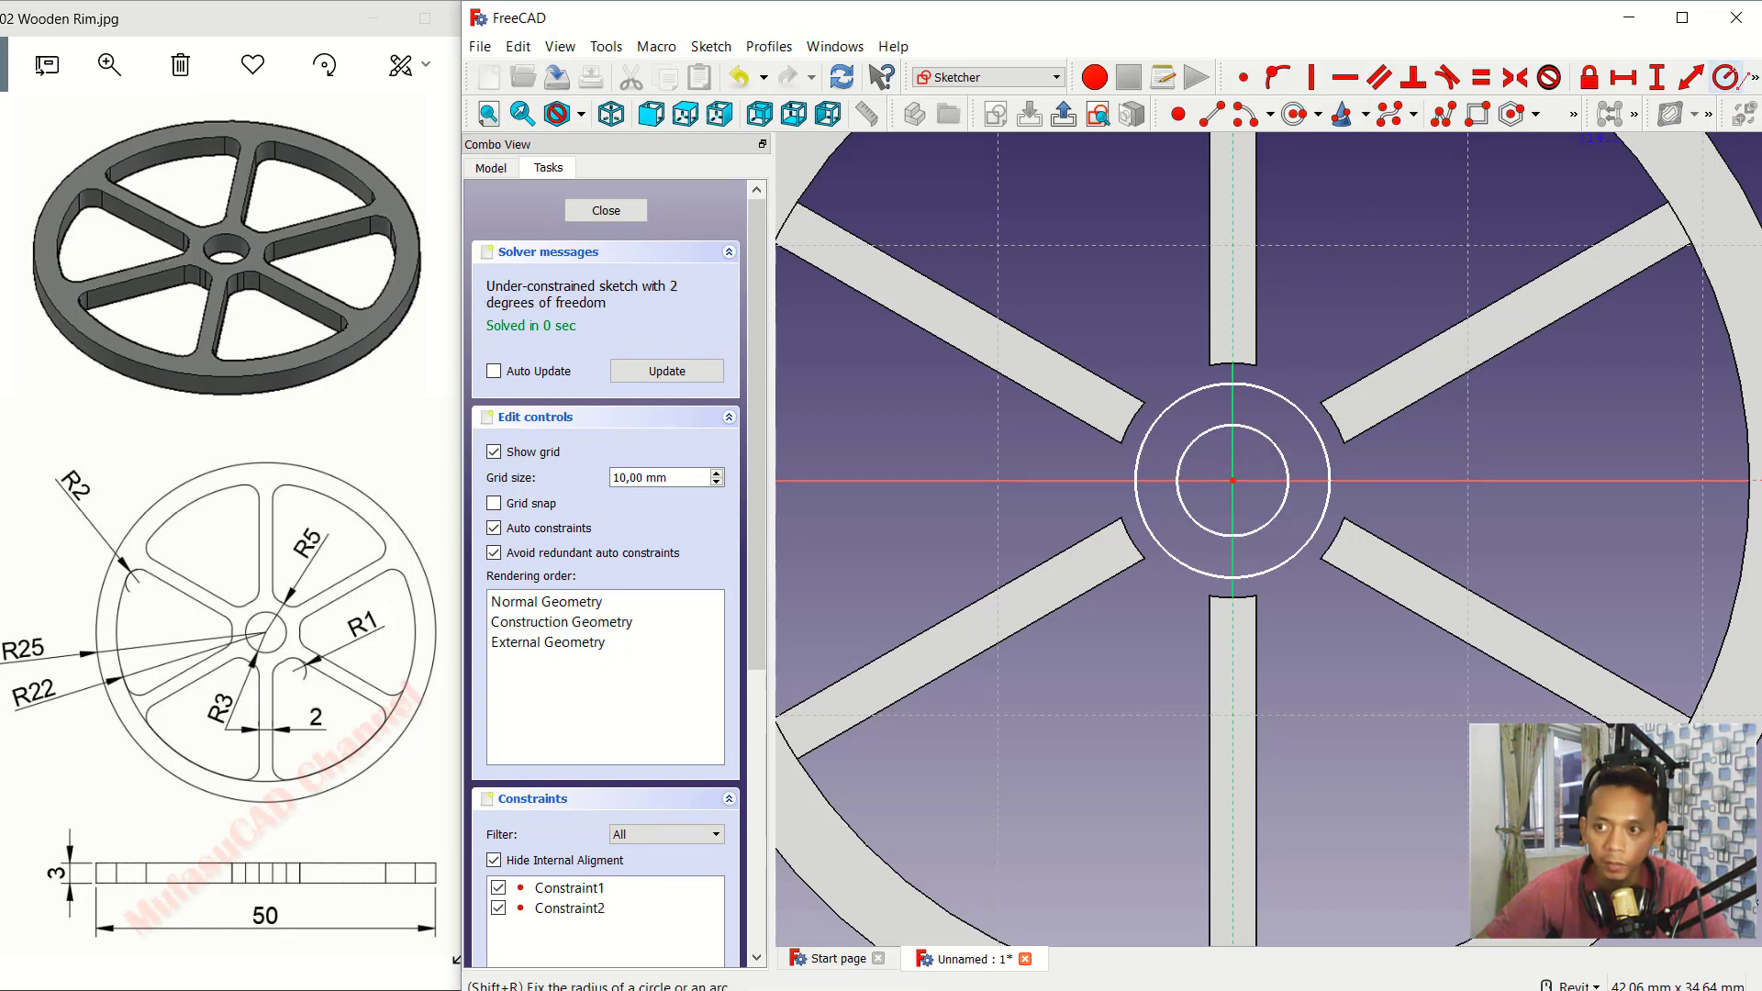
Step: Constrain the hub circles to 5 mm and 3 mm radius and close the sketch
{"action": "left_click", "coordinate": [1725, 77]}
{"action": "left_click", "coordinate": [1278, 394]}
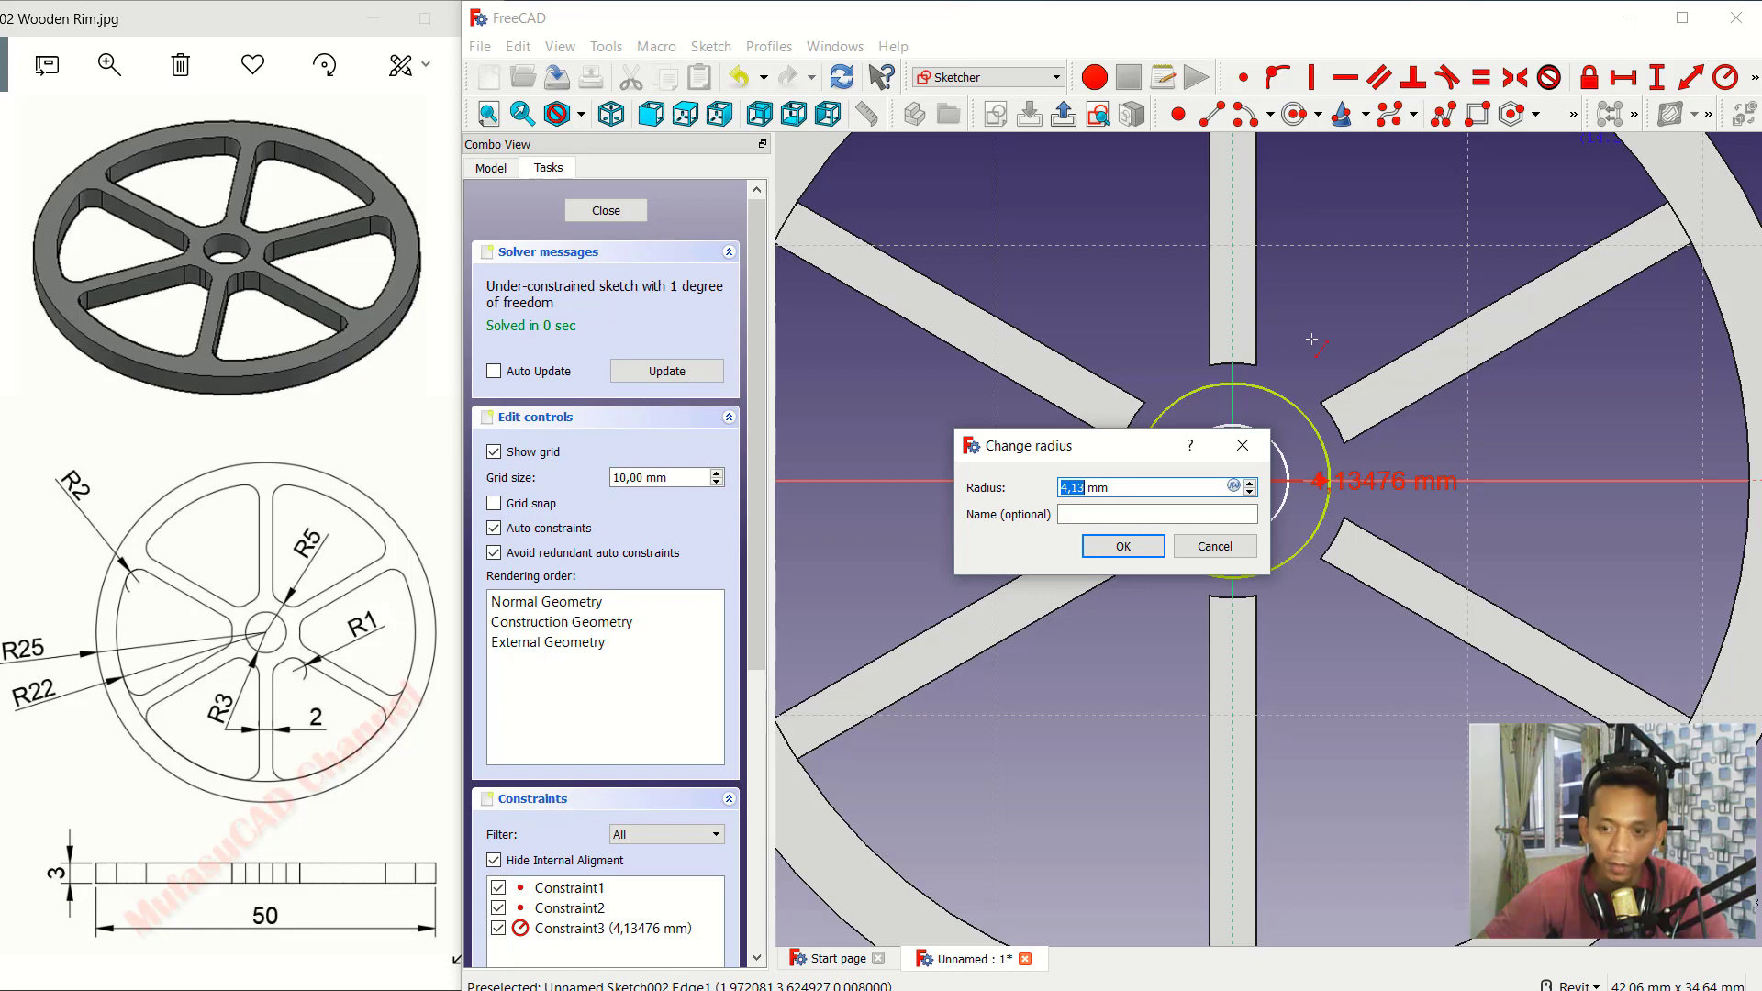
{"action": "key", "text": "Return"}
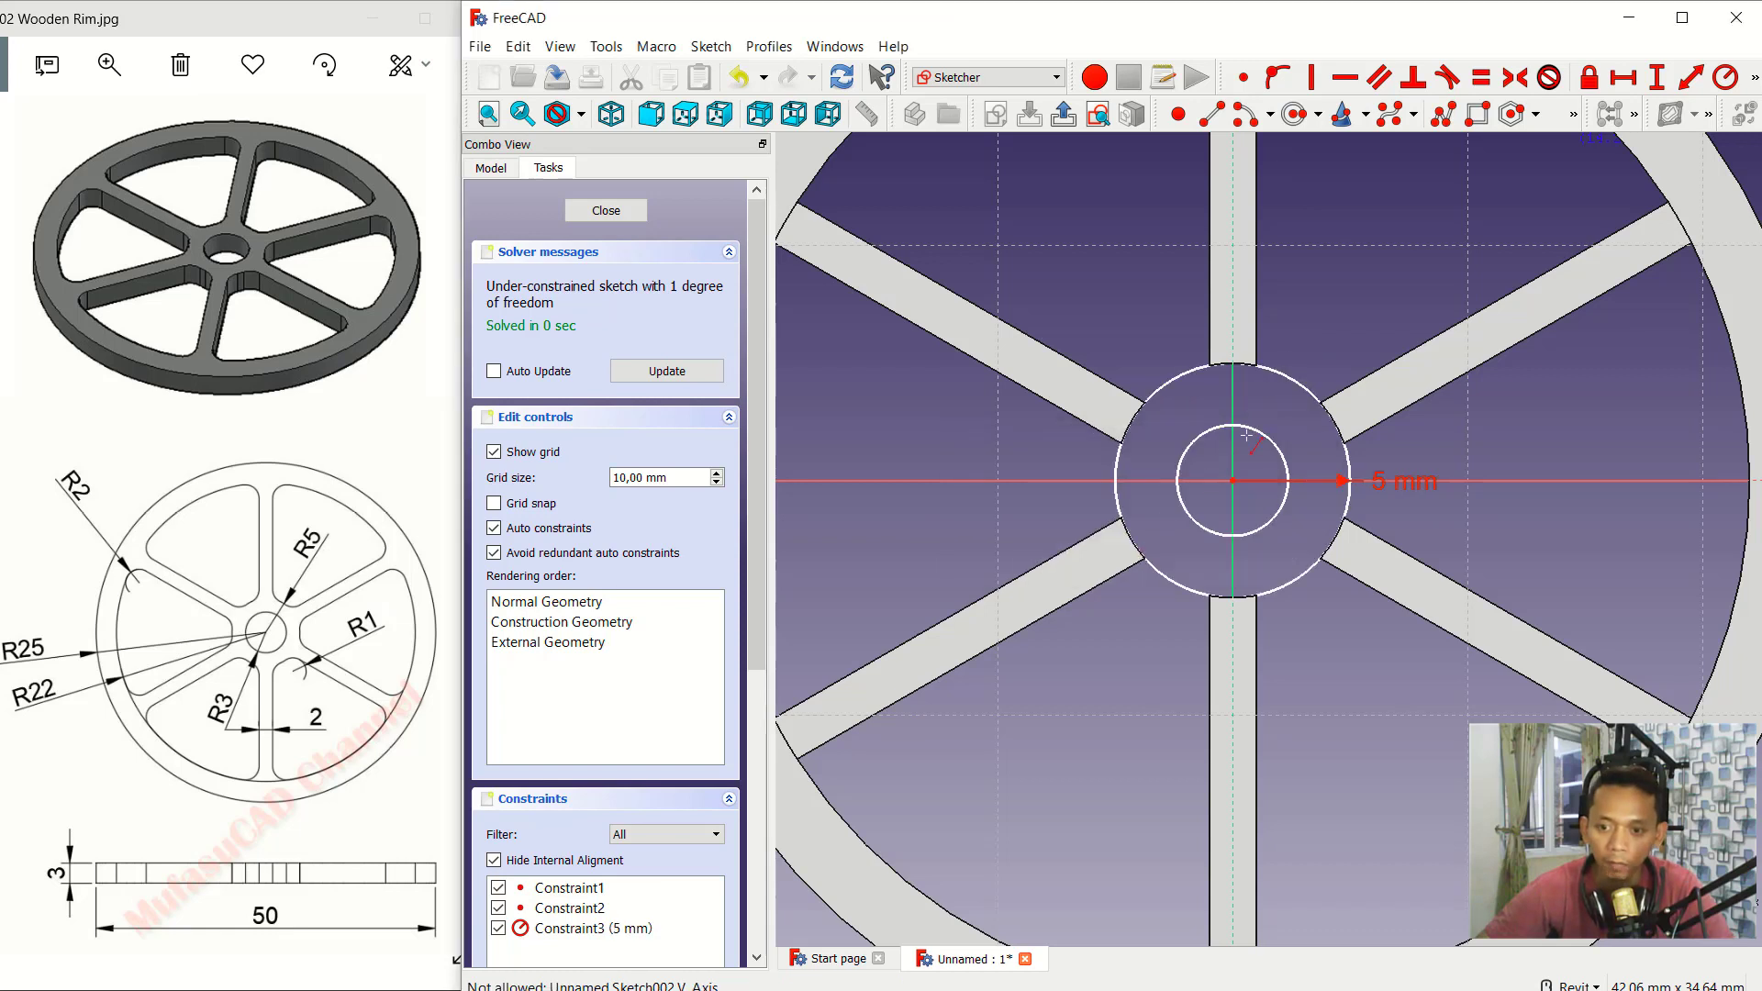
{"action": "left_click", "coordinate": [1252, 433]}
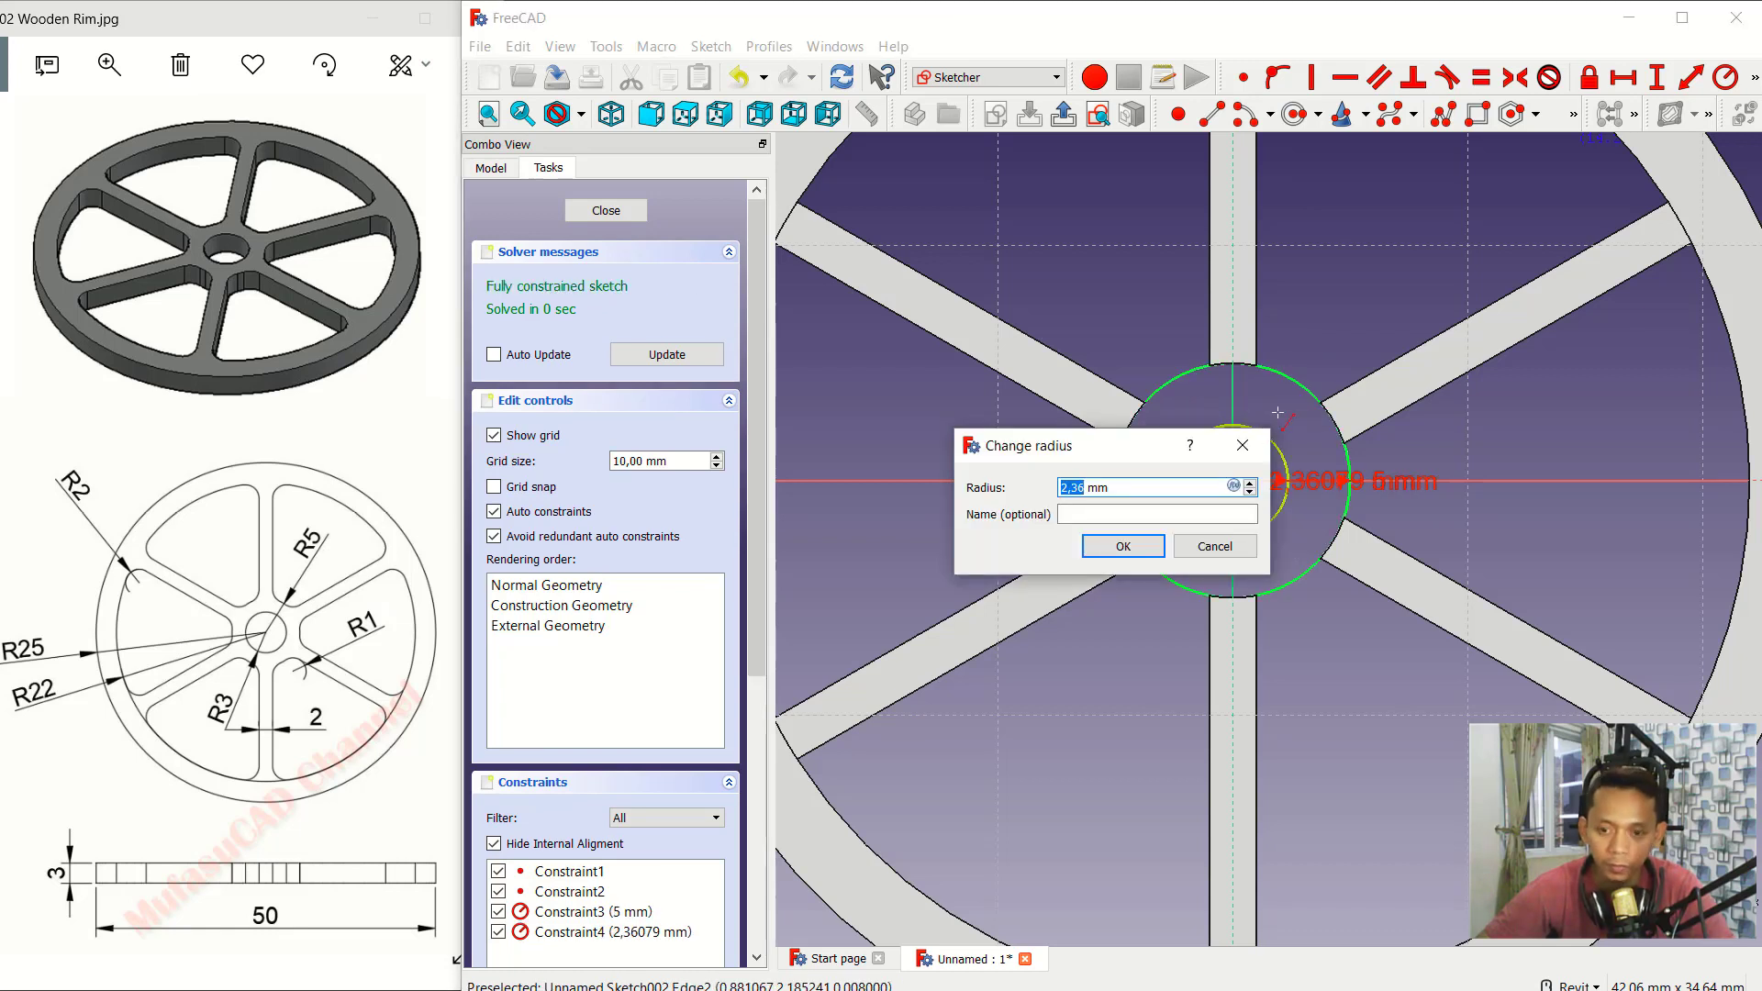
{"action": "type", "text": "3"}
{"action": "key", "text": "Return"}
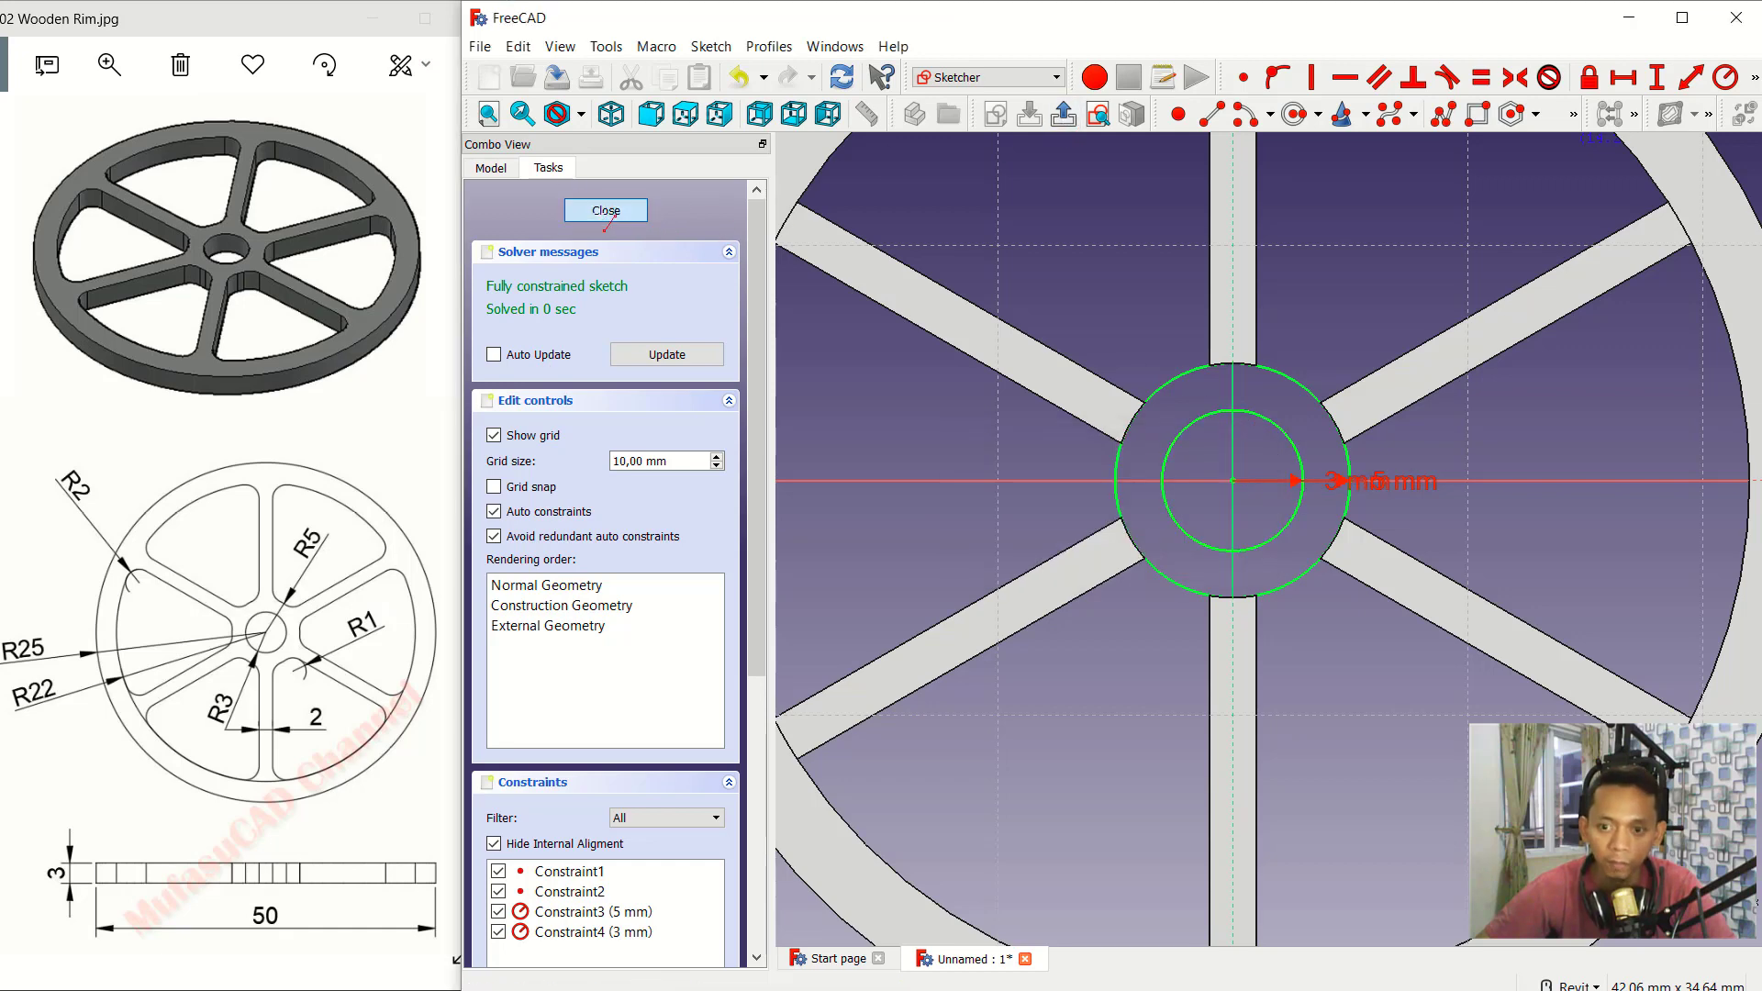
{"action": "left_click", "coordinate": [605, 220]}
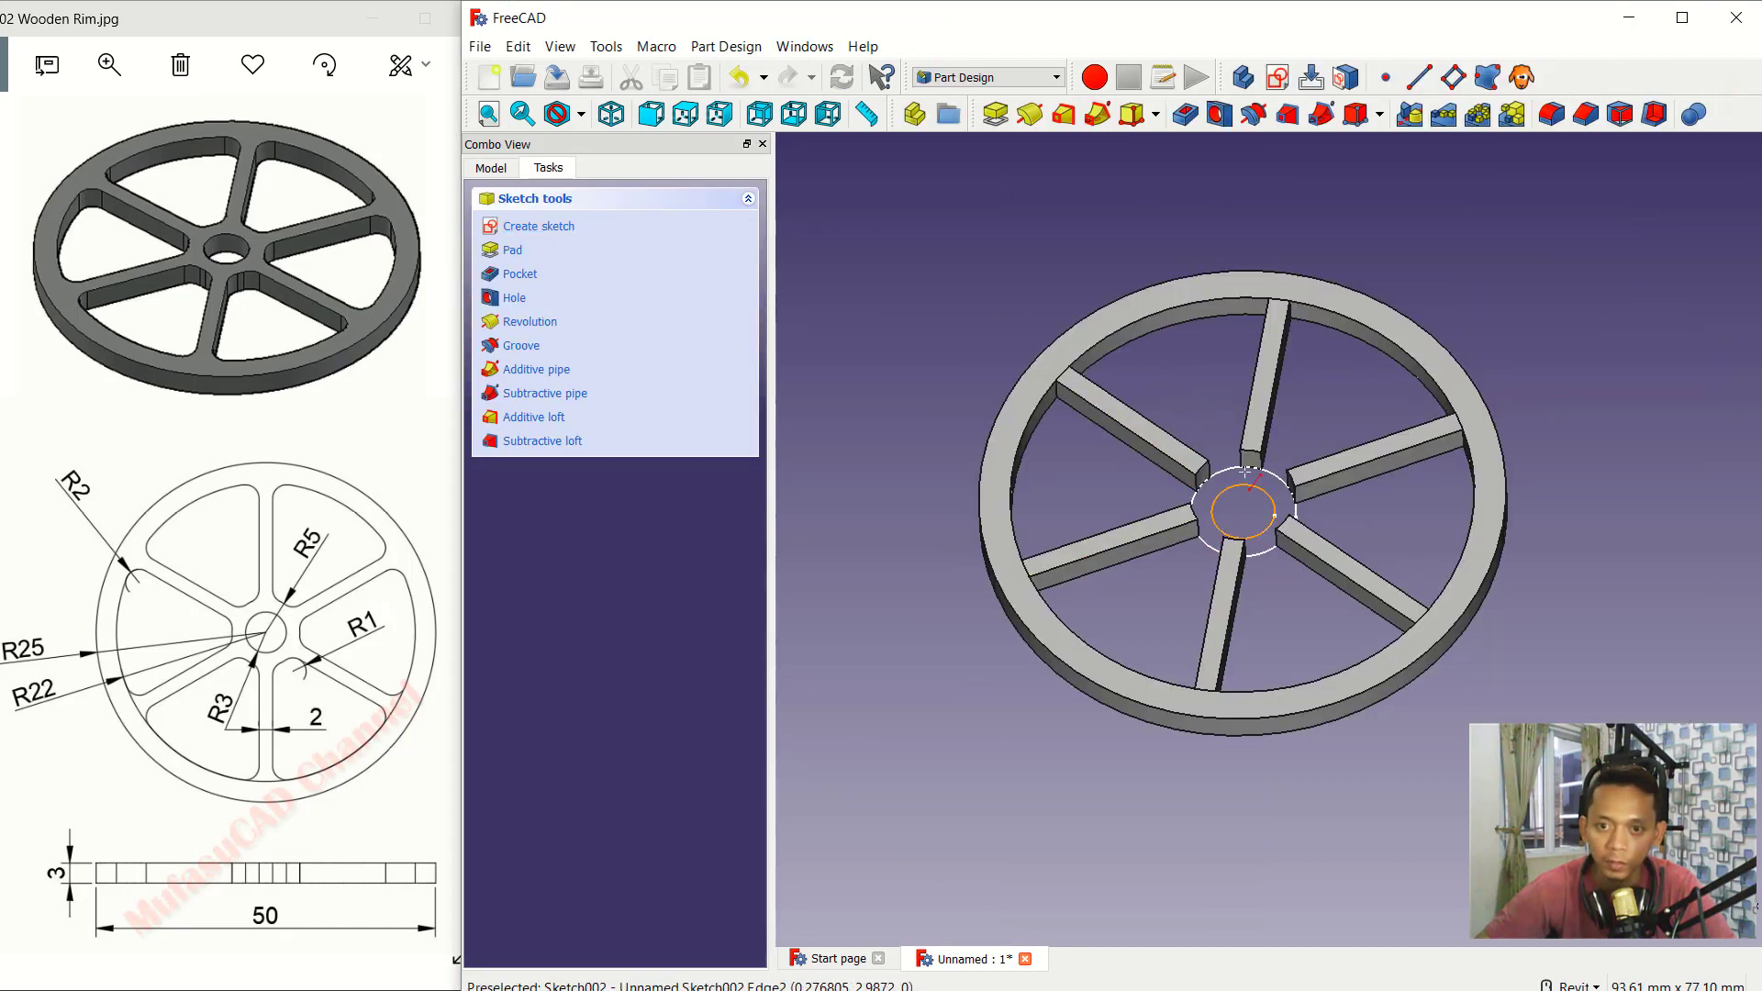
Step: Pad the hub sketch 3 mm thick as Pad002
{"action": "left_click", "coordinate": [996, 114]}
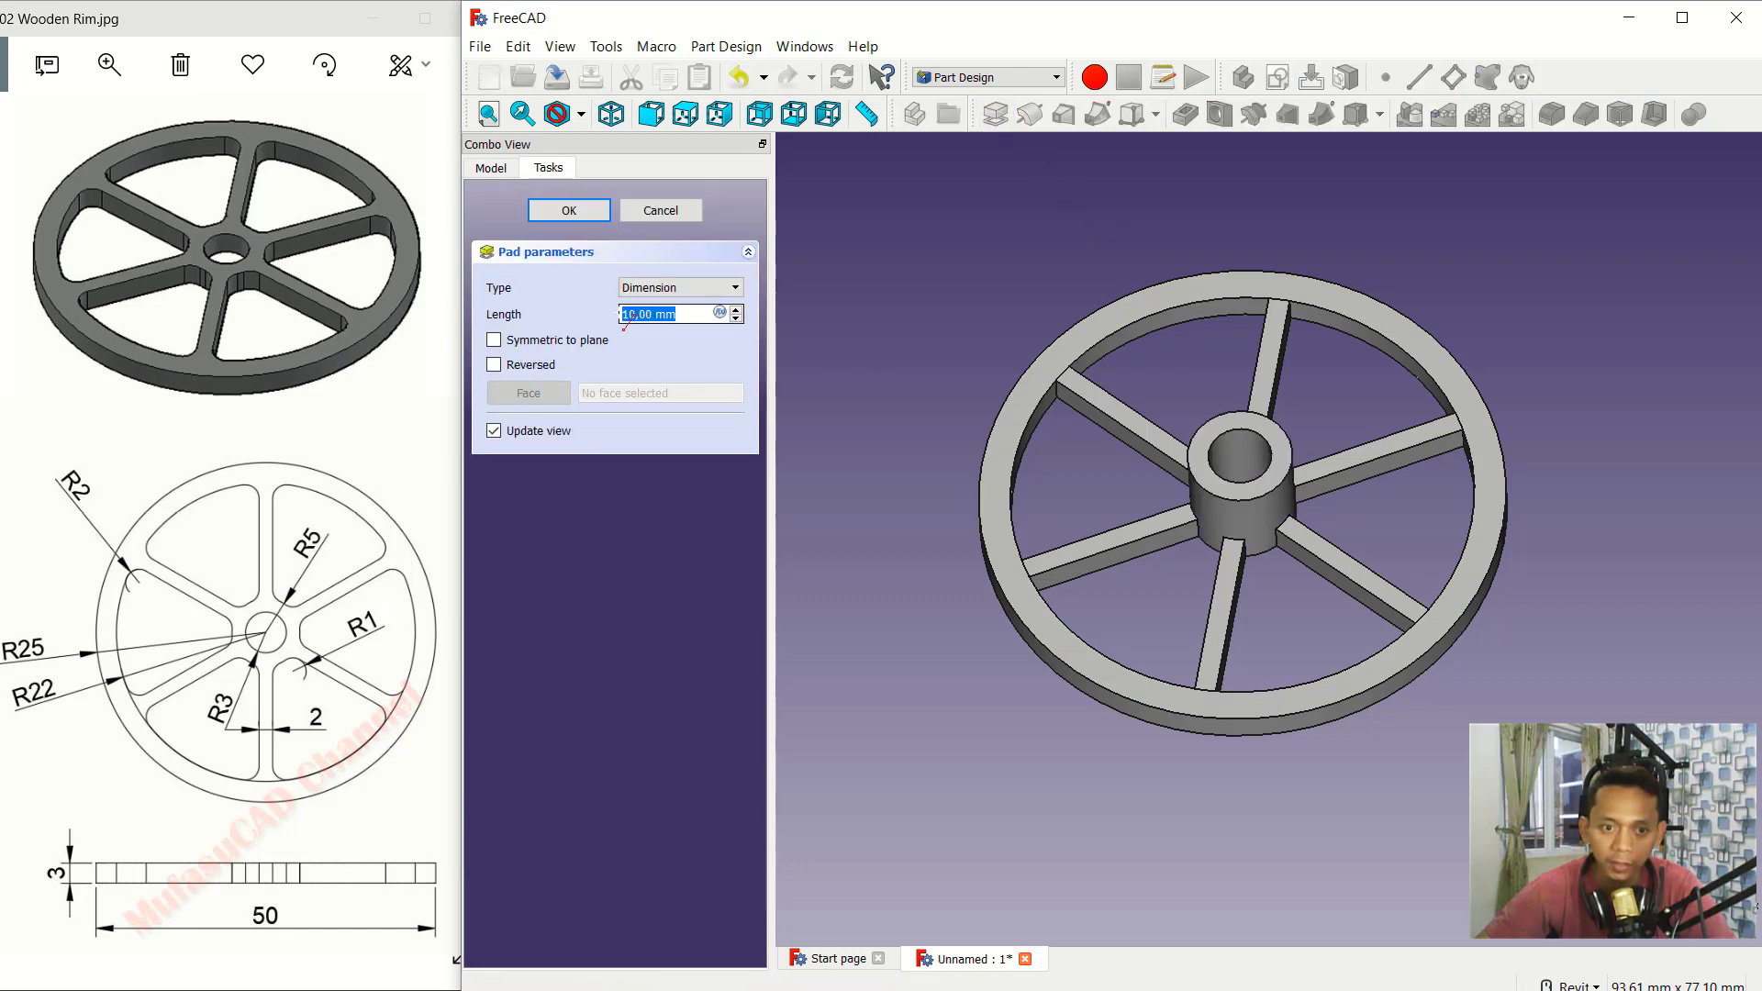
{"action": "type", "text": "3"}
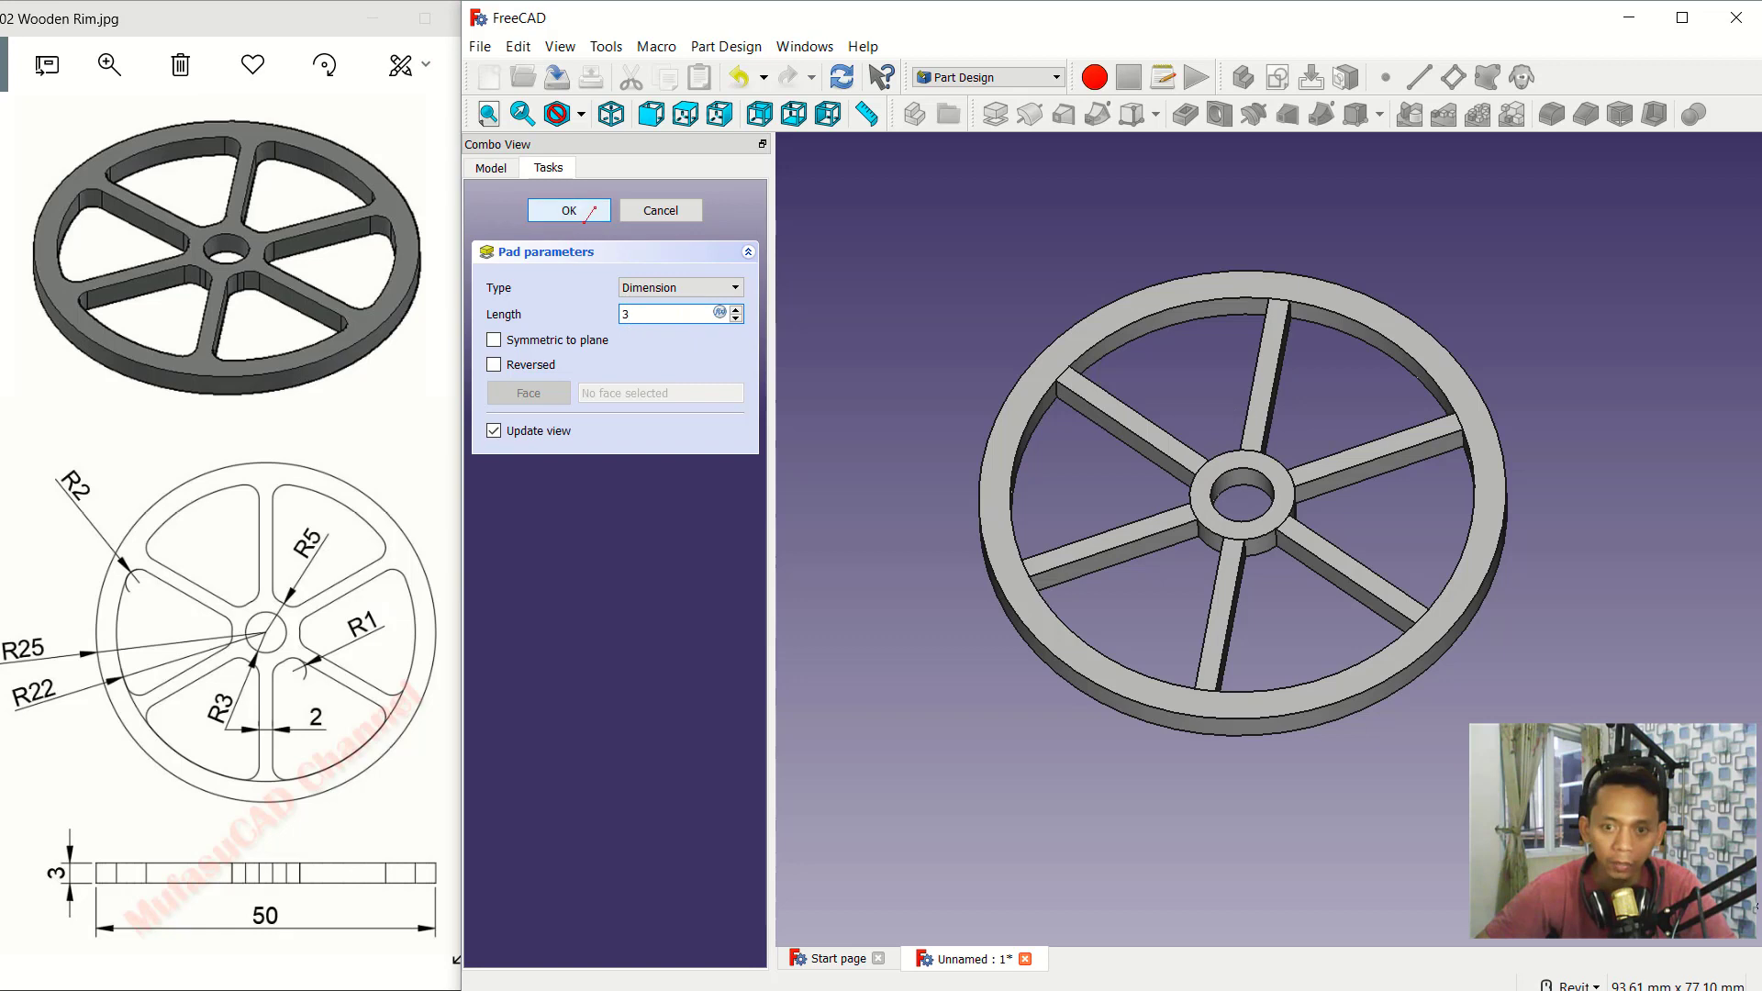
{"action": "left_click", "coordinate": [580, 208]}
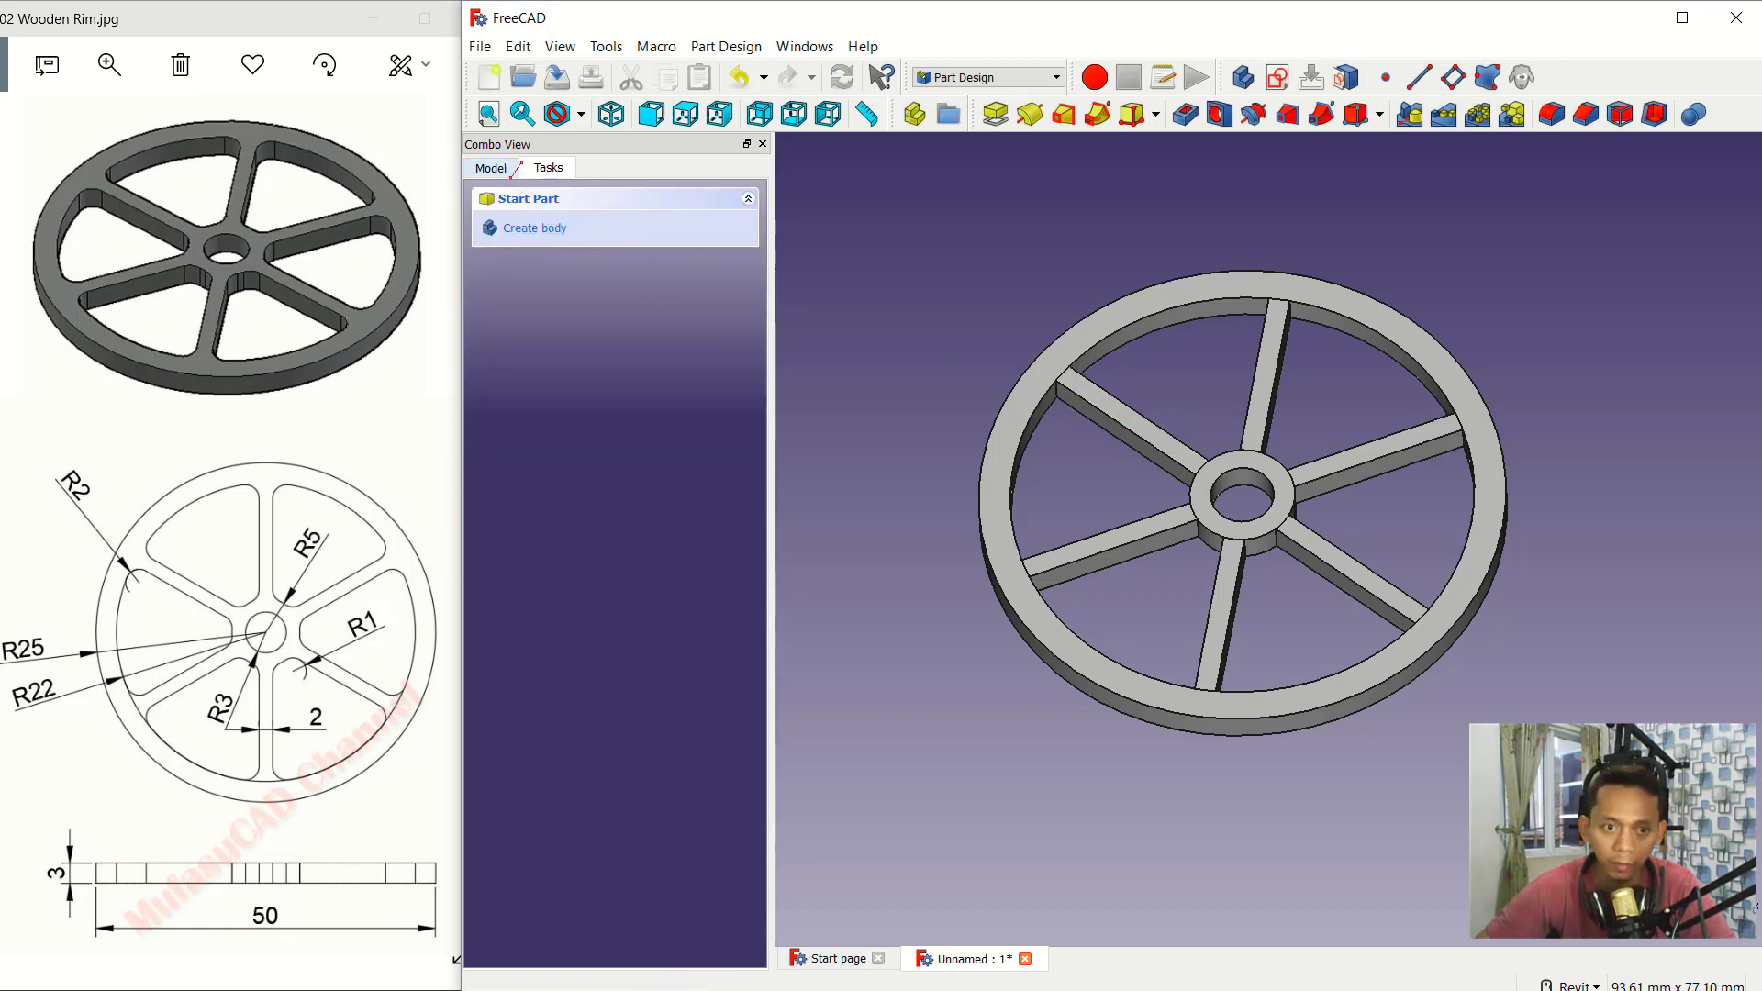
Step: Set Pad002's Refine property to true in the Model tree
{"action": "left_click", "coordinate": [500, 169]}
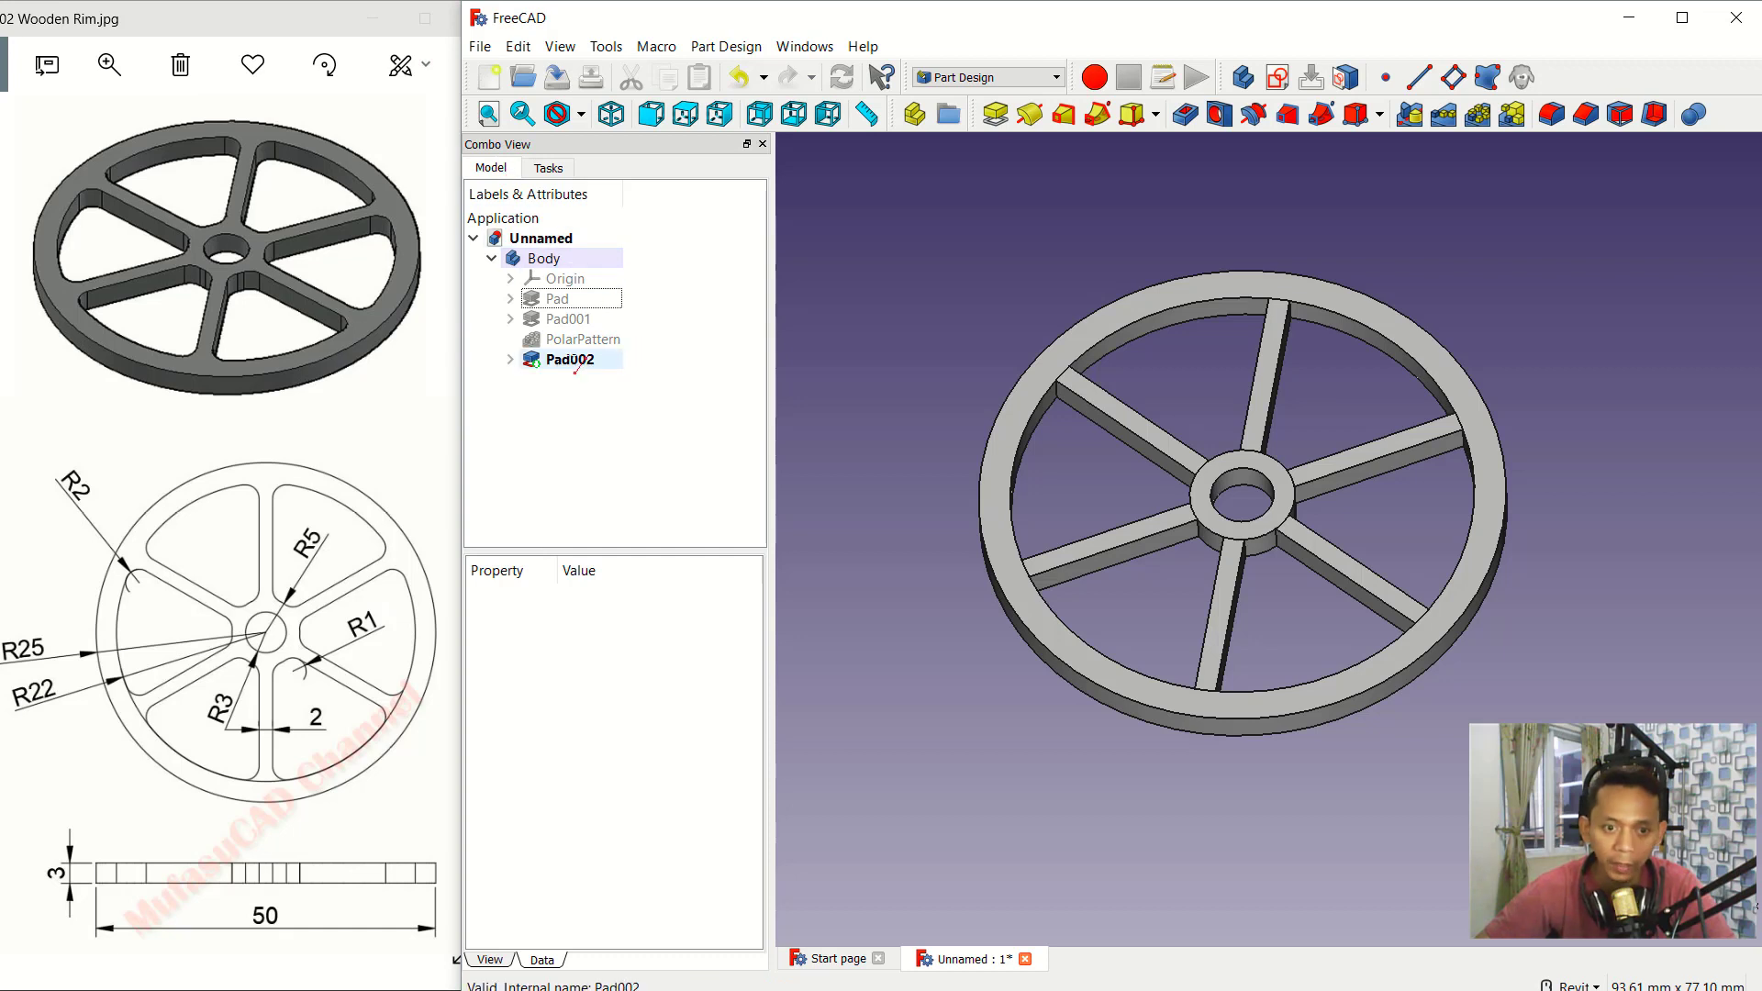
{"action": "left_click", "coordinate": [574, 360]}
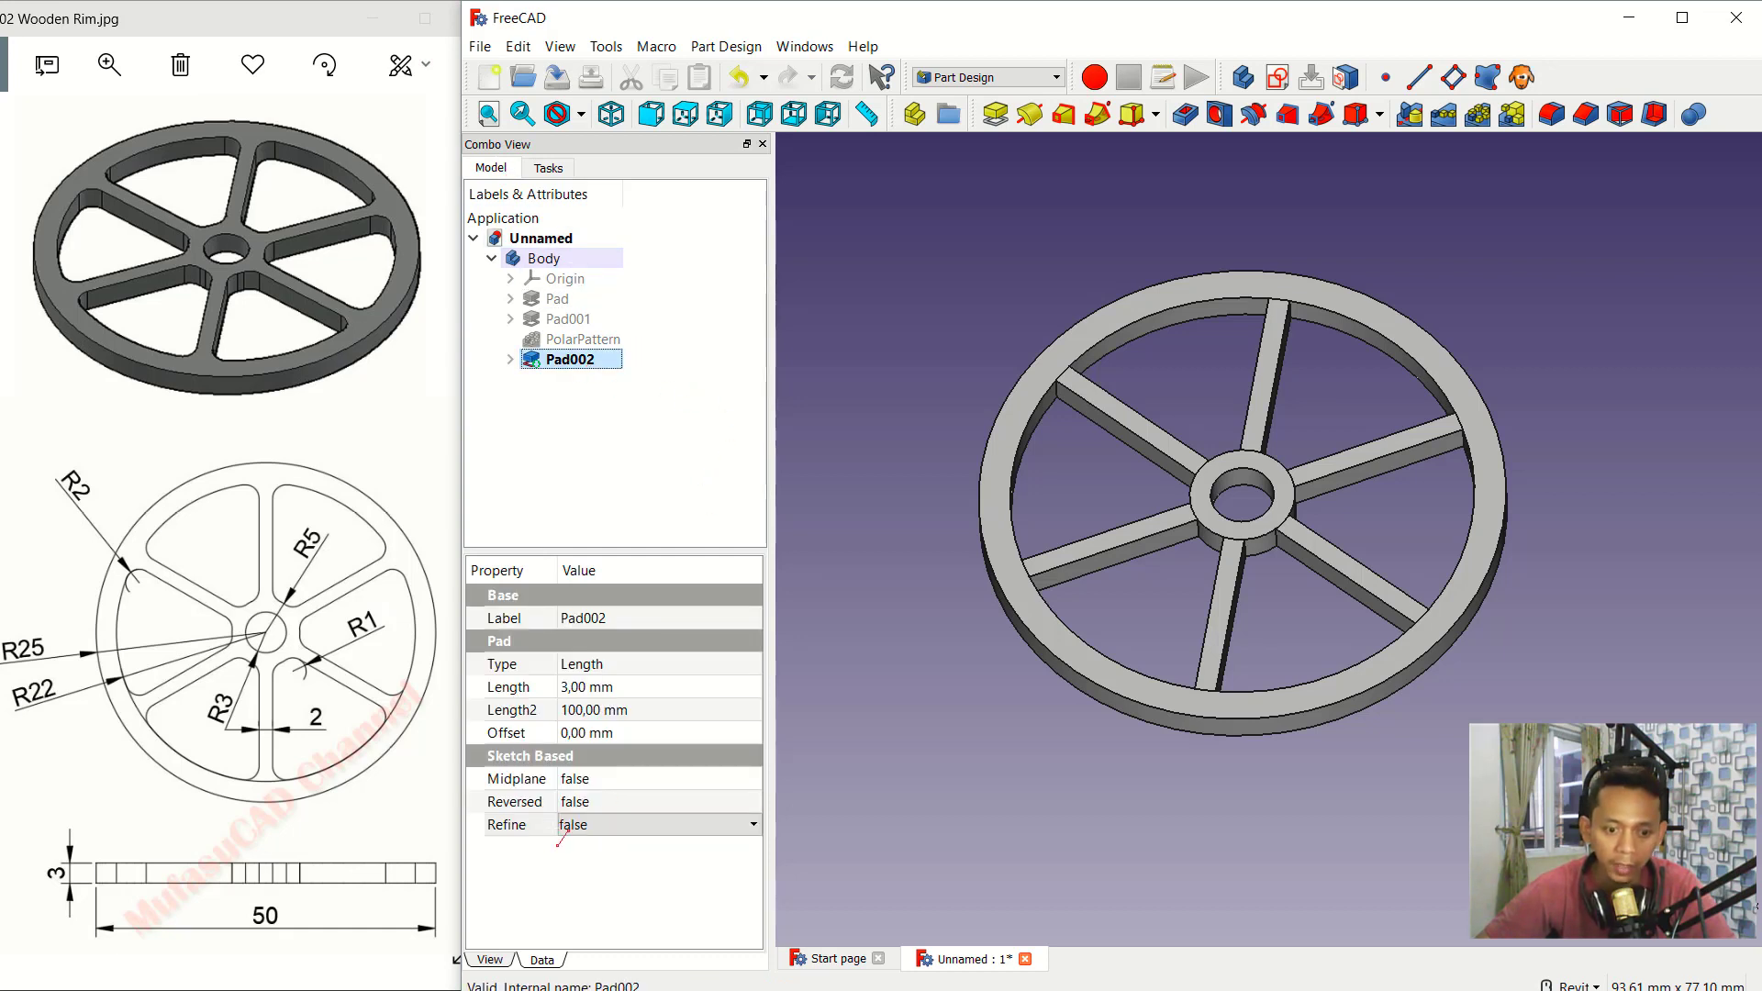
{"action": "left_click", "coordinate": [573, 824]}
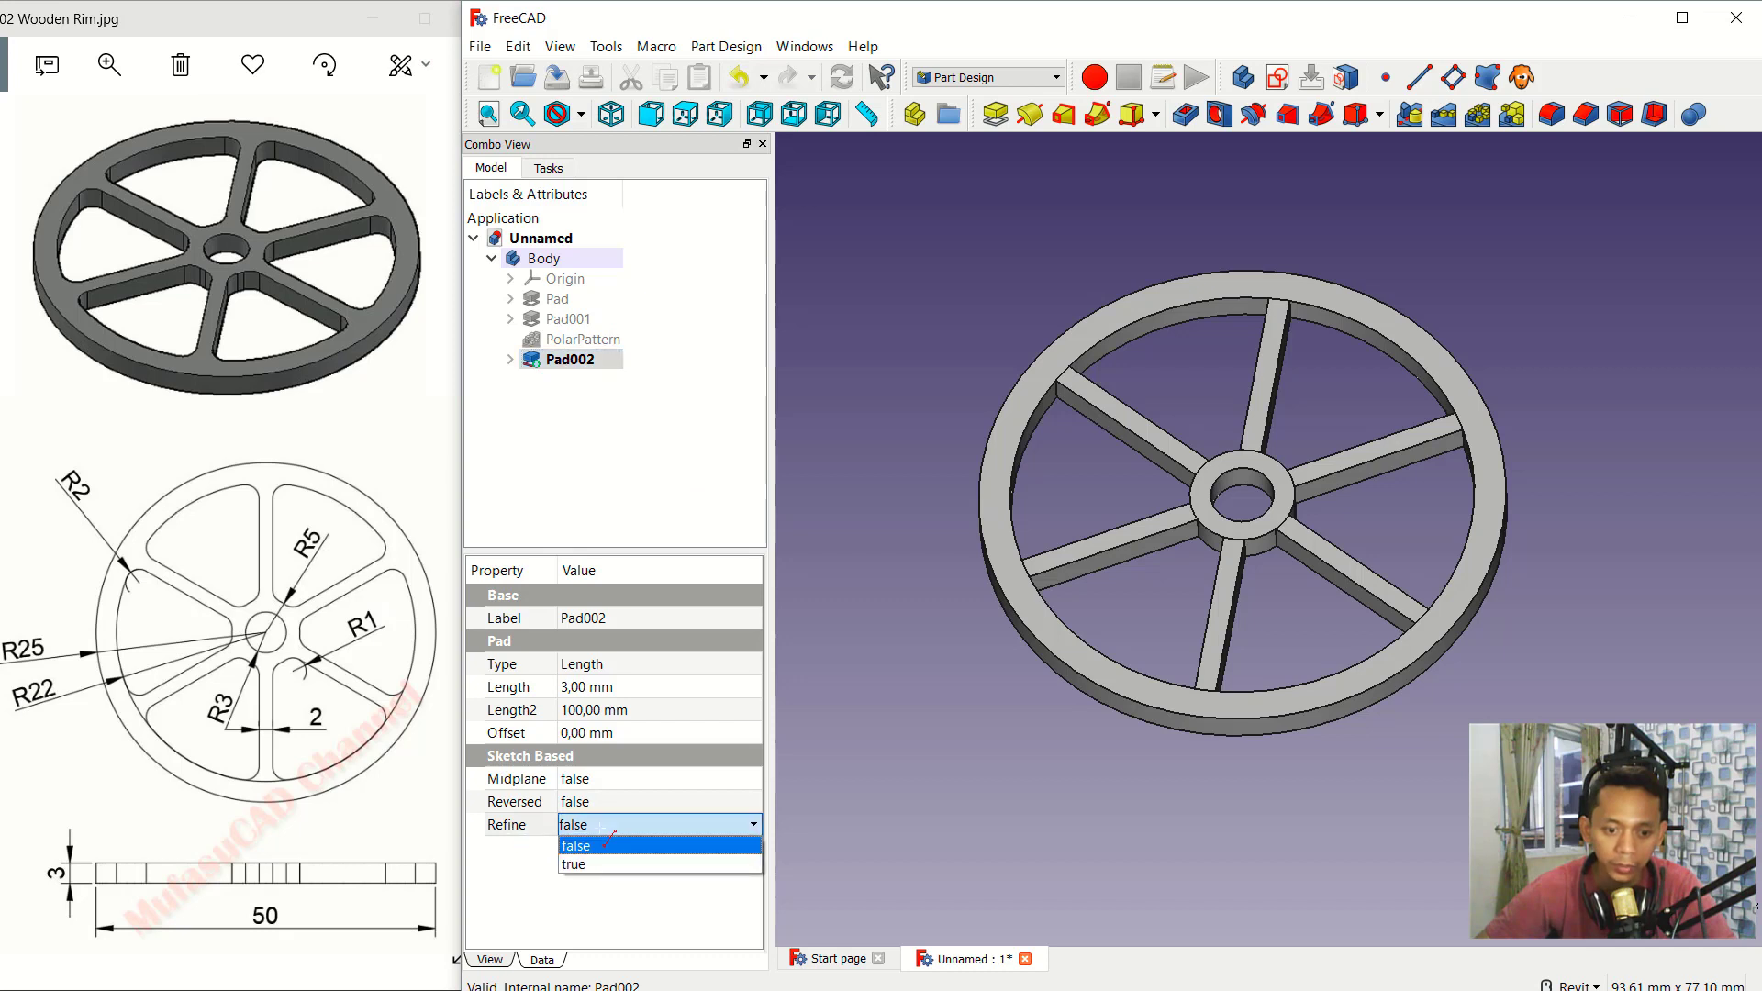
{"action": "left_click", "coordinate": [580, 864]}
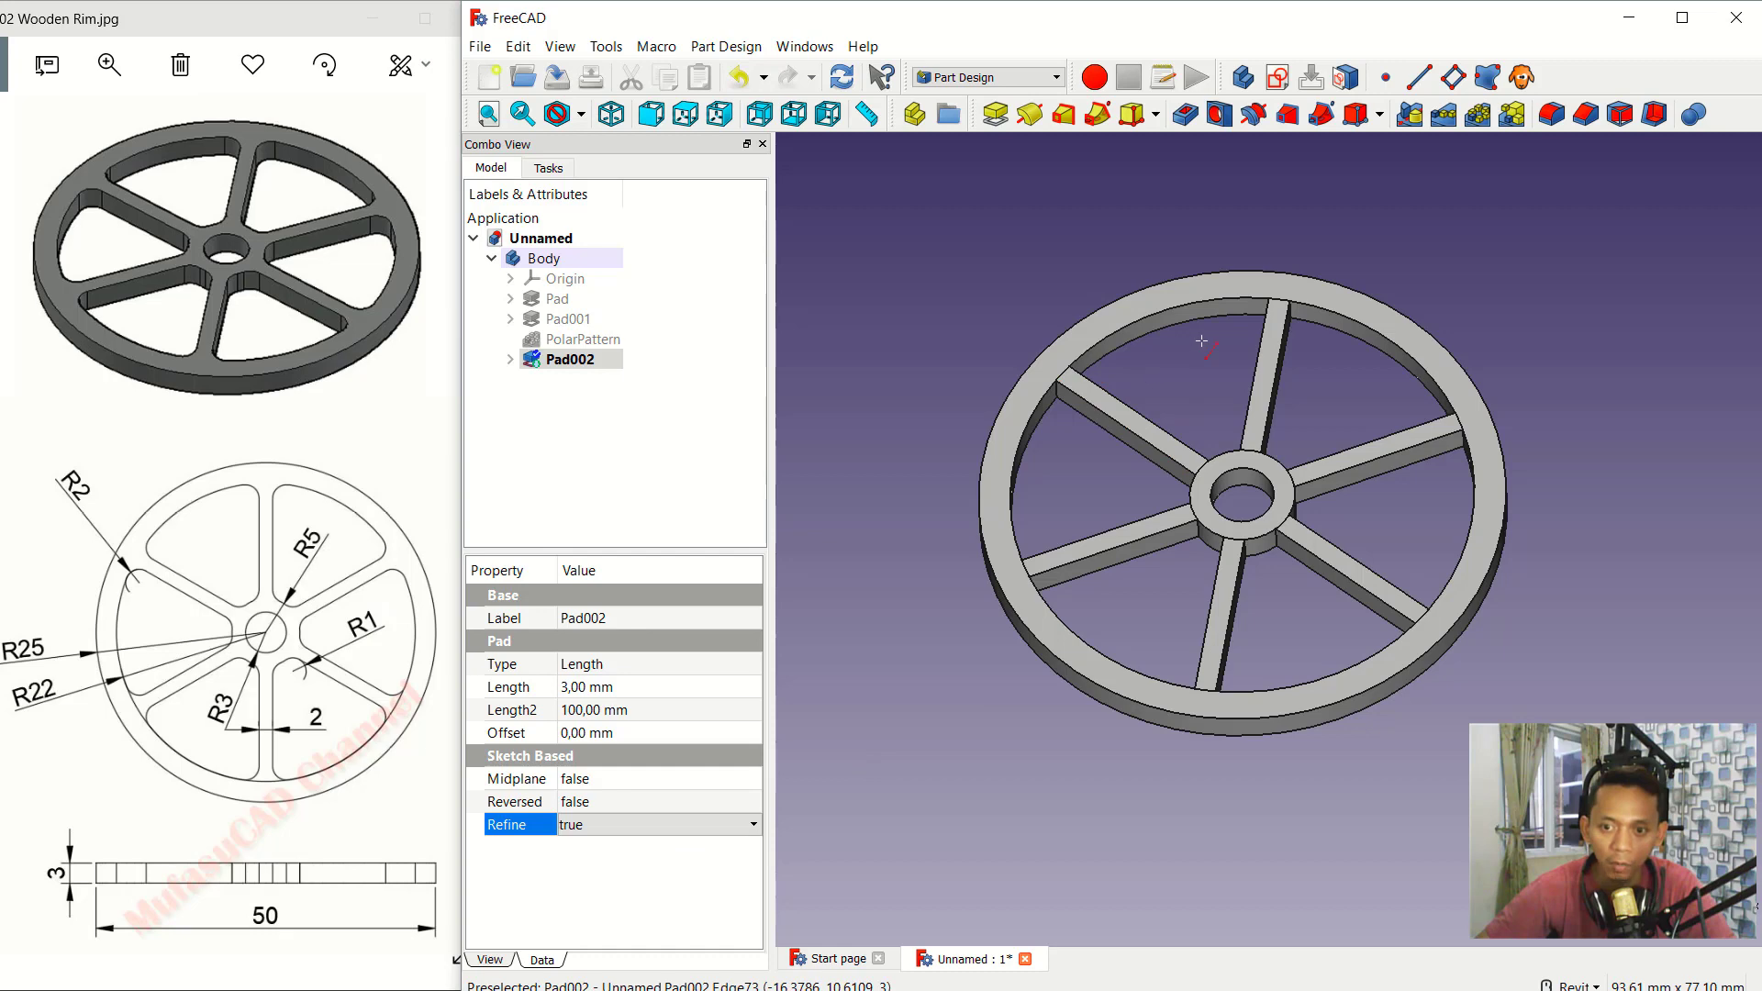
{"action": "left_click", "coordinate": [974, 360]}
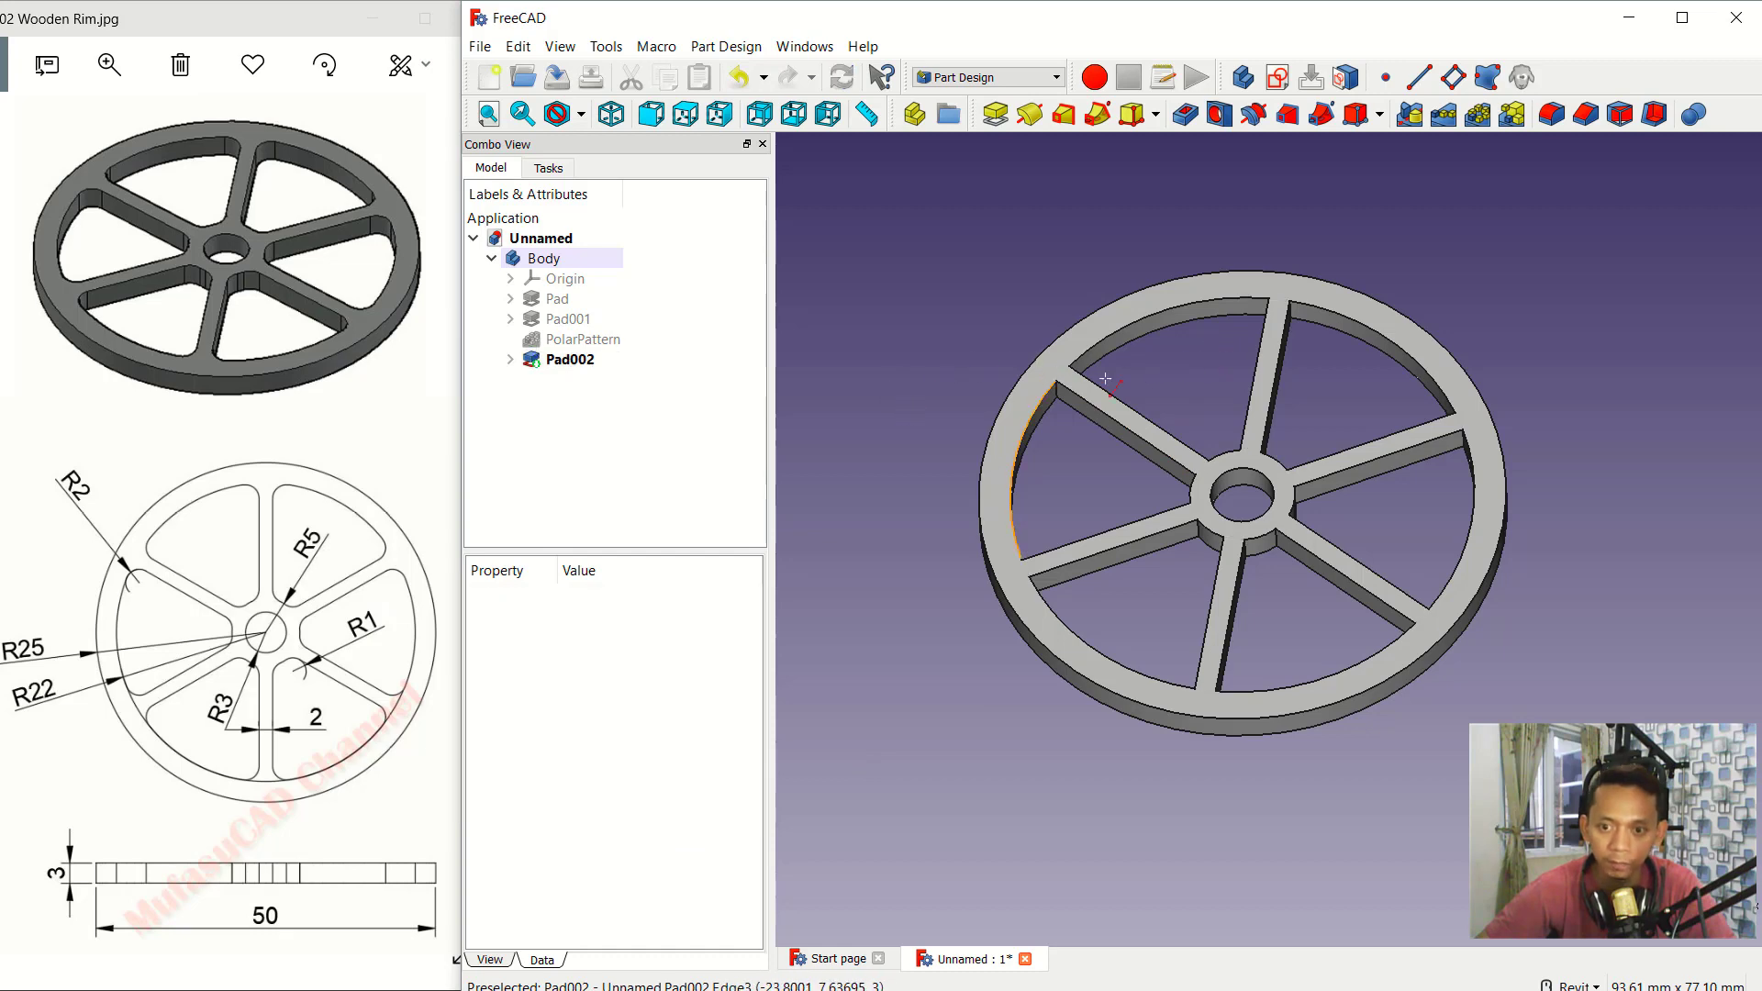
Step: Select the first spoke-to-rim corner edge for rounding
{"action": "scroll", "coordinate": [1270, 504], "scroll_direction": "down", "scroll_amount": 2}
{"action": "scroll", "coordinate": [1231, 401], "scroll_direction": "up", "scroll_amount": 1}
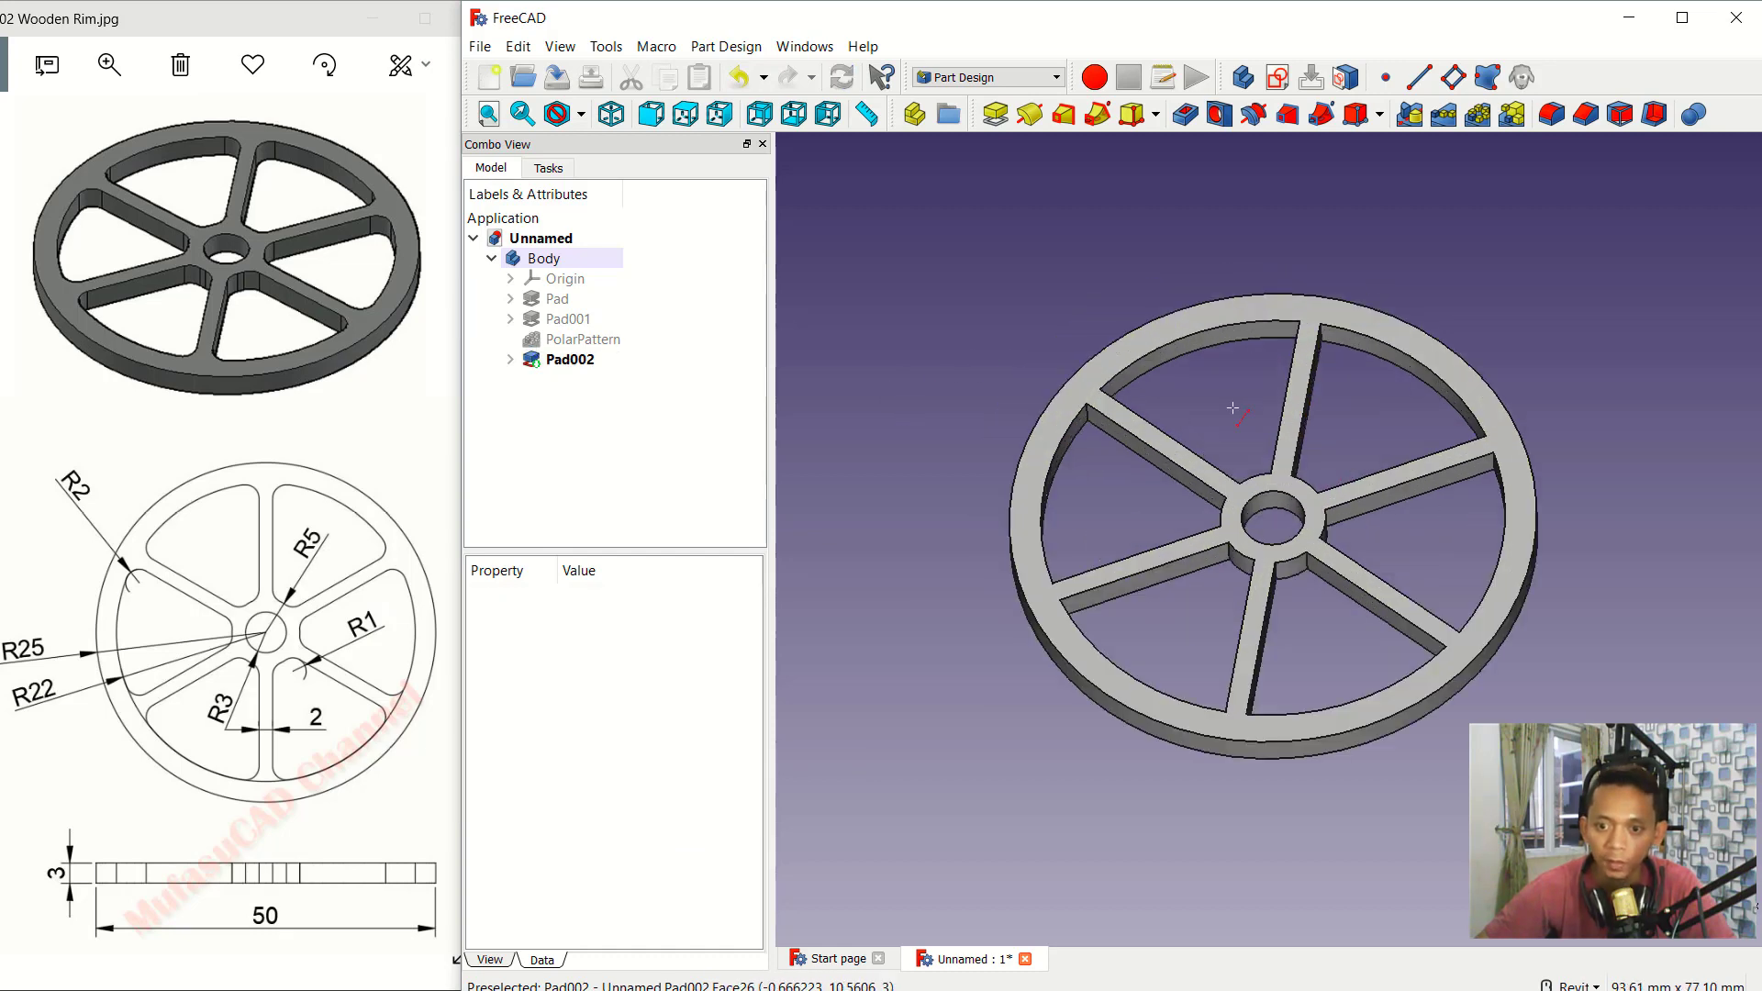
{"action": "scroll", "coordinate": [1231, 401], "scroll_direction": "up", "scroll_amount": 3}
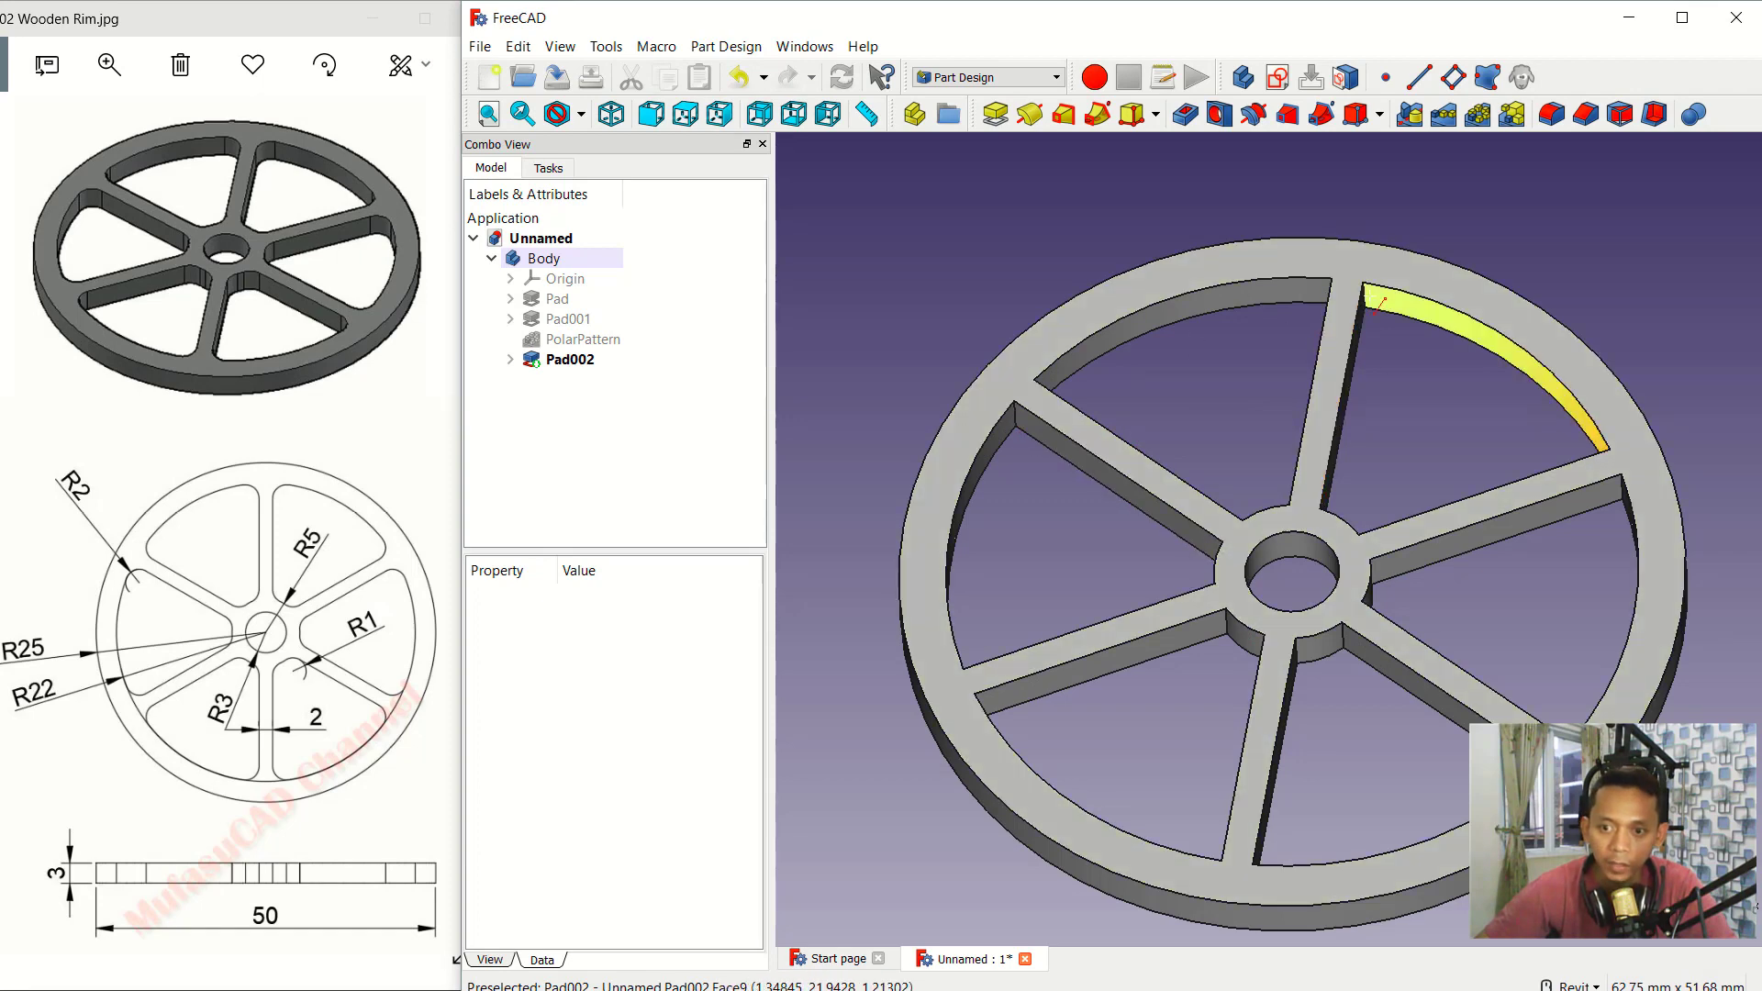
{"action": "scroll", "coordinate": [1012, 417], "scroll_direction": "up", "scroll_amount": 2}
{"action": "scroll", "coordinate": [1010, 419], "scroll_direction": "up", "scroll_amount": 2}
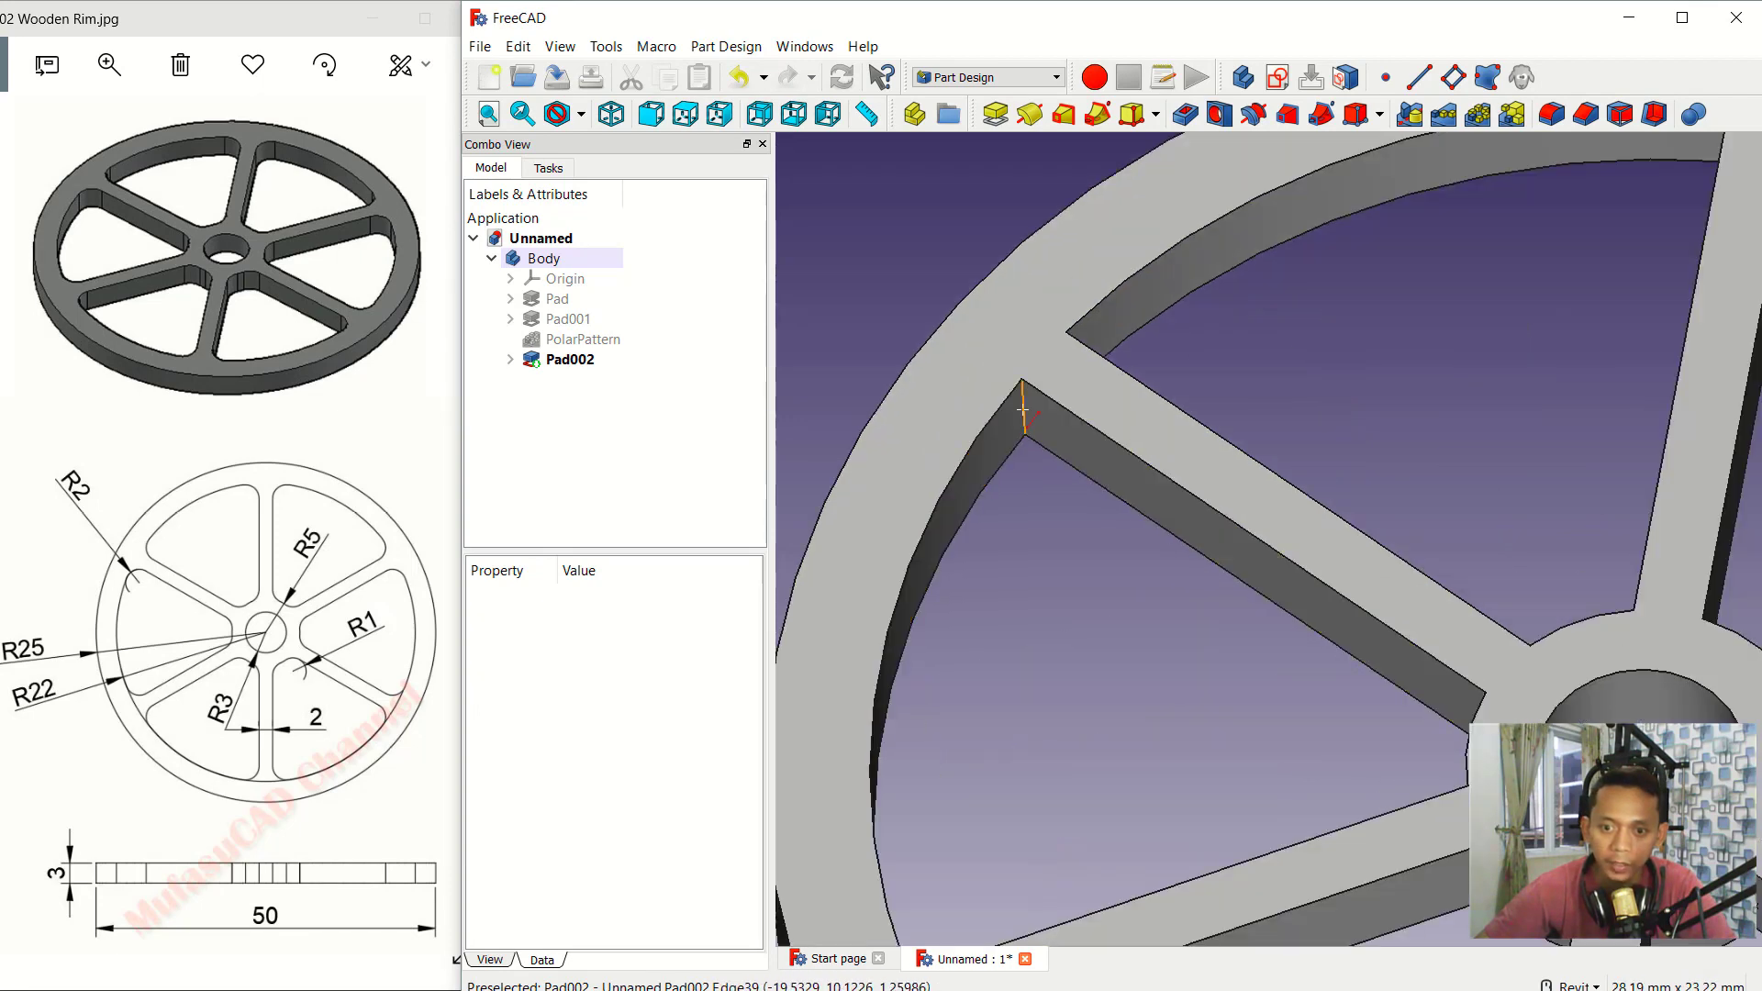
{"action": "left_click", "coordinate": [1022, 409]}
{"action": "scroll", "coordinate": [1228, 386], "scroll_direction": "down", "scroll_amount": 2}
{"action": "scroll", "coordinate": [1326, 385], "scroll_direction": "down", "scroll_amount": 2}
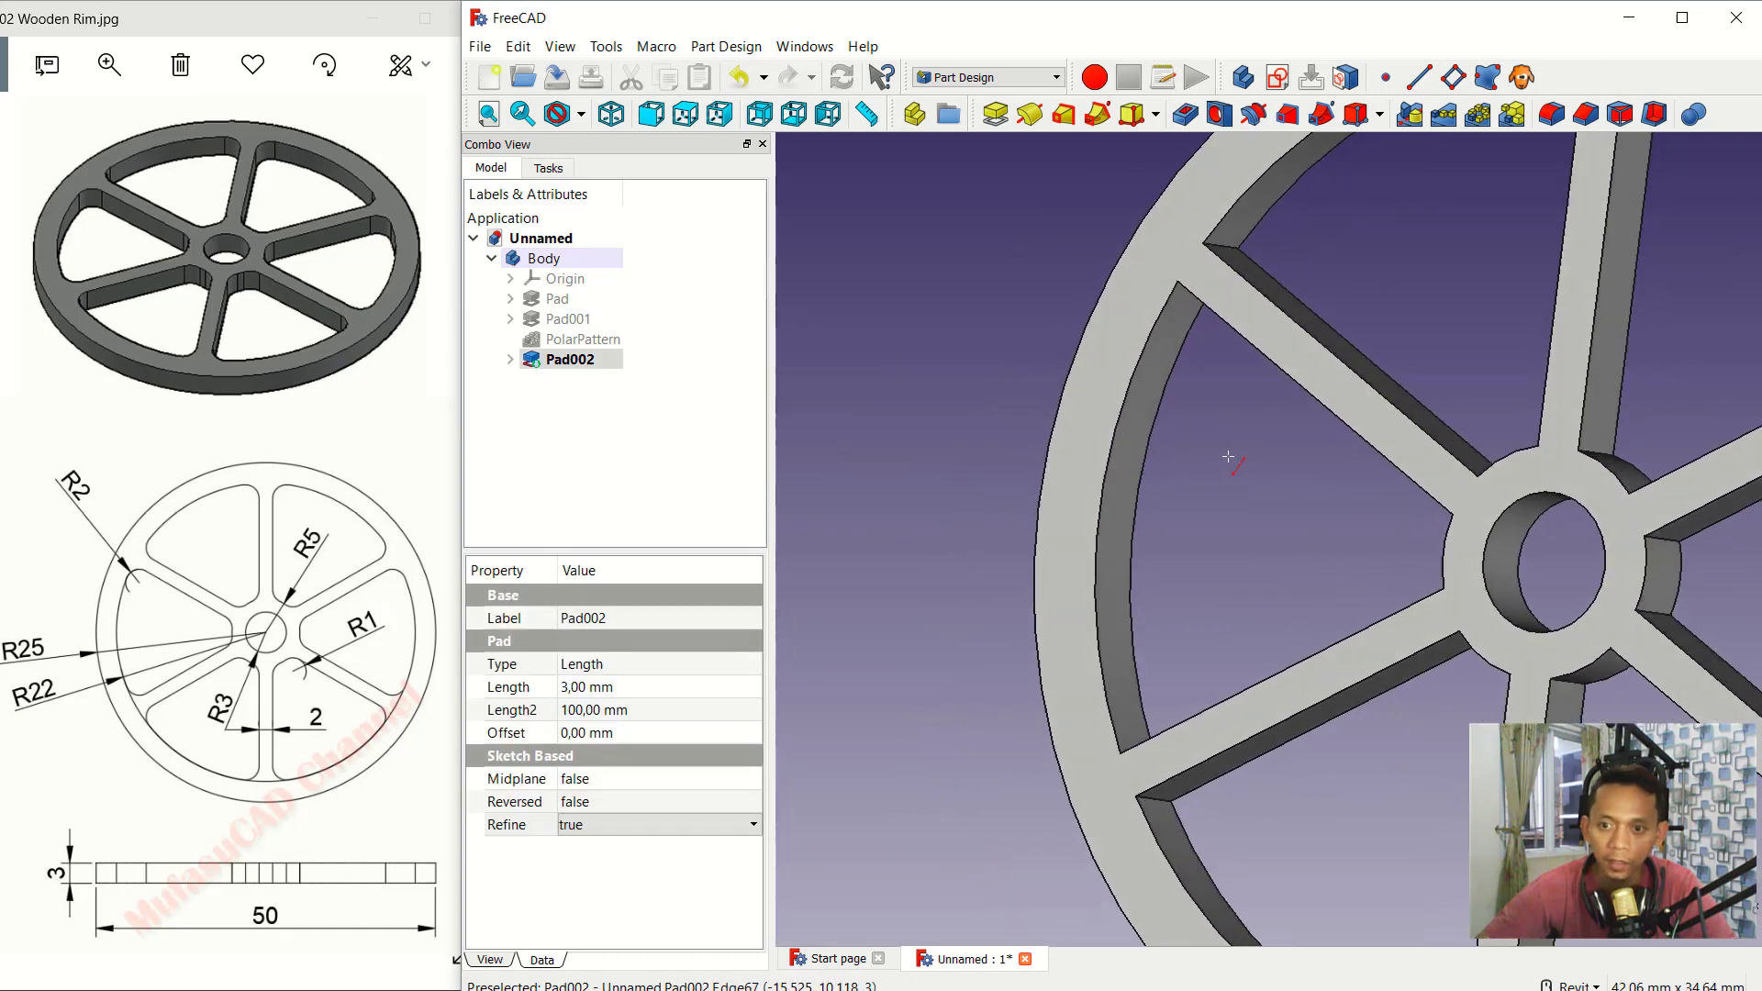
{"action": "scroll", "coordinate": [1223, 213], "scroll_direction": "up", "scroll_amount": 2}
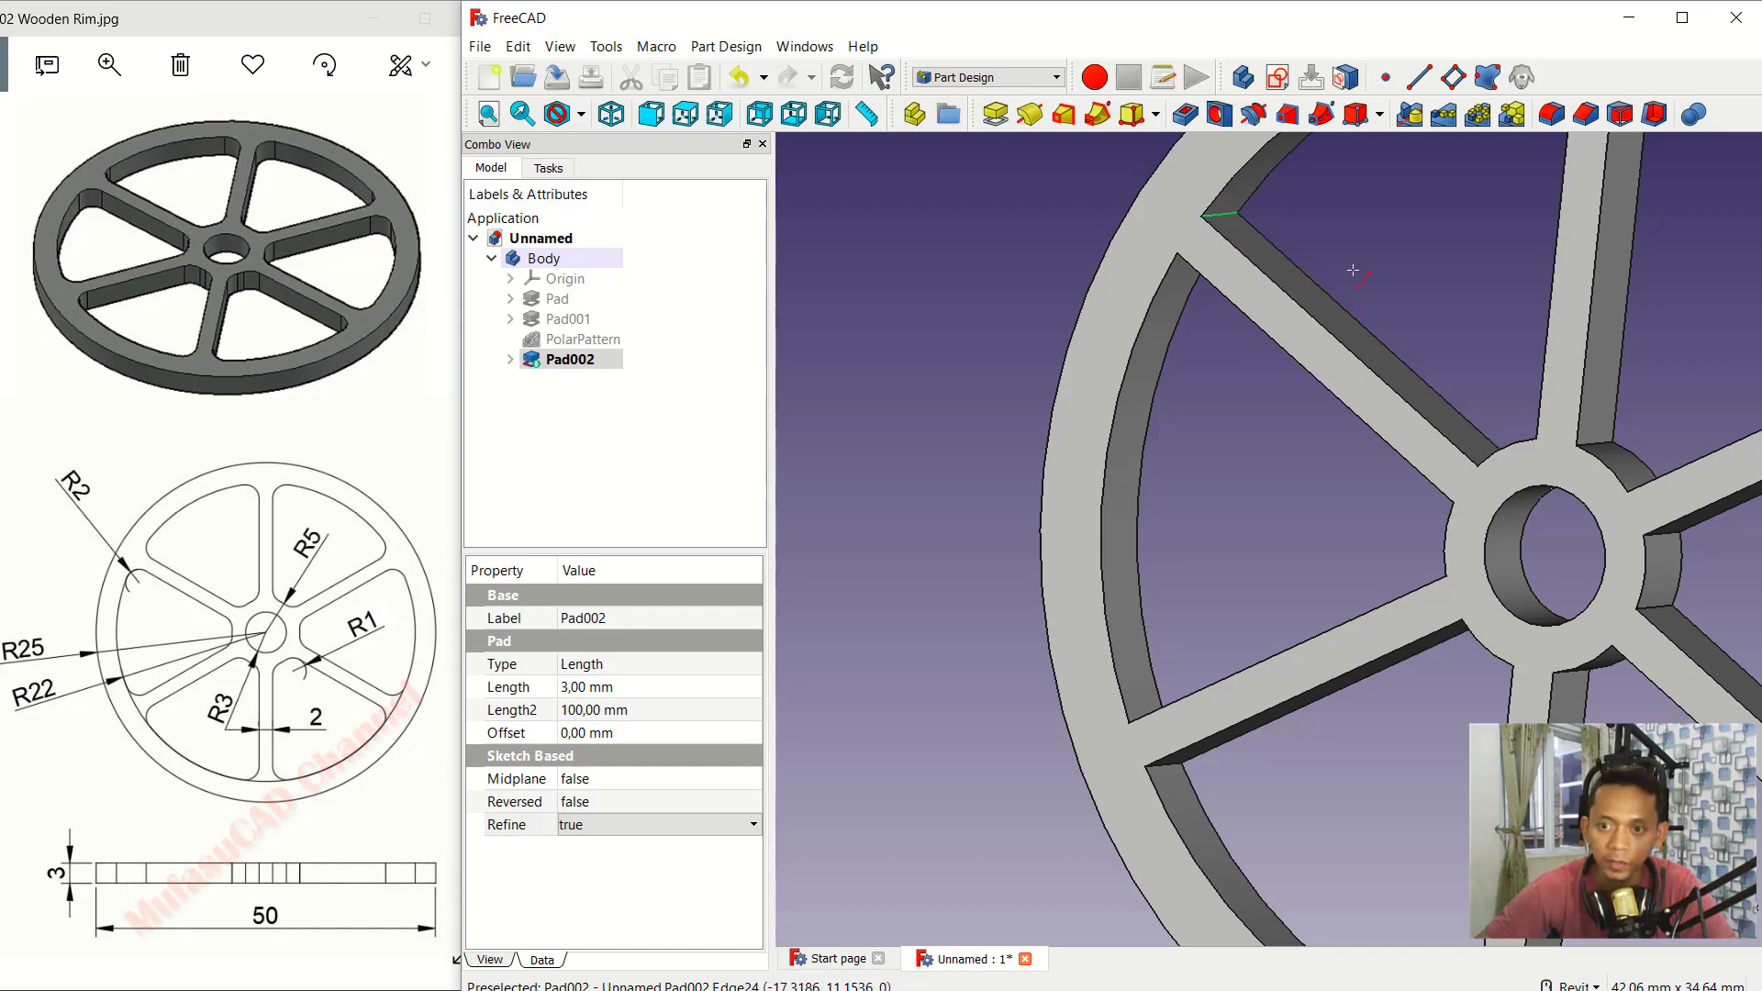
{"action": "scroll", "coordinate": [1353, 271], "scroll_direction": "down", "scroll_amount": 5}
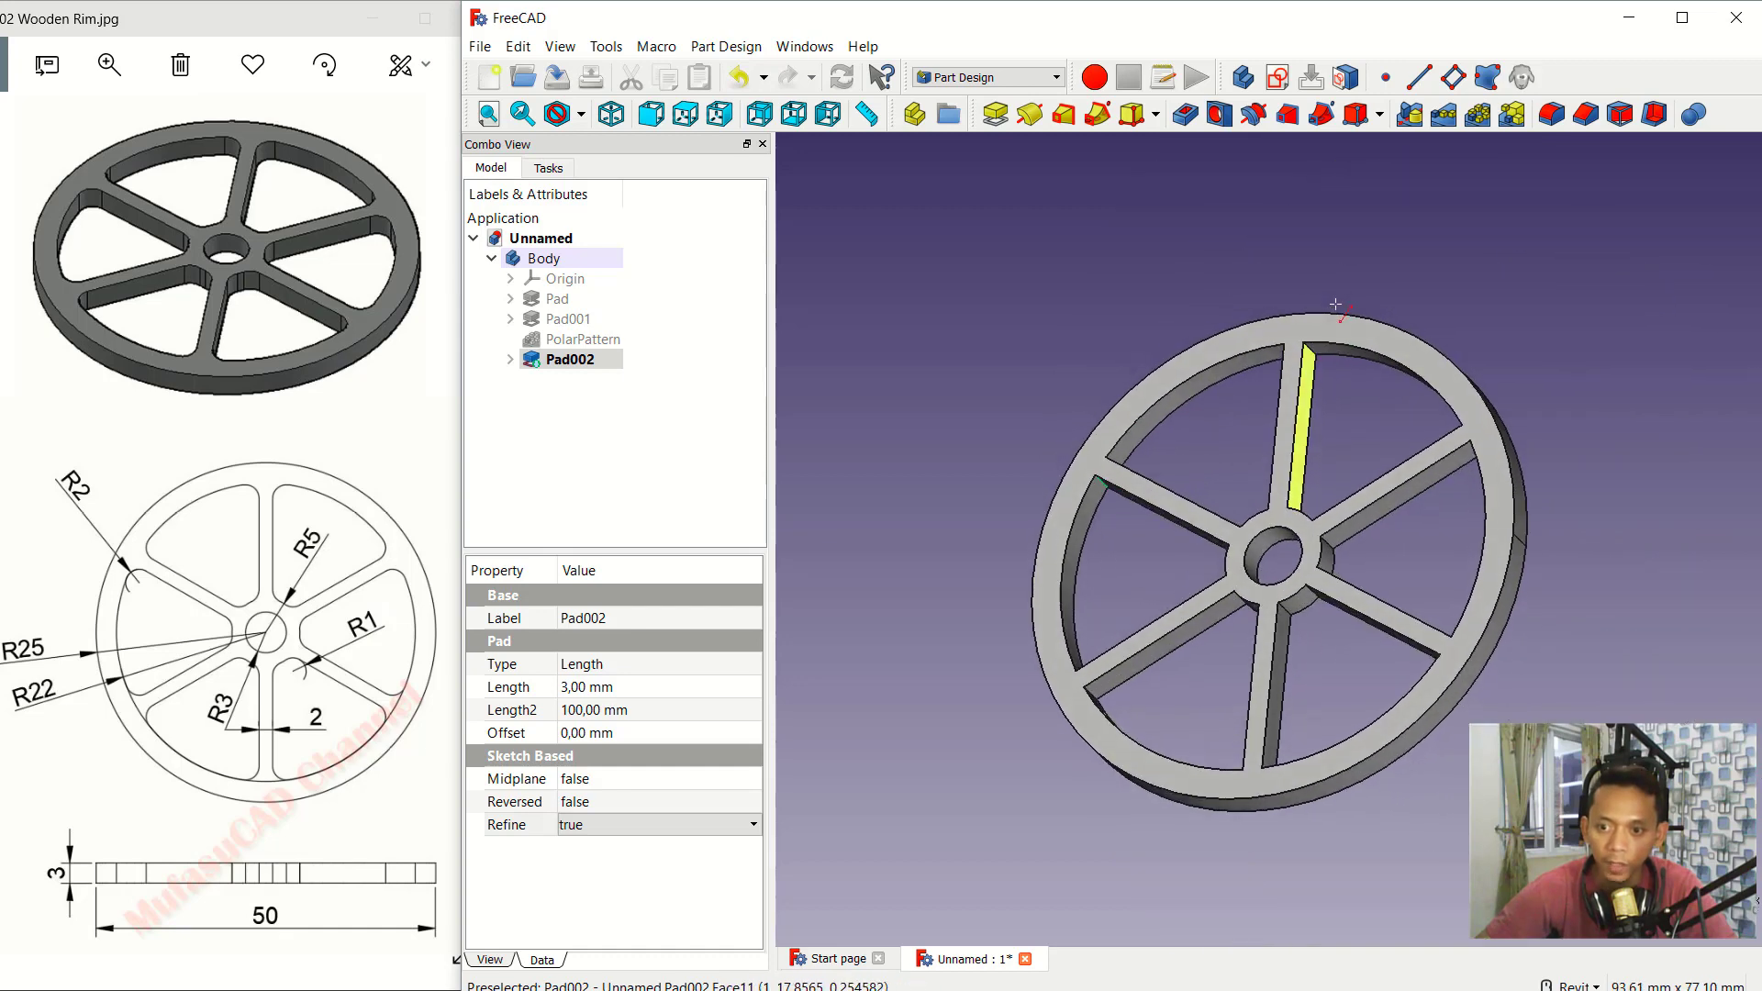
{"action": "scroll", "coordinate": [1321, 348], "scroll_direction": "up", "scroll_amount": 3}
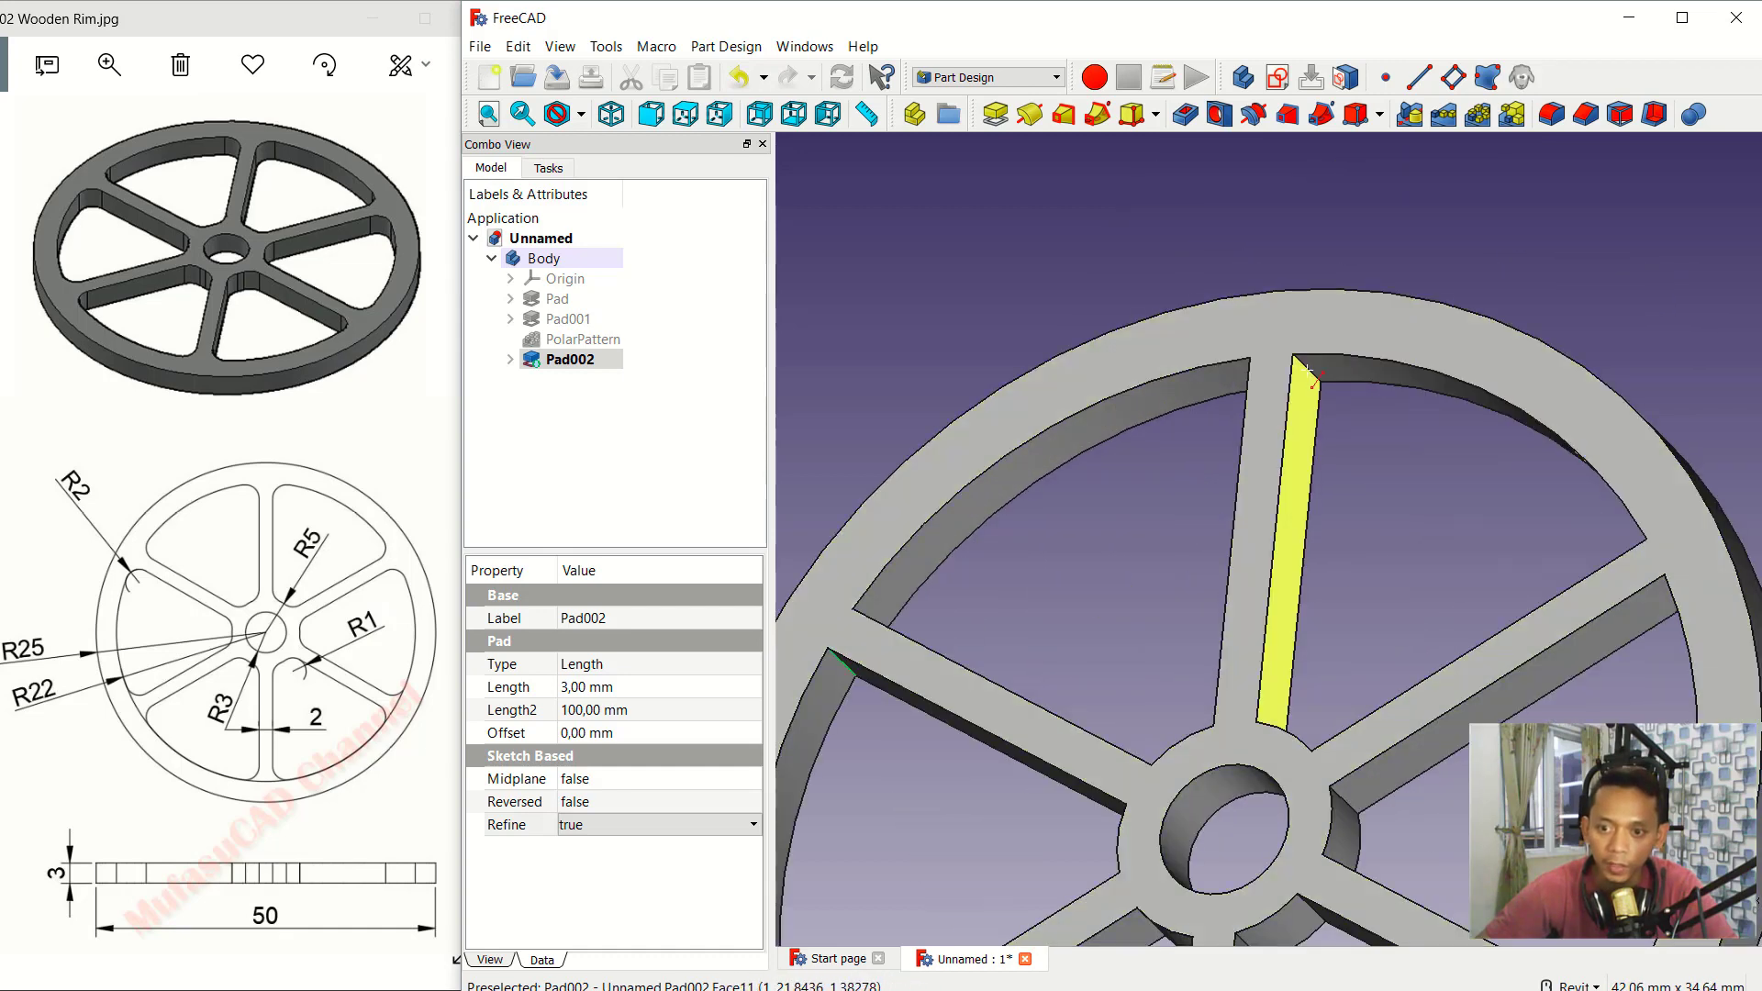
Step: Orbit around the wheel to reach the remaining spoke-to-rim junctions, ending with the hub centred
{"action": "middle_click_drag", "start_coordinate": [1306, 367], "coordinate": [1161, 354], "text": "shift"}
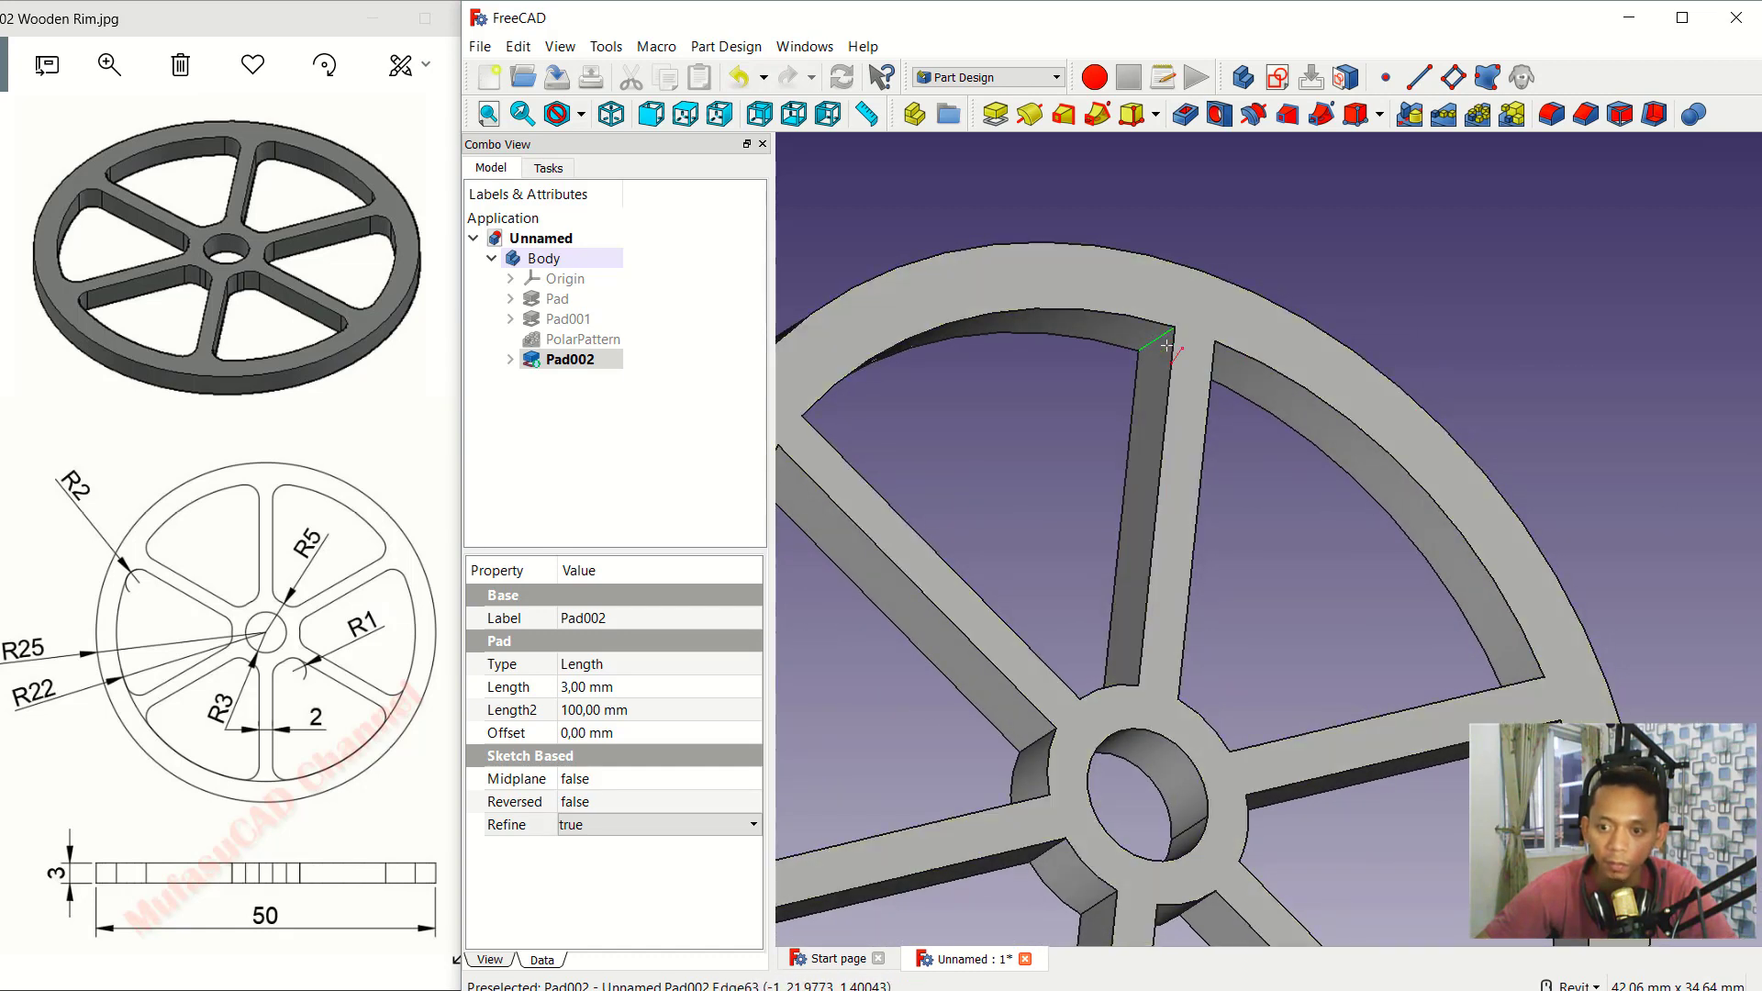
{"action": "middle_click_drag", "start_coordinate": [1166, 345], "coordinate": [1358, 513], "text": "shift"}
{"action": "scroll", "coordinate": [1342, 494], "scroll_direction": "up", "scroll_amount": 5}
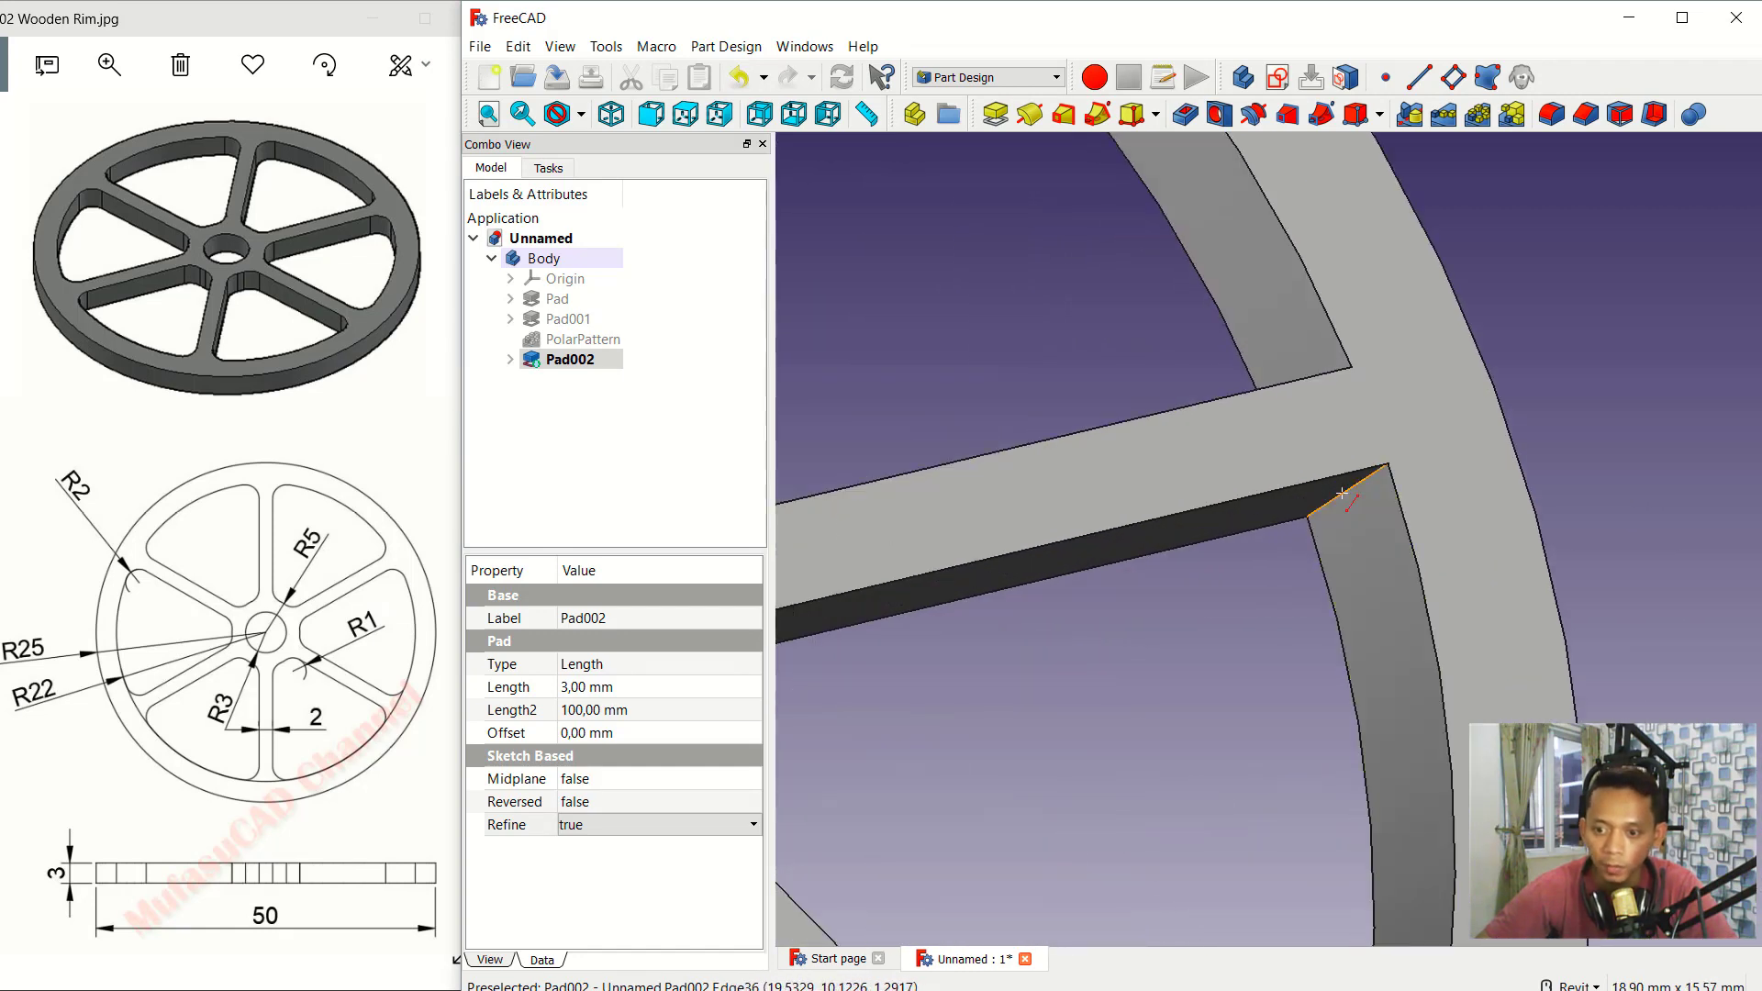
{"action": "scroll", "coordinate": [1342, 493], "scroll_direction": "down", "scroll_amount": 5}
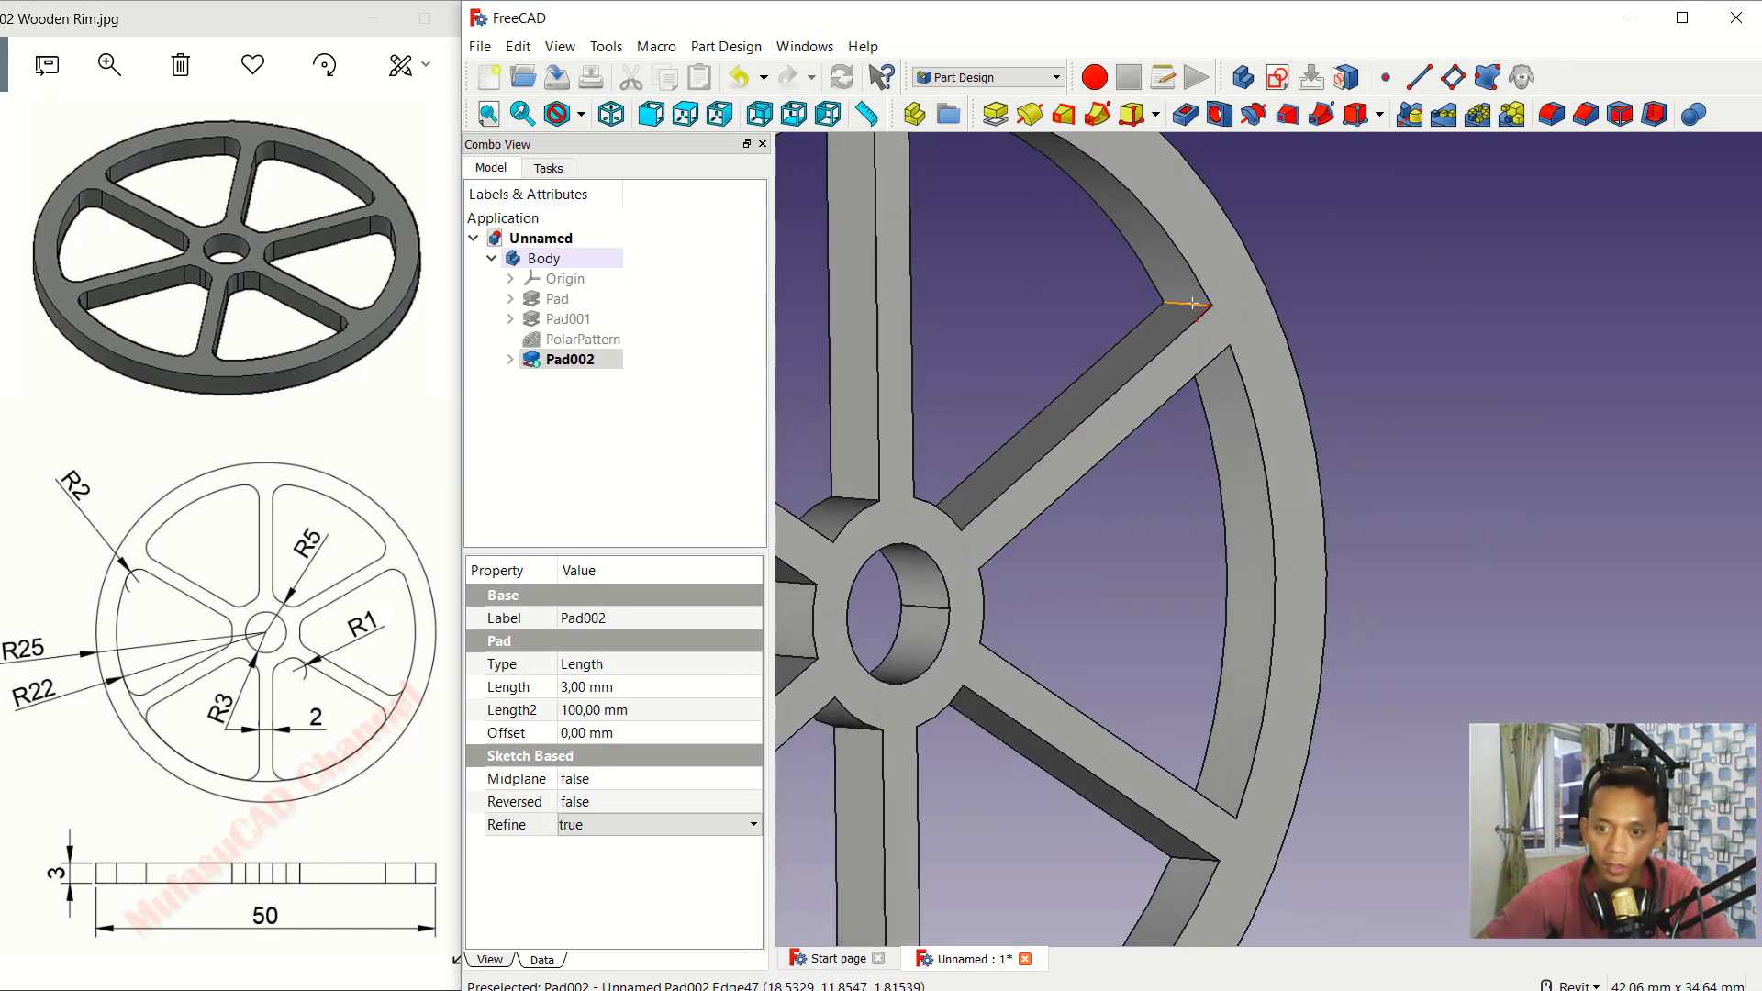
{"action": "mouse_move", "coordinate": [1196, 508]}
{"action": "middle_mouse_down", "text": "shift"}
{"action": "mouse_move", "coordinate": [1293, 601]}
{"action": "mouse_move", "coordinate": [1269, 506]}
{"action": "middle_mouse_up", "text": "shift"}
{"action": "scroll", "coordinate": [1294, 601], "scroll_direction": "up", "scroll_amount": 3}
{"action": "scroll", "coordinate": [1294, 601], "scroll_direction": "up", "scroll_amount": 2}
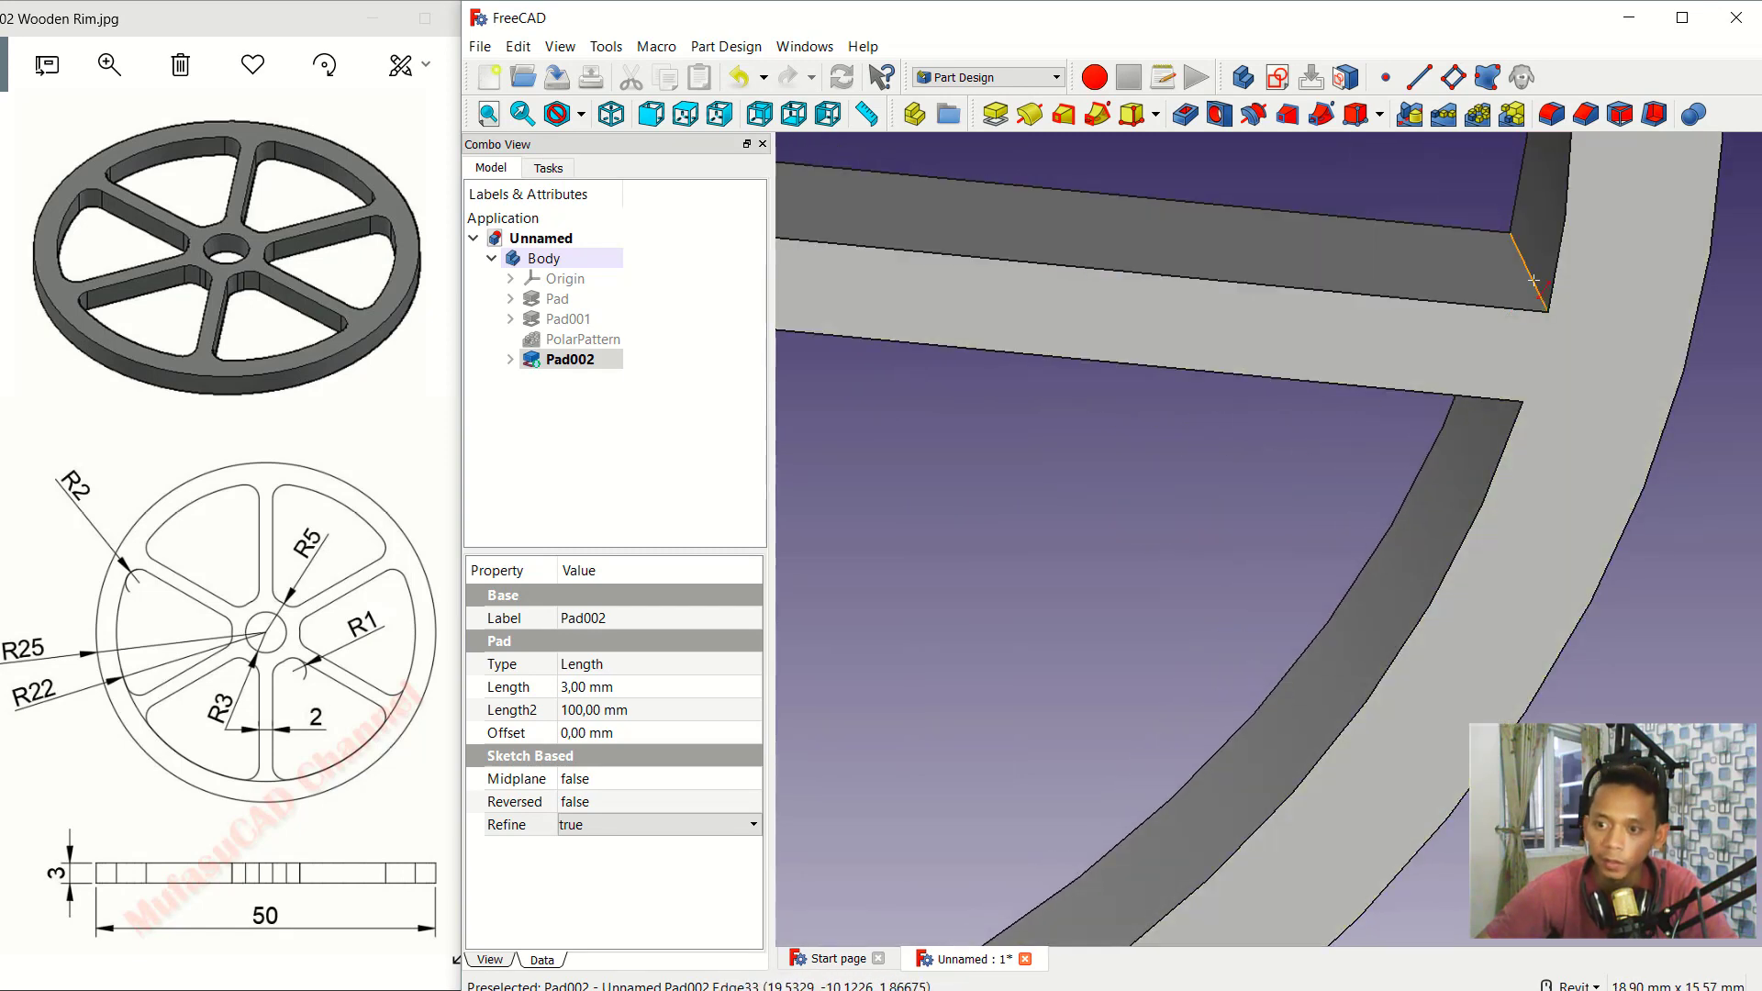
{"action": "scroll", "coordinate": [1425, 369], "scroll_direction": "down", "scroll_amount": 5}
{"action": "mouse_move", "coordinate": [1267, 512]}
{"action": "middle_mouse_down", "text": "shift"}
{"action": "mouse_move", "coordinate": [1305, 508]}
{"action": "mouse_move", "coordinate": [1013, 608]}
{"action": "mouse_move", "coordinate": [1200, 504]}
{"action": "middle_mouse_up", "text": "shift"}
{"action": "scroll", "coordinate": [1304, 508], "scroll_direction": "up", "scroll_amount": 3}
{"action": "scroll", "coordinate": [1305, 507], "scroll_direction": "up", "scroll_amount": 2}
{"action": "scroll", "coordinate": [1321, 505], "scroll_direction": "up", "scroll_amount": 1}
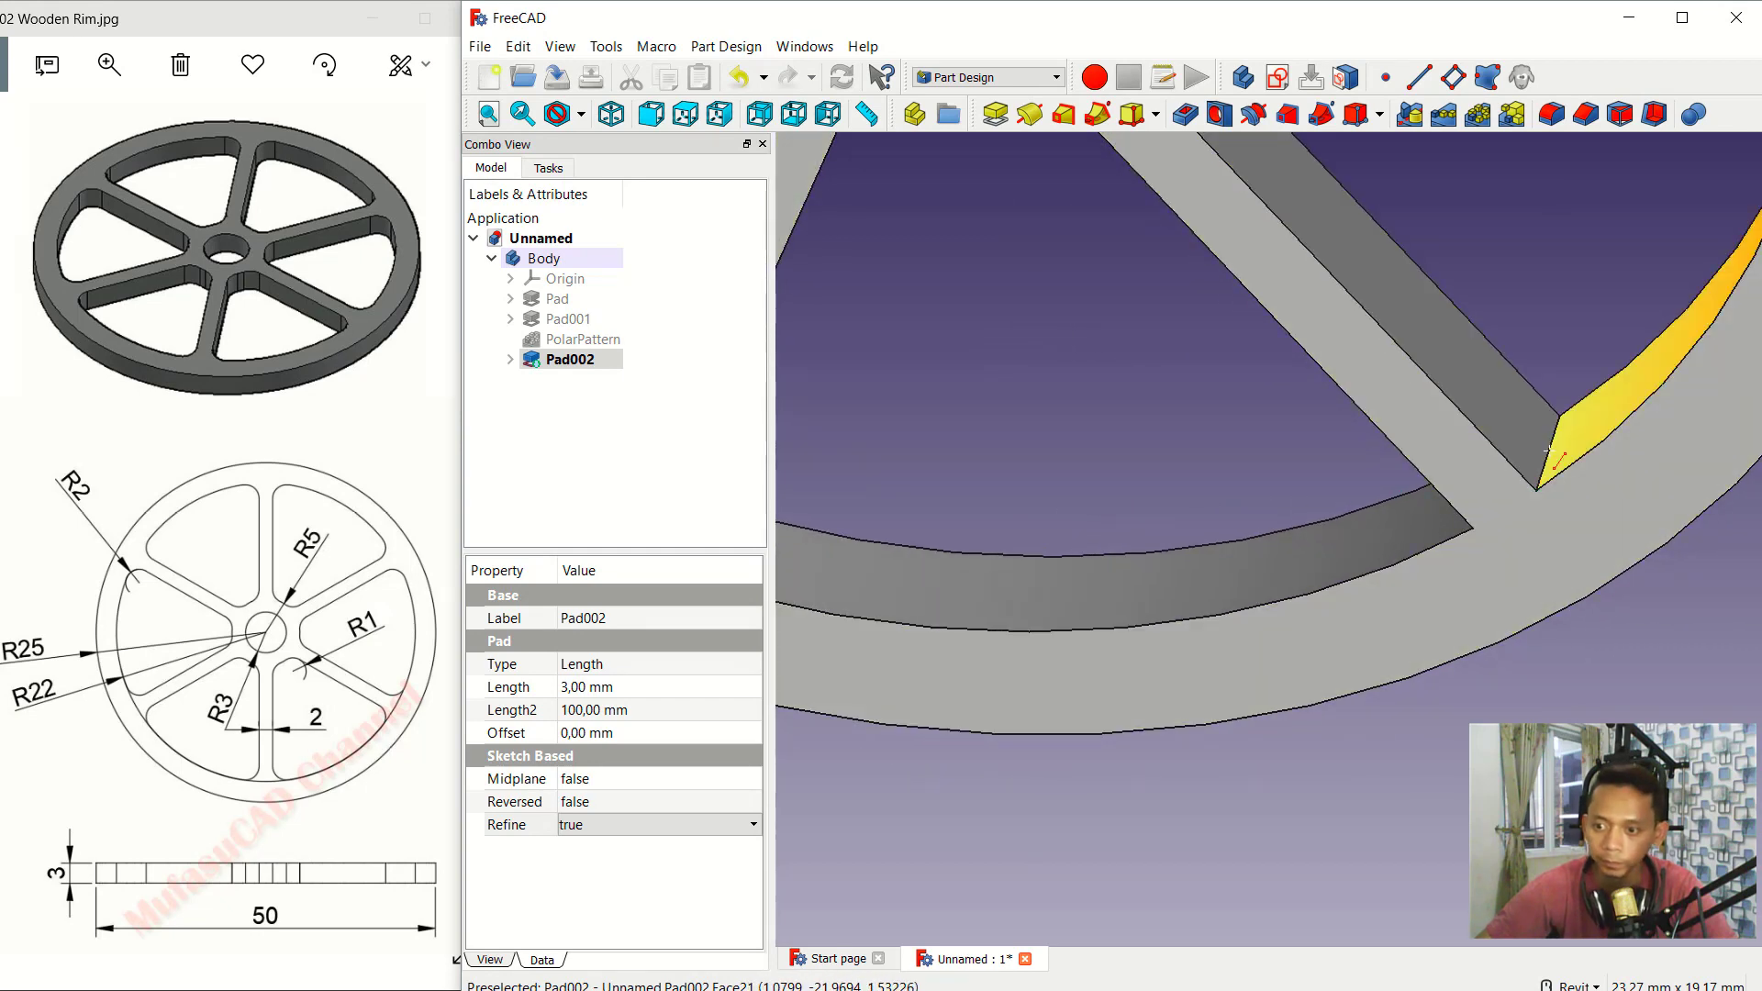
{"action": "scroll", "coordinate": [1545, 451], "scroll_direction": "down", "scroll_amount": 5}
{"action": "middle_click_drag", "start_coordinate": [1129, 445], "coordinate": [1441, 509], "text": "shift"}
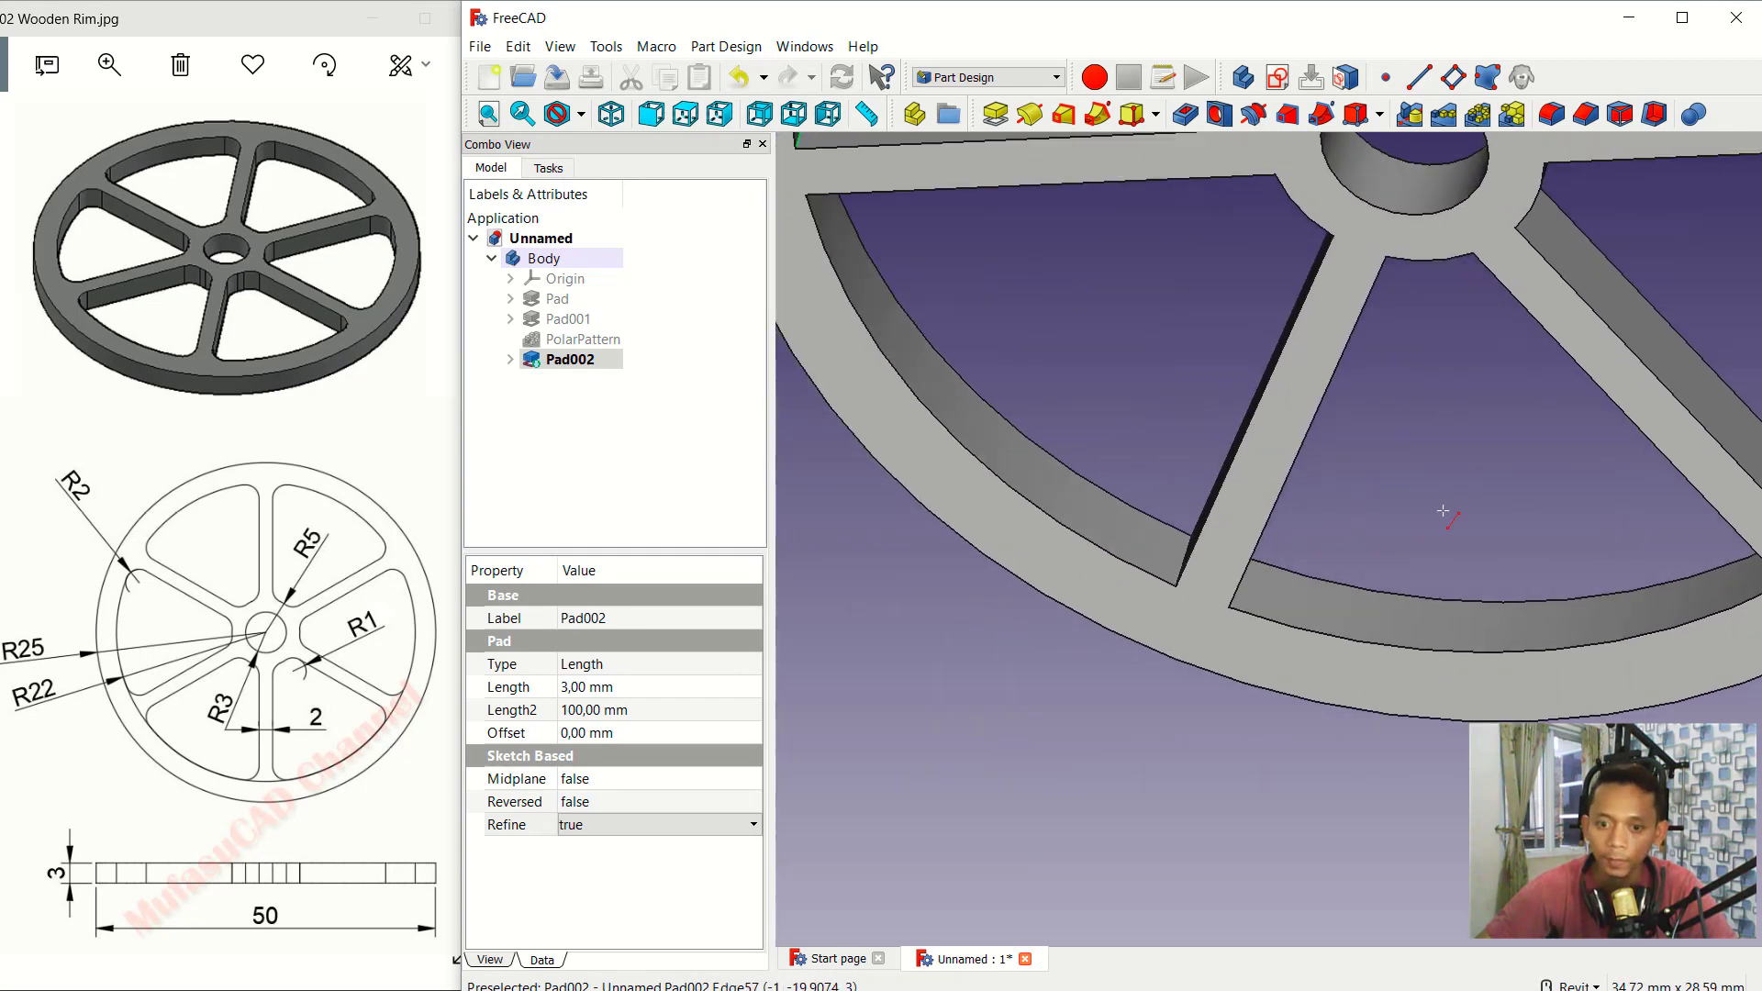
{"action": "scroll", "coordinate": [1309, 520], "scroll_direction": "up", "scroll_amount": 2}
{"action": "scroll", "coordinate": [1253, 552], "scroll_direction": "up", "scroll_amount": 4}
{"action": "middle_click_drag", "start_coordinate": [1252, 551], "coordinate": [1090, 478], "text": "shift"}
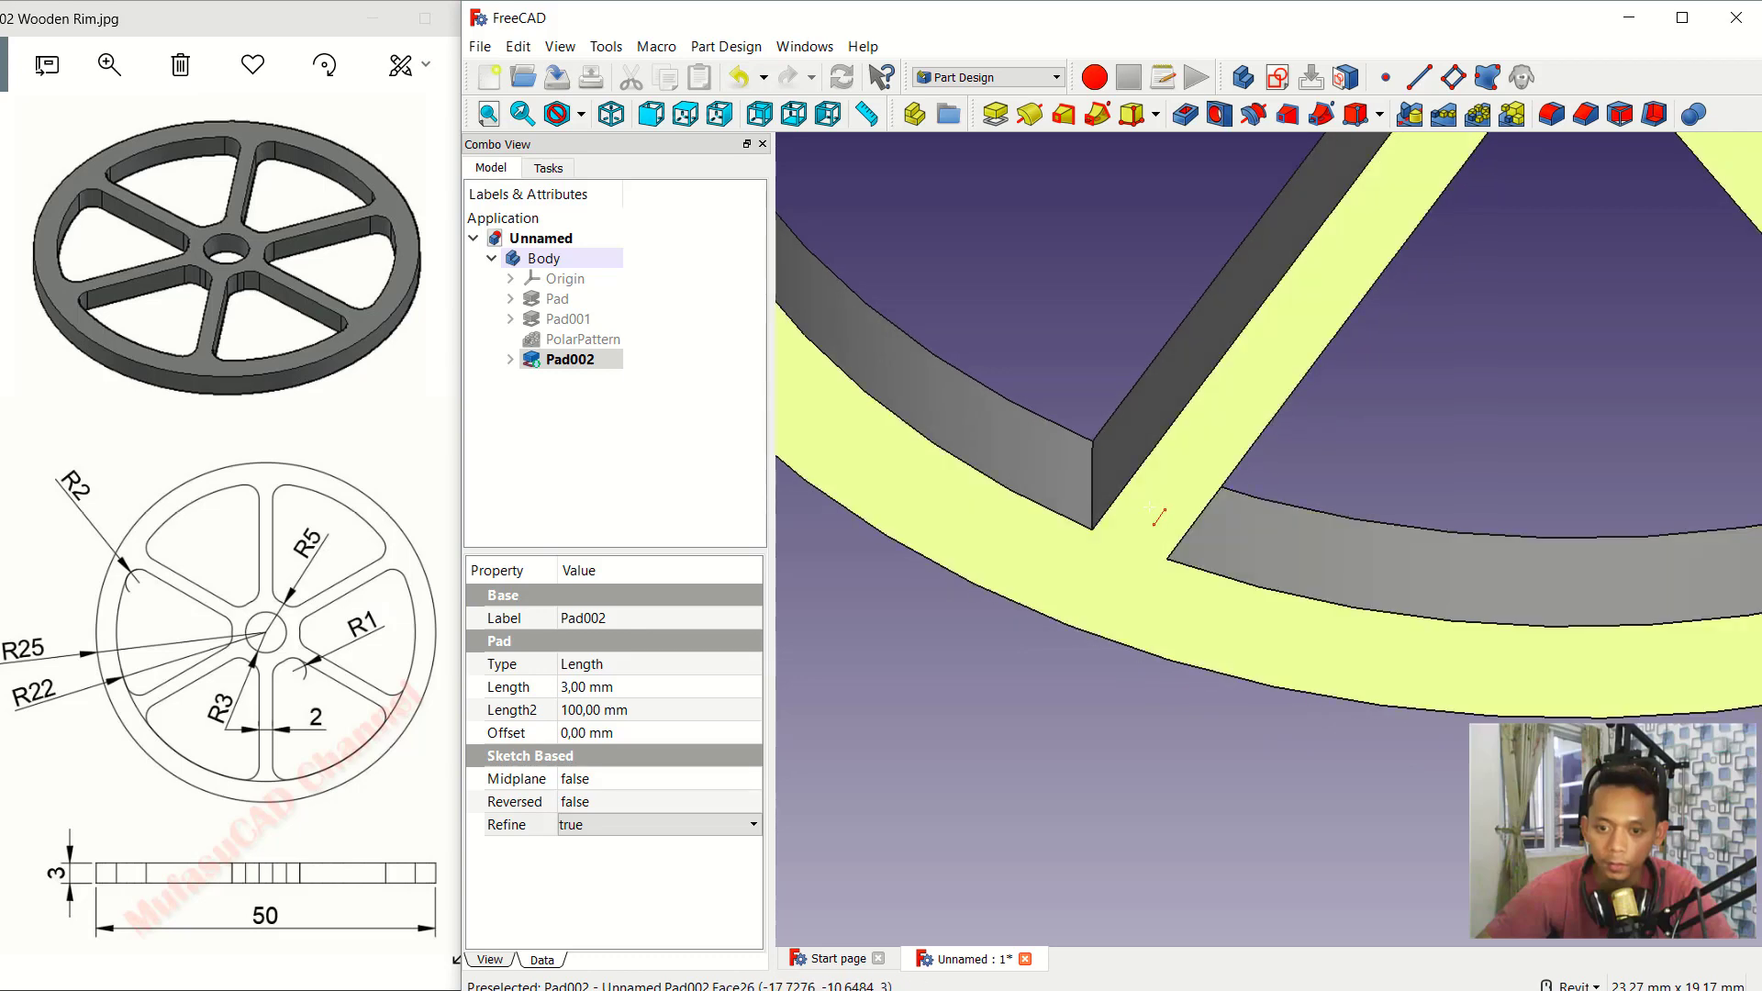
{"action": "middle_click_drag", "start_coordinate": [1330, 484], "coordinate": [1168, 432], "text": "shift"}
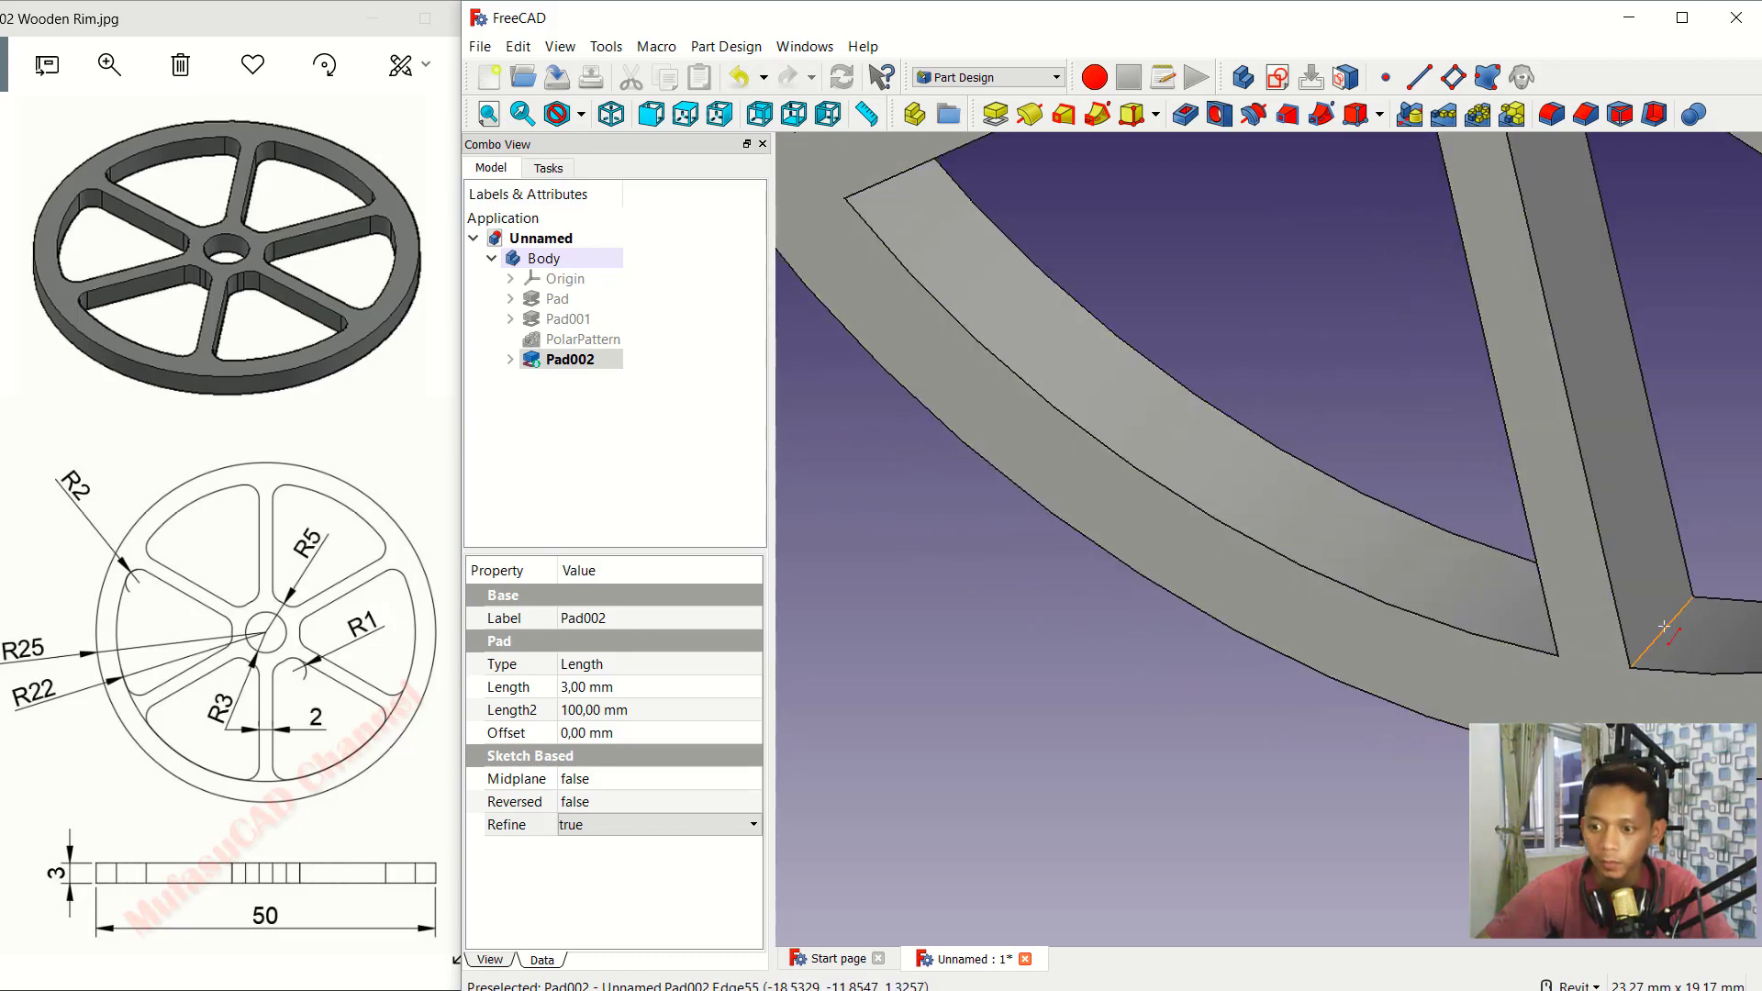
{"action": "mouse_move", "coordinate": [1141, 321]}
{"action": "middle_mouse_down", "text": "shift"}
{"action": "mouse_move", "coordinate": [1122, 500]}
{"action": "mouse_move", "coordinate": [1248, 429]}
{"action": "middle_mouse_up", "text": "shift"}
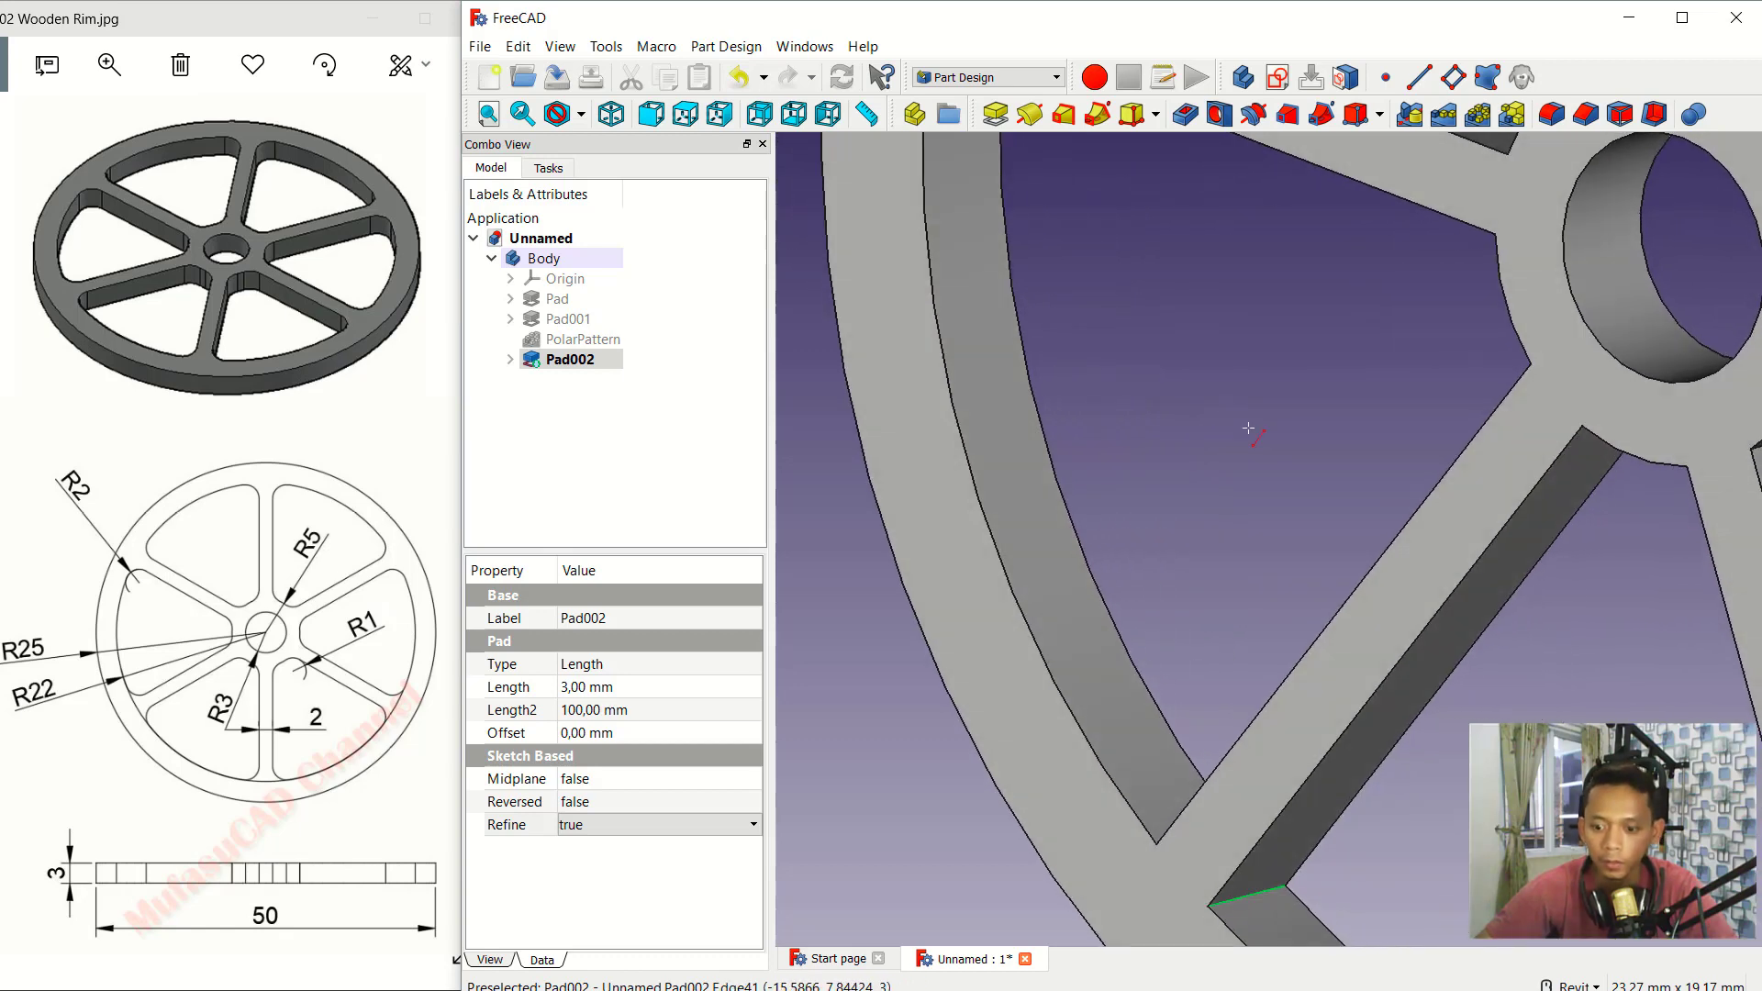
{"action": "scroll", "coordinate": [1248, 429], "scroll_direction": "down", "scroll_amount": 3}
{"action": "scroll", "coordinate": [1248, 429], "scroll_direction": "down", "scroll_amount": 2}
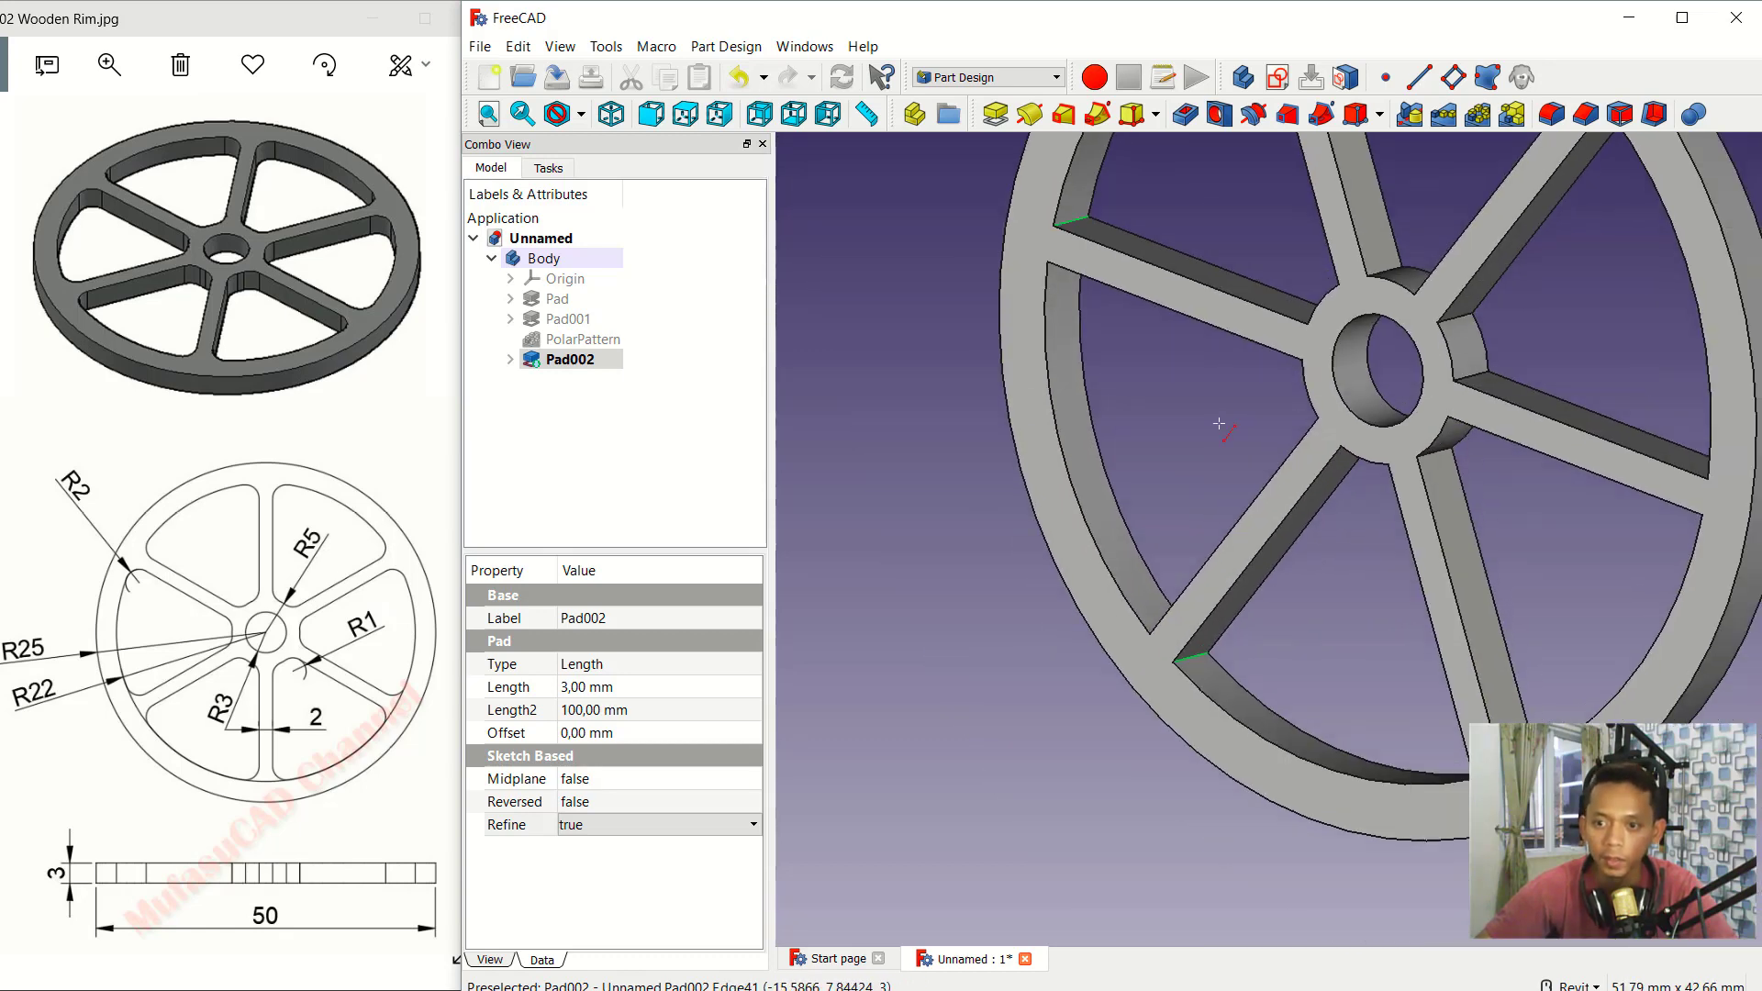
{"action": "mouse_move", "coordinate": [1234, 424]}
{"action": "middle_mouse_down"}
{"action": "mouse_move", "coordinate": [979, 523]}
{"action": "mouse_move", "coordinate": [1135, 541]}
{"action": "middle_mouse_up"}
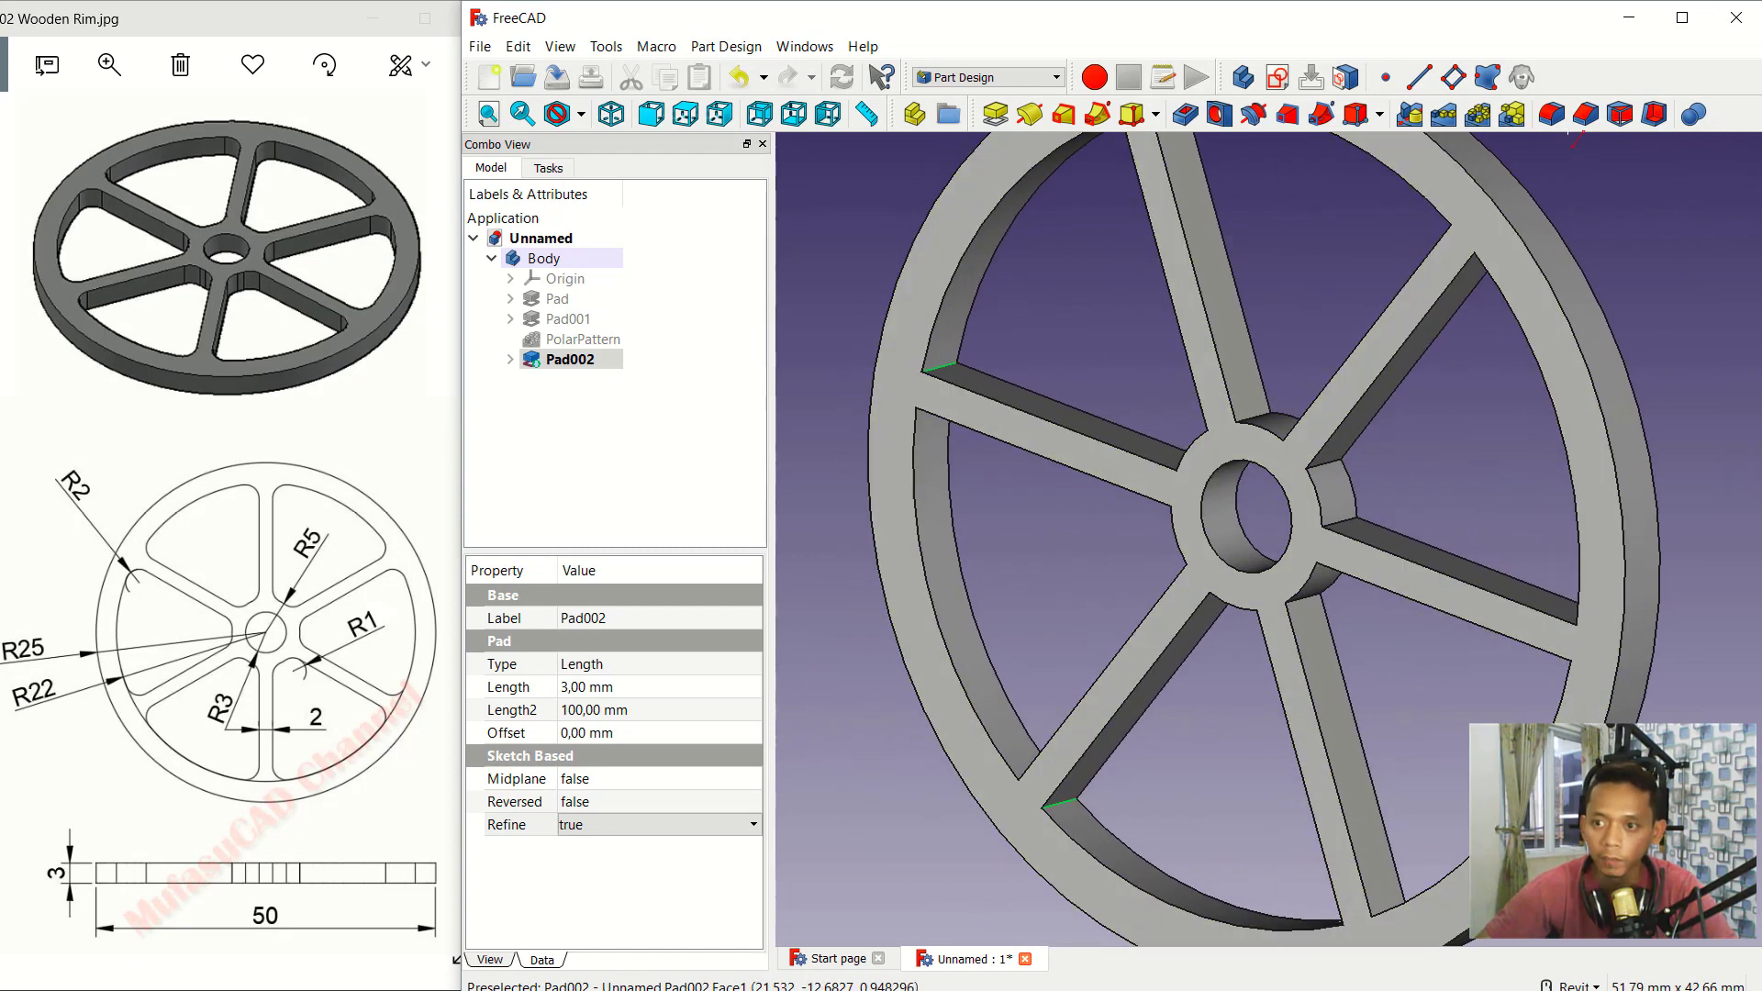
Step: Fillet the selected spoke-to-rim edges with a 2 mm radius
{"action": "left_click", "coordinate": [1552, 114]}
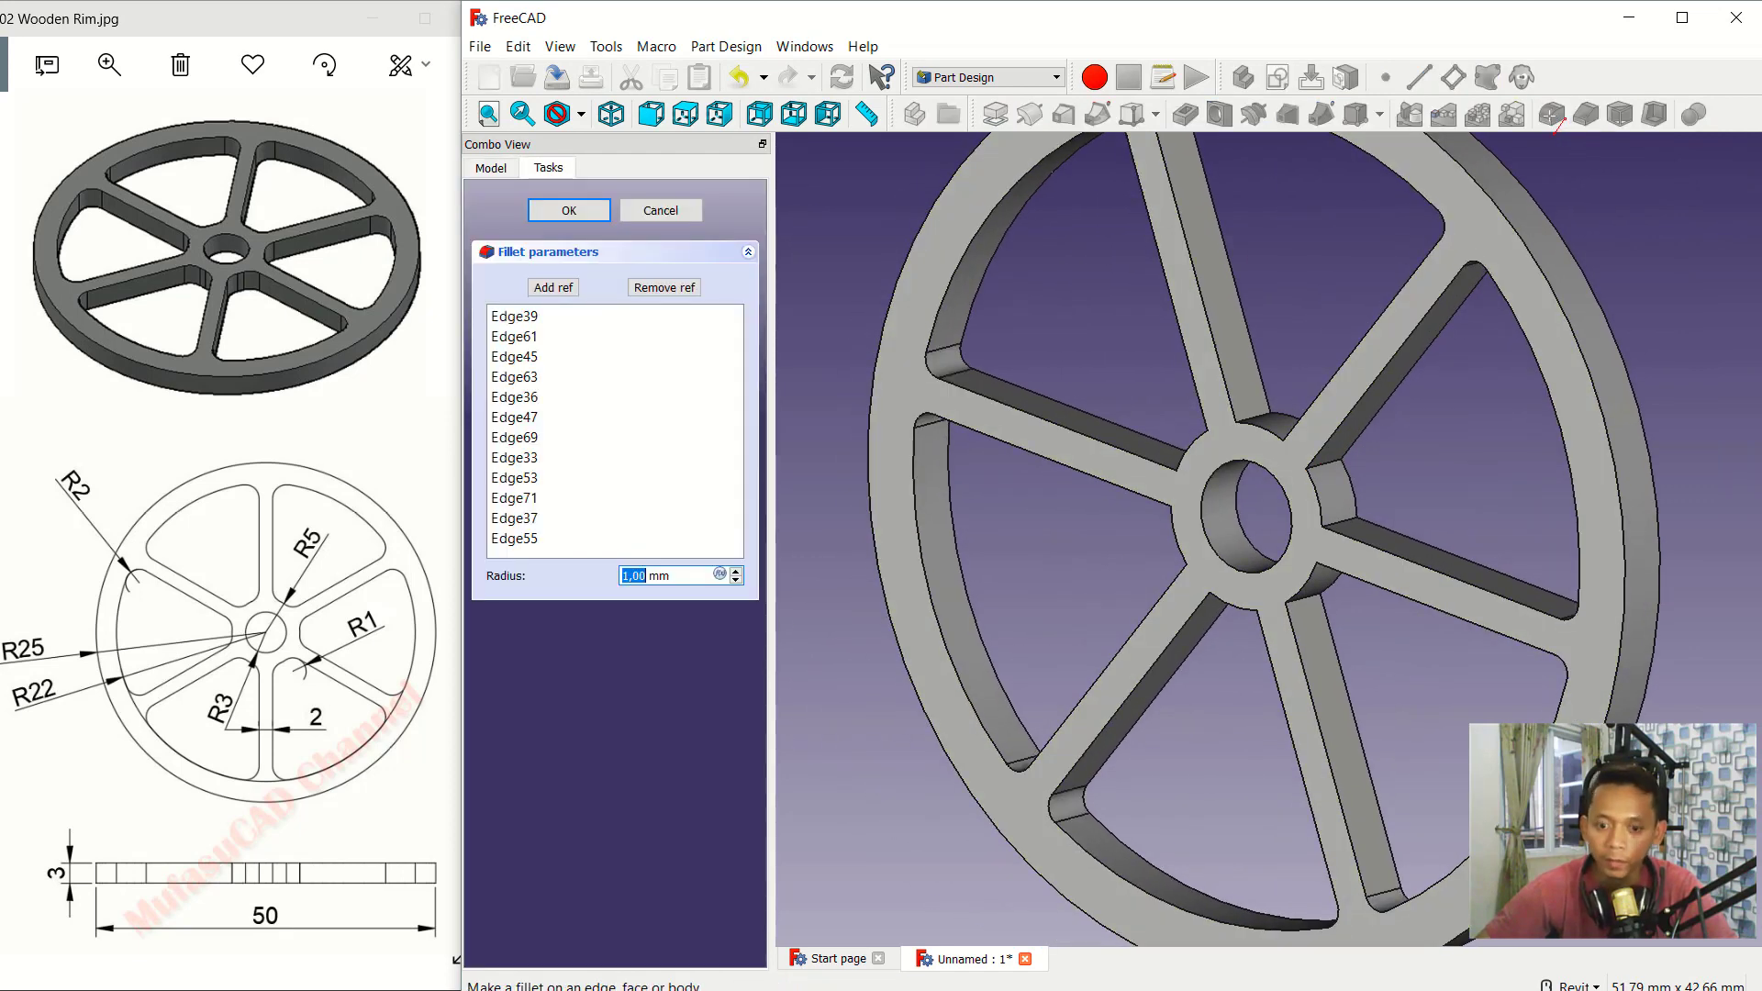
{"action": "scroll", "coordinate": [1303, 532], "scroll_direction": "down", "scroll_amount": 3}
{"action": "middle_click_drag", "start_coordinate": [1341, 570], "coordinate": [1245, 278], "text": "shift"}
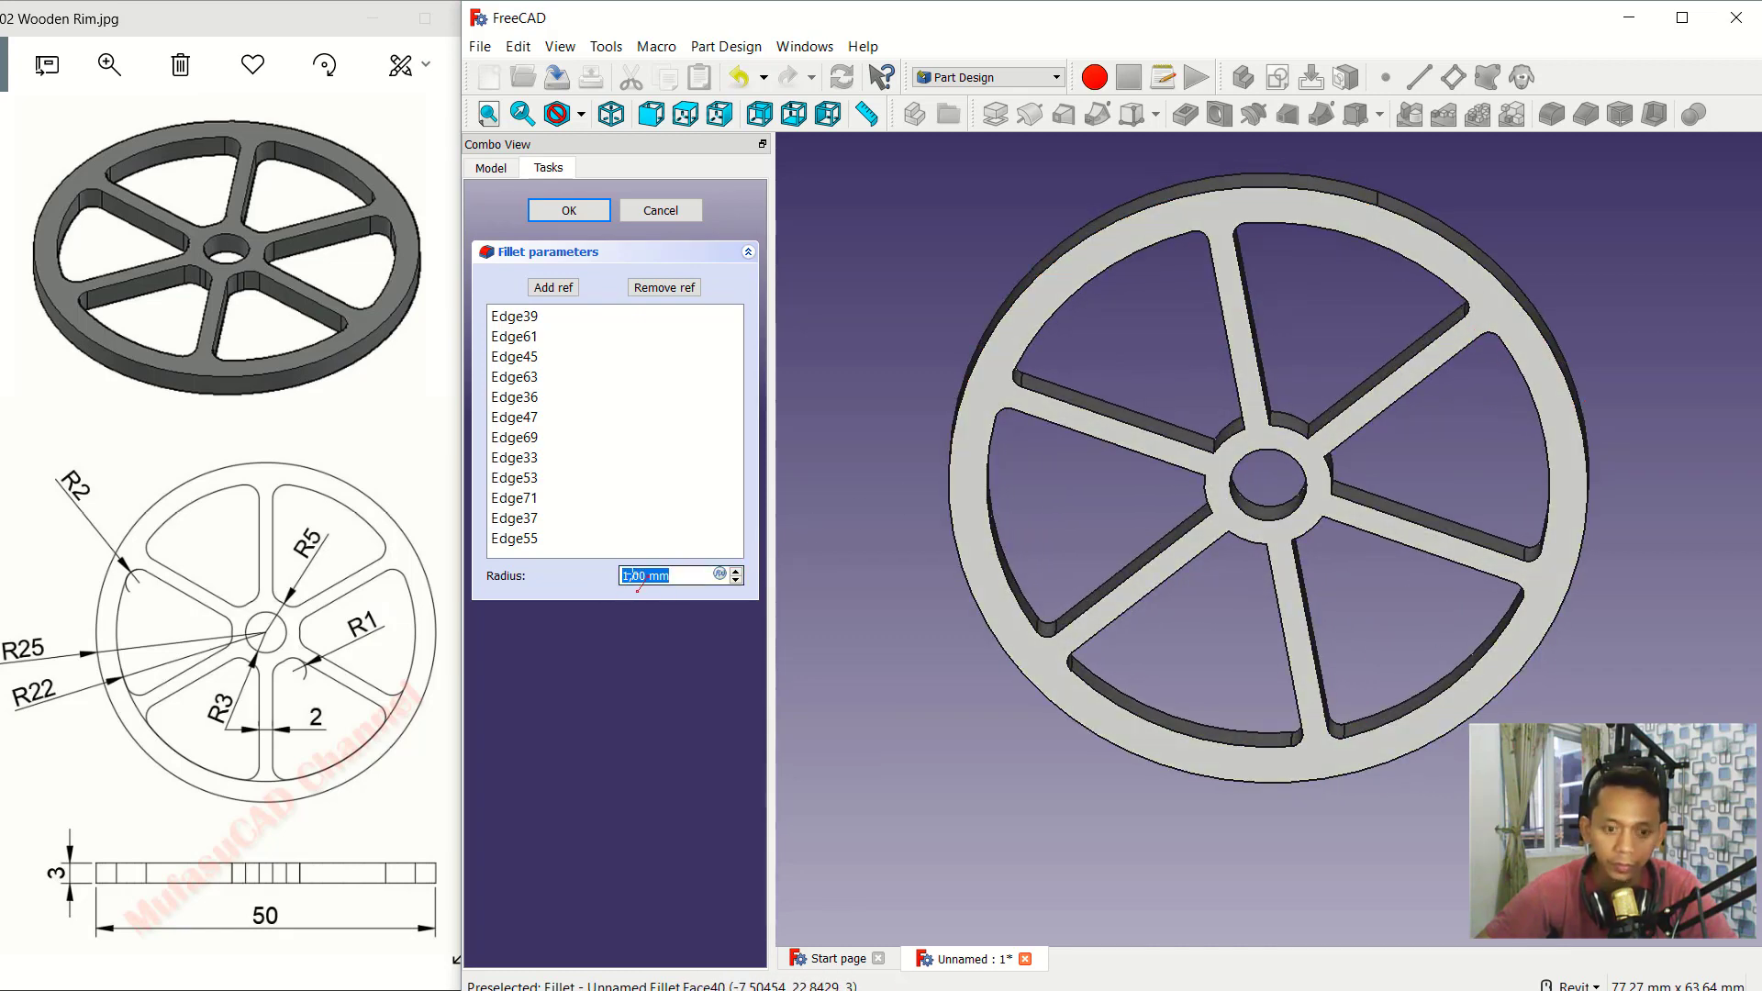
{"action": "type", "text": "2"}
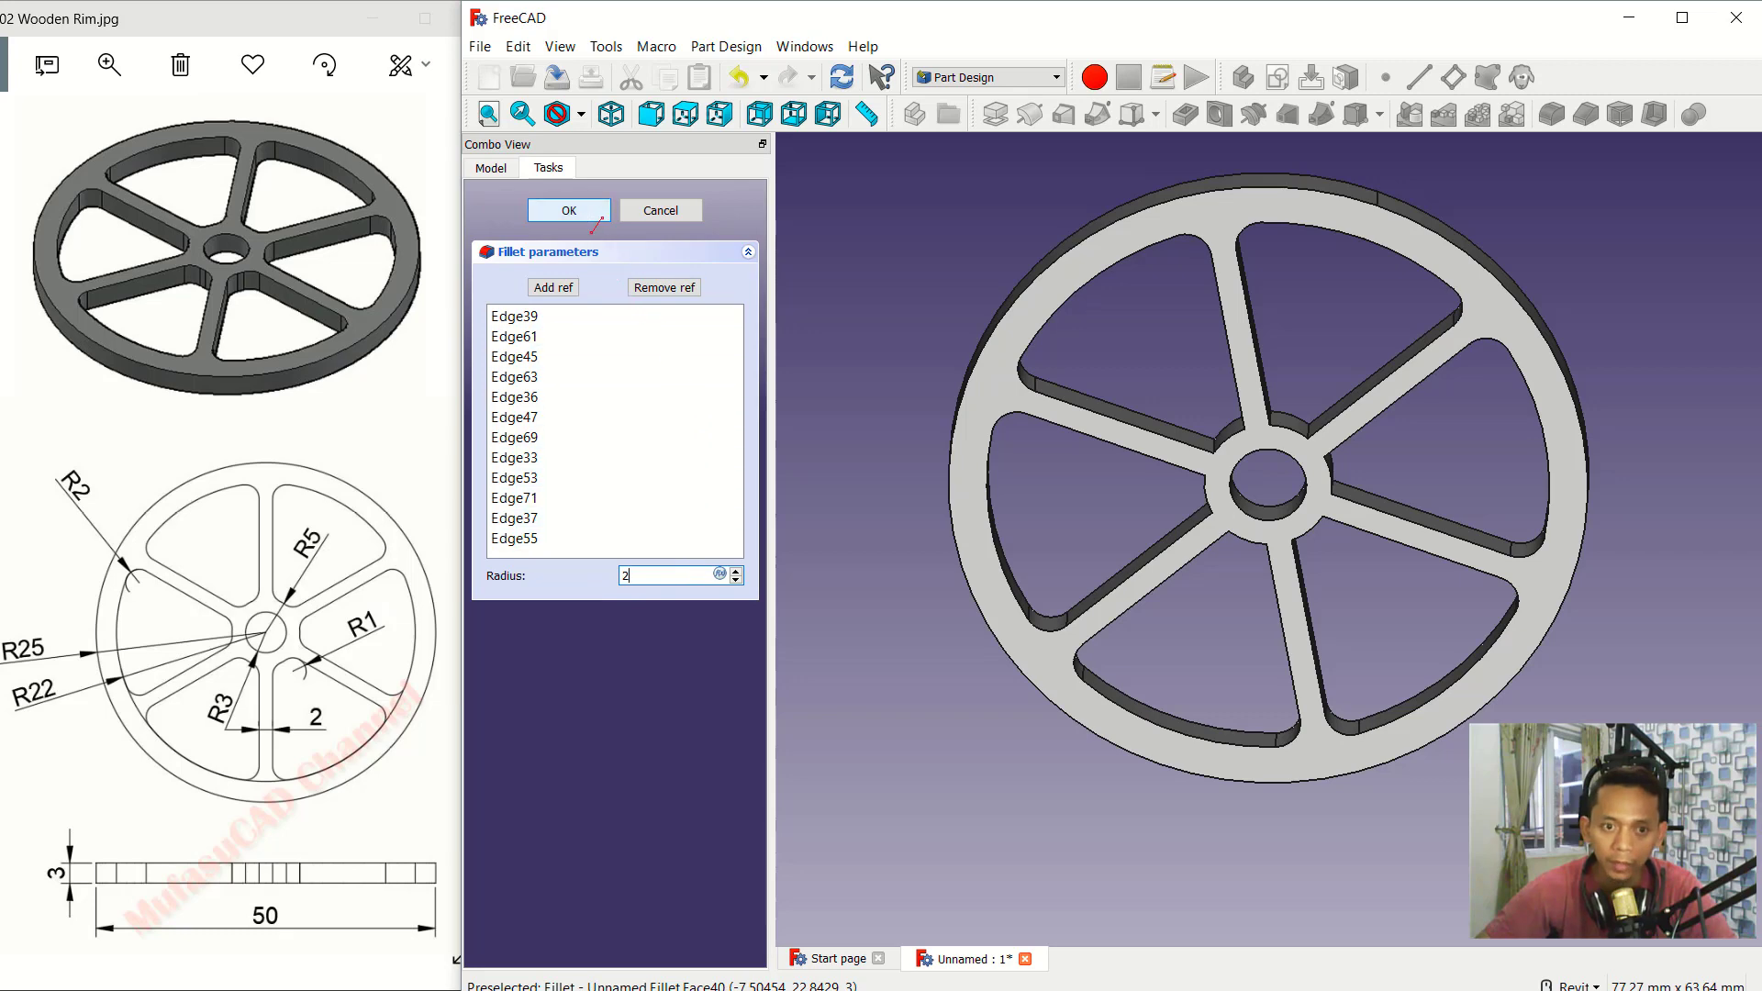
{"action": "left_click", "coordinate": [599, 219]}
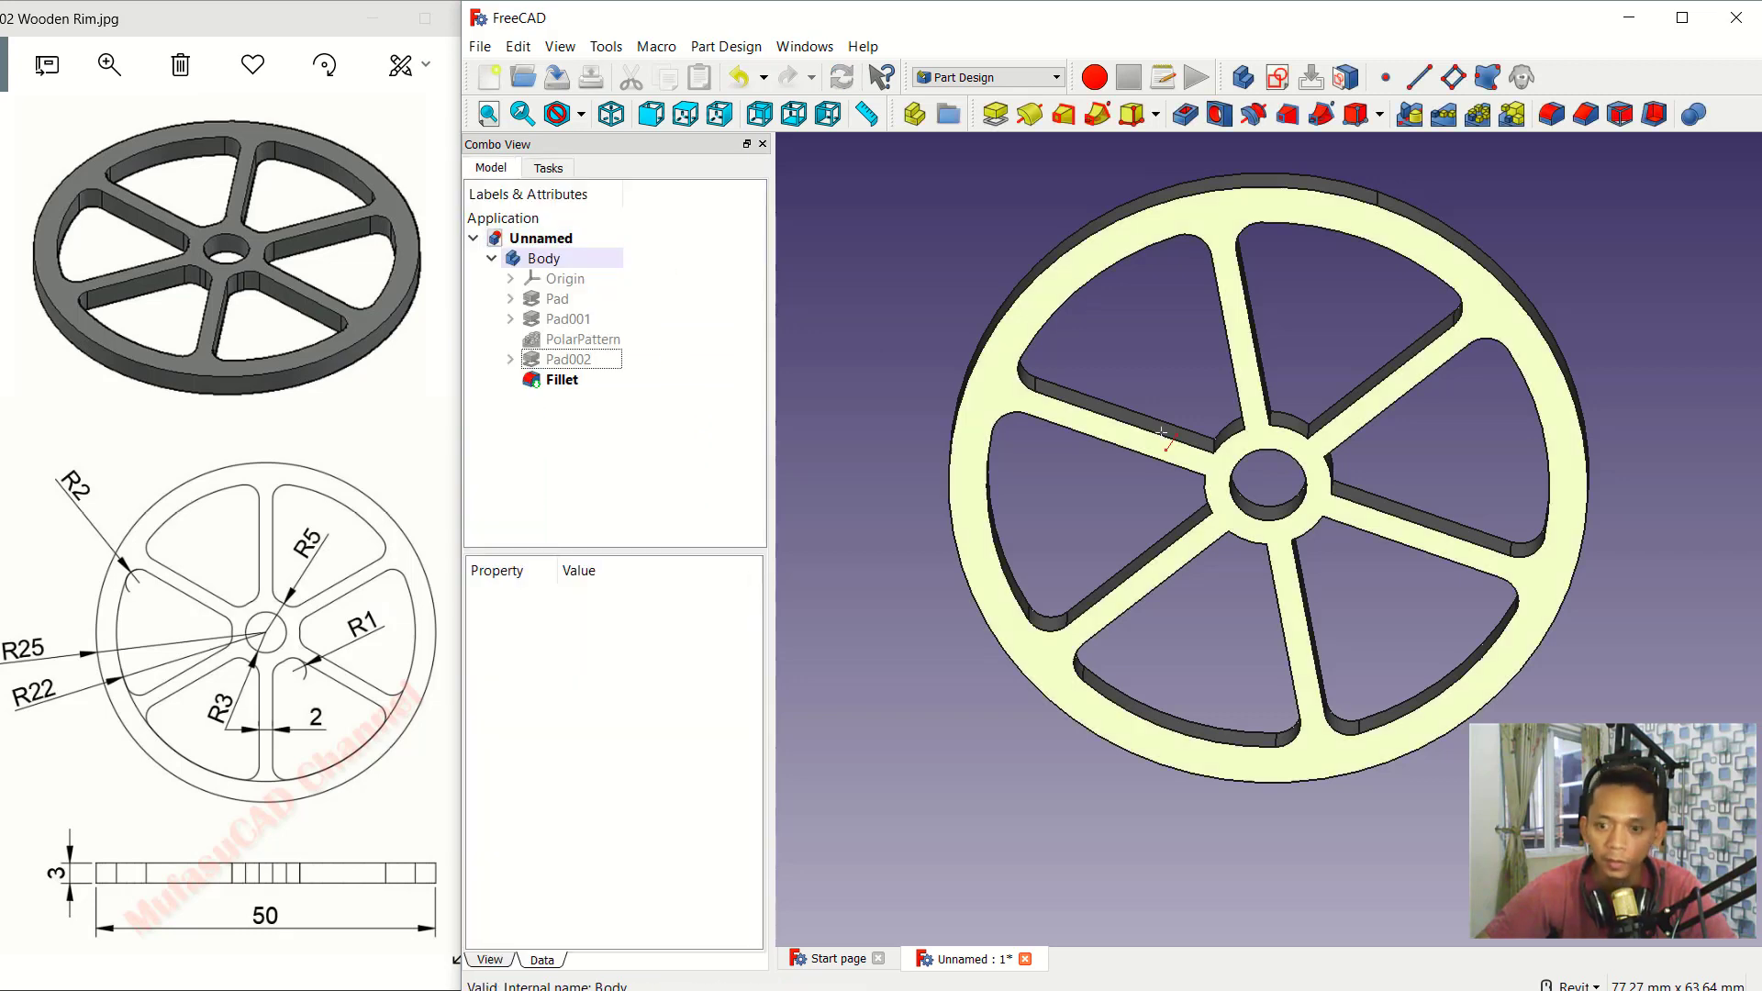
Step: Select the first four spoke-to-hub edges while orbiting around the hub
{"action": "mouse_move", "coordinate": [1313, 487]}
{"action": "middle_mouse_down", "text": "shift"}
{"action": "mouse_move", "coordinate": [1278, 493]}
{"action": "mouse_move", "coordinate": [1240, 464]}
{"action": "middle_mouse_up", "text": "shift"}
{"action": "scroll", "coordinate": [1278, 493], "scroll_direction": "up", "scroll_amount": 5}
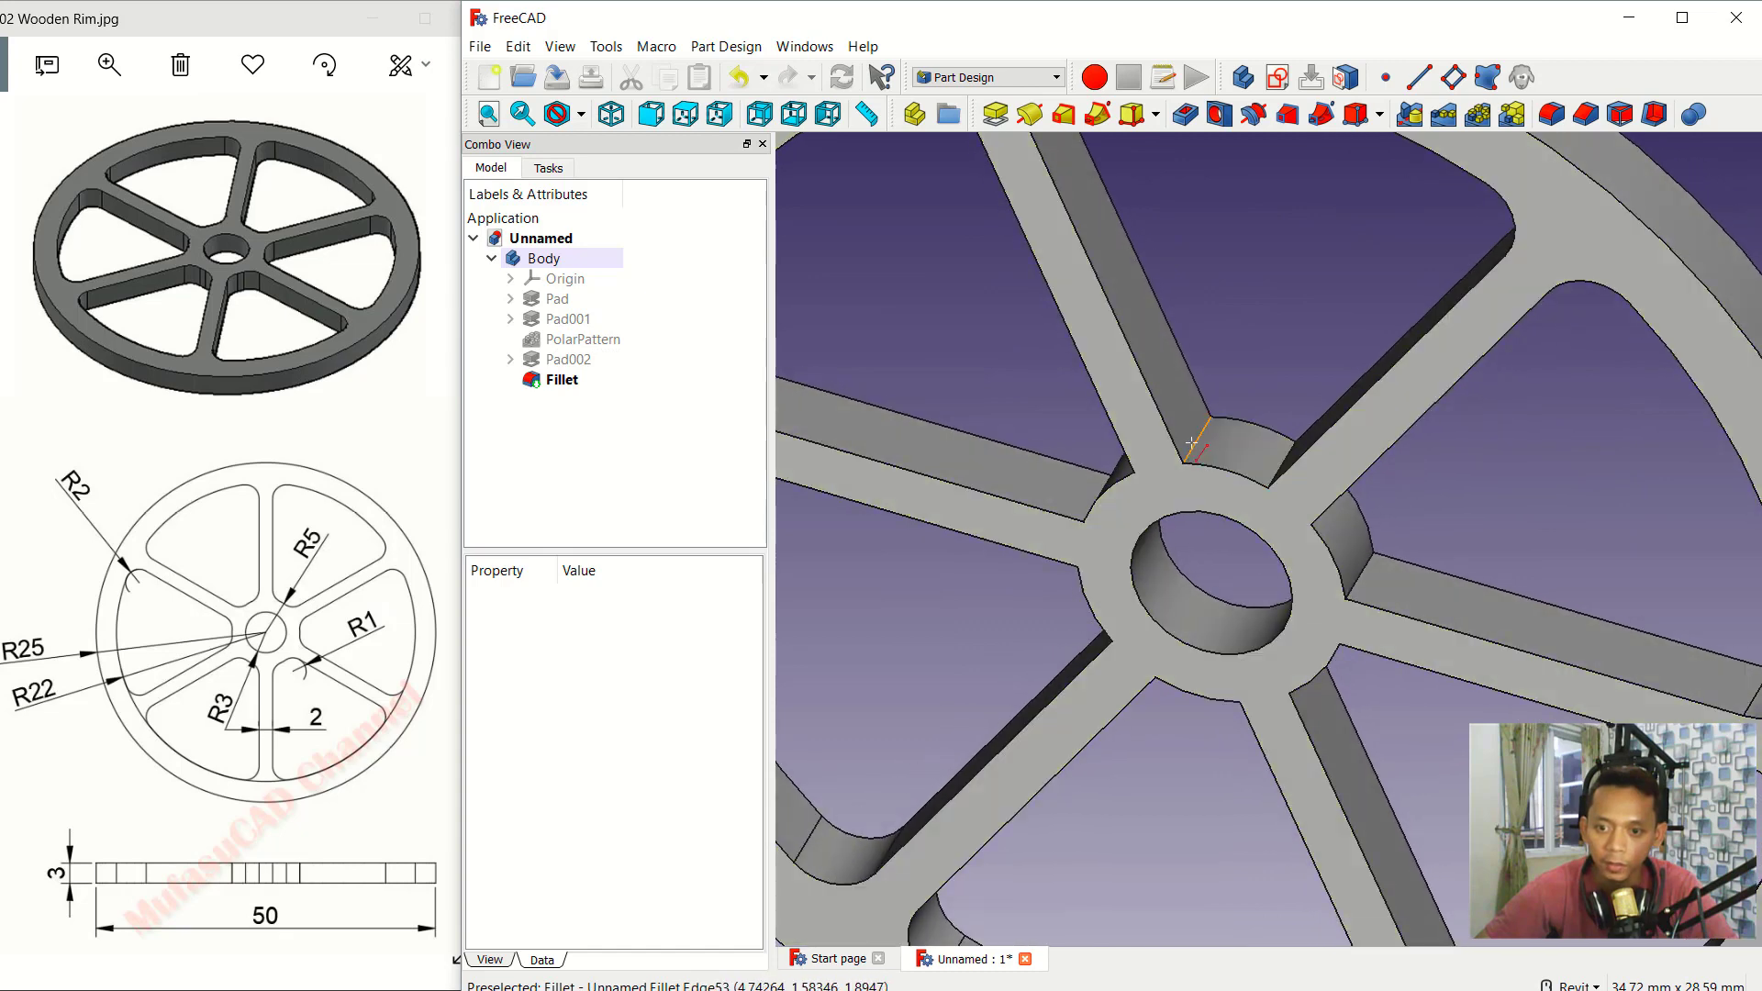
{"action": "left_click", "coordinate": [1193, 447]}
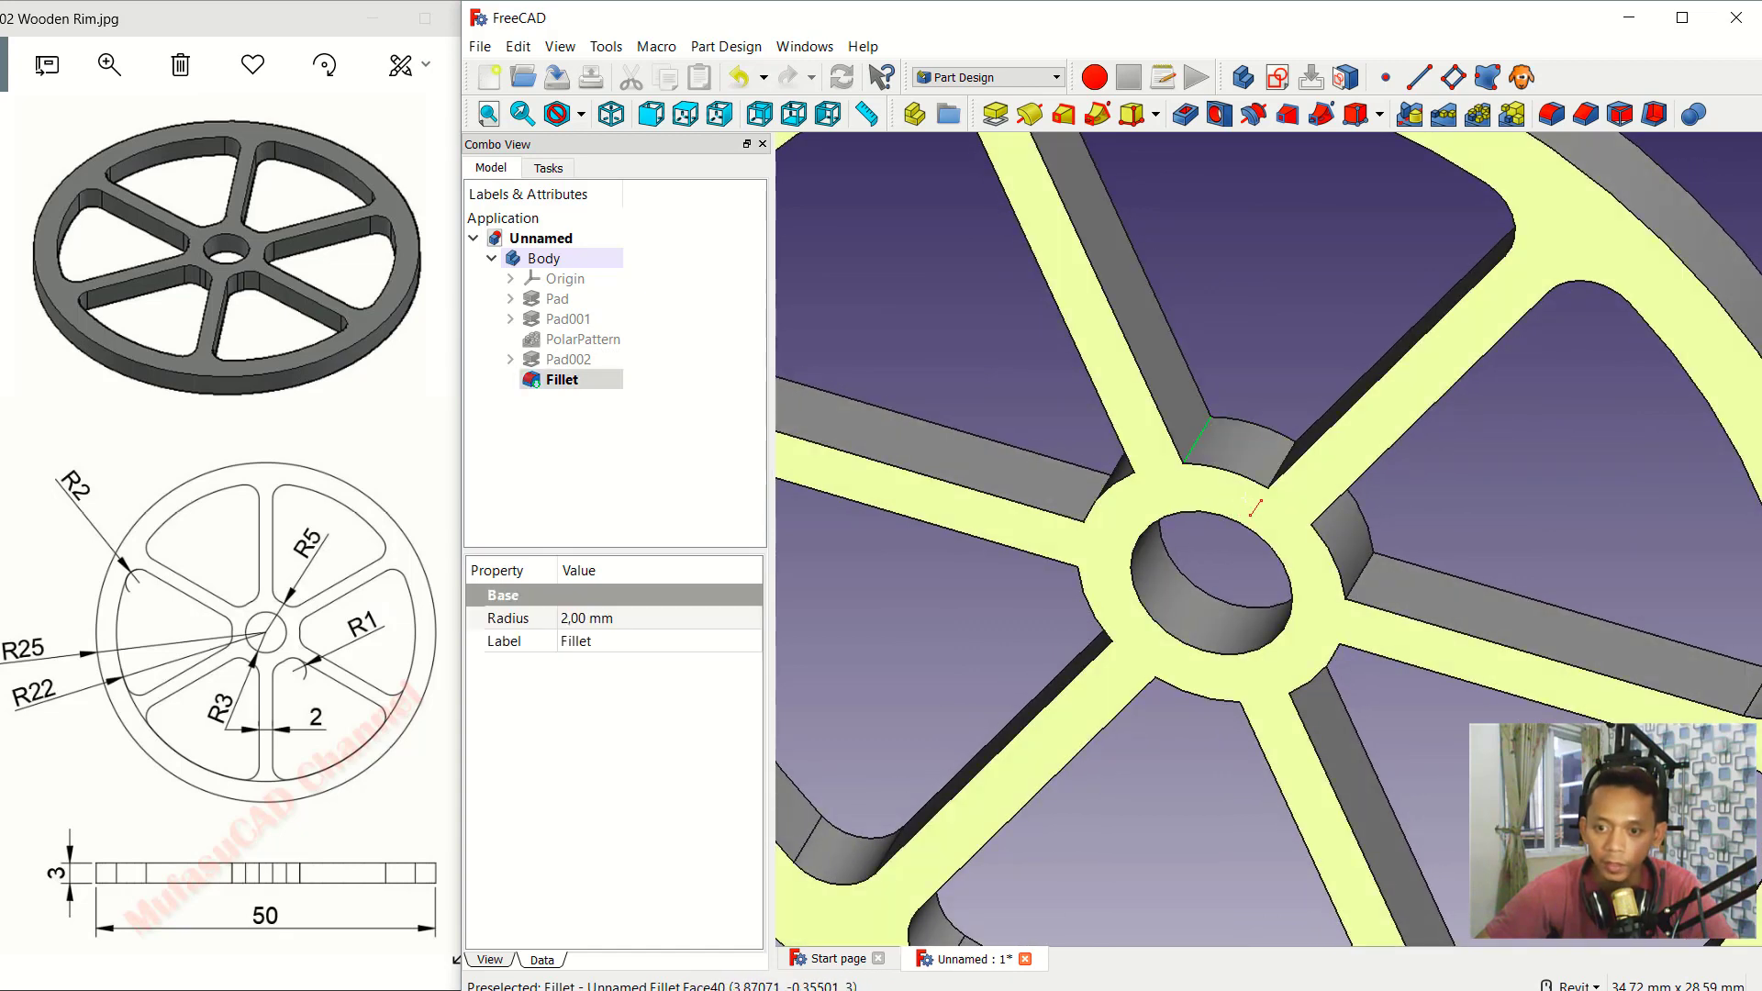
{"action": "middle_click_drag", "start_coordinate": [1192, 447], "coordinate": [1303, 483], "text": "shift"}
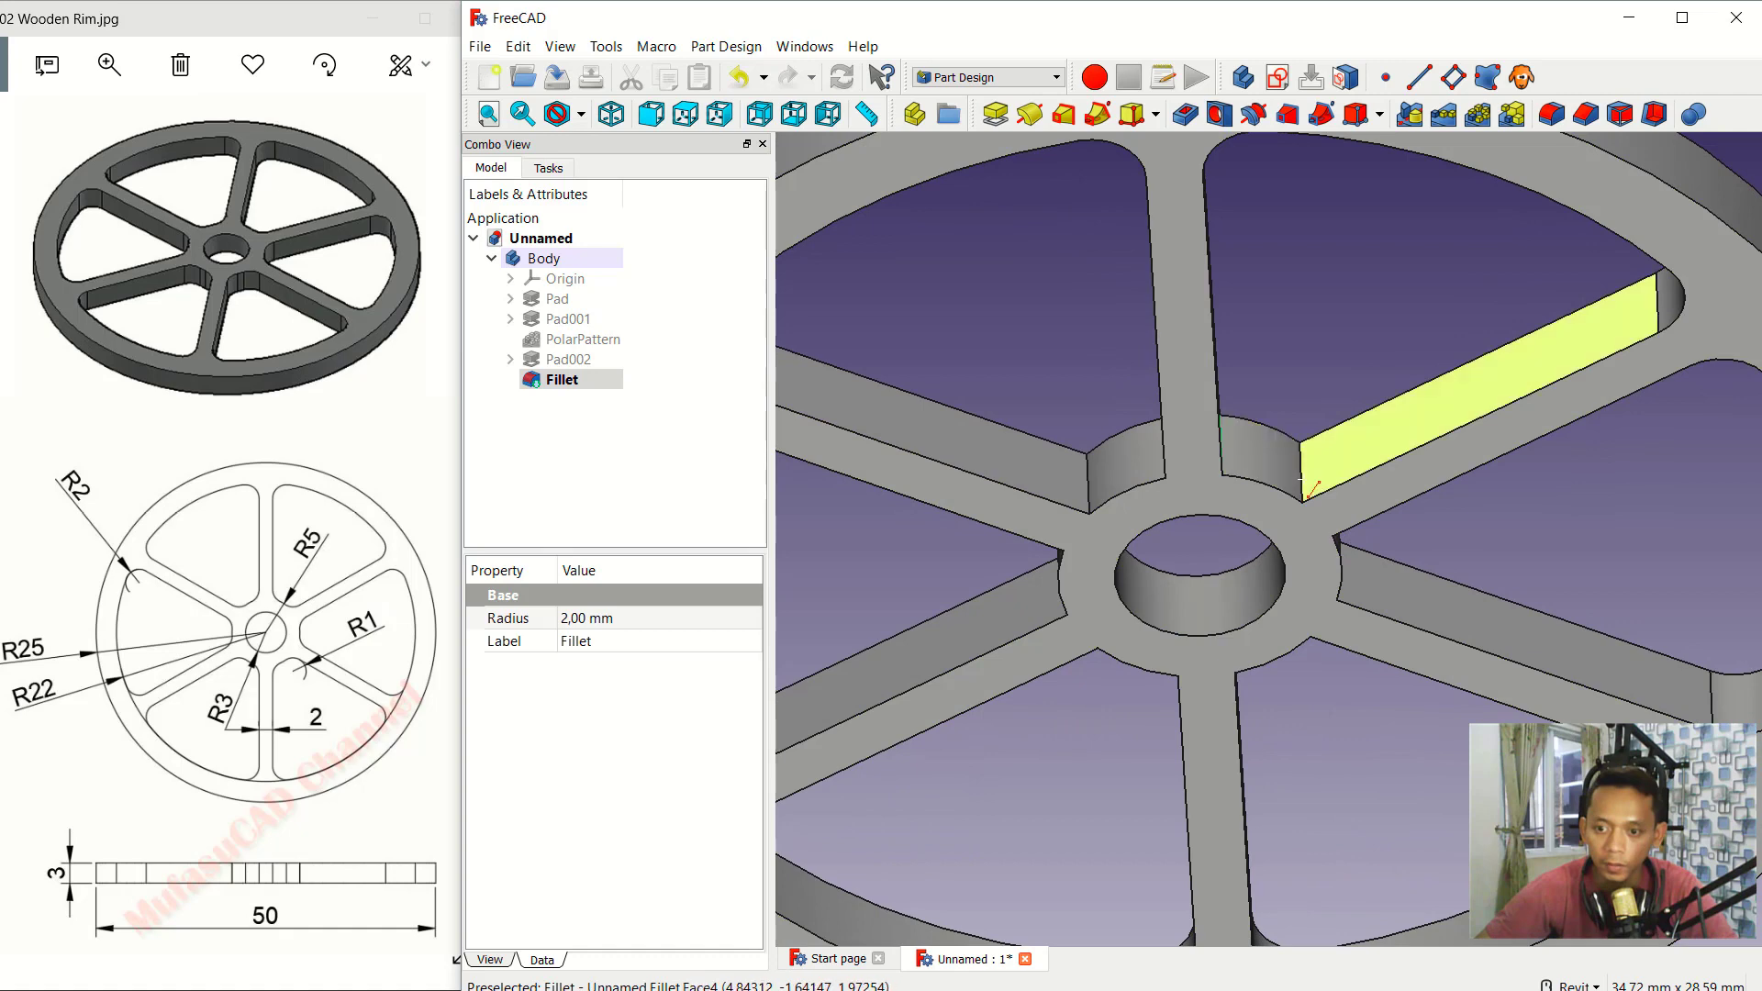
{"action": "middle_click_drag", "start_coordinate": [1305, 484], "coordinate": [1220, 450], "text": "shift"}
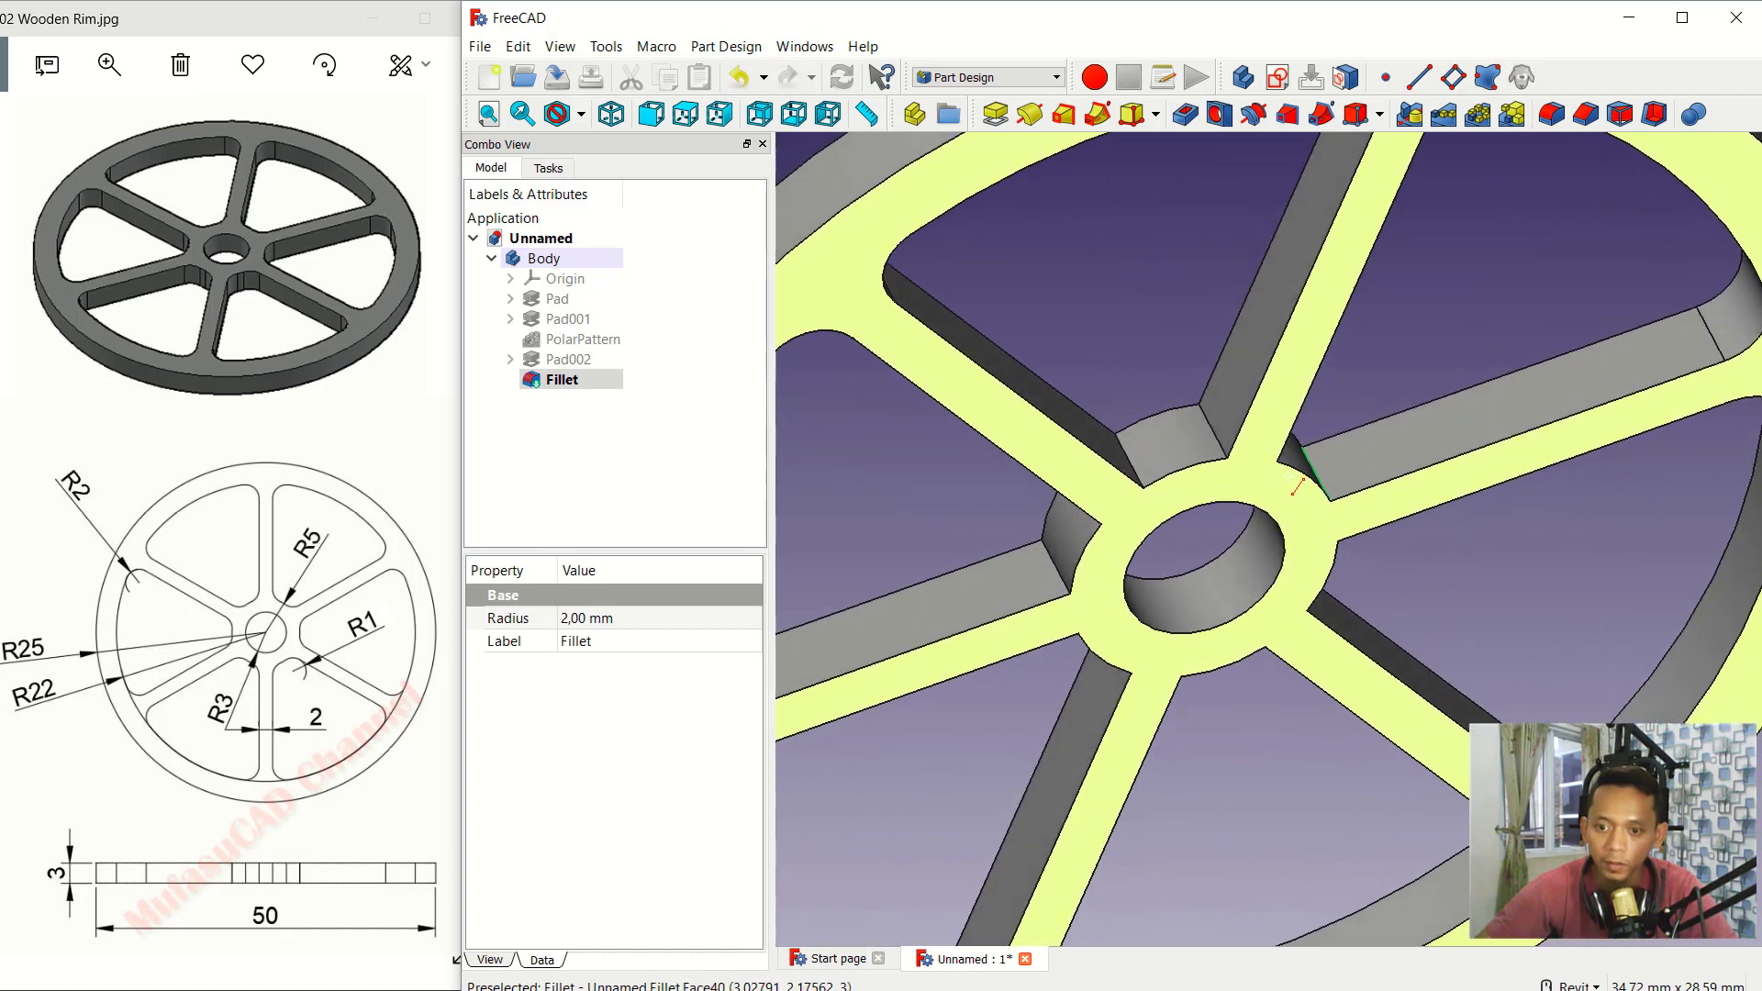
{"action": "left_click", "coordinate": [1219, 447], "text": "ctrl"}
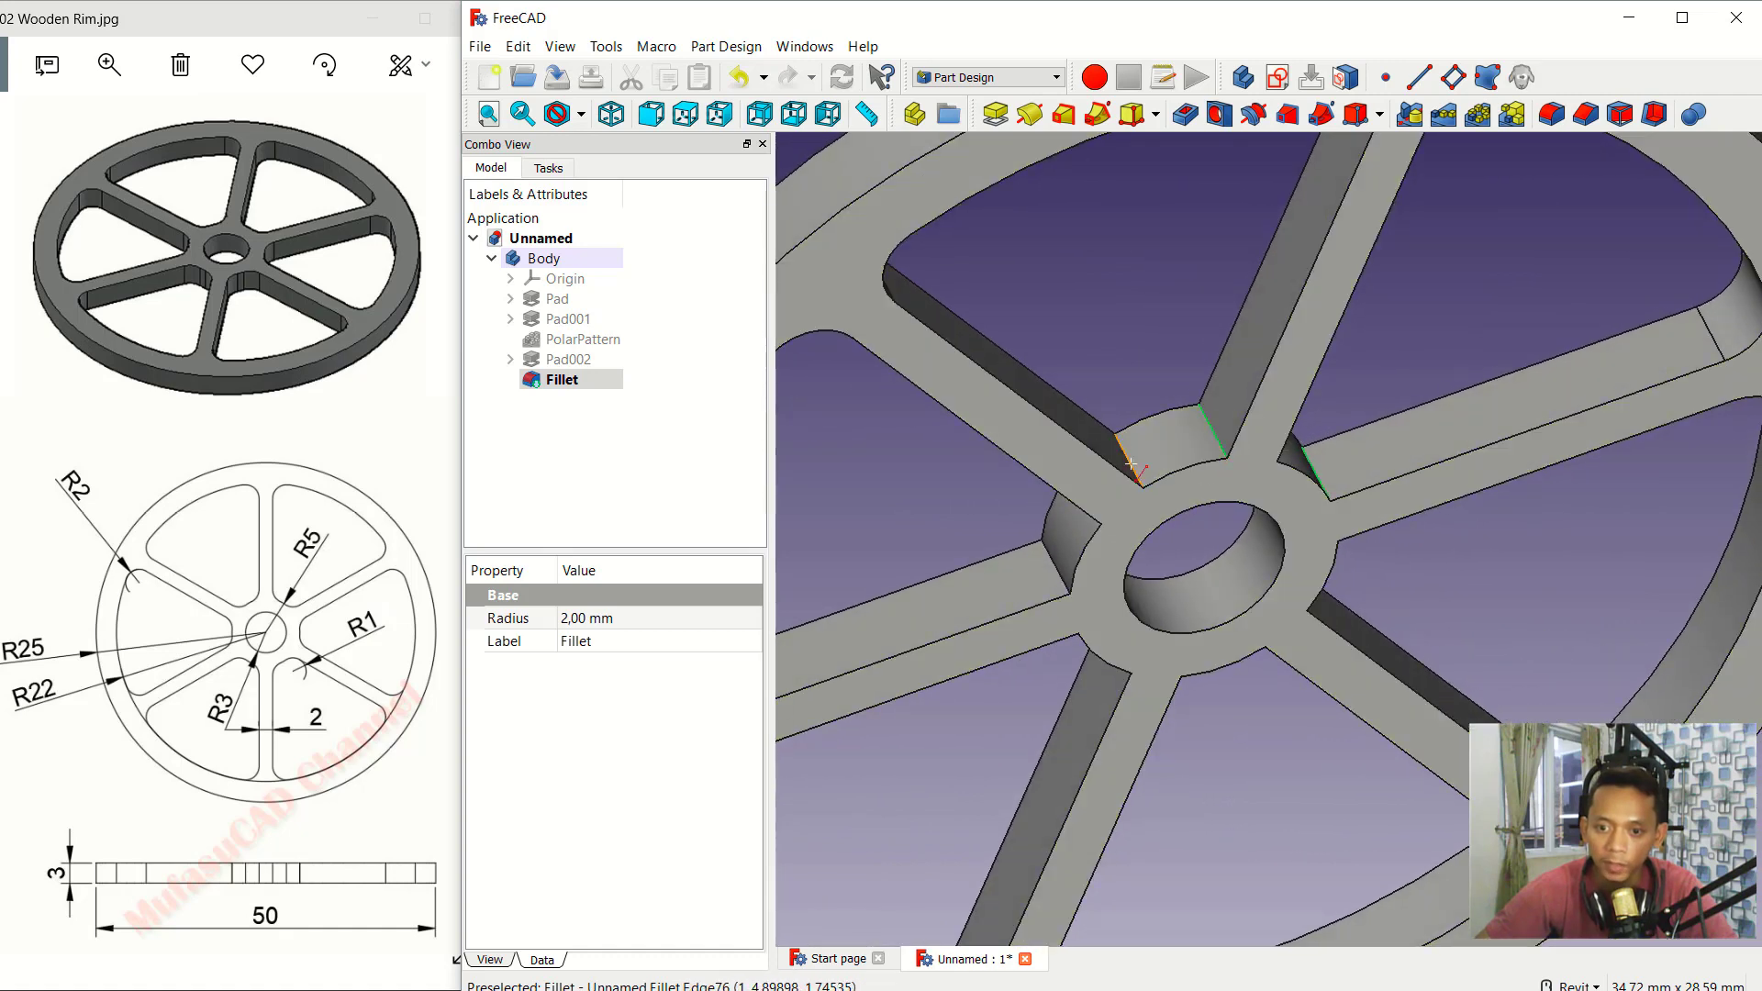
{"action": "middle_click_drag", "start_coordinate": [1131, 465], "coordinate": [1189, 432], "text": "shift"}
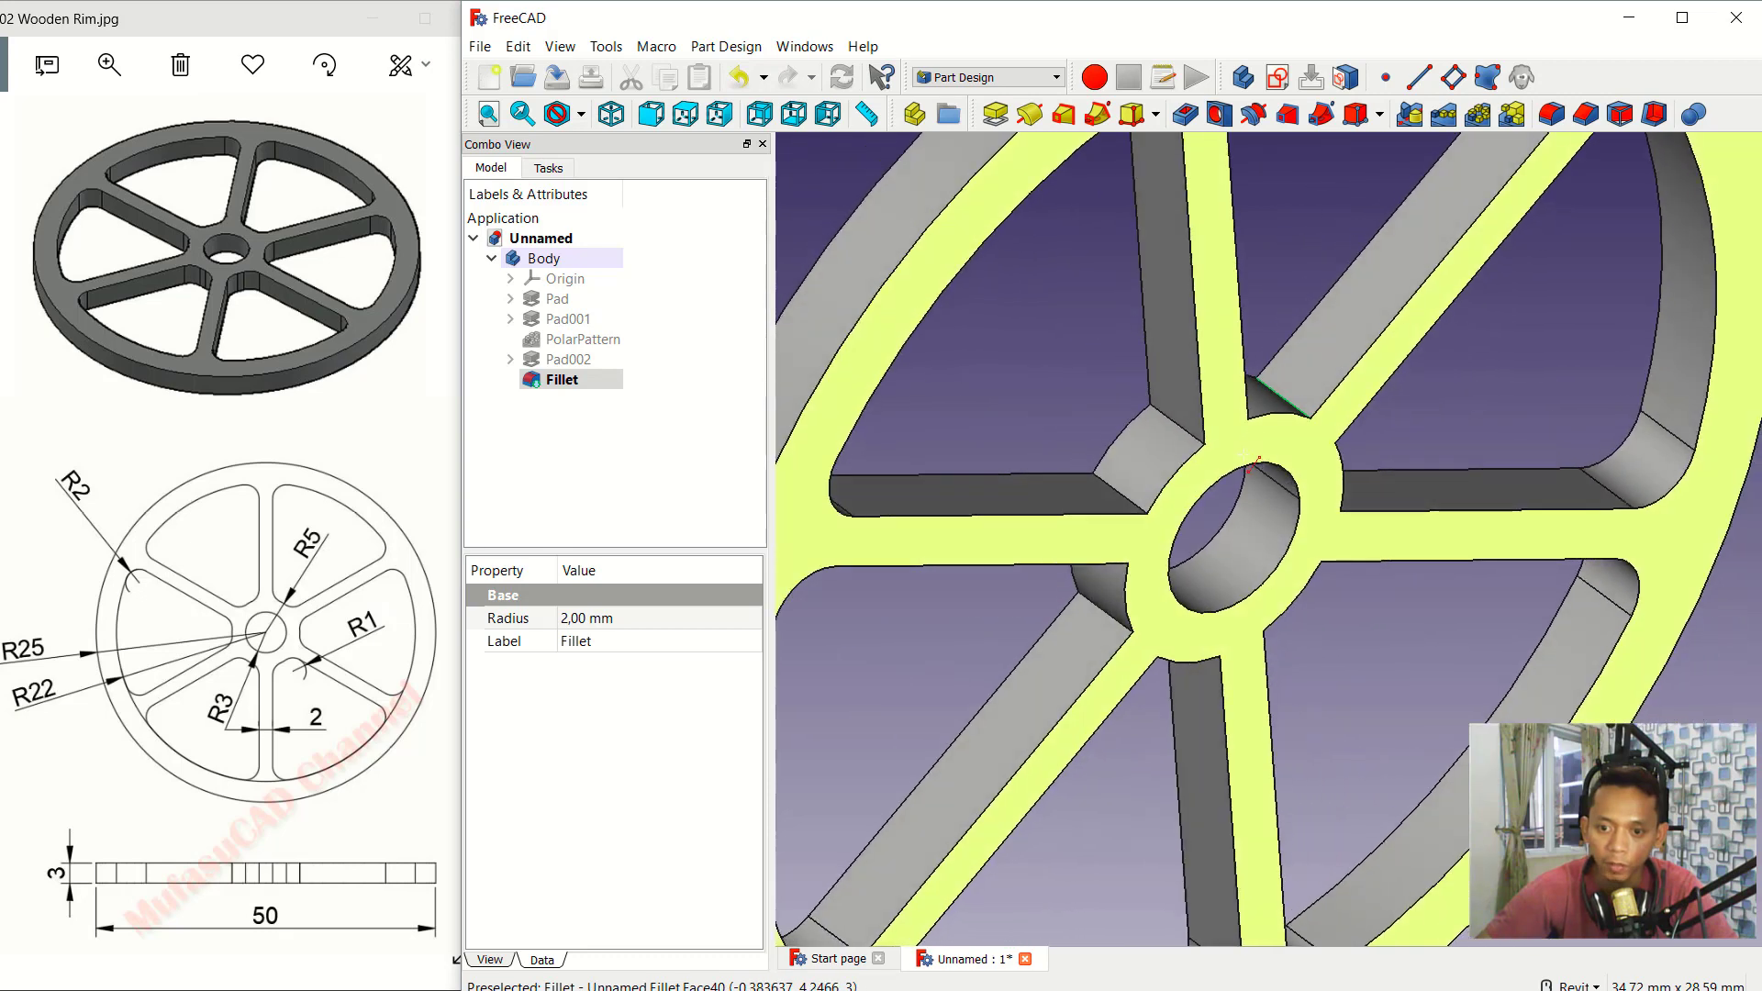
{"action": "left_click", "coordinate": [1188, 432], "text": "ctrl"}
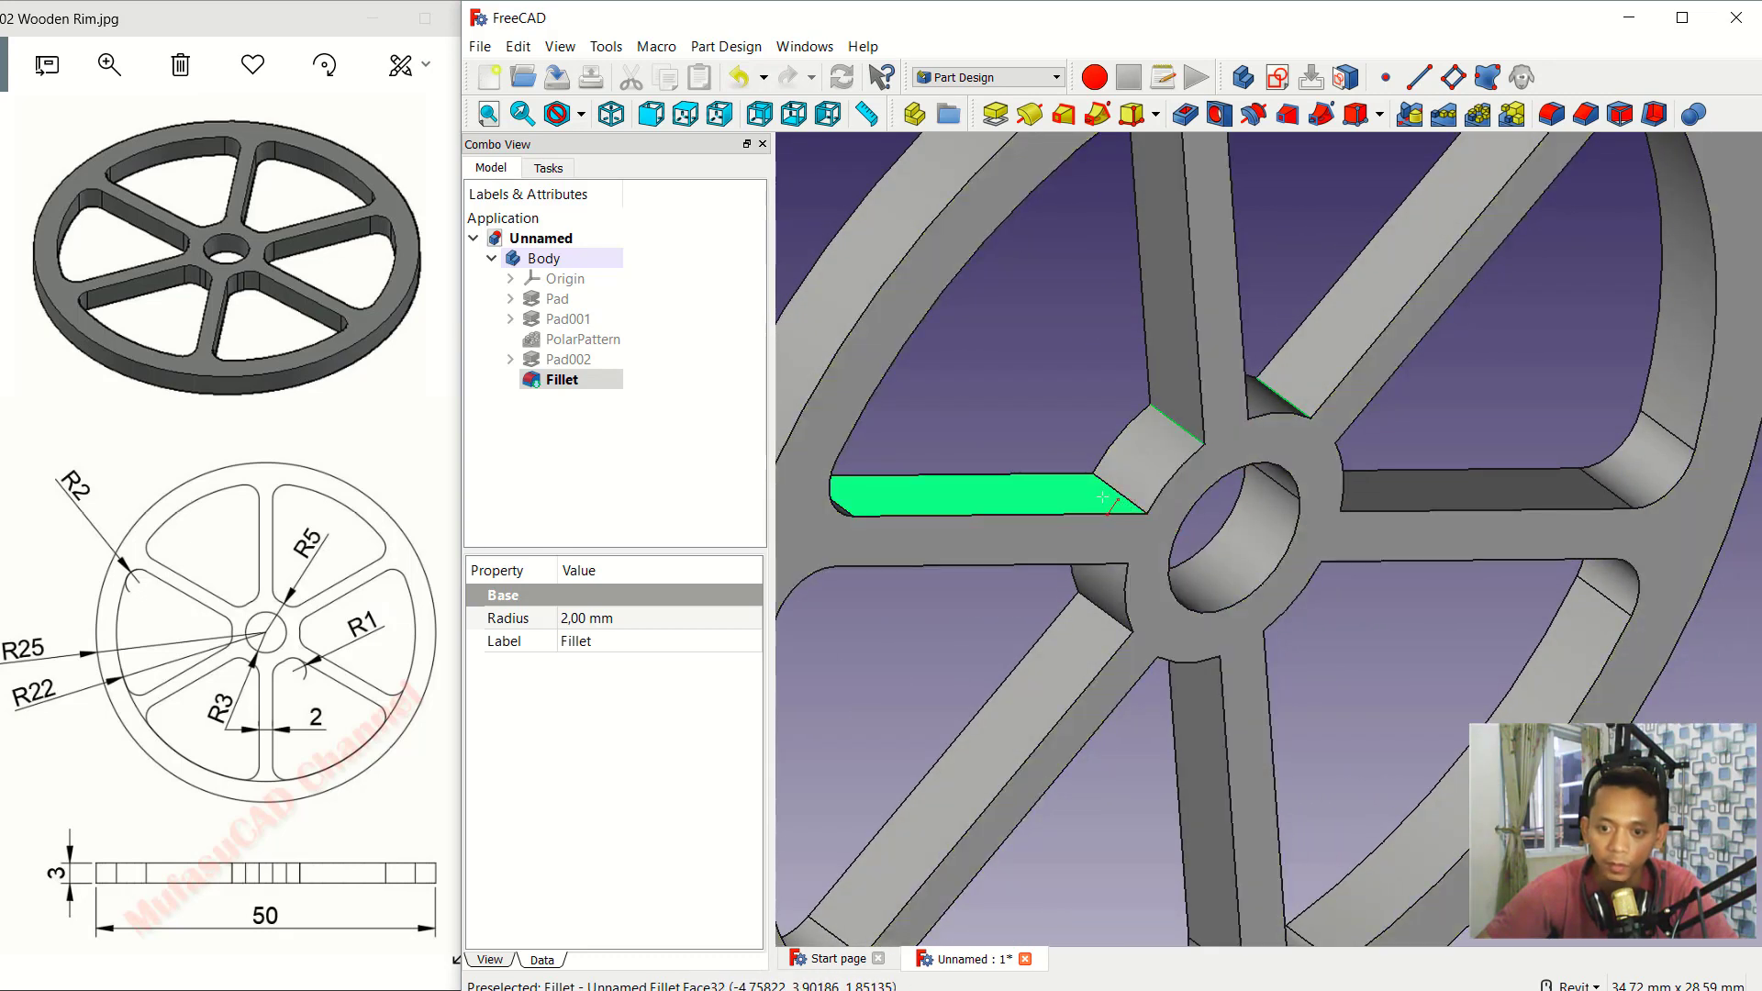
{"action": "left_click", "coordinate": [1122, 494], "text": "ctrl"}
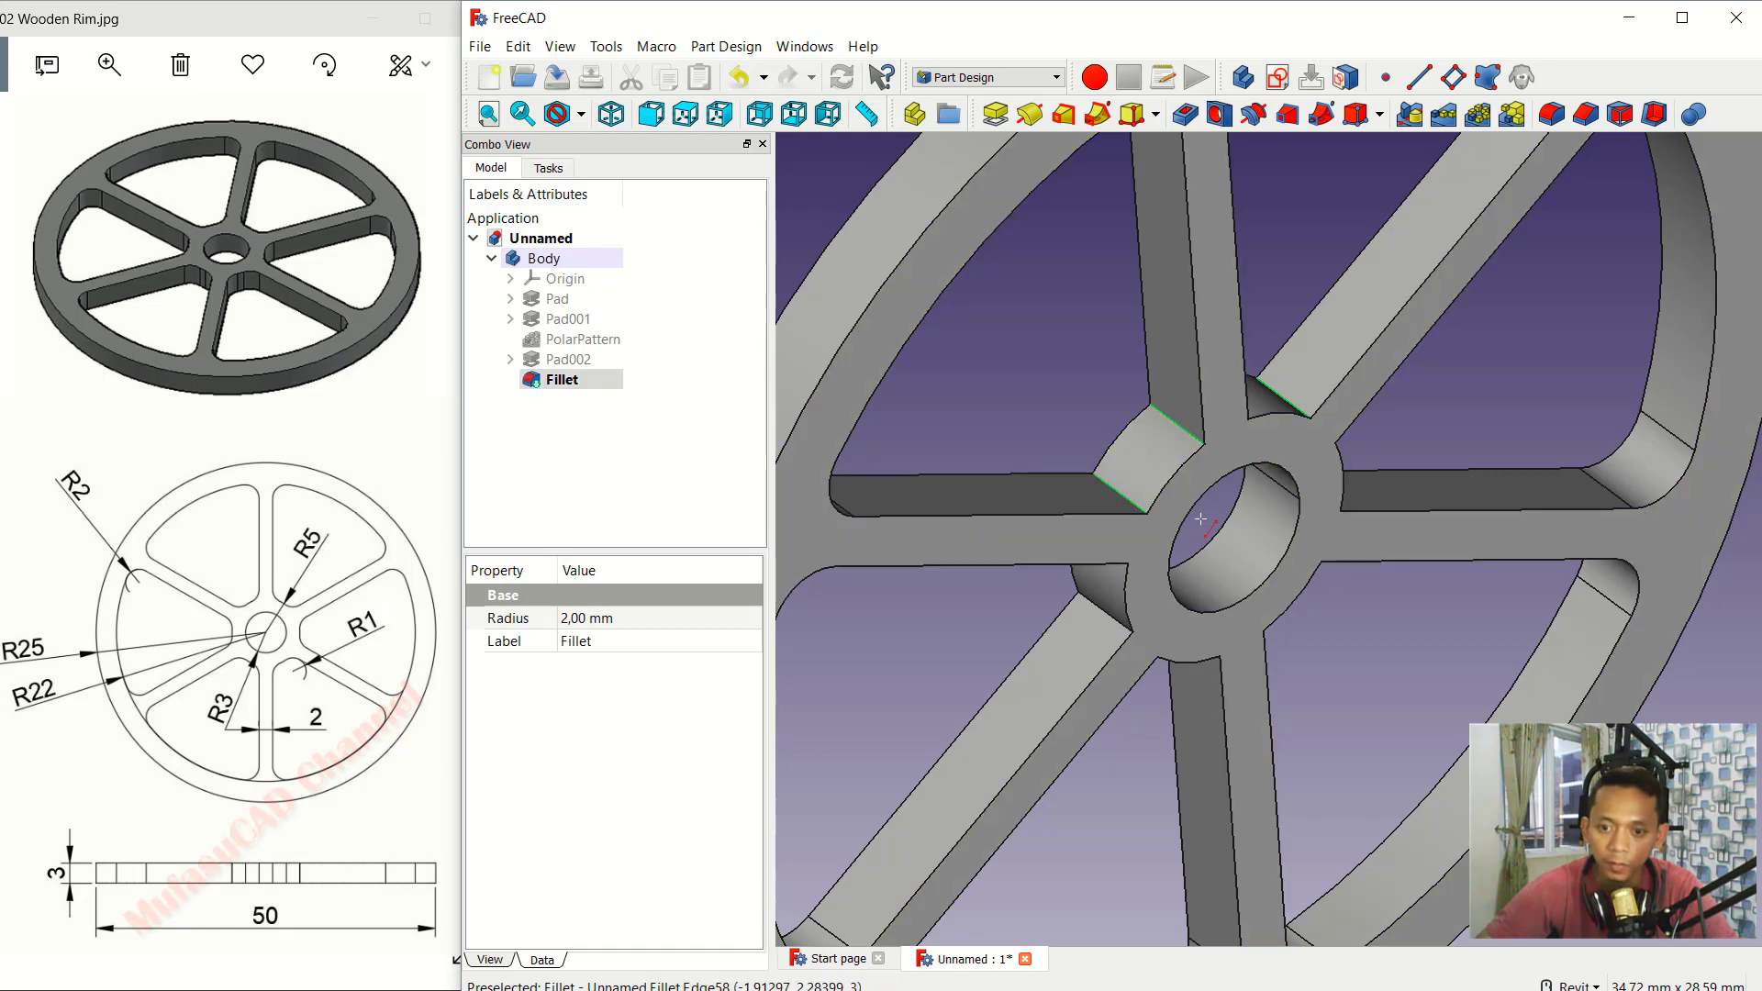
Step: Add the remaining spoke-to-hub edges and confirm them as Fillet001 with 1 mm radius
{"action": "middle_click_drag", "start_coordinate": [1122, 494], "coordinate": [1147, 435], "text": "shift"}
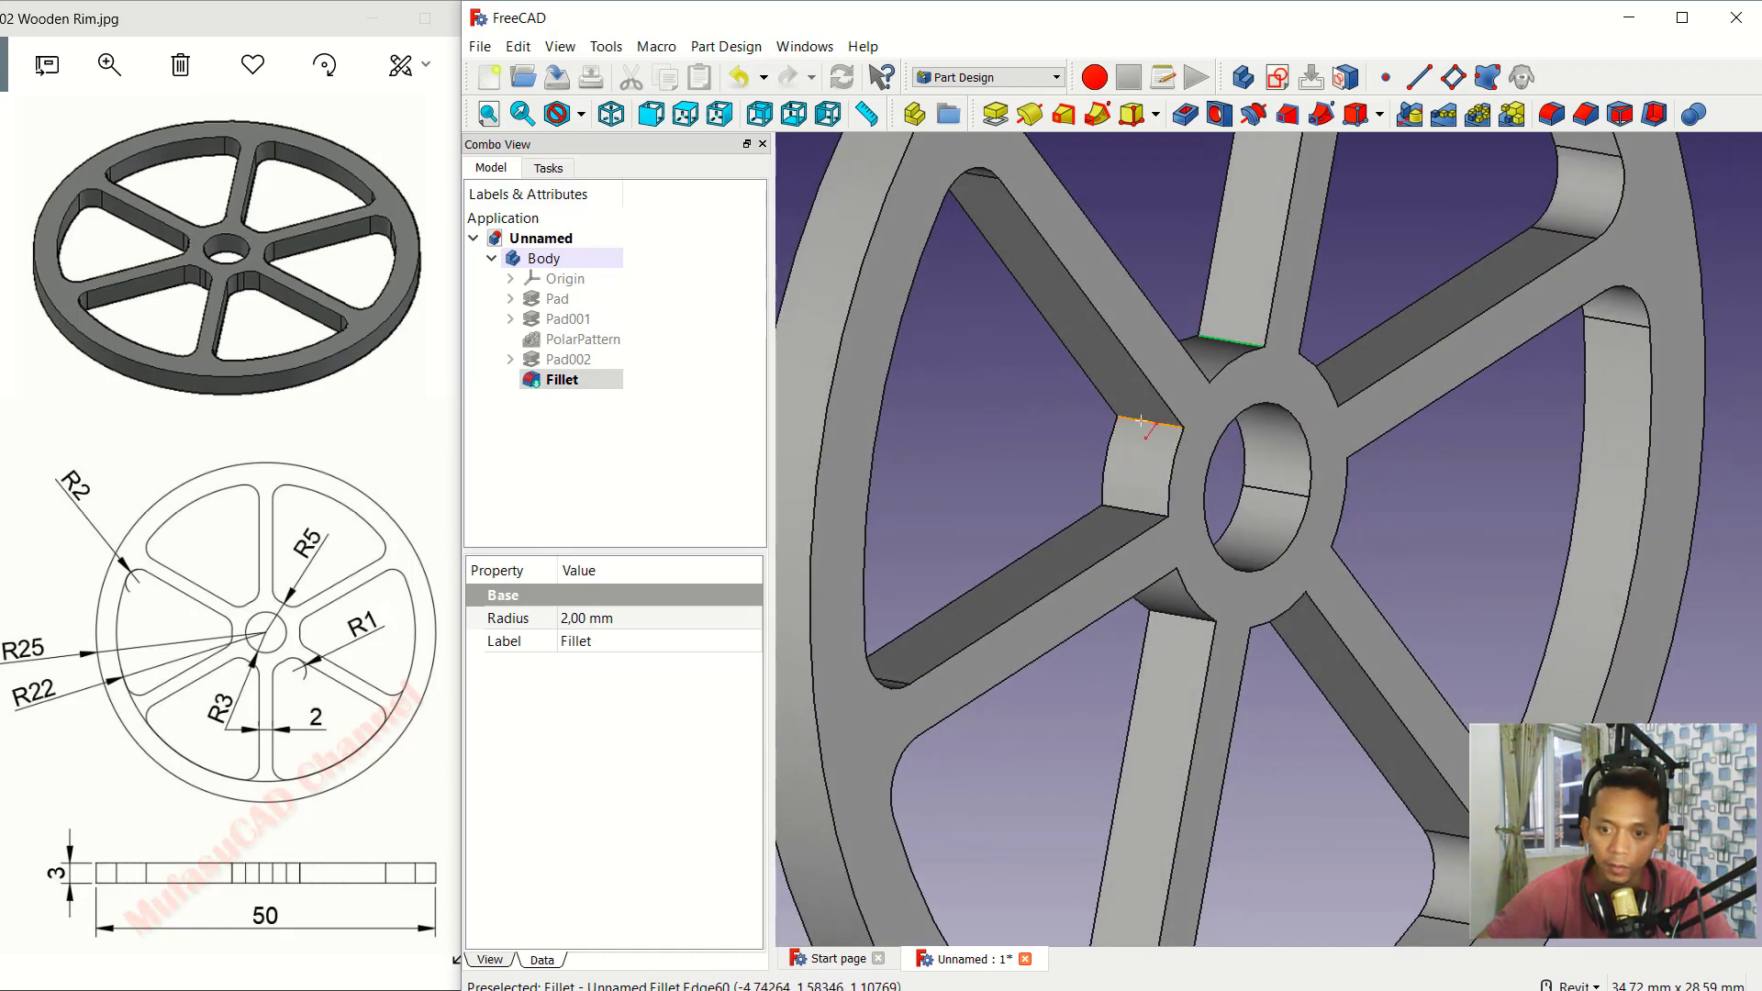
{"action": "left_click", "coordinate": [1143, 422], "text": "ctrl"}
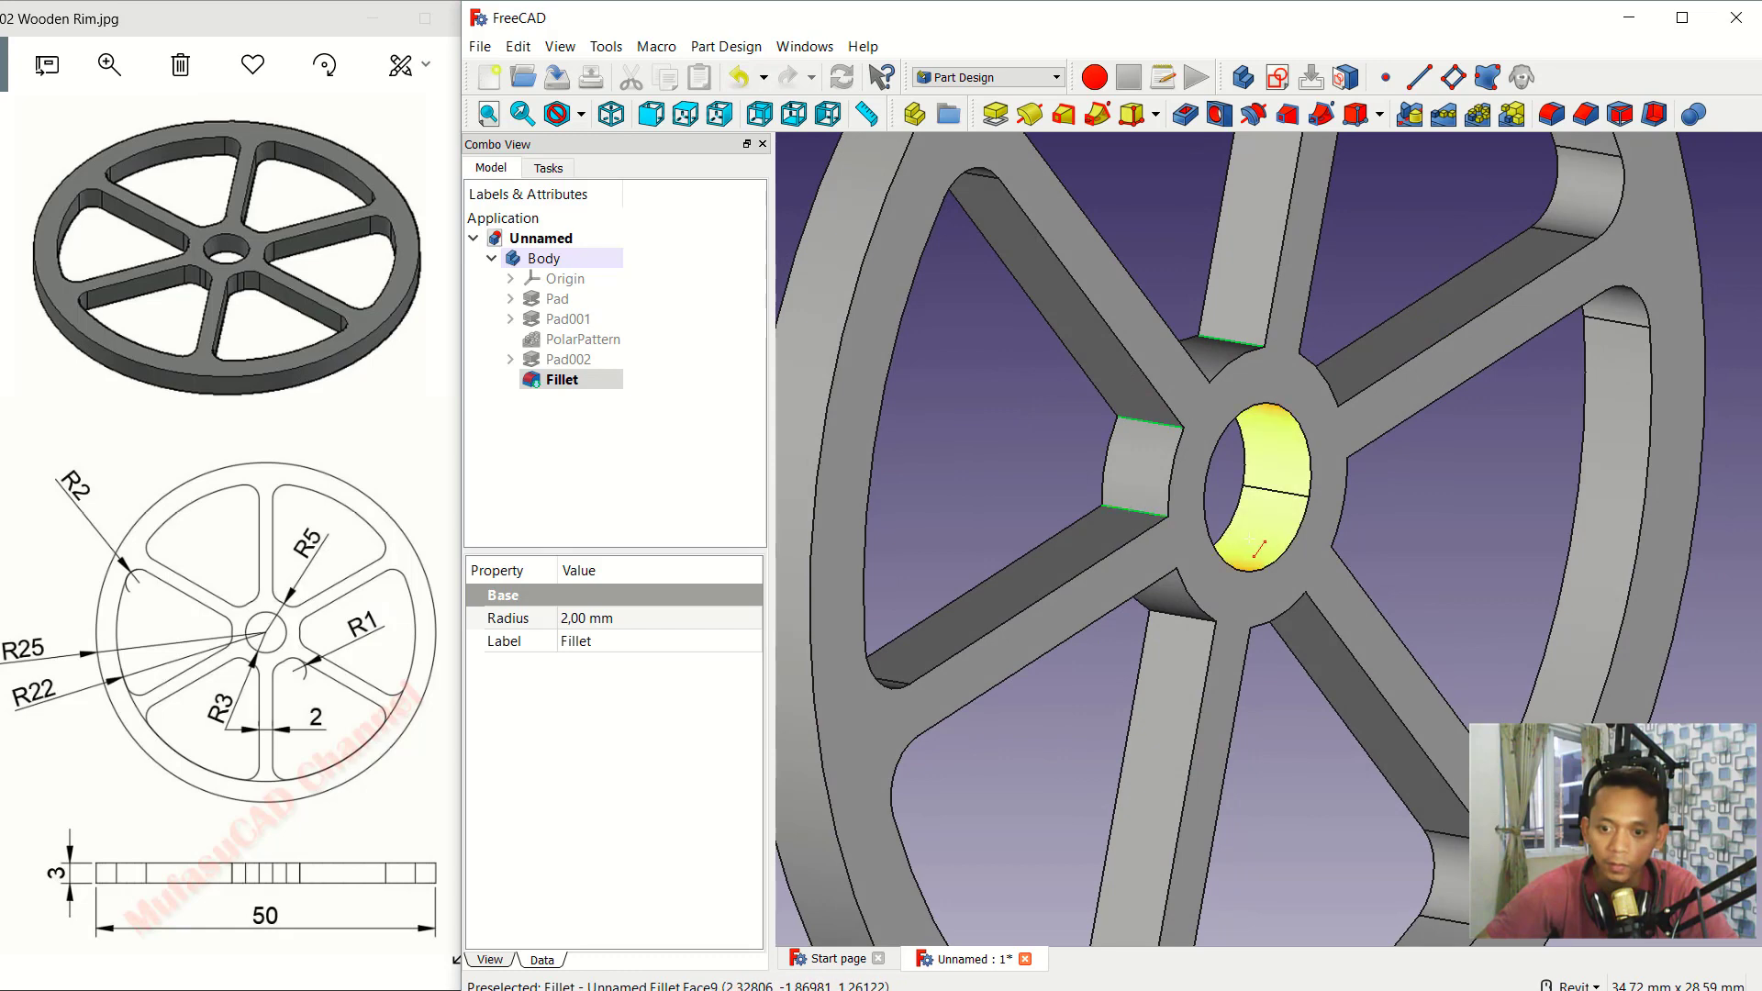
{"action": "middle_click_drag", "start_coordinate": [1220, 404], "coordinate": [1216, 385], "text": "shift"}
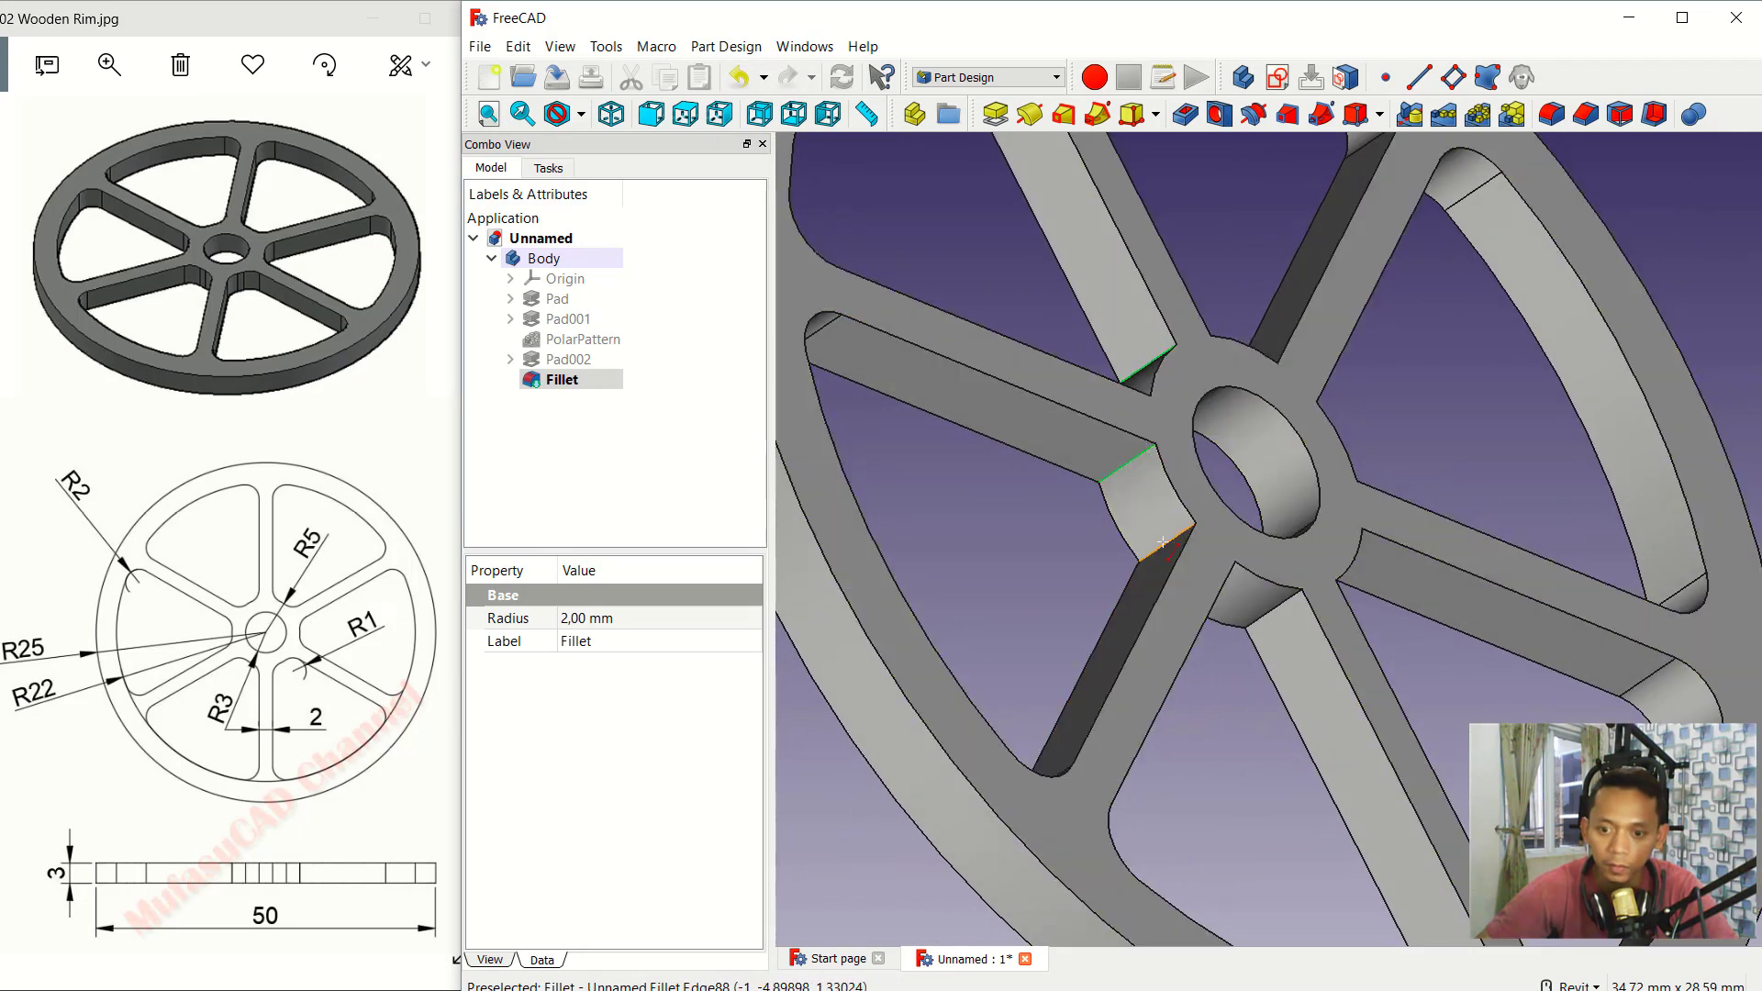
{"action": "middle_click_drag", "start_coordinate": [1166, 542], "coordinate": [1166, 474], "text": "shift"}
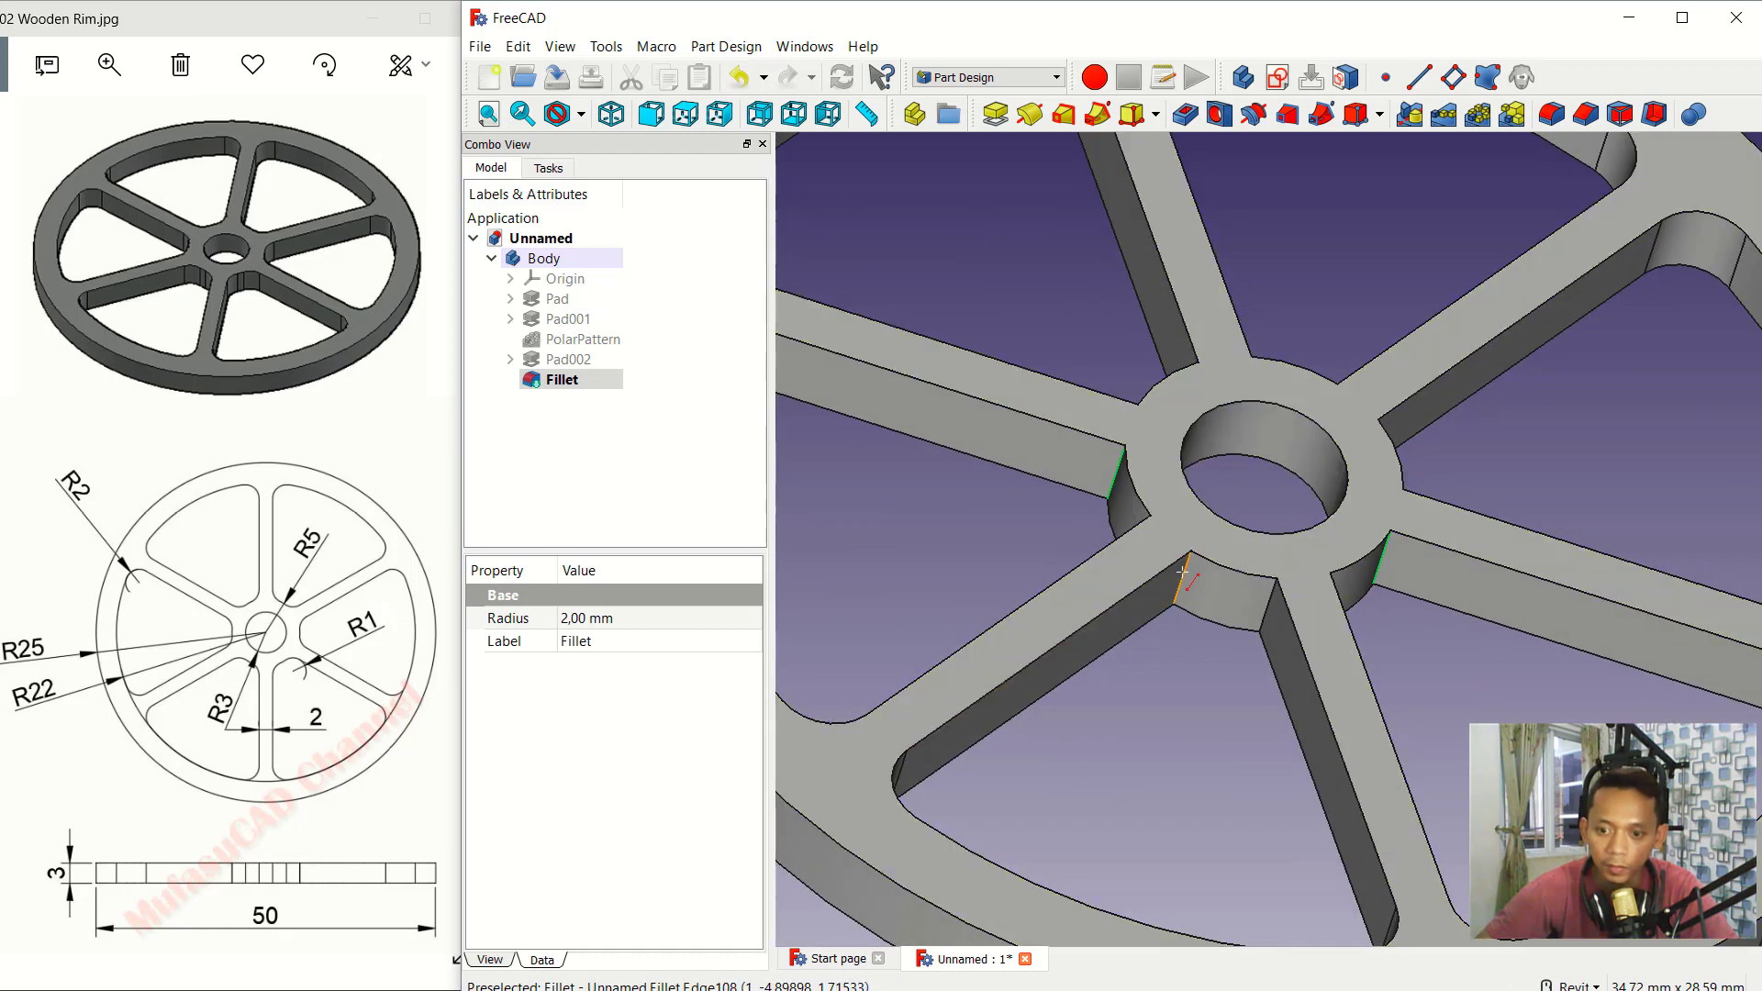
{"action": "left_click", "coordinate": [1182, 571], "text": "ctrl"}
{"action": "left_click", "coordinate": [1268, 606], "text": "ctrl"}
{"action": "middle_click_drag", "start_coordinate": [1380, 379], "coordinate": [1404, 424]}
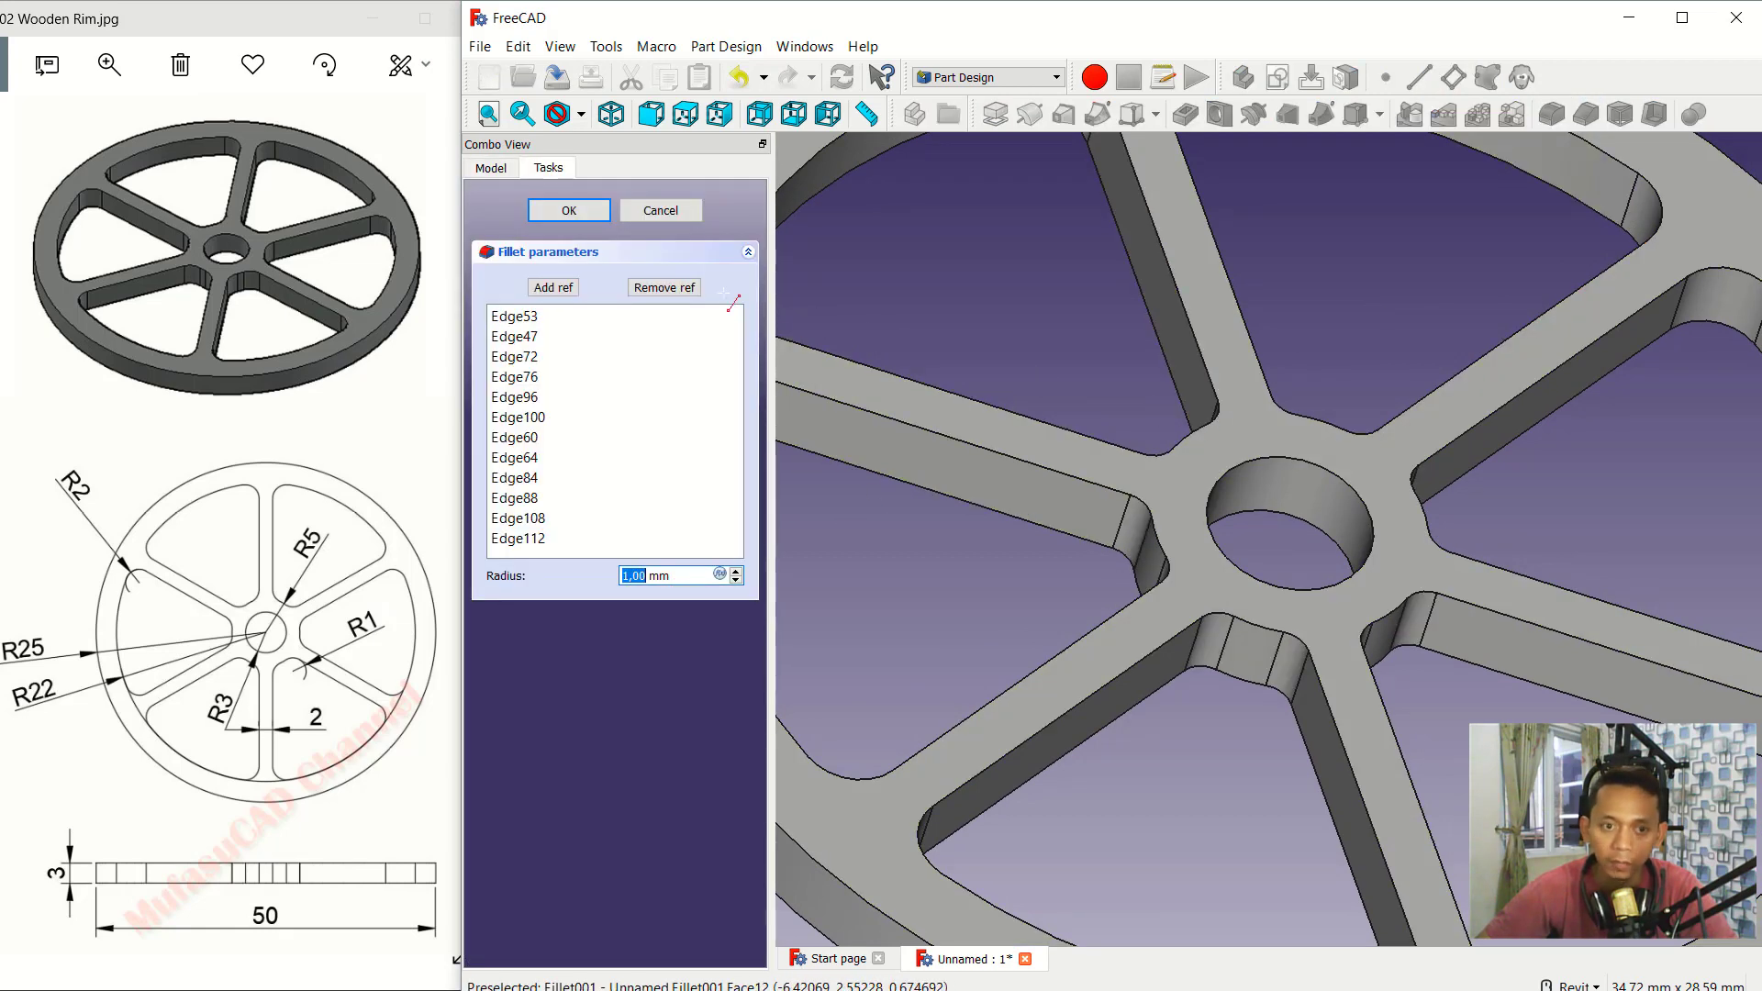
{"action": "key", "text": "Return"}
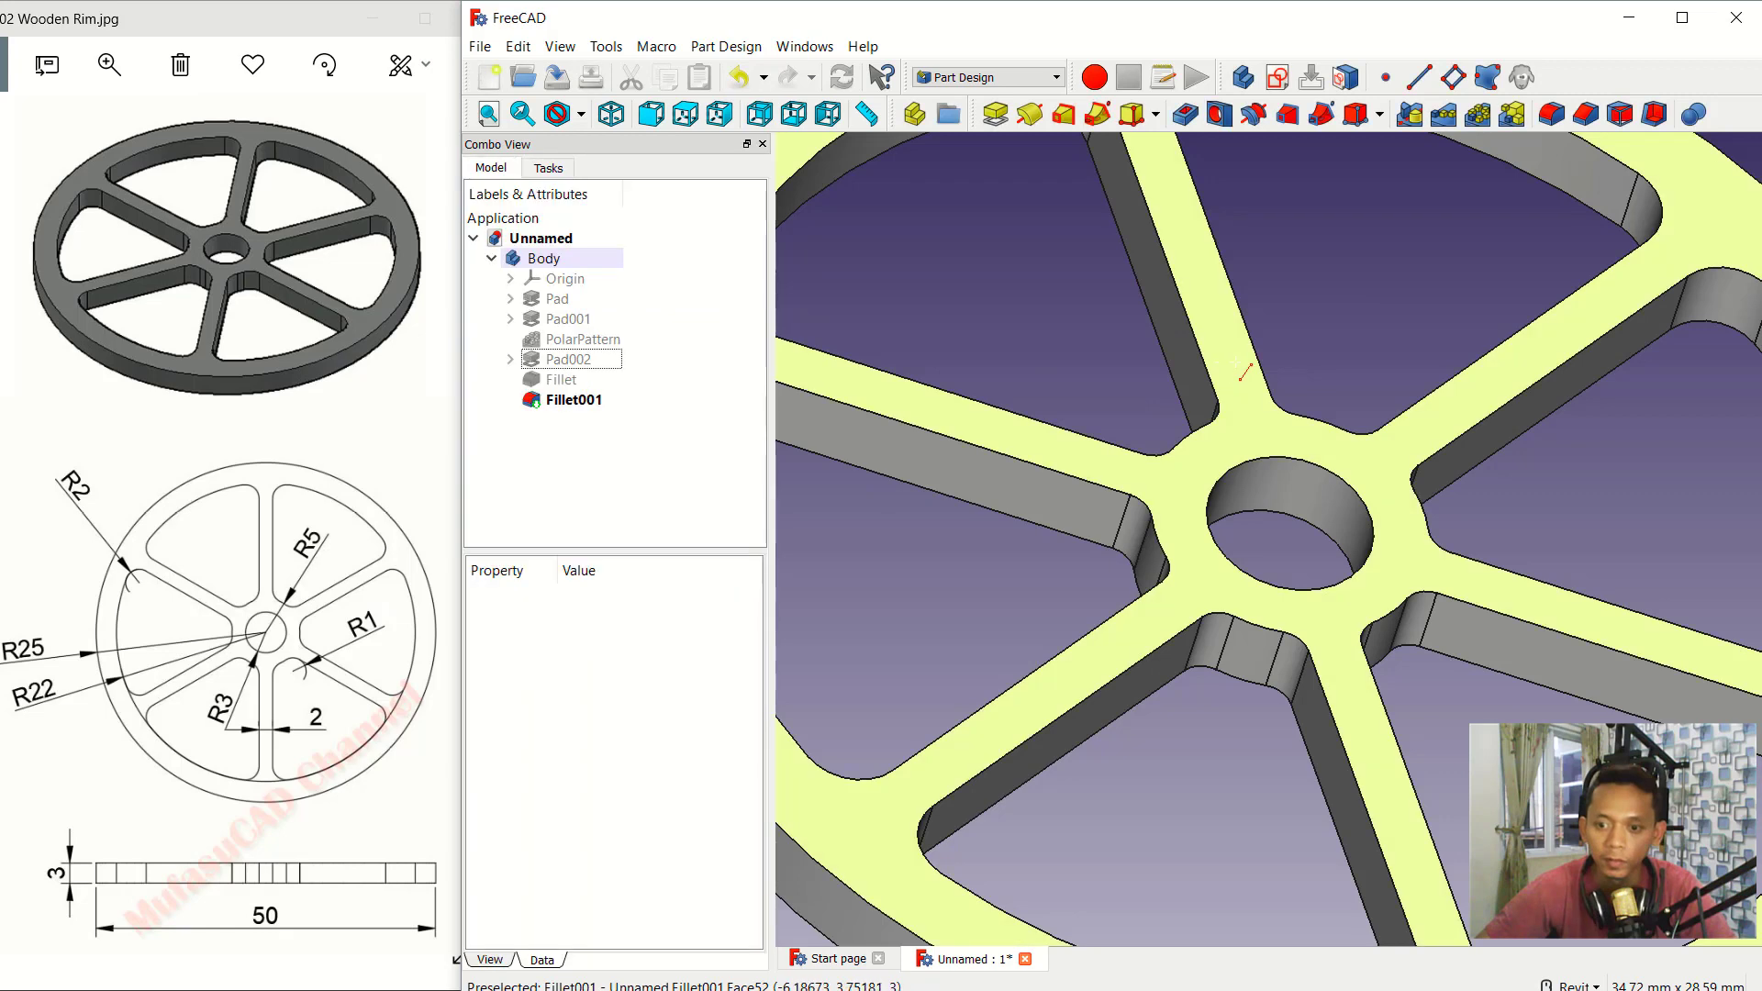
{"action": "scroll", "coordinate": [1266, 358], "scroll_direction": "down", "scroll_amount": 2}
{"action": "scroll", "coordinate": [1294, 356], "scroll_direction": "down", "scroll_amount": 2}
{"action": "scroll", "coordinate": [1322, 352], "scroll_direction": "down", "scroll_amount": 1}
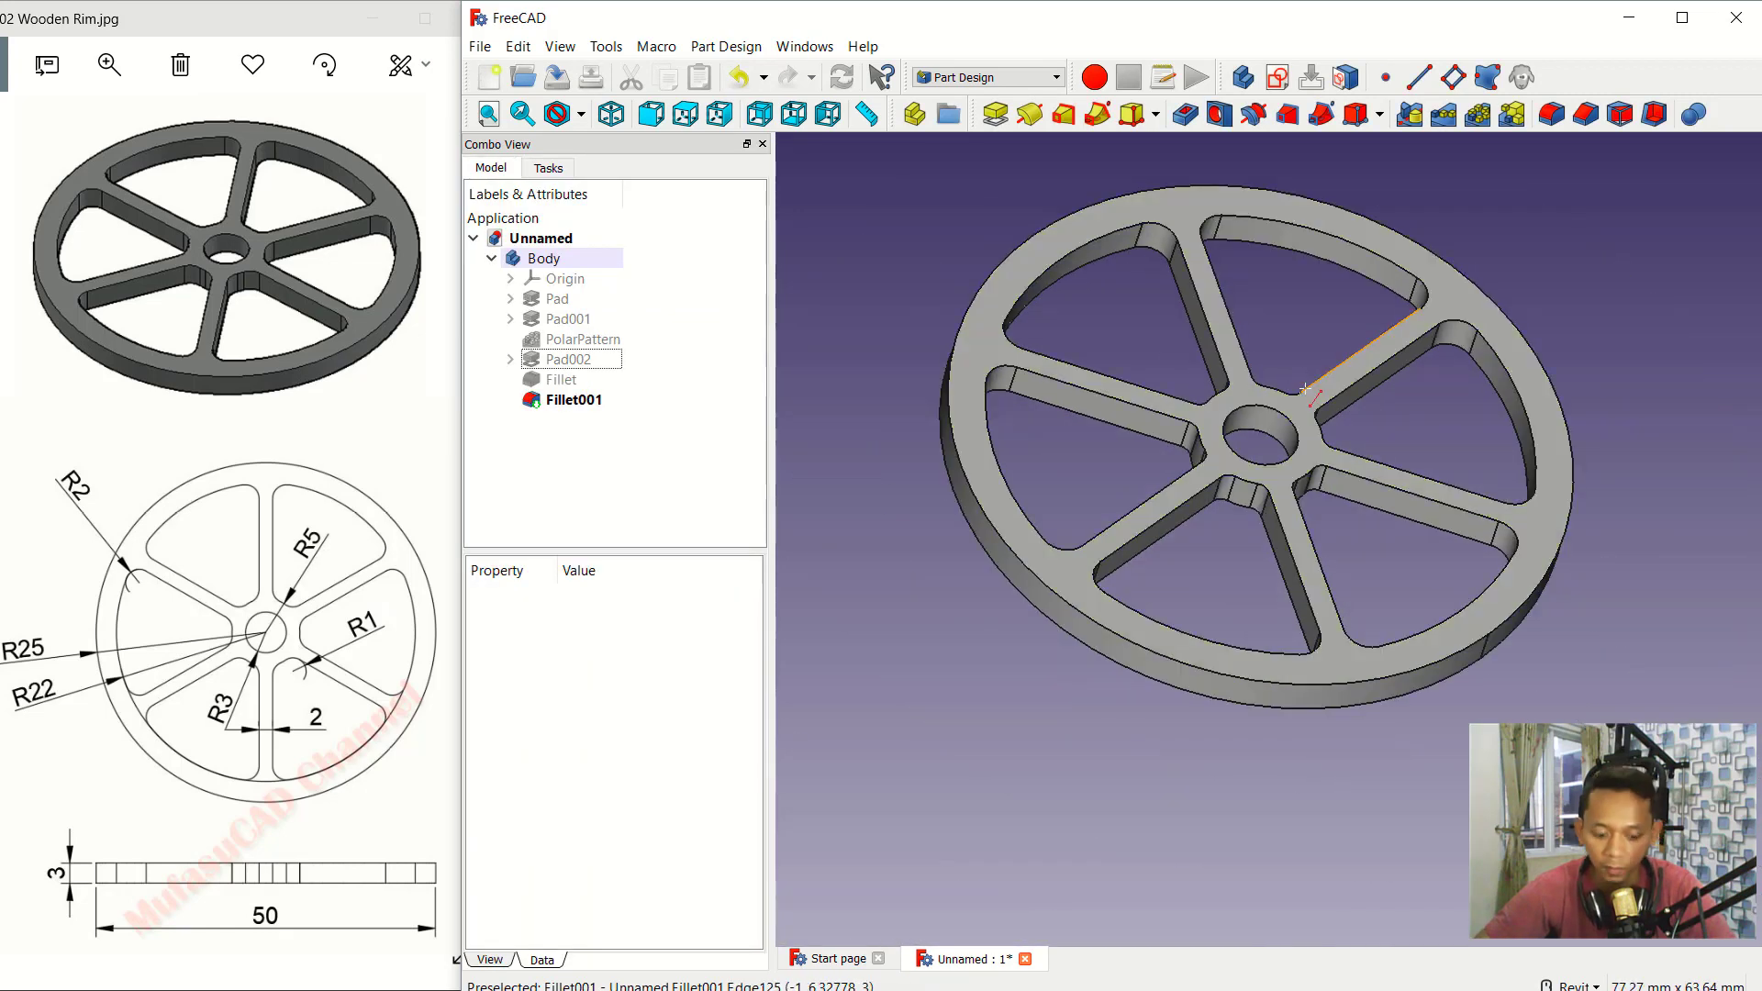
{"action": "mouse_move", "coordinate": [1323, 351]}
{"action": "middle_mouse_down", "text": "shift"}
{"action": "mouse_move", "coordinate": [1202, 491]}
{"action": "mouse_move", "coordinate": [1257, 419]}
{"action": "mouse_move", "coordinate": [1289, 419]}
{"action": "mouse_move", "coordinate": [1289, 356]}
{"action": "middle_mouse_up", "text": "shift"}
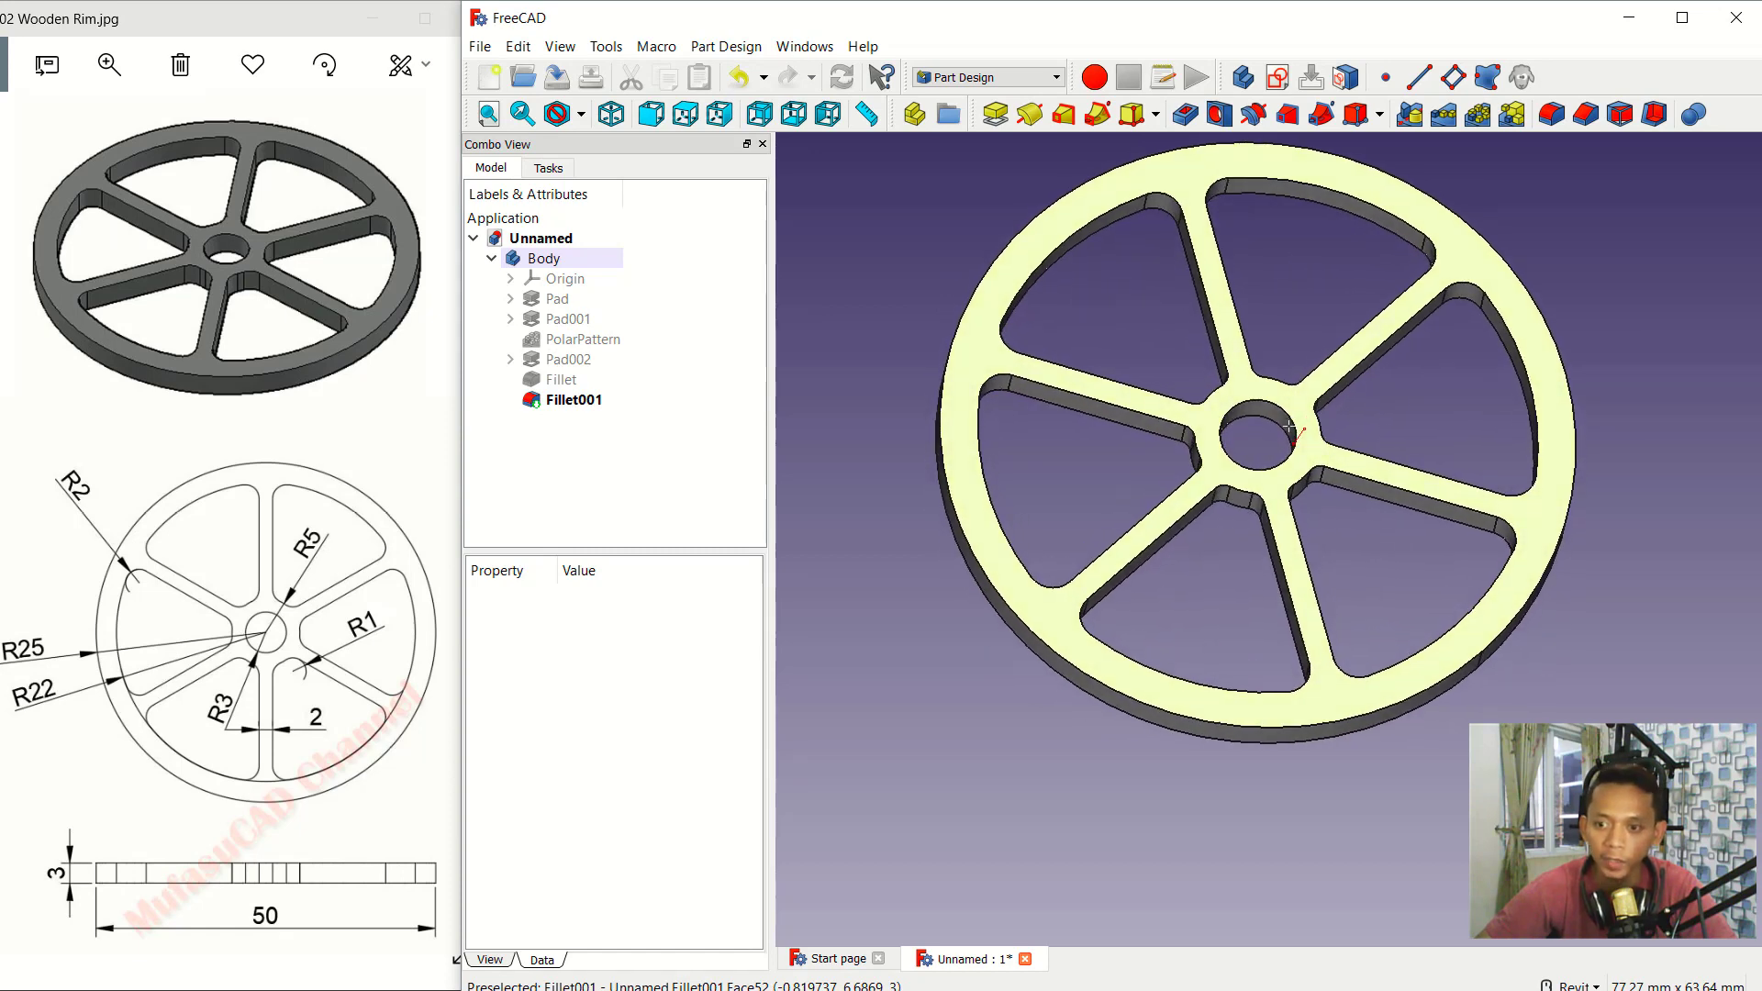